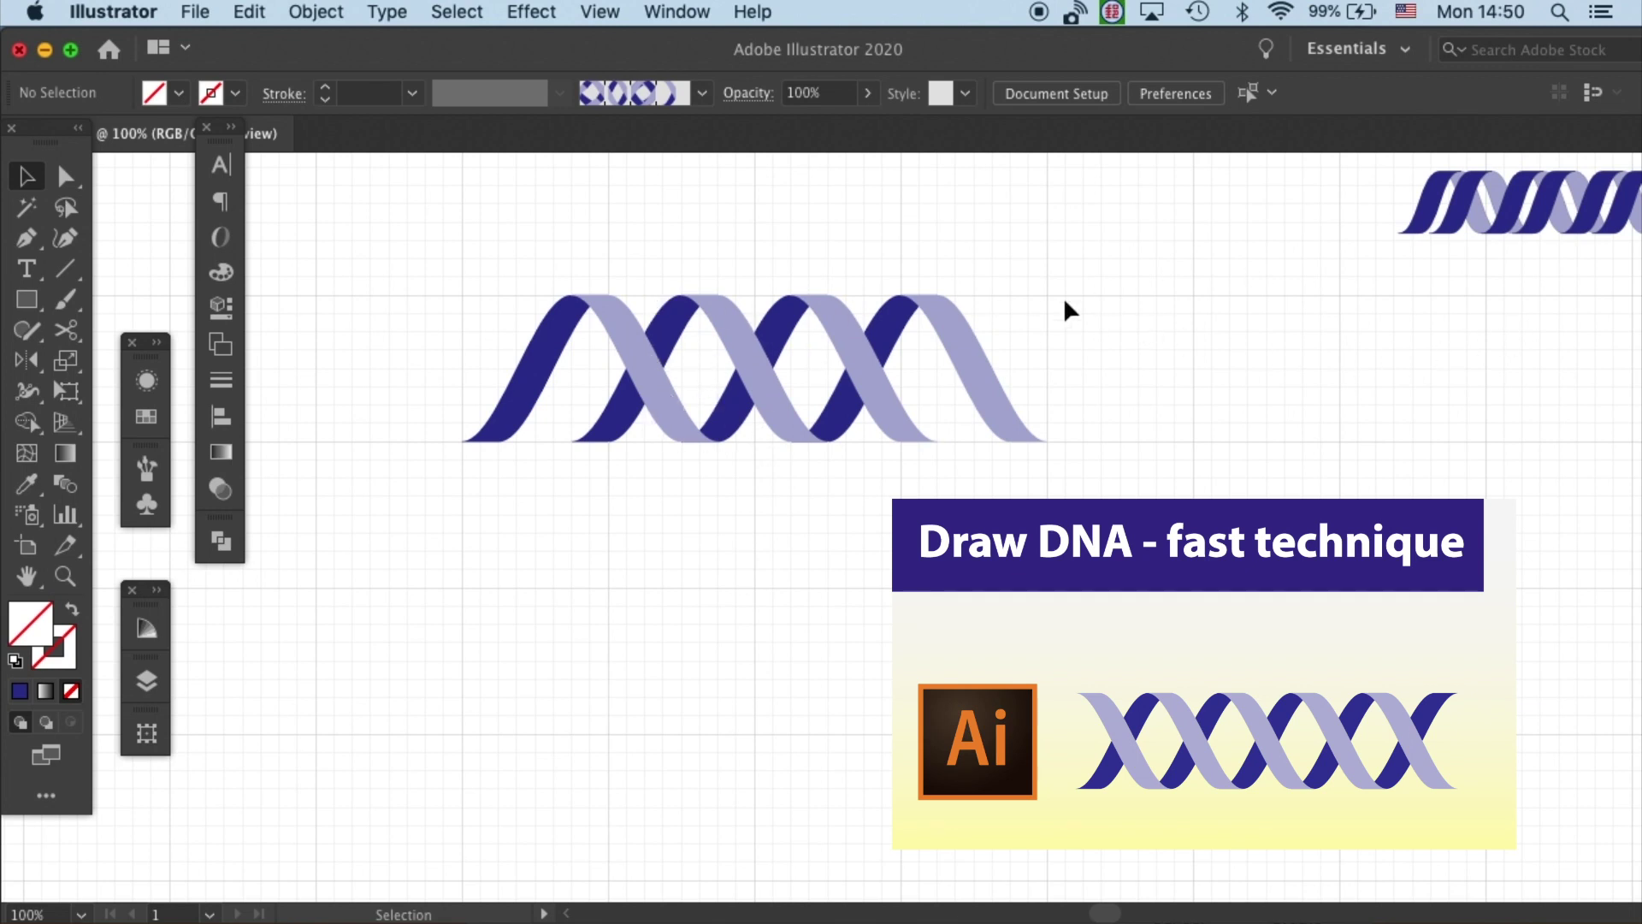
# Inside the helix group, copy the rightmost light ribbon to the left end and nudge it into line
pyautogui.click(612, 305)
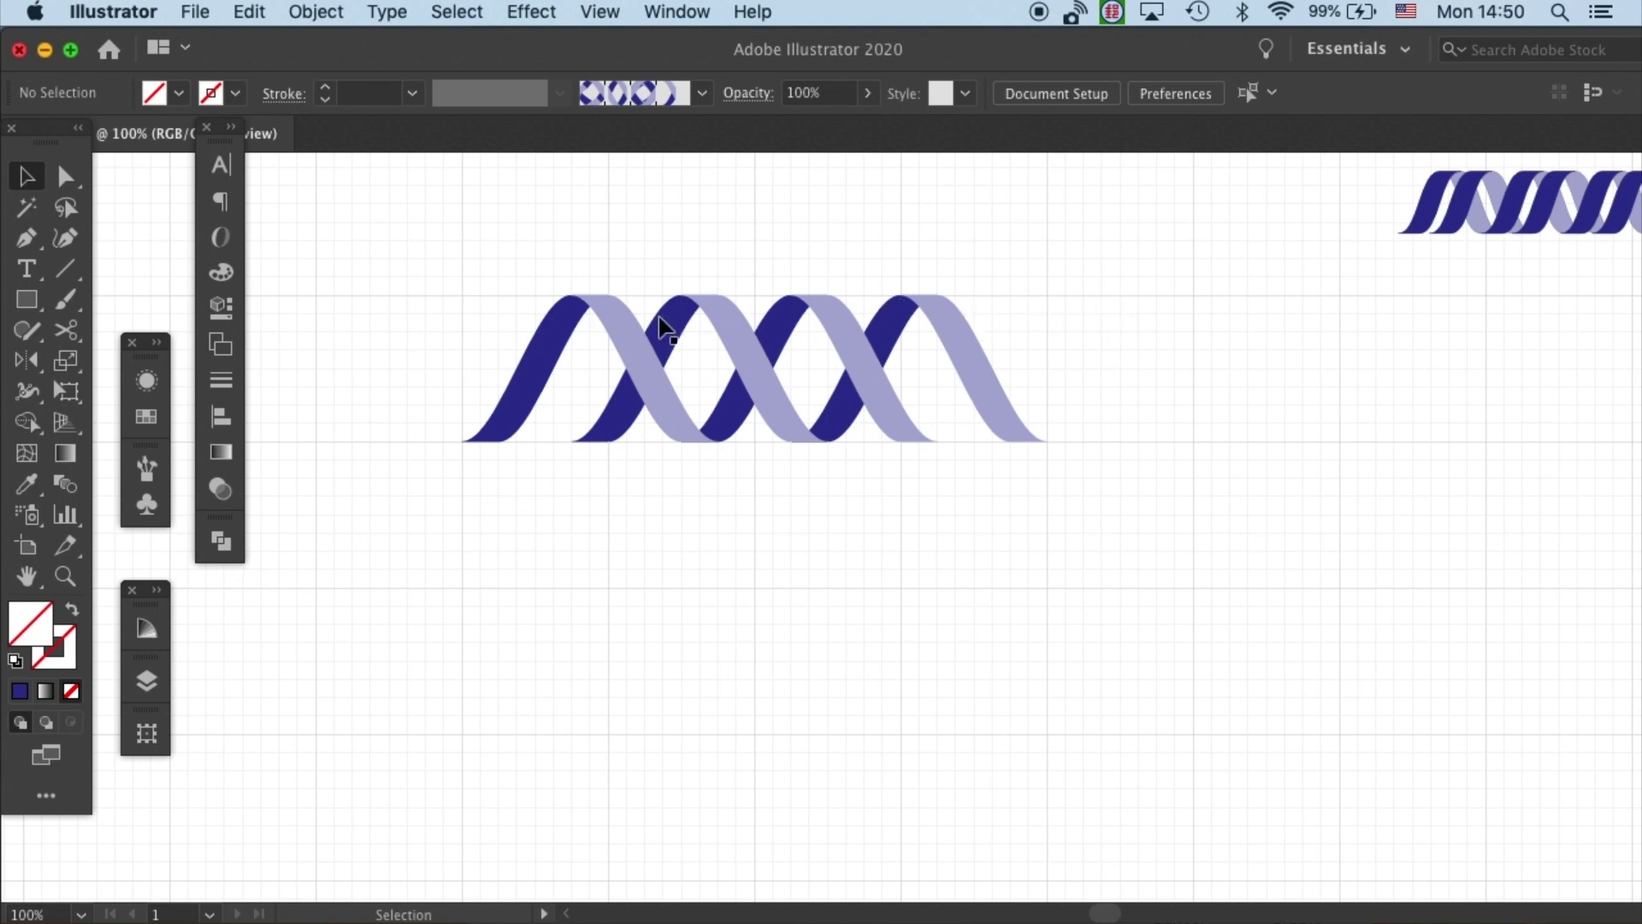
pyautogui.click(609, 301)
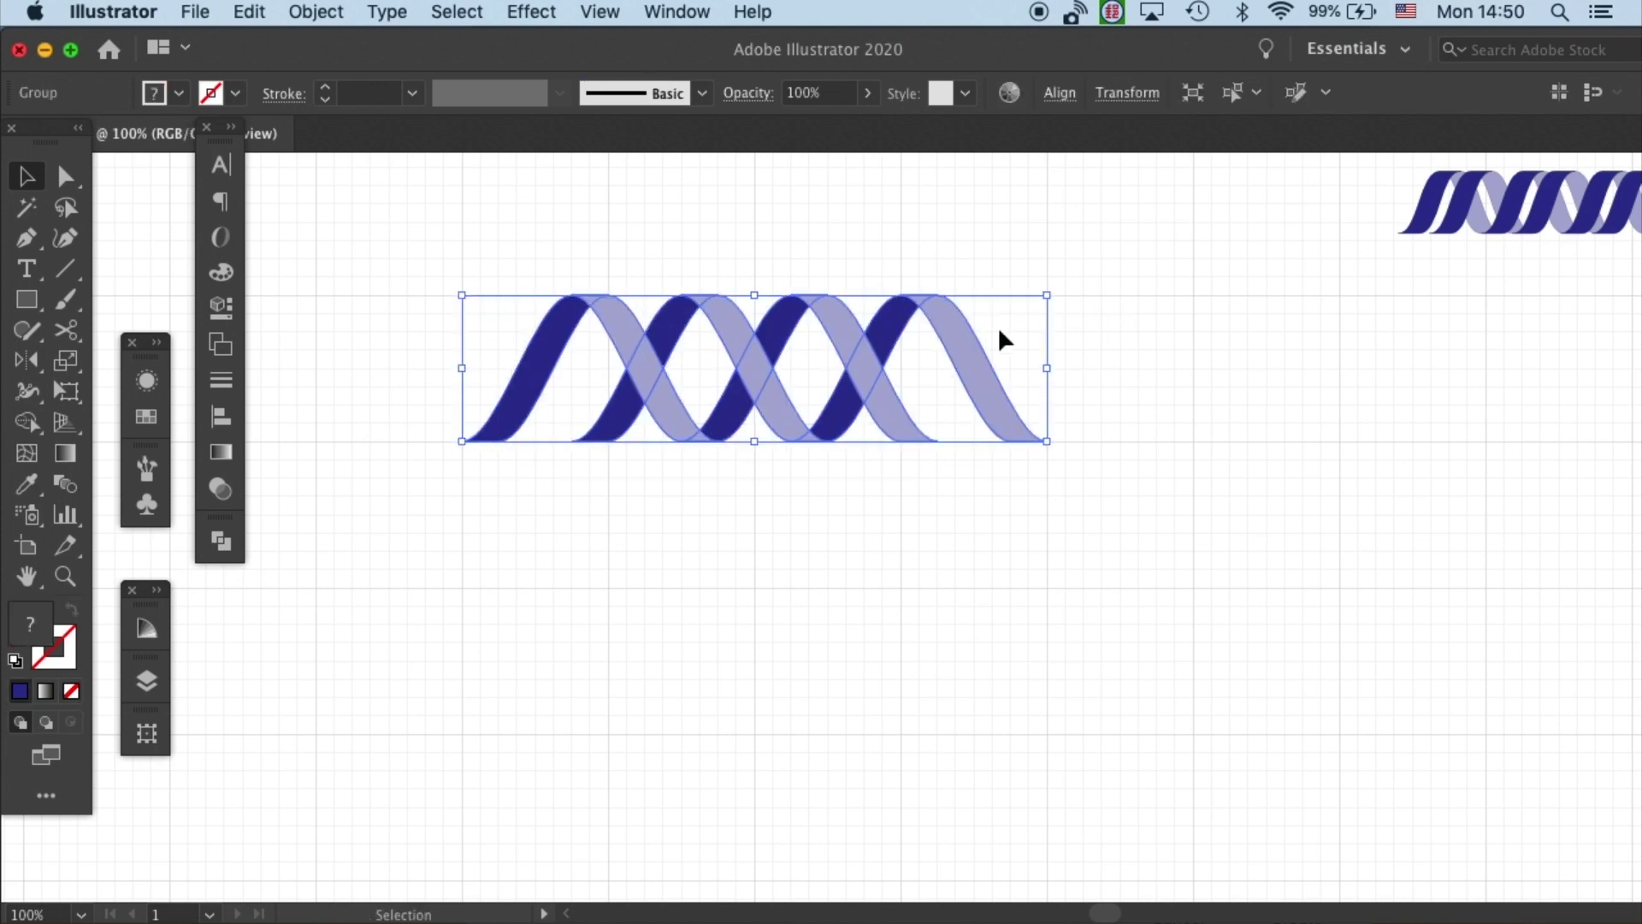
pyautogui.doubleClick(977, 338)
pyautogui.click(974, 341)
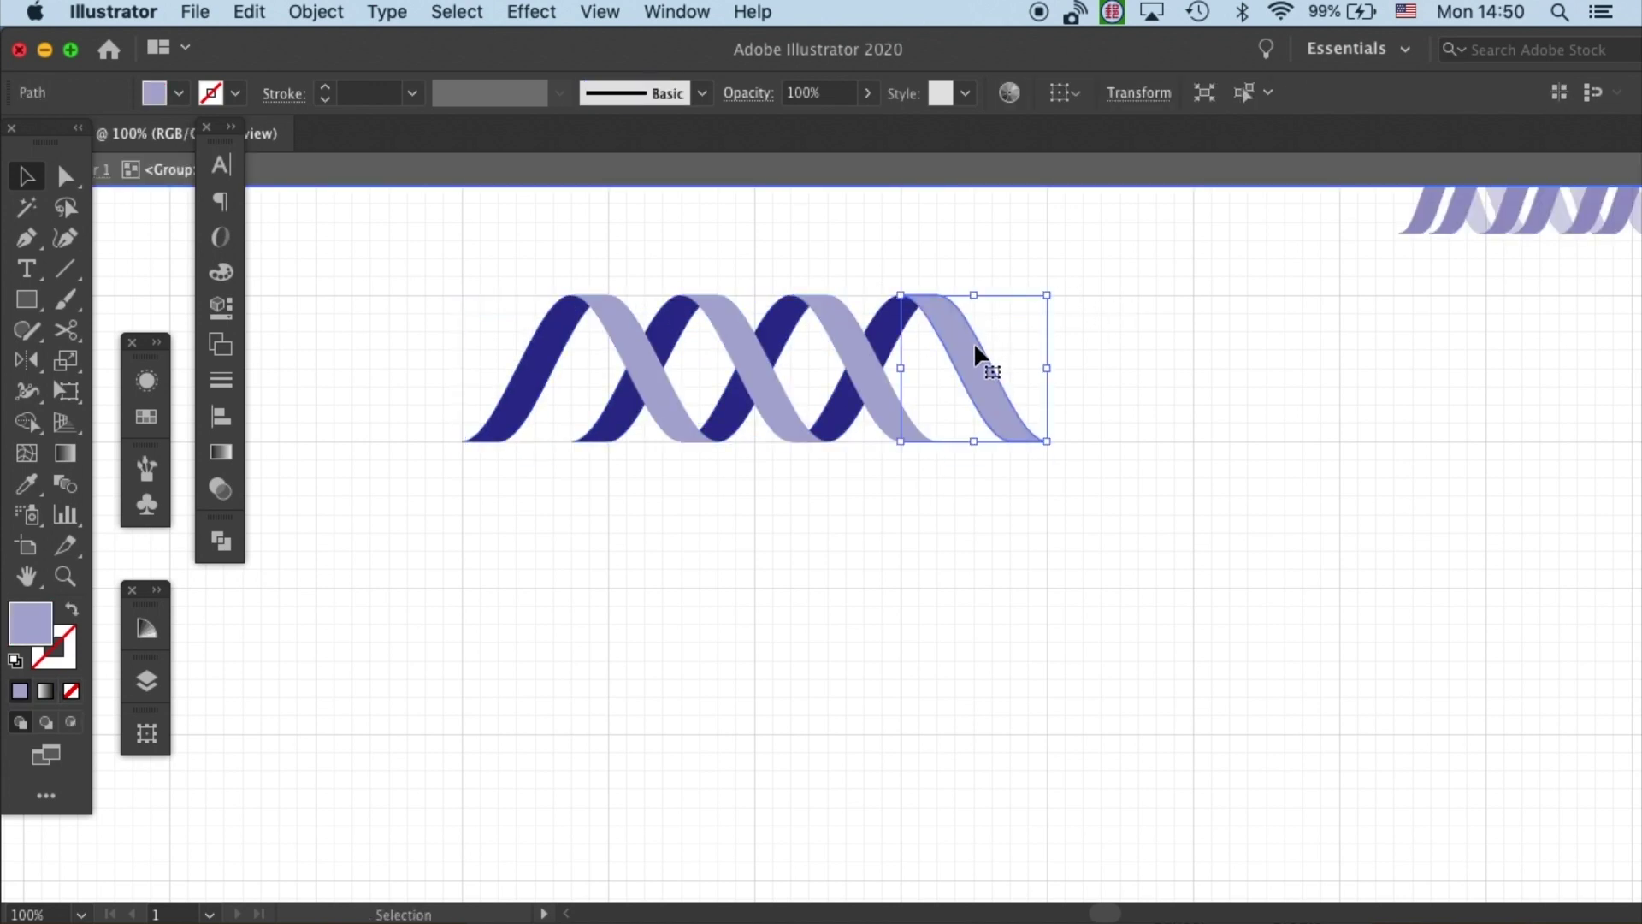
pyautogui.rightClick(977, 357)
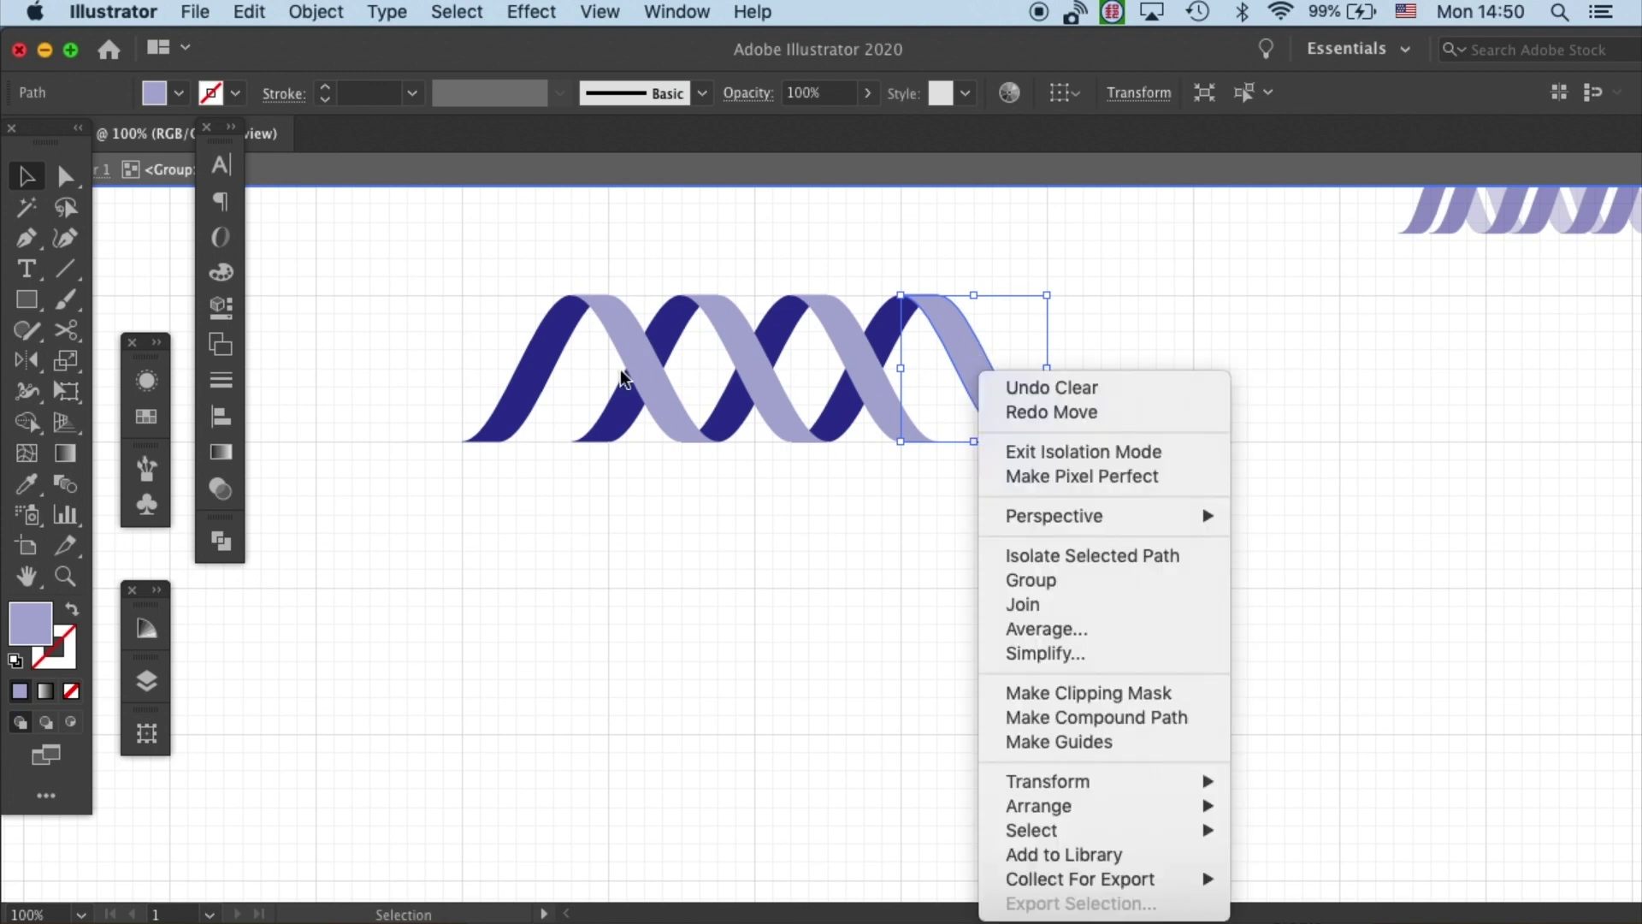
pyautogui.click(788, 348)
pyautogui.moveTo(963, 353); pyautogui.dragTo(543, 350)
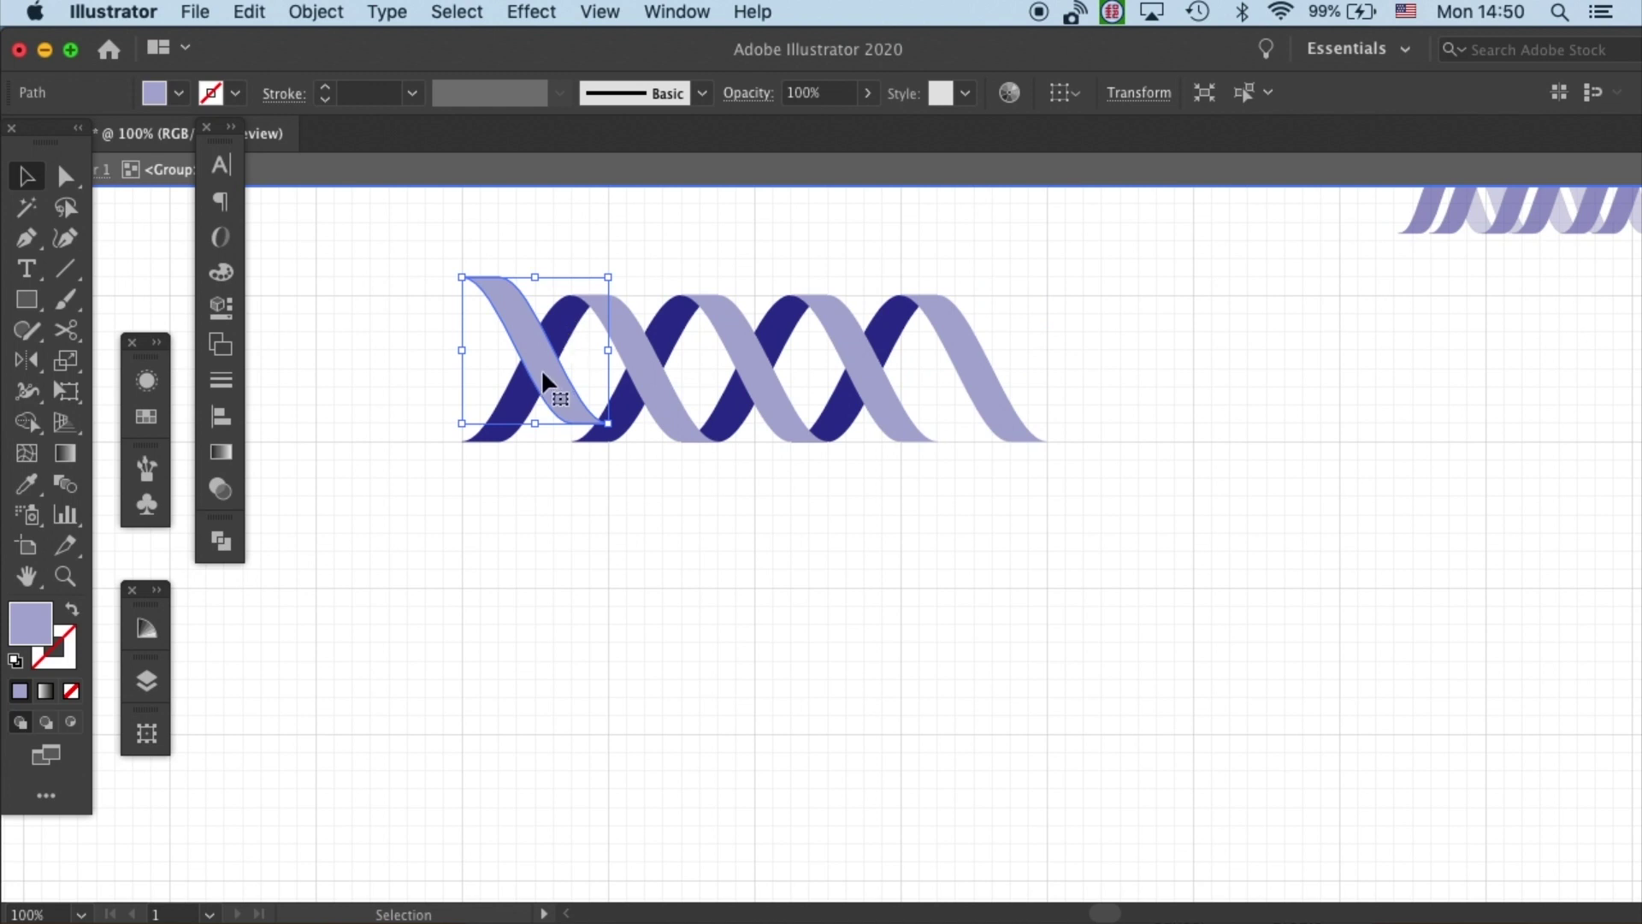
pyautogui.hotkey('shift', 'Down')
pyautogui.hotkey('shift', 'Down')
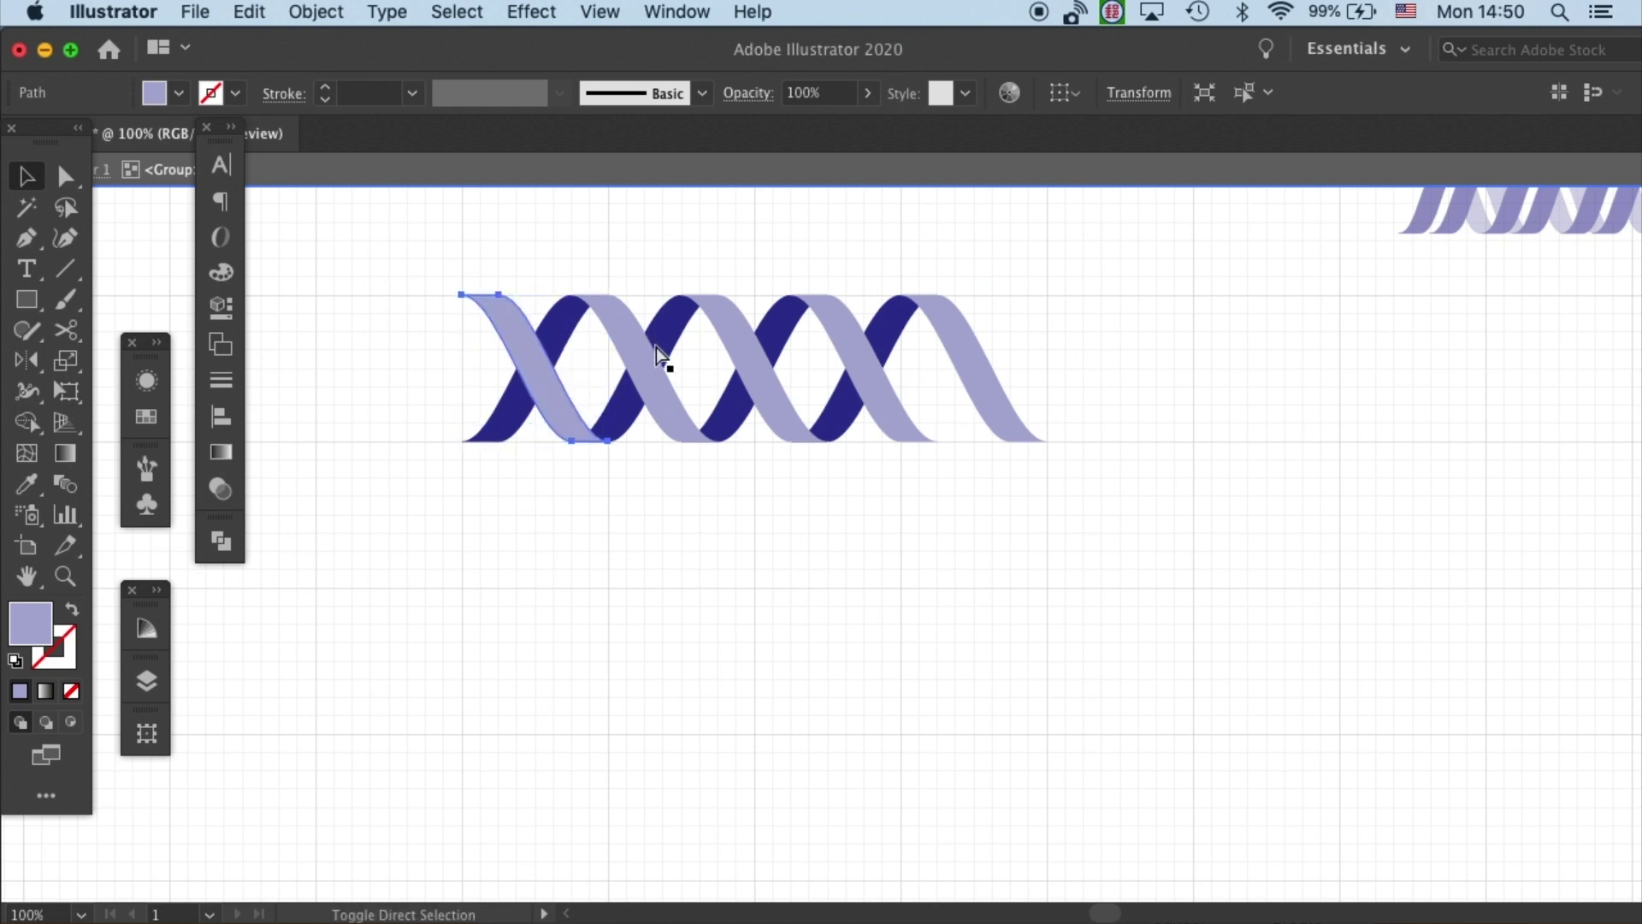
pyautogui.click(689, 256)
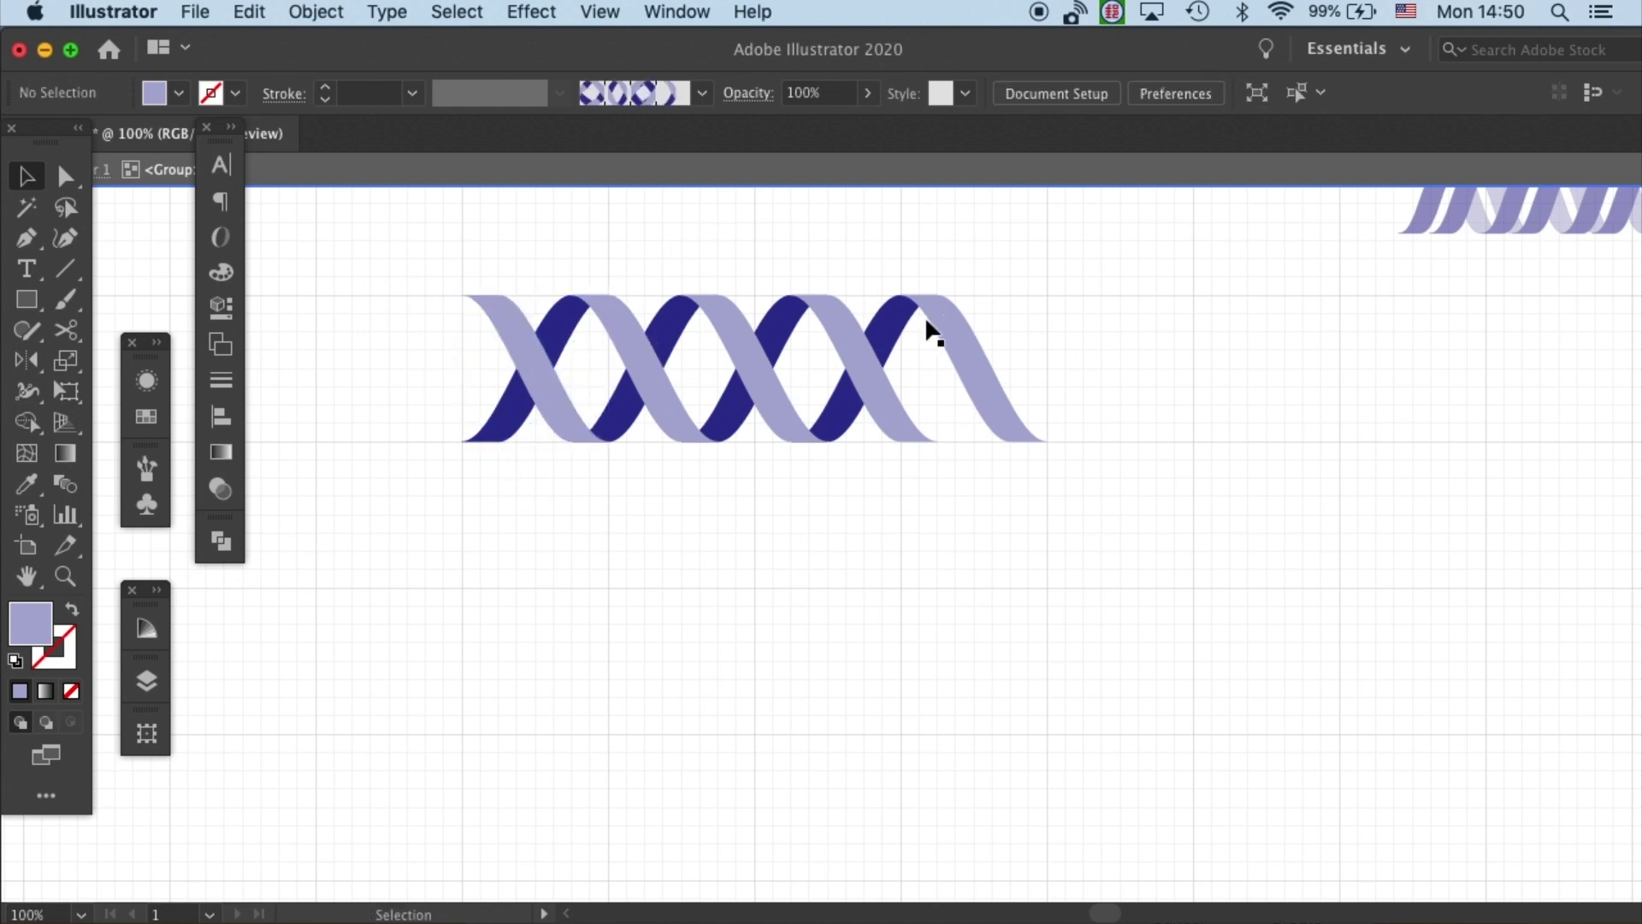
# Copy the leftmost dark ribbon to the helix's right end, then leave the group
pyautogui.click(500, 428)
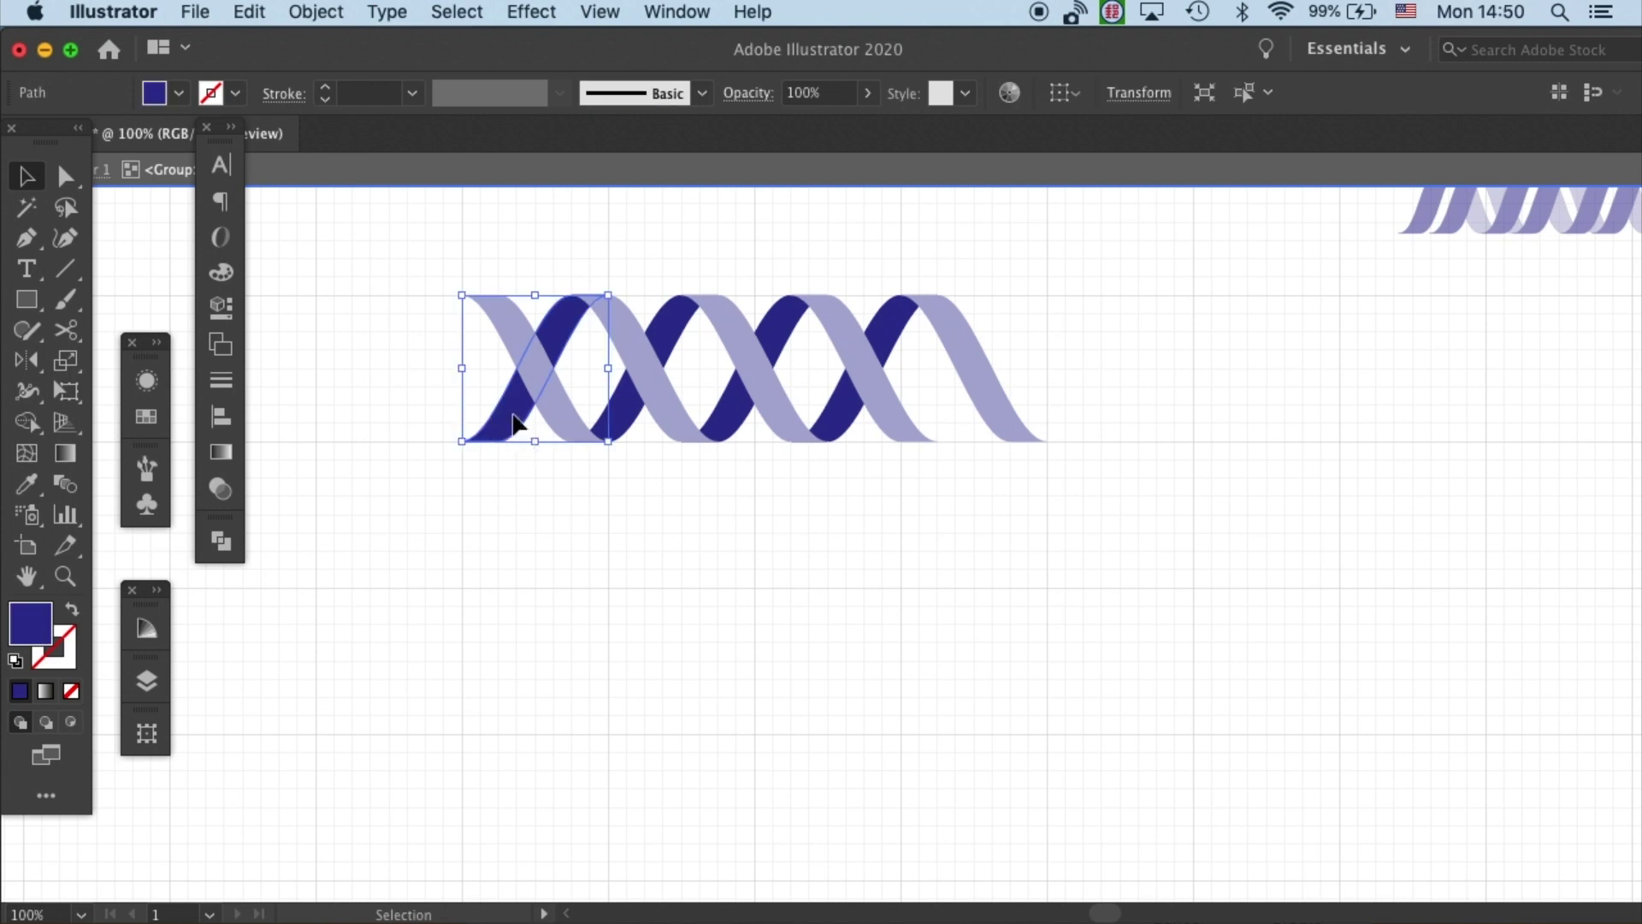
pyautogui.moveTo(513, 421); pyautogui.dragTo(949, 426)
pyautogui.click(1122, 276)
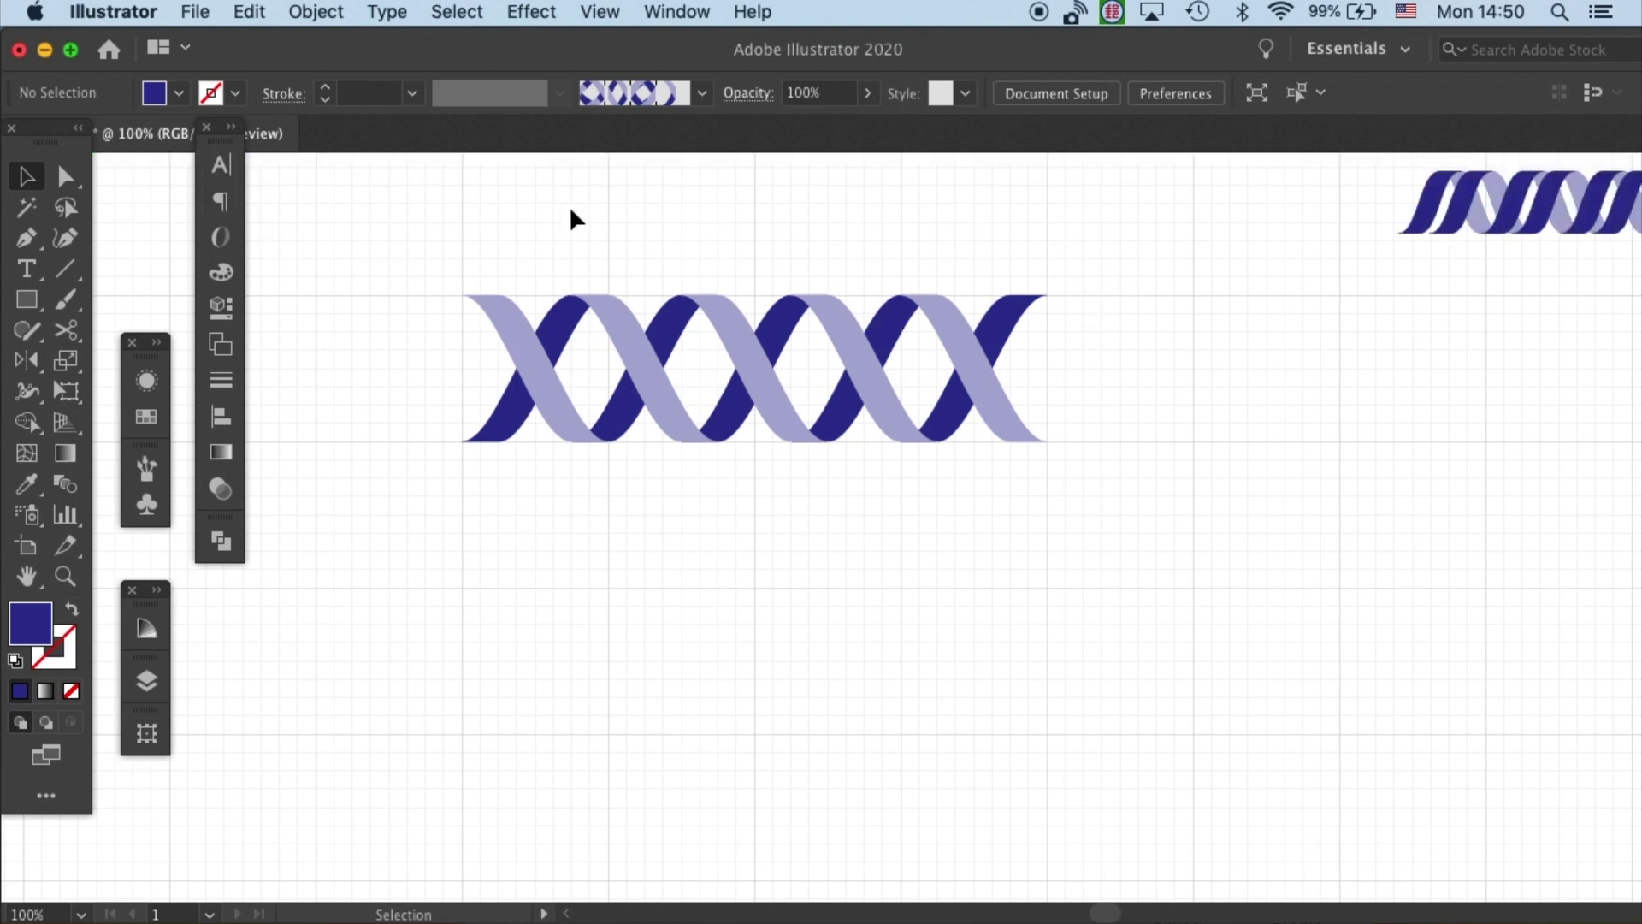
pyautogui.doubleClick(275, 227)
# Copy all helix ribbons straight down and zoom in to 150% on the lower copy
pyautogui.moveTo(542, 249); pyautogui.dragTo(1109, 458)
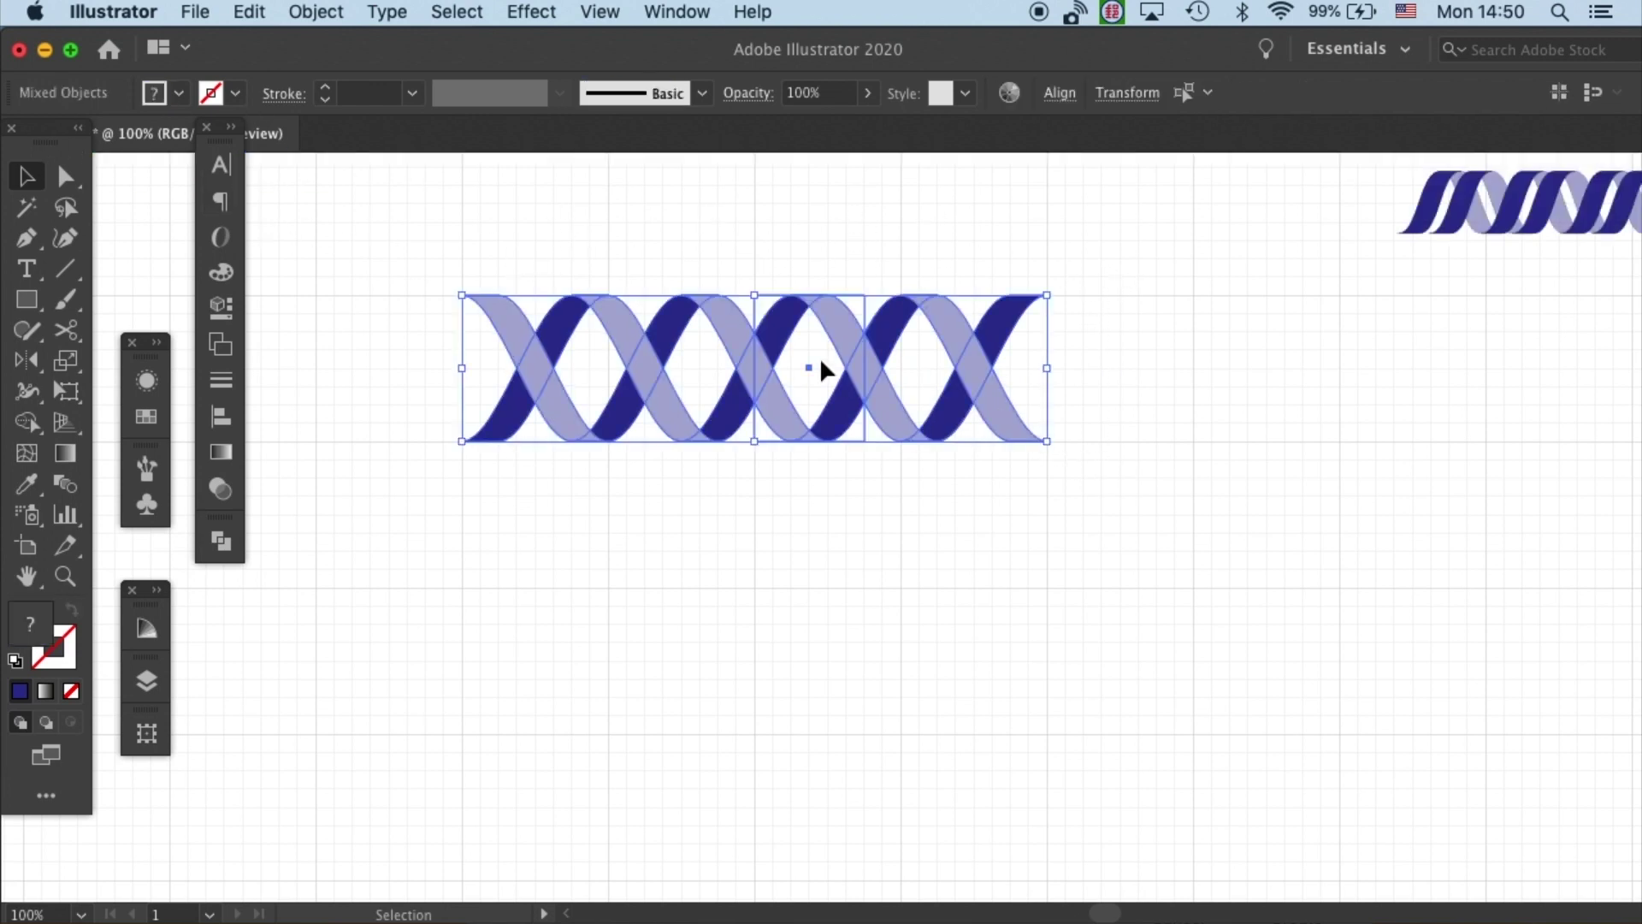
pyautogui.moveTo(848, 343); pyautogui.dragTo(855, 648)
pyautogui.click(869, 524)
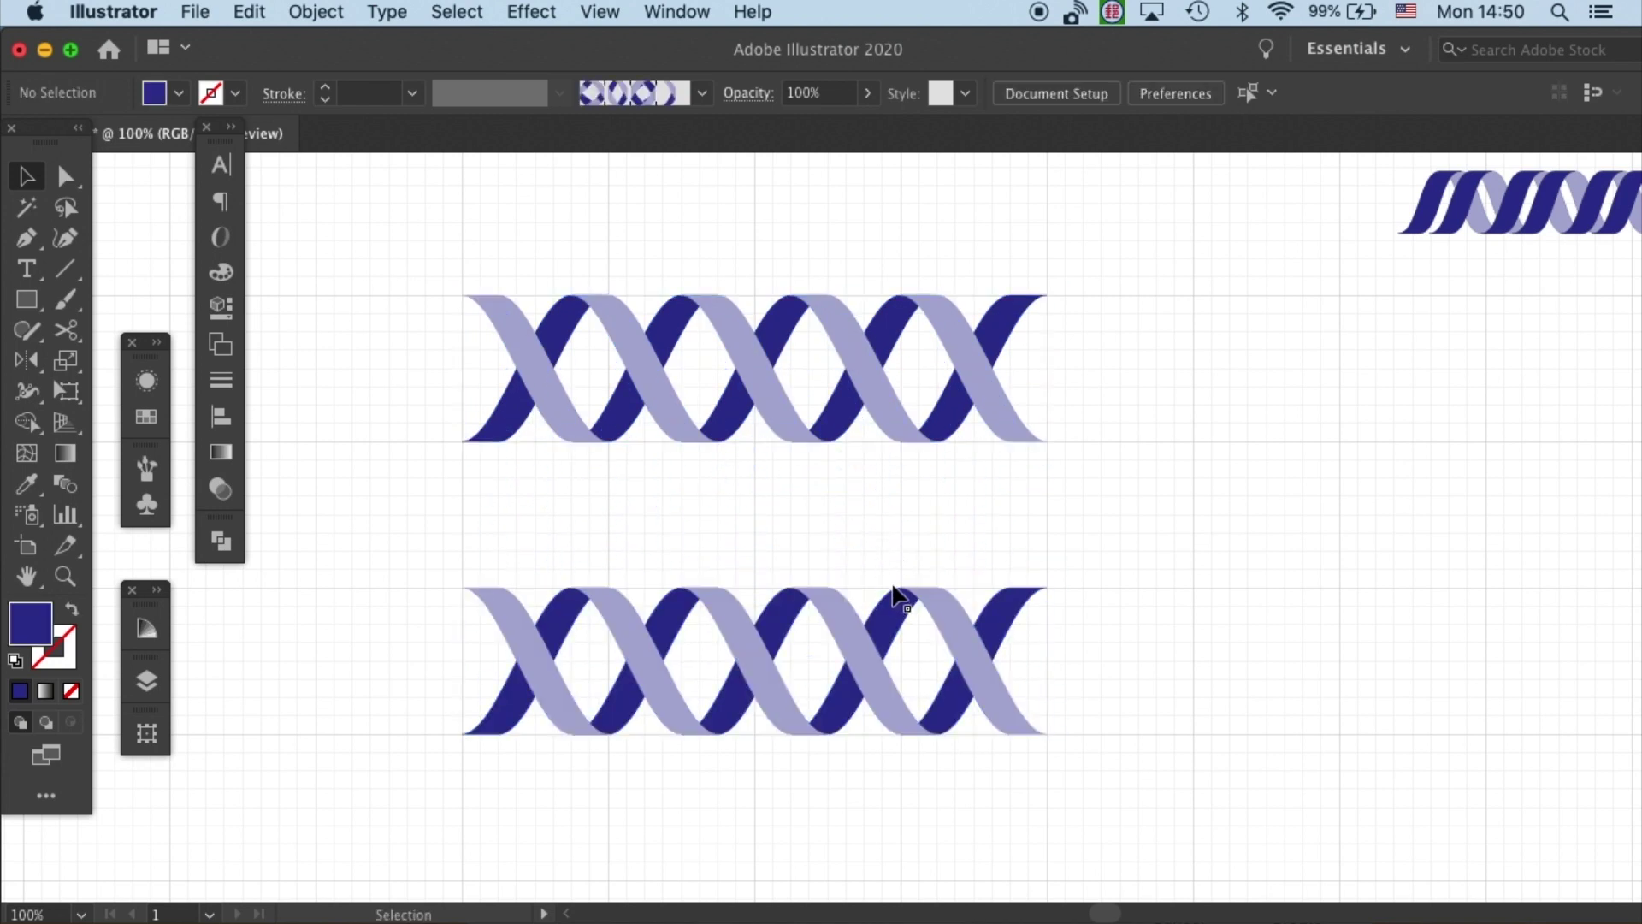
pyautogui.scroll(-5, 872, 634)
pyautogui.press('a')
pyautogui.press('super+plus')
pyautogui.press('v')
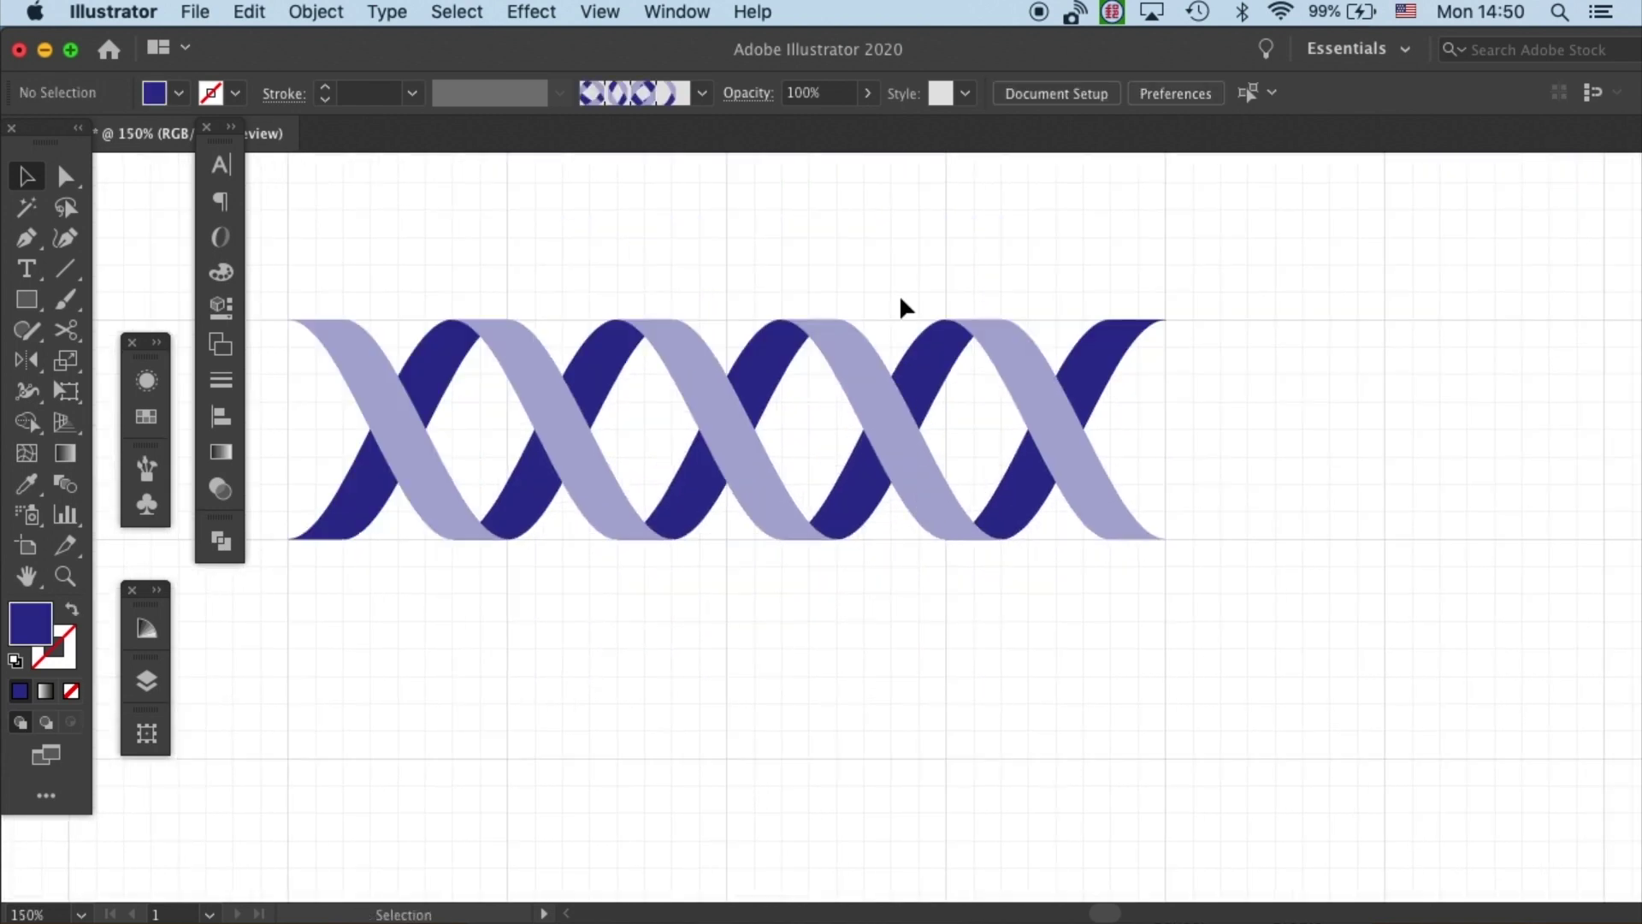
pyautogui.hscroll(-3, 898, 312)
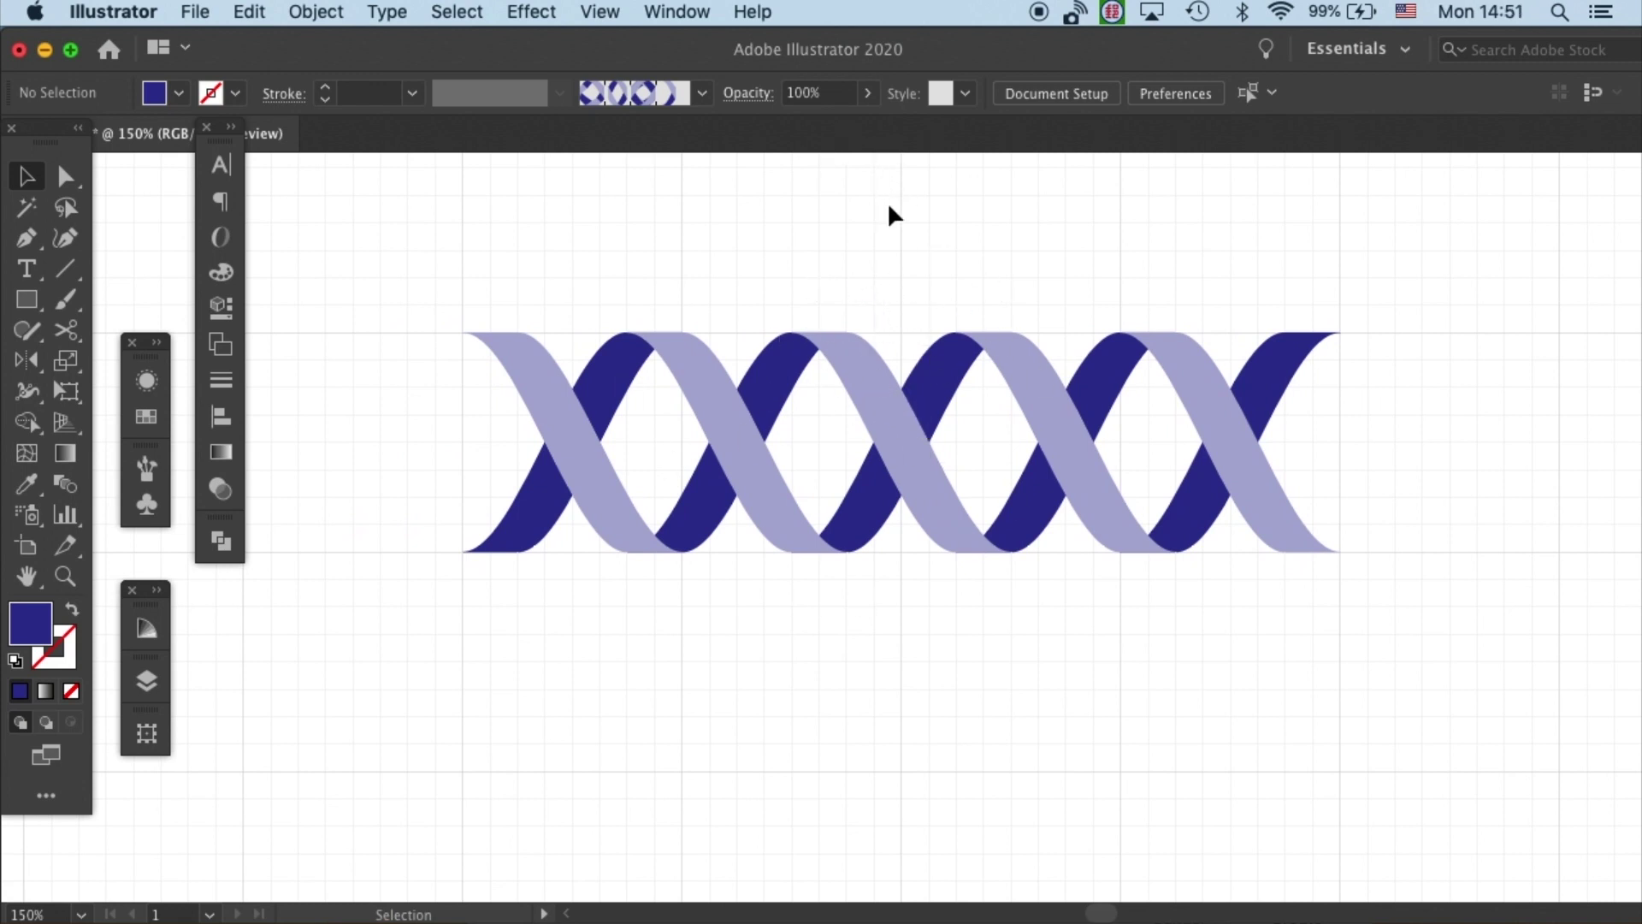
pyautogui.click(876, 380)
# Ungroup the lower helix copy into separate ribbons
pyautogui.doubleClick(880, 392)
pyautogui.doubleClick(889, 274)
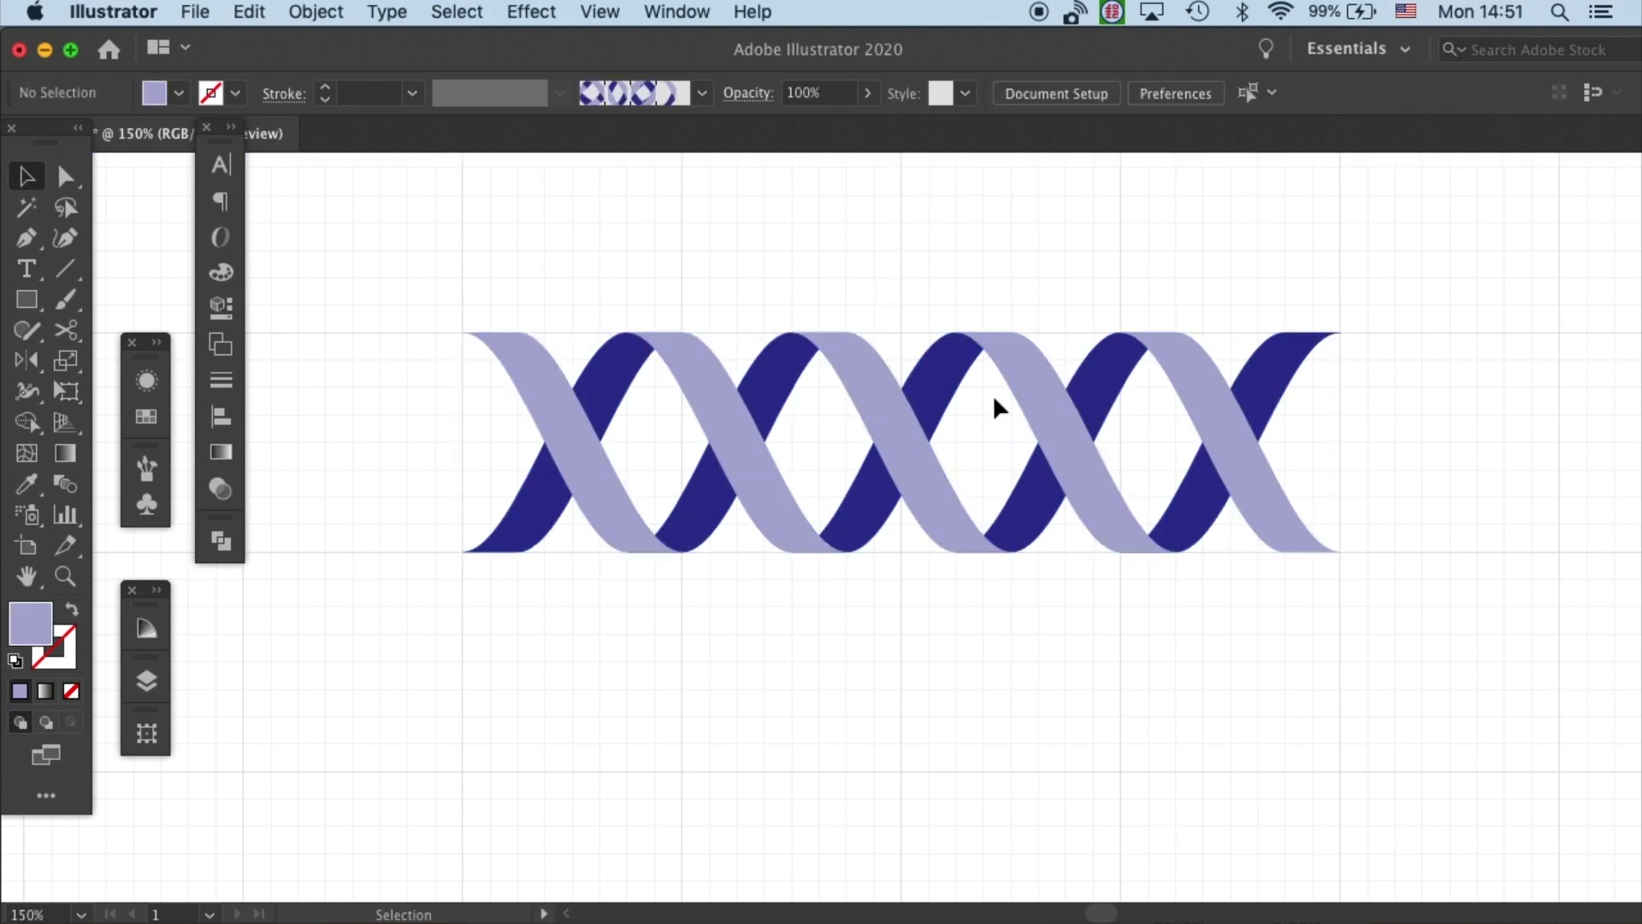
pyautogui.doubleClick(893, 416)
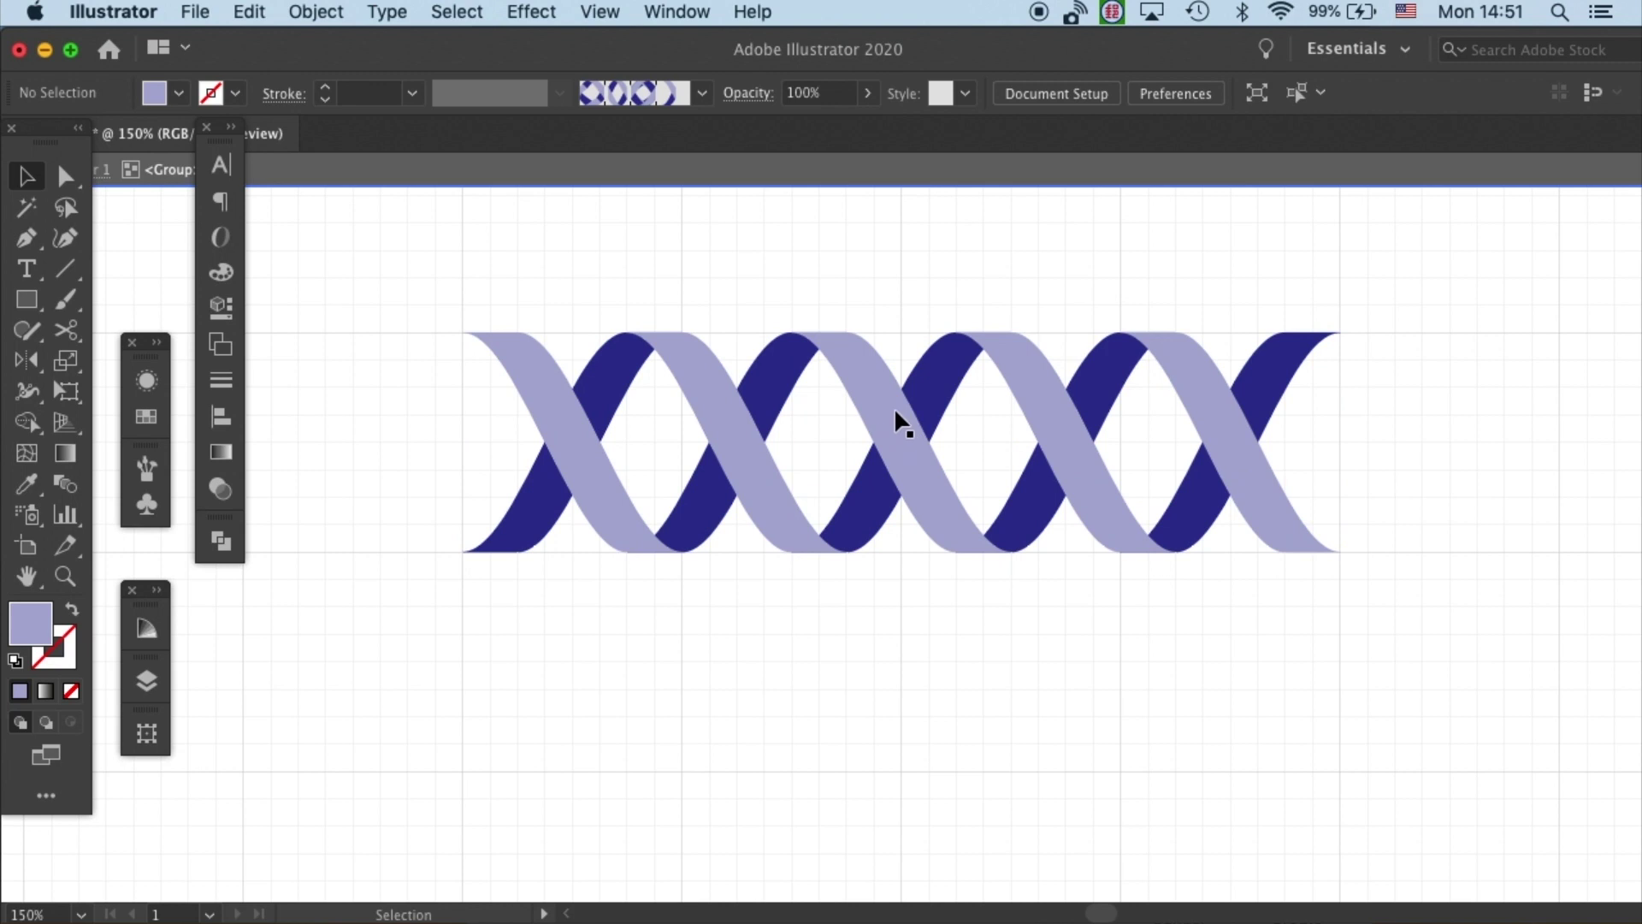
pyautogui.press('Escape')
pyautogui.click(895, 426)
pyautogui.rightClick(893, 432)
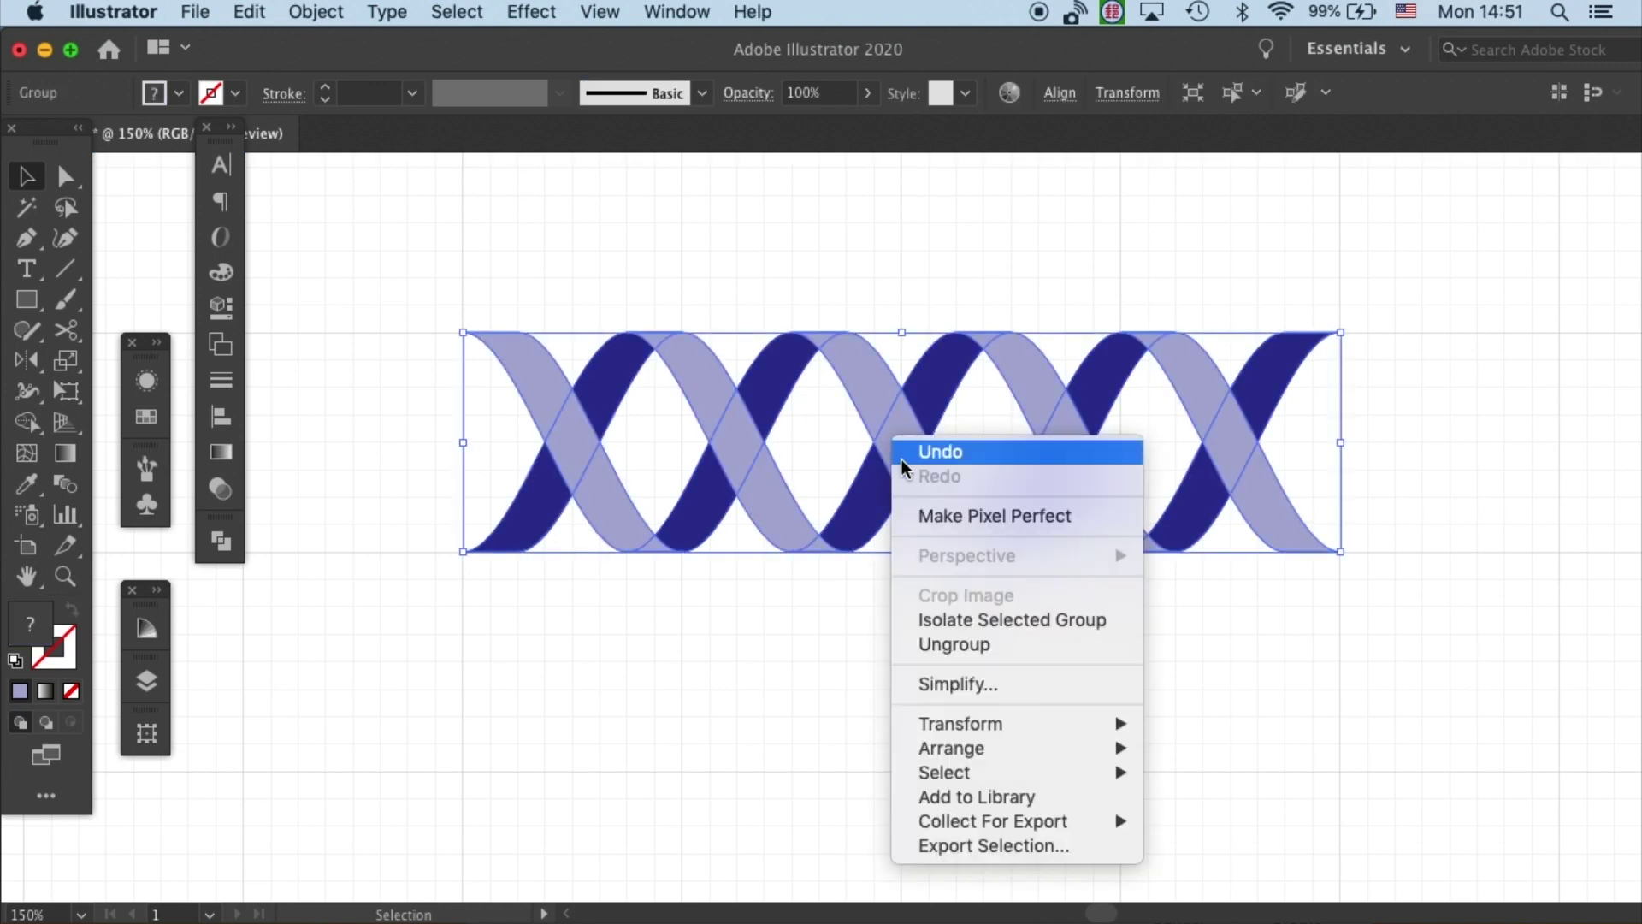
pyautogui.click(956, 645)
# Delete the ribbons beyond the second crossing and save the document
pyautogui.moveTo(871, 287); pyautogui.dragTo(1340, 554)
pyautogui.press('Delete')
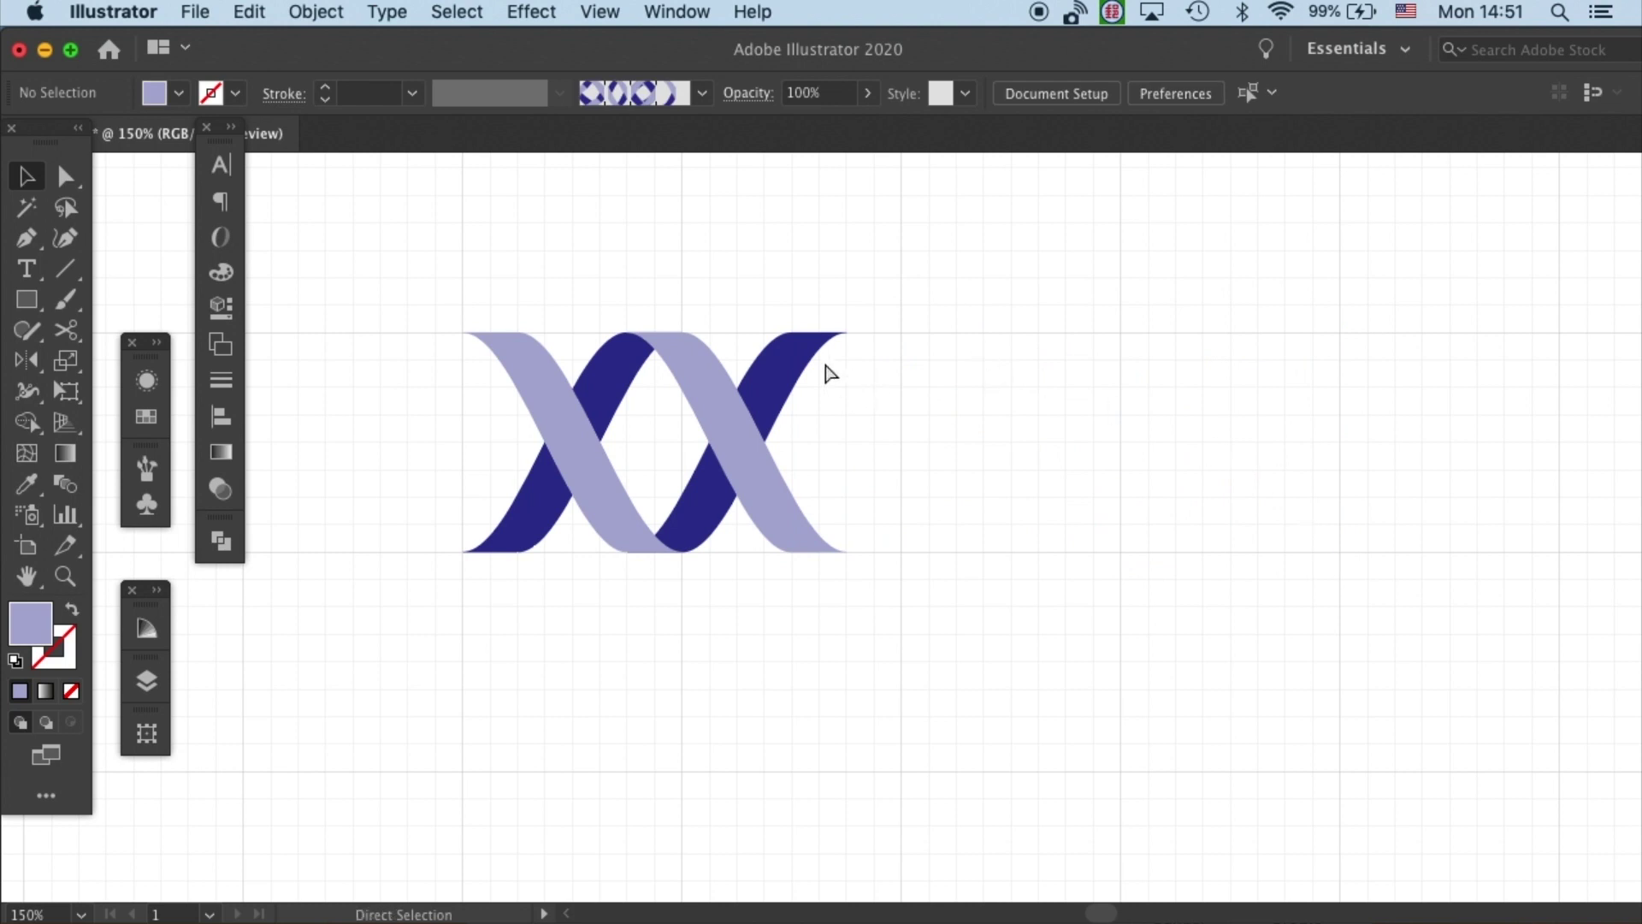
pyautogui.press('super+s')
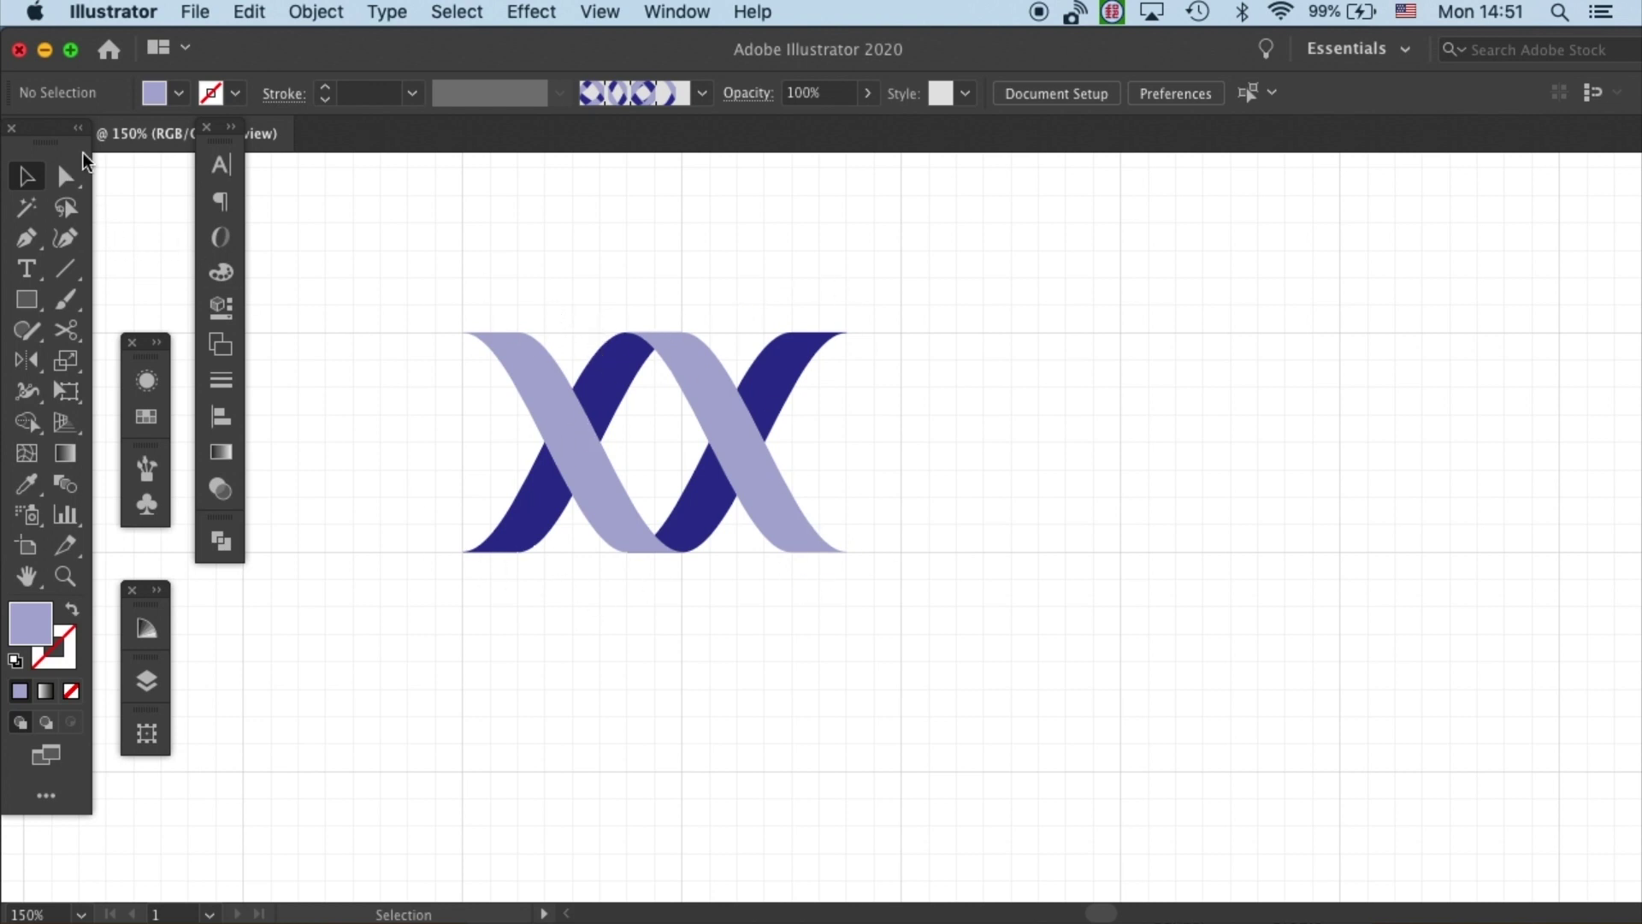
# Draw a vertical line through the middle of the helix's first crossing
pyautogui.press('\\')
pyautogui.moveTo(572, 305); pyautogui.dragTo(584, 606)
pyautogui.press('v')
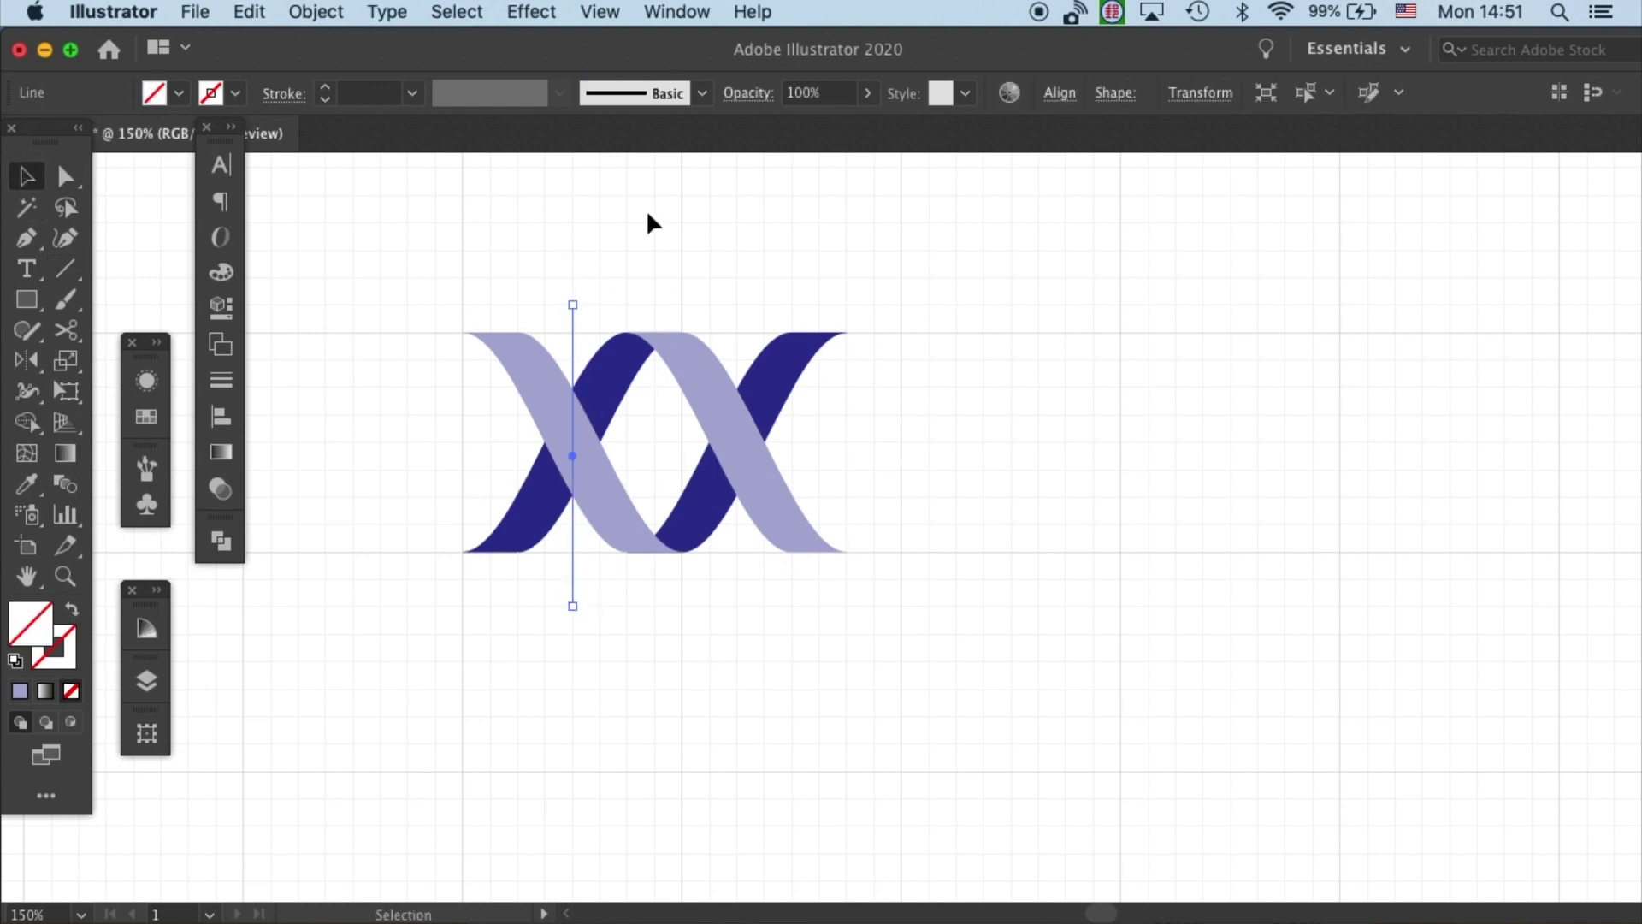
pyautogui.click(617, 297)
# Give the vertical line a red stroke from the Swatches panel
pyautogui.click(572, 321)
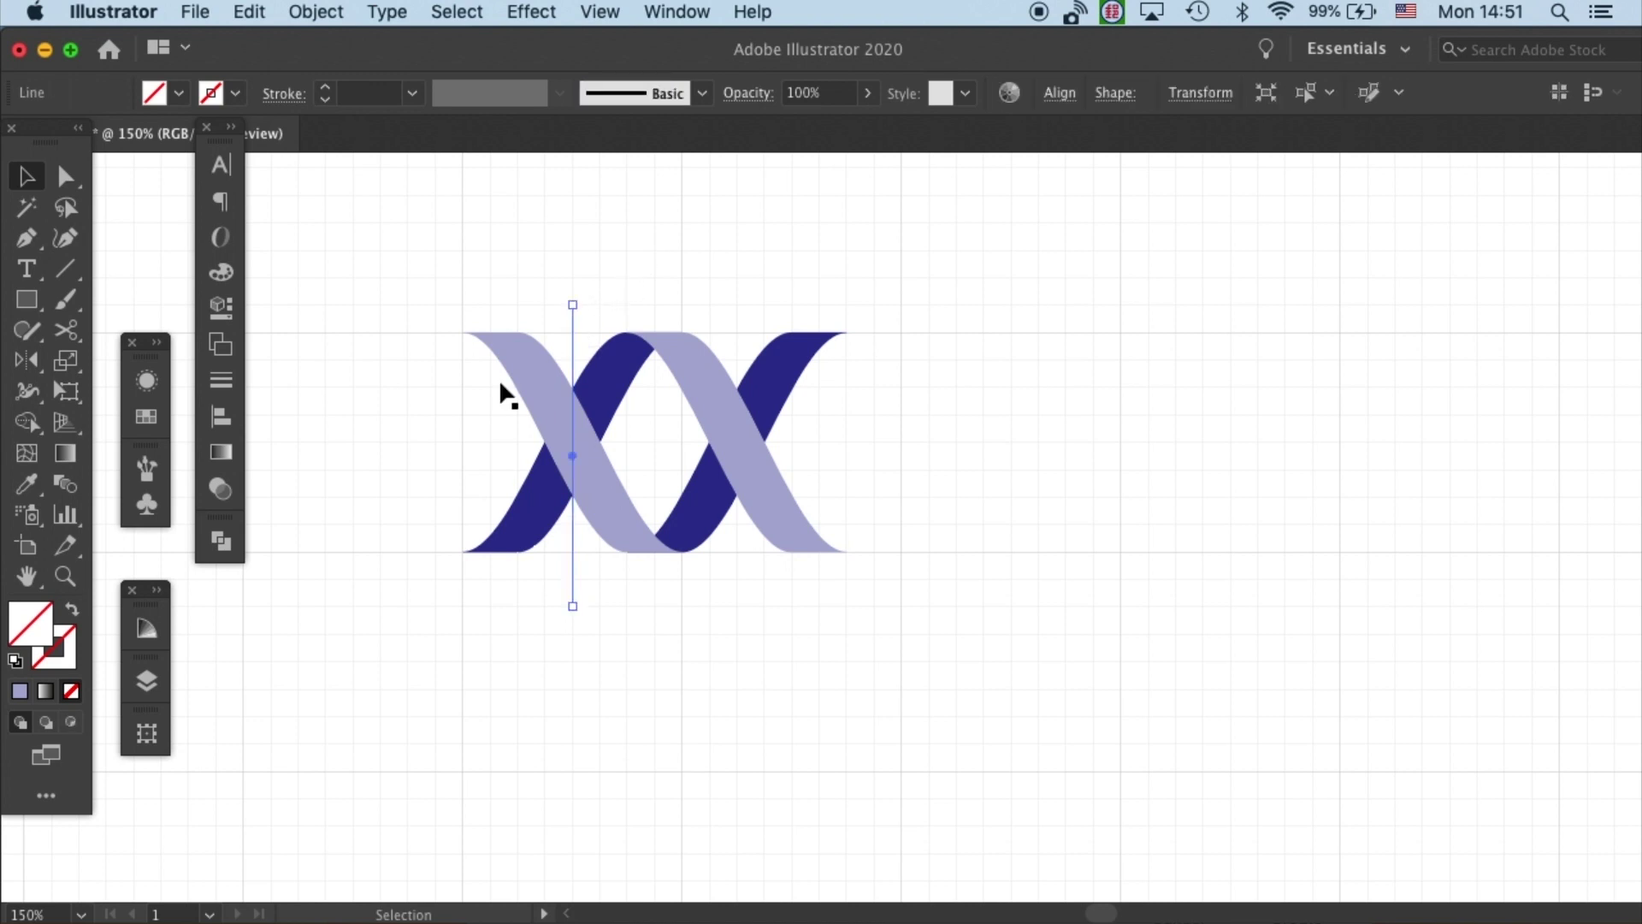
pyautogui.click(70, 635)
pyautogui.click(141, 426)
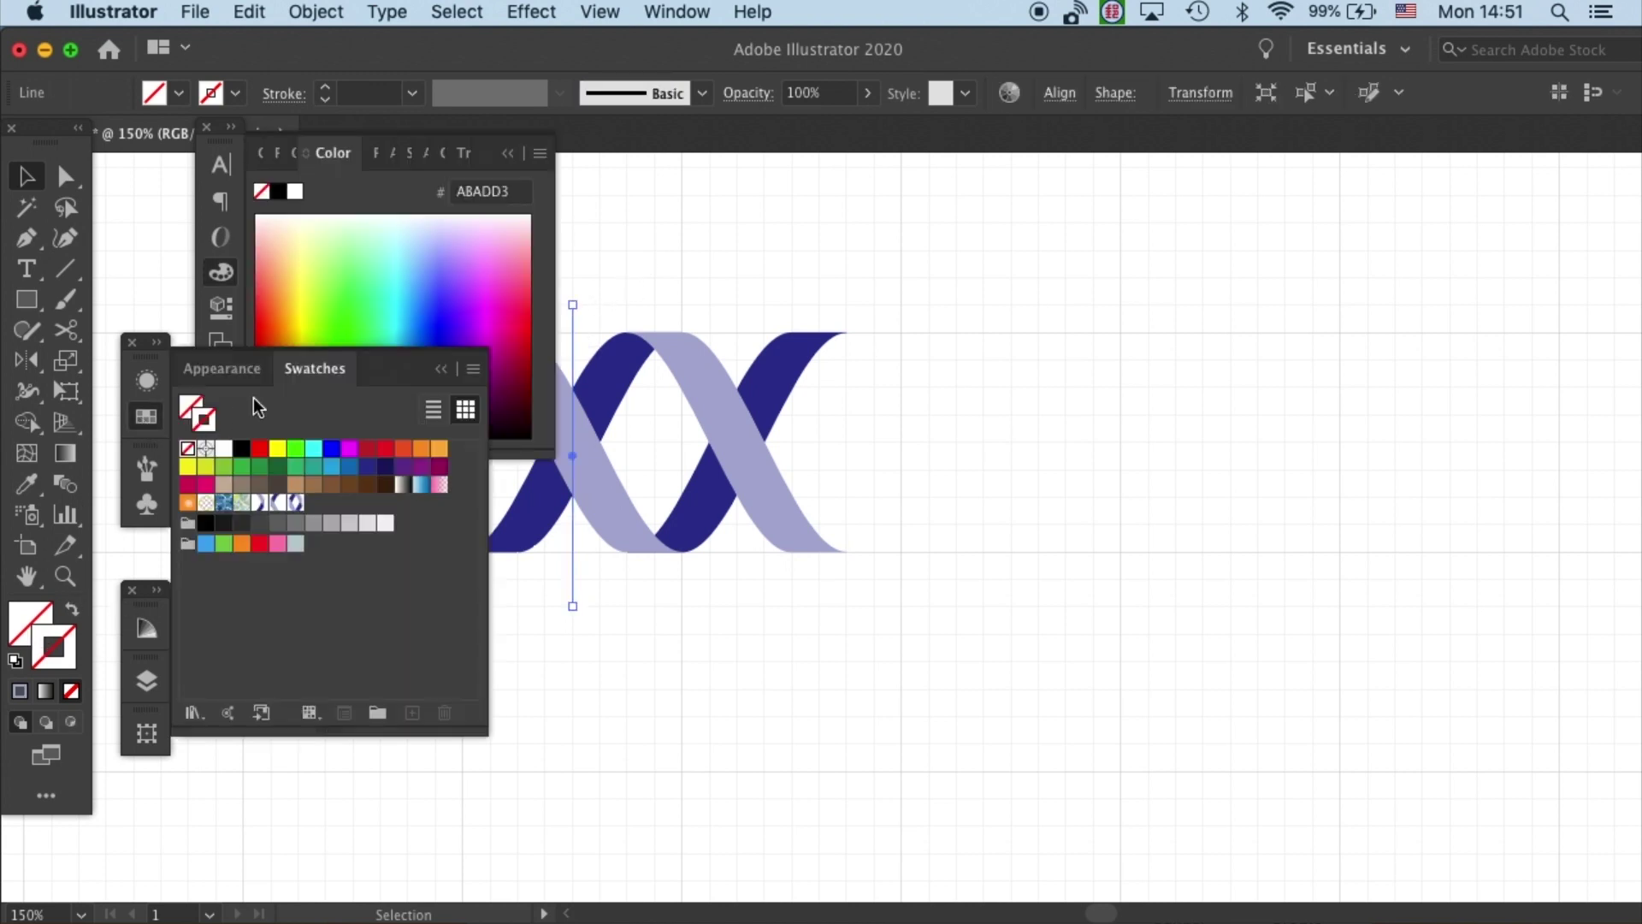
pyautogui.click(259, 449)
pyautogui.click(606, 242)
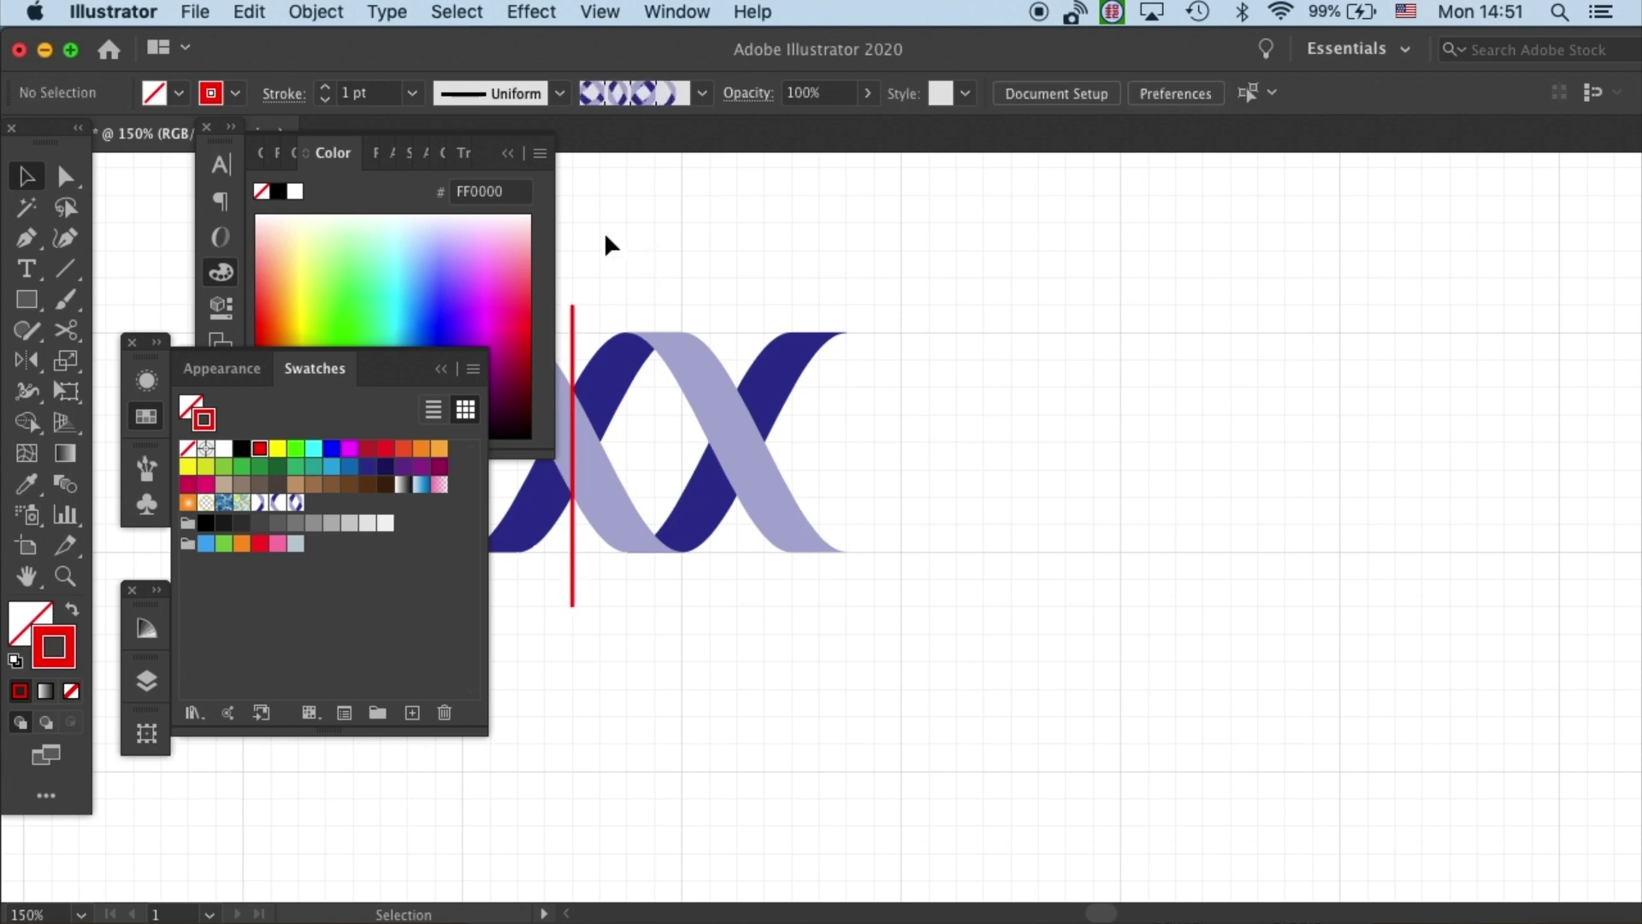
pyautogui.click(508, 152)
pyautogui.click(441, 368)
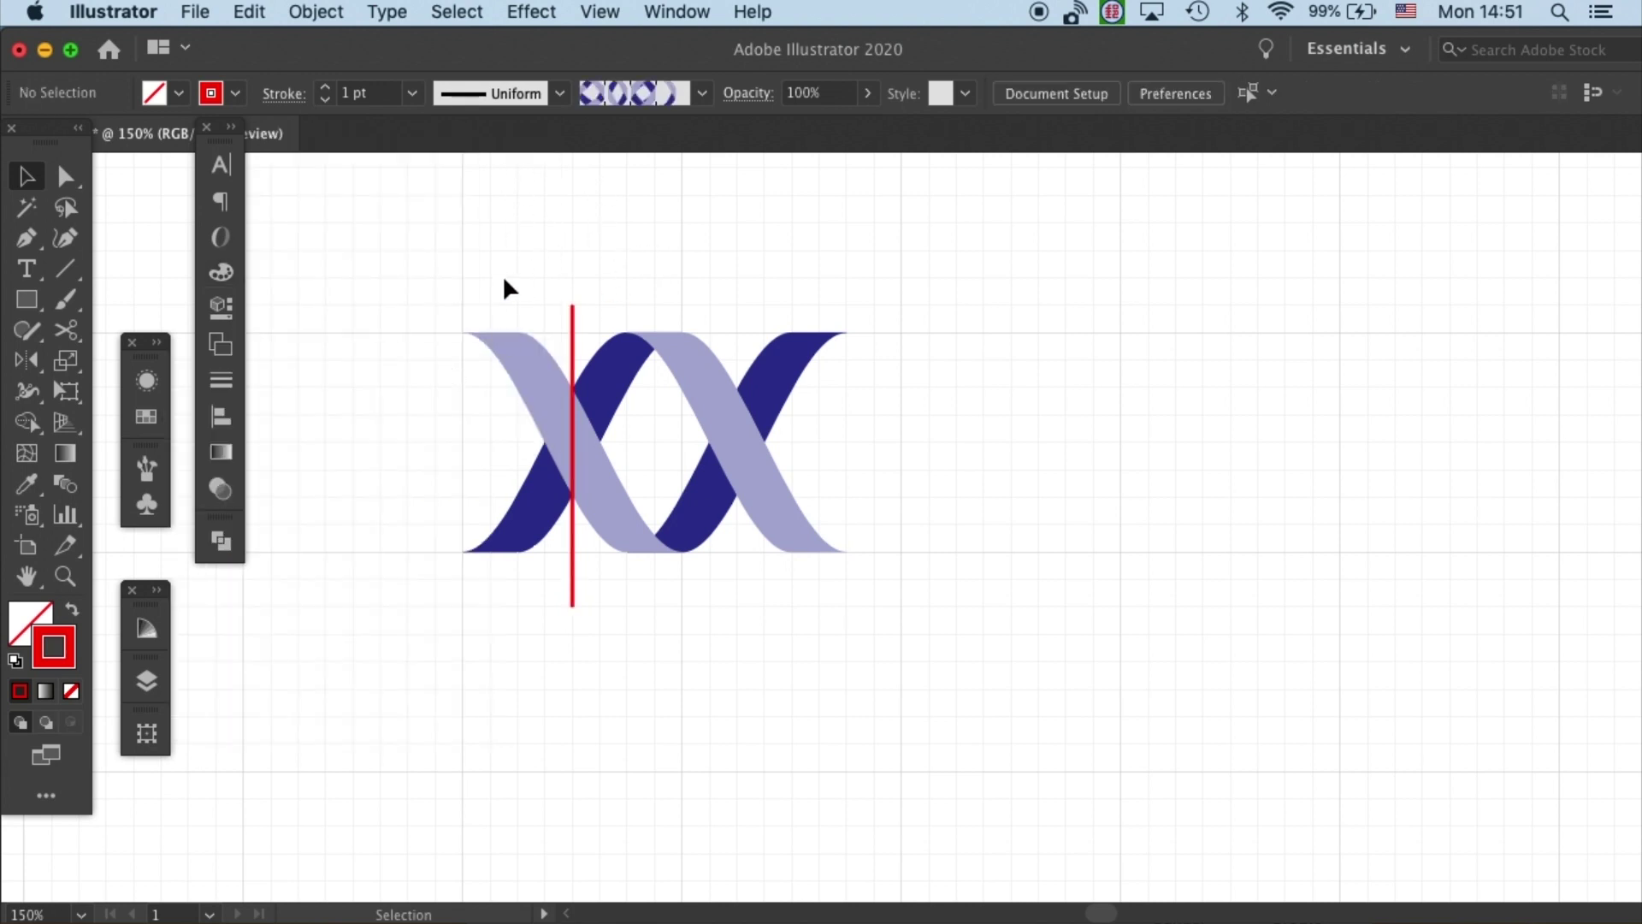
# Keep a red line copy to the left, then Divide the first crossing along the red line
pyautogui.moveTo(572, 332); pyautogui.dragTo(397, 346)
pyautogui.click(469, 256)
pyautogui.moveTo(477, 280); pyautogui.dragTo(572, 342)
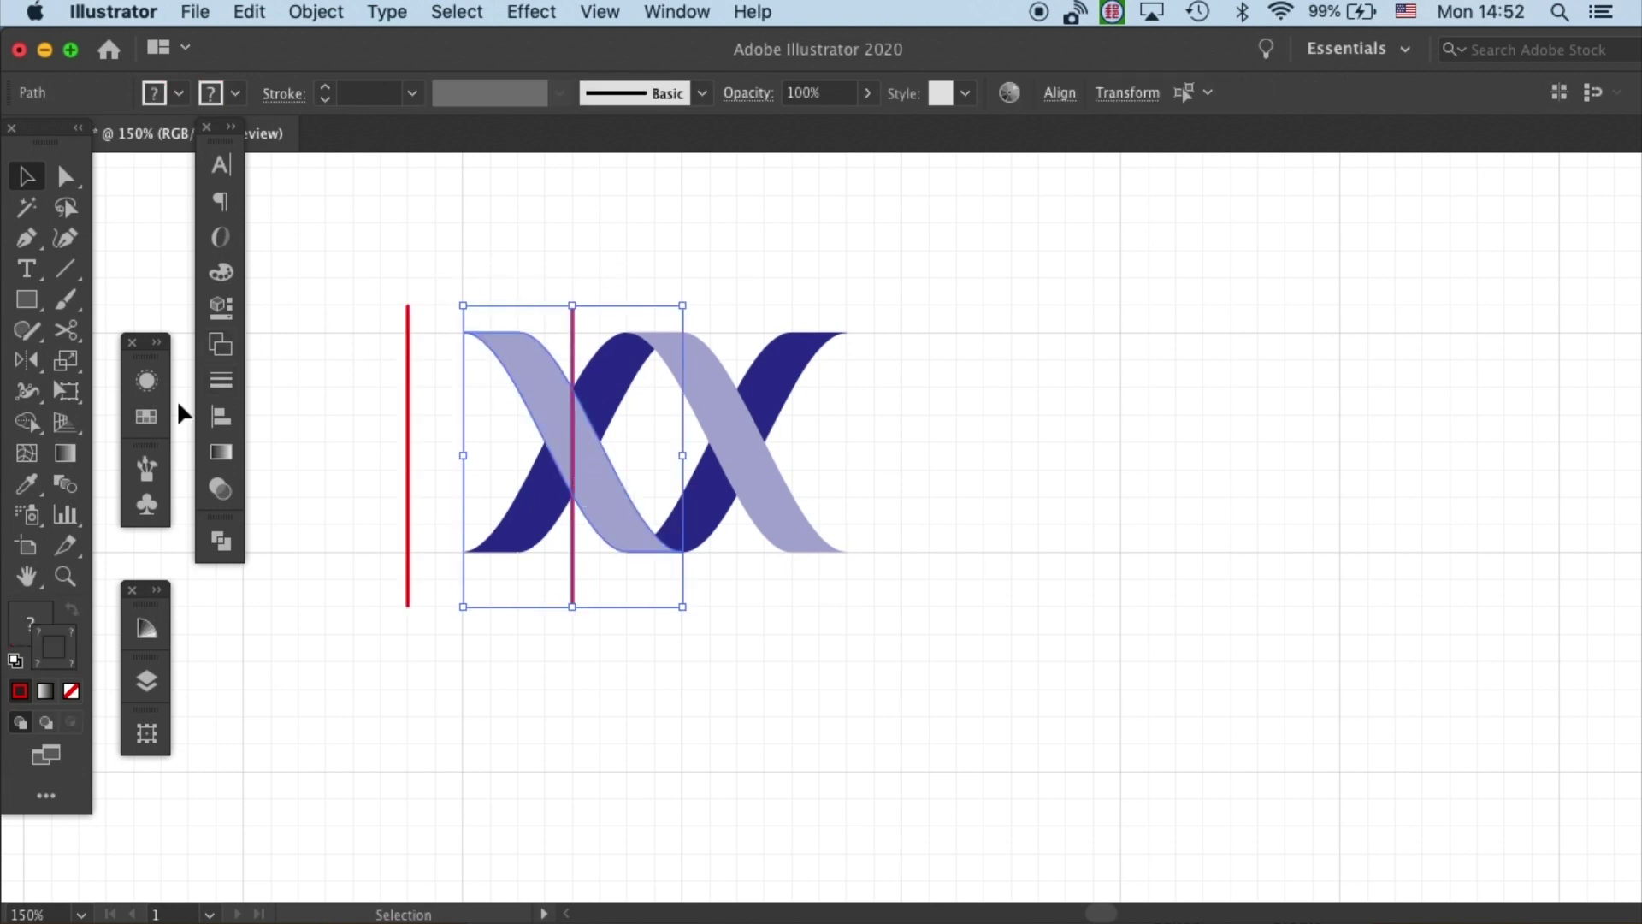
pyautogui.click(221, 540)
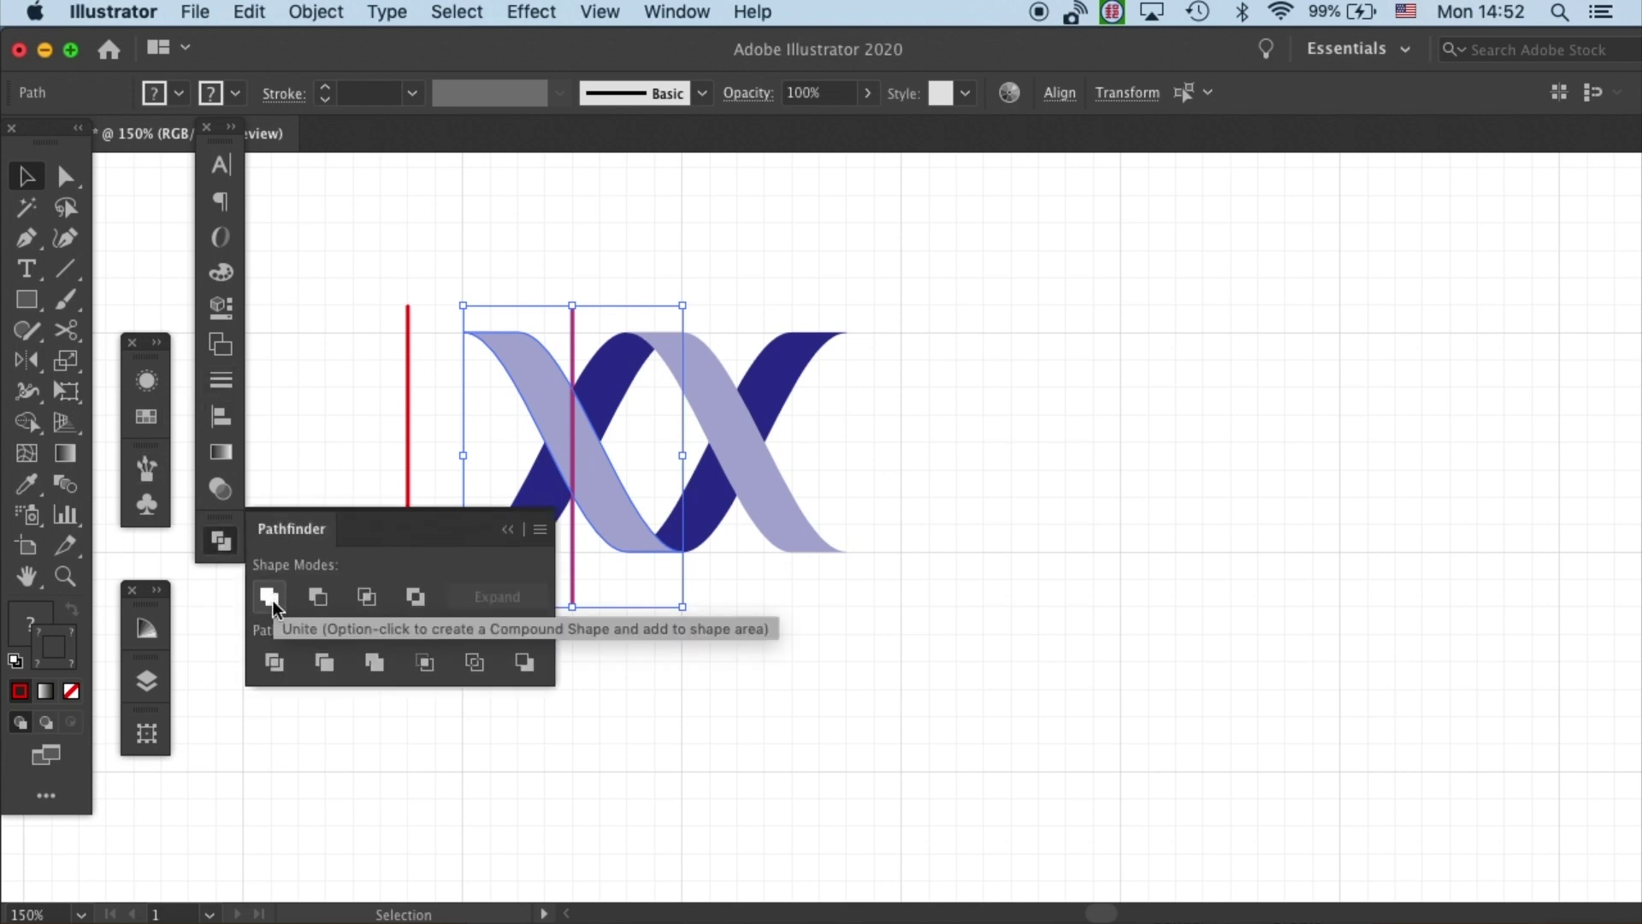
pyautogui.click(274, 664)
# Ungroup the divided pieces, test-moving a light piece aside and undoing it
pyautogui.click(593, 303)
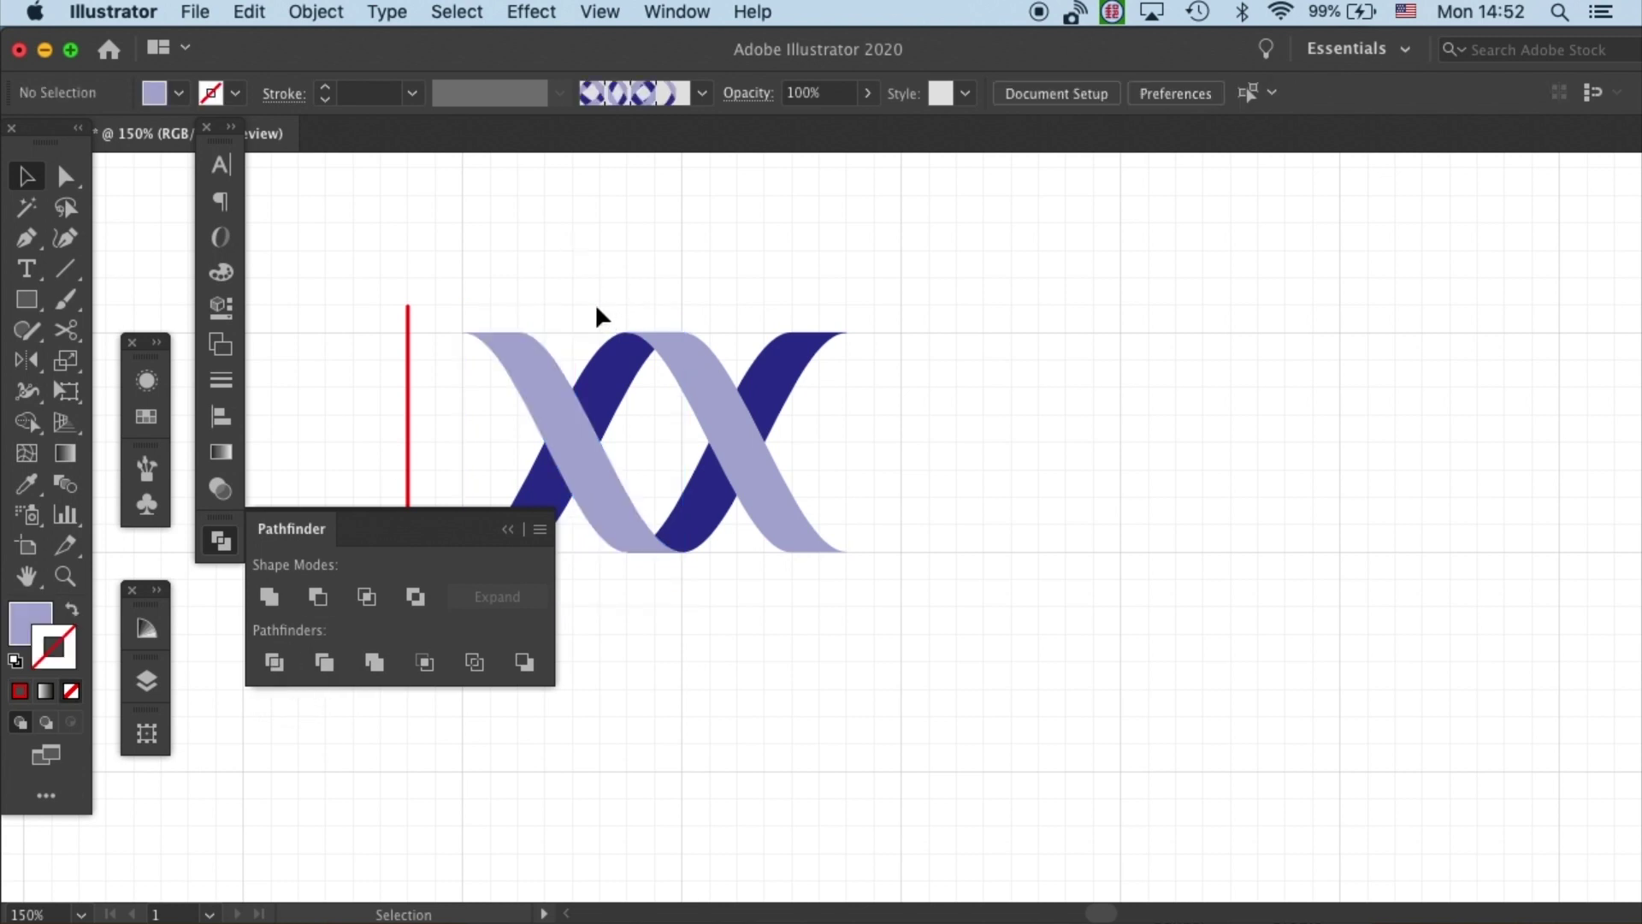
pyautogui.click(573, 427)
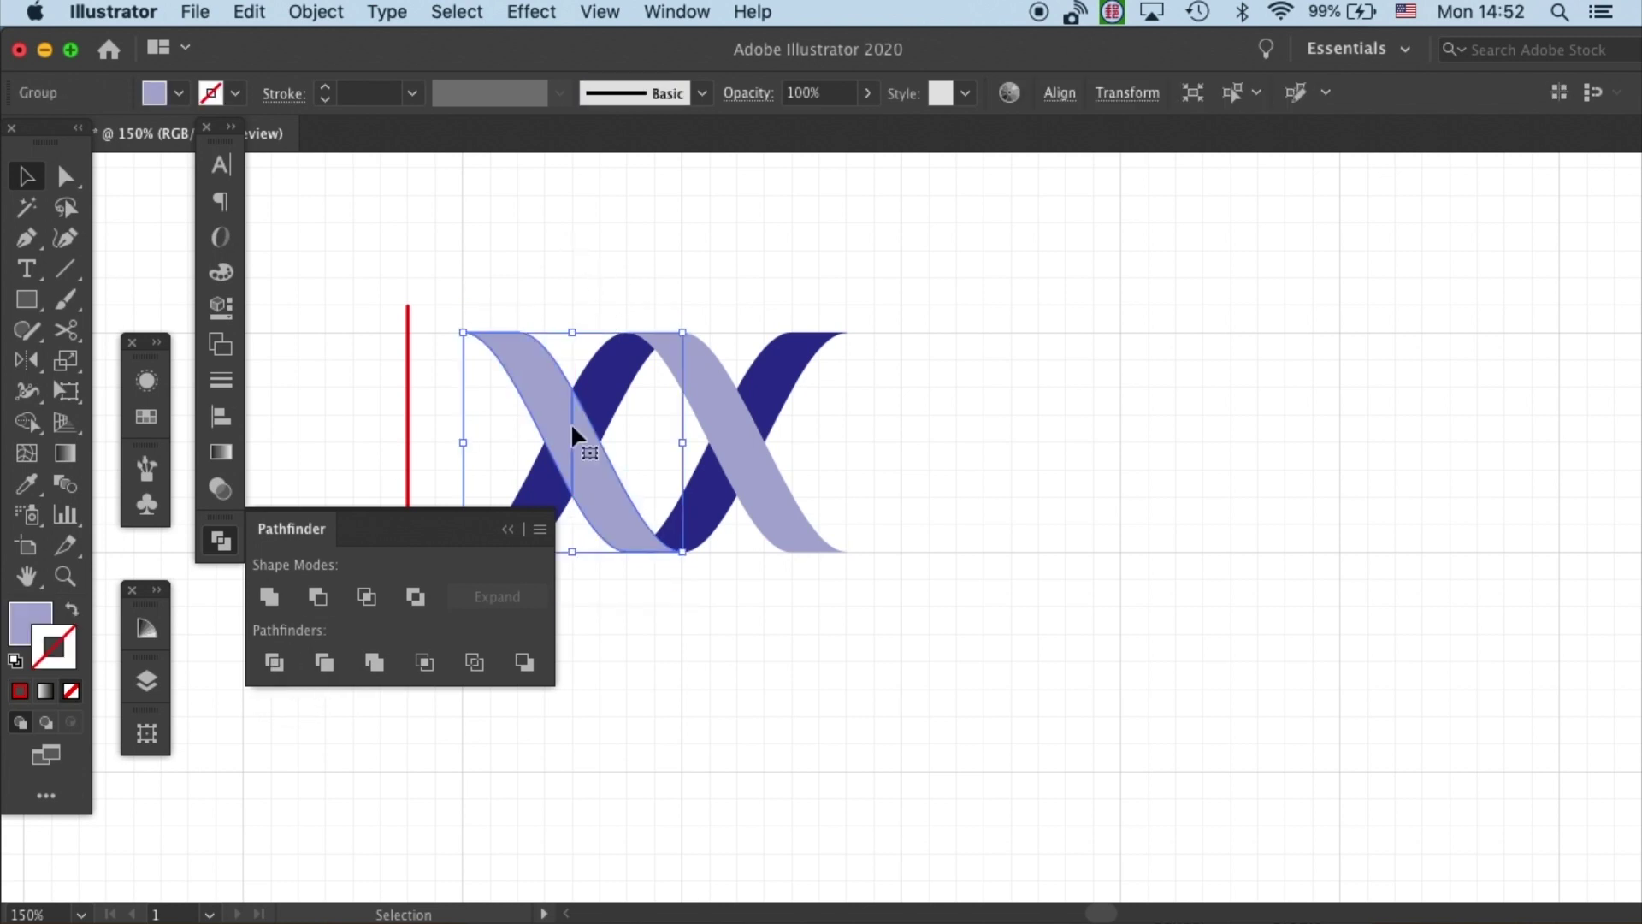
pyautogui.rightClick(571, 485)
pyautogui.click(623, 694)
pyautogui.click(628, 269)
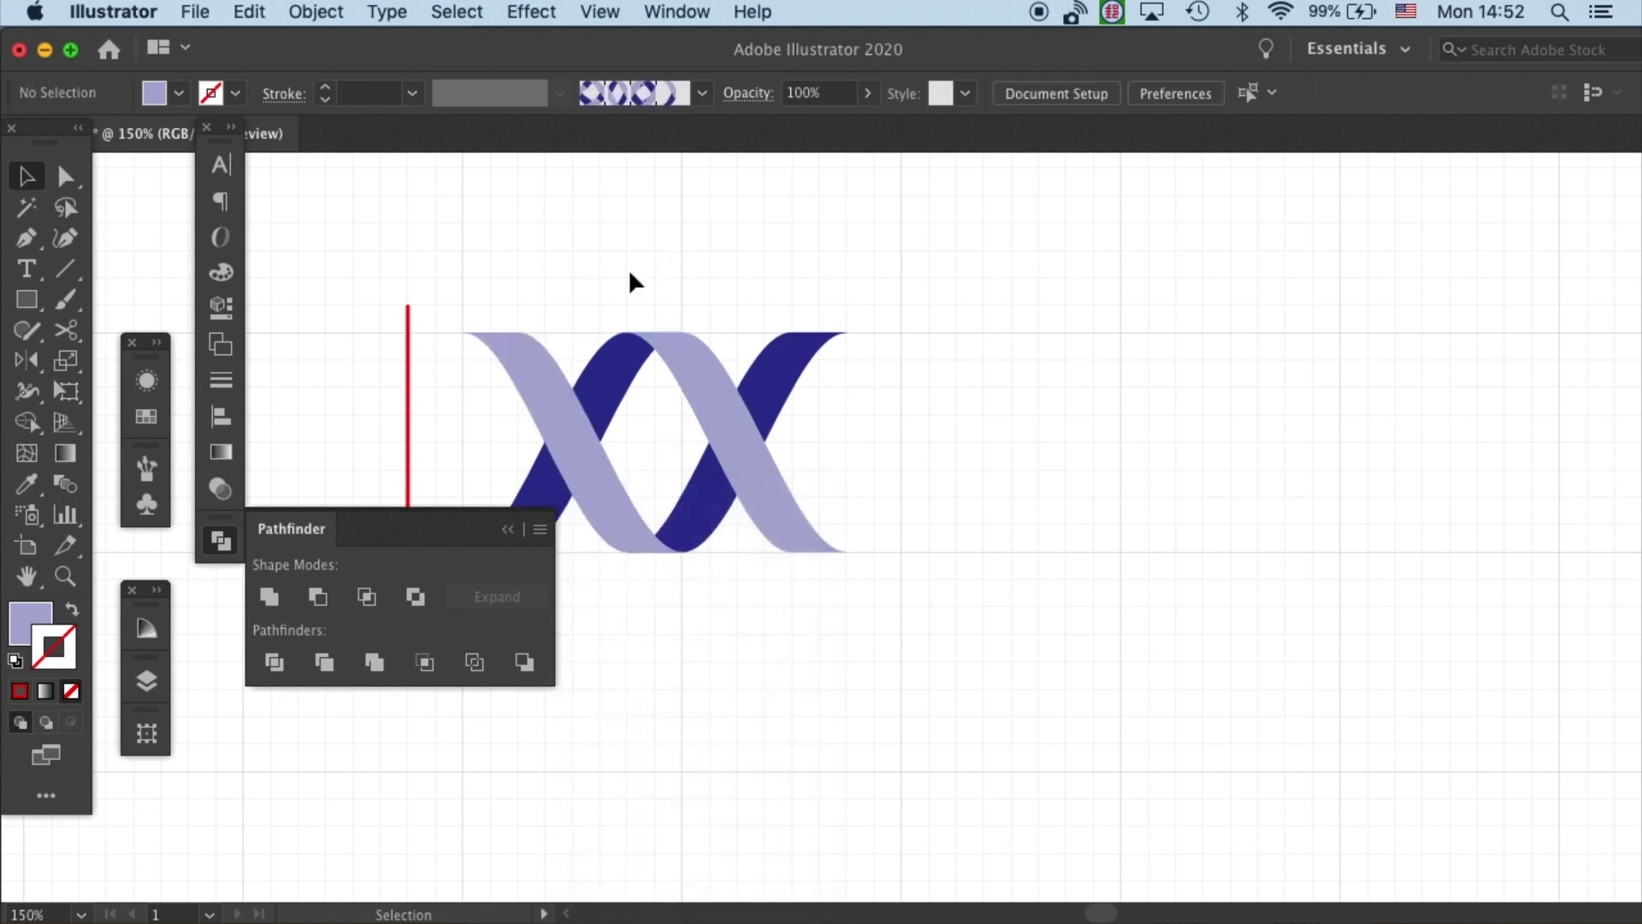
pyautogui.moveTo(530, 376); pyautogui.dragTo(481, 377)
pyautogui.click(632, 389)
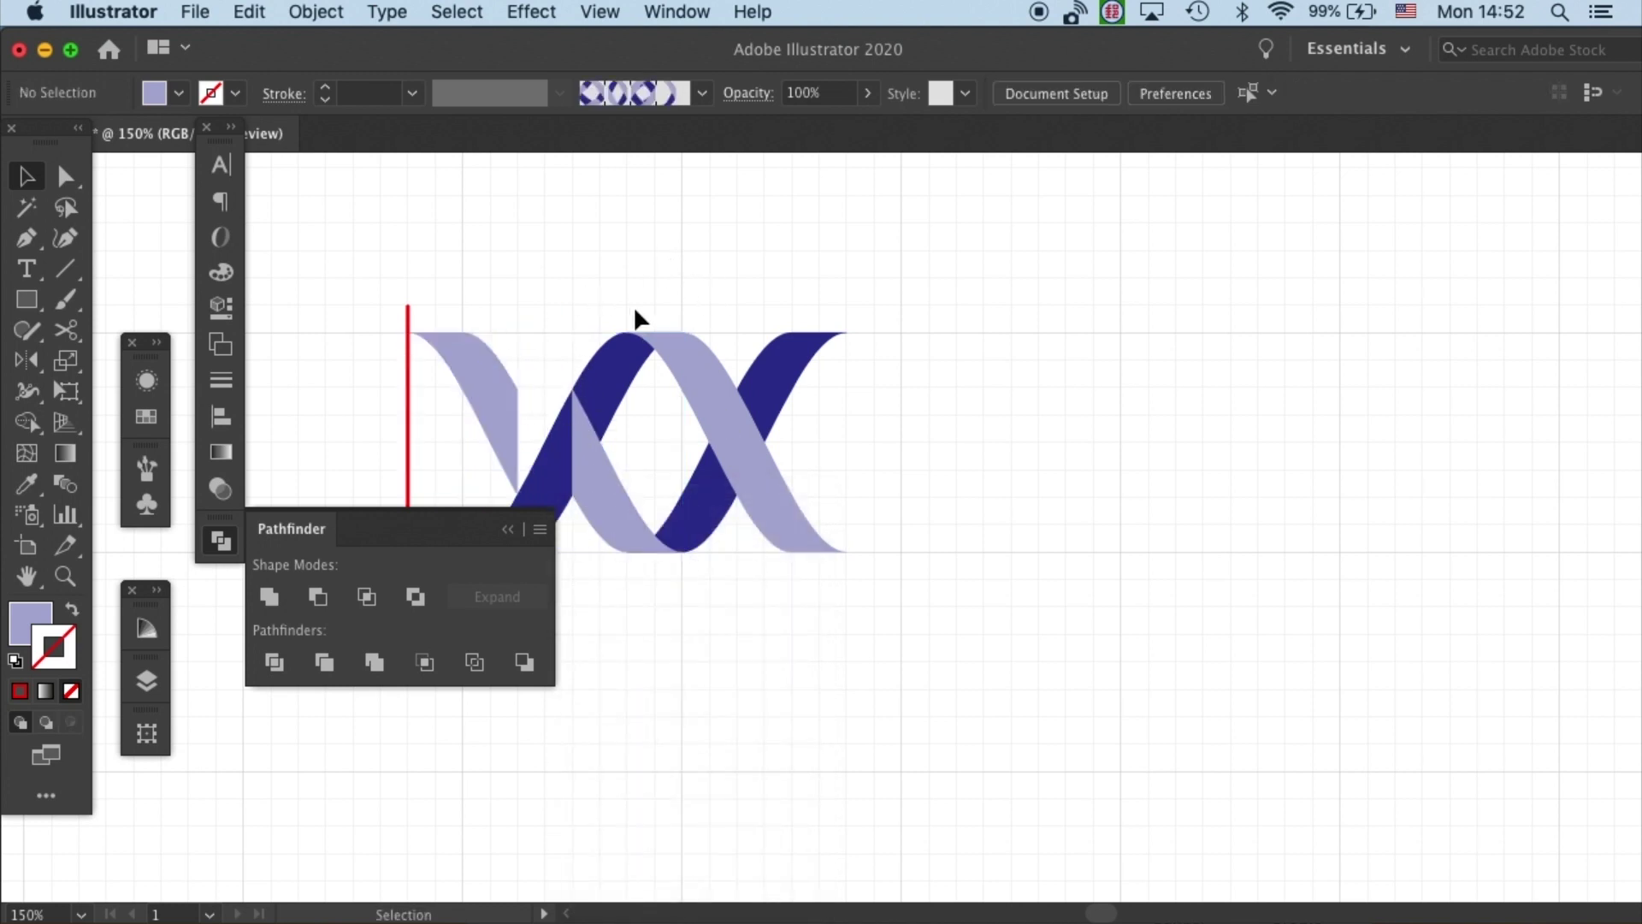
pyautogui.press('super+z')
# Copy the red line onto the first crossing, Divide the ribbons along it, and ungroup
pyautogui.click(609, 321)
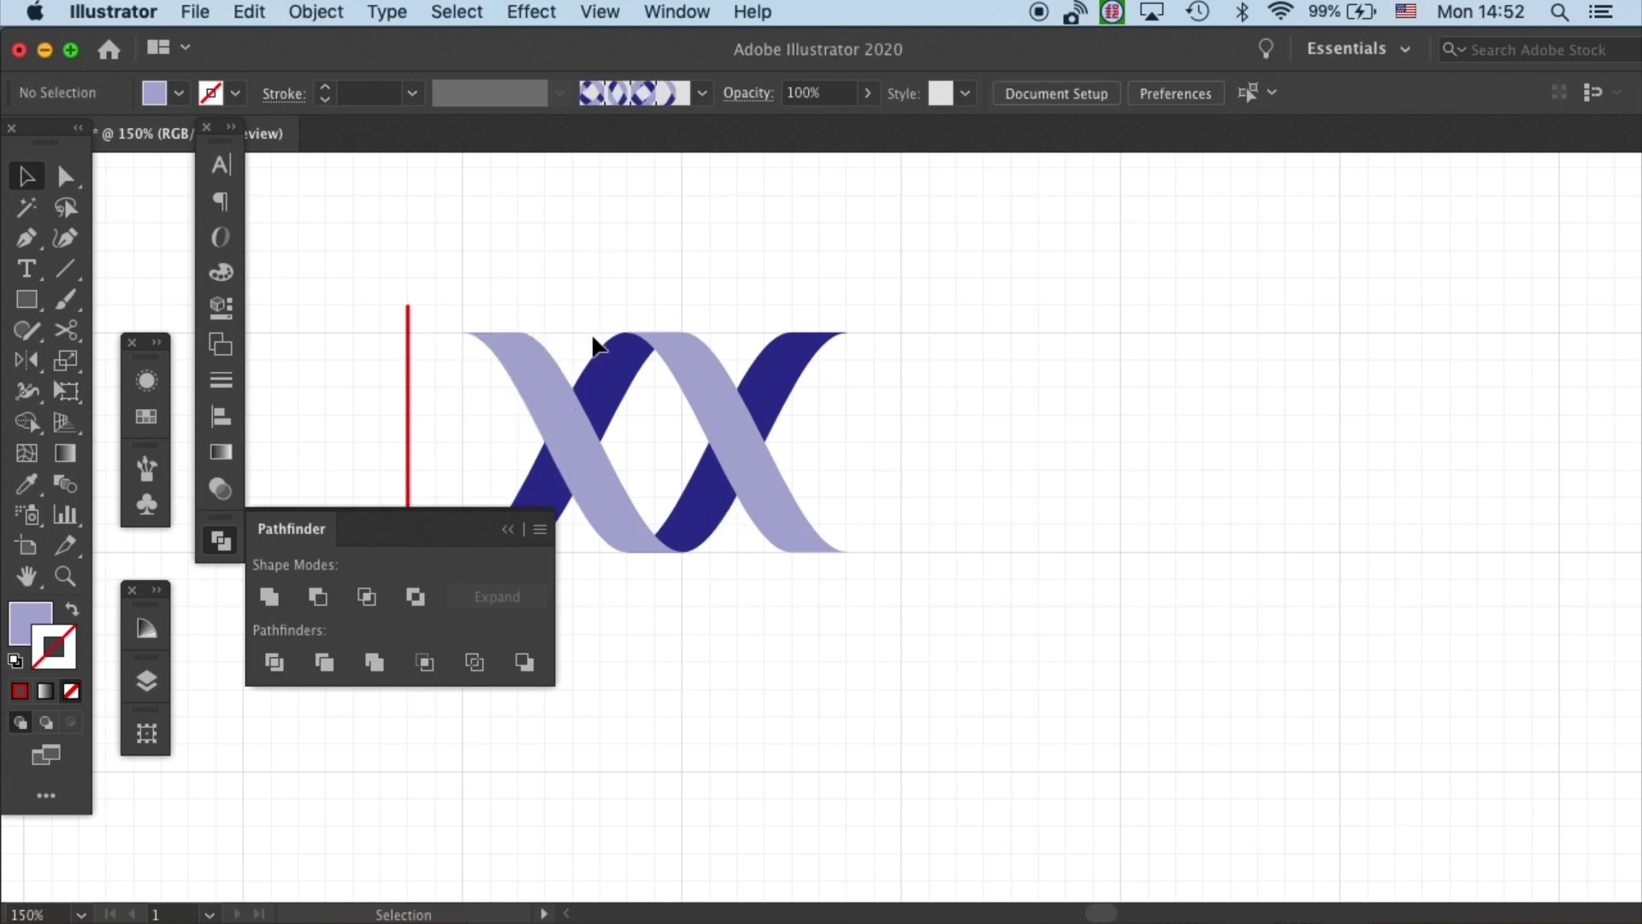
pyautogui.click(613, 374)
pyautogui.click(509, 528)
pyautogui.click(409, 428)
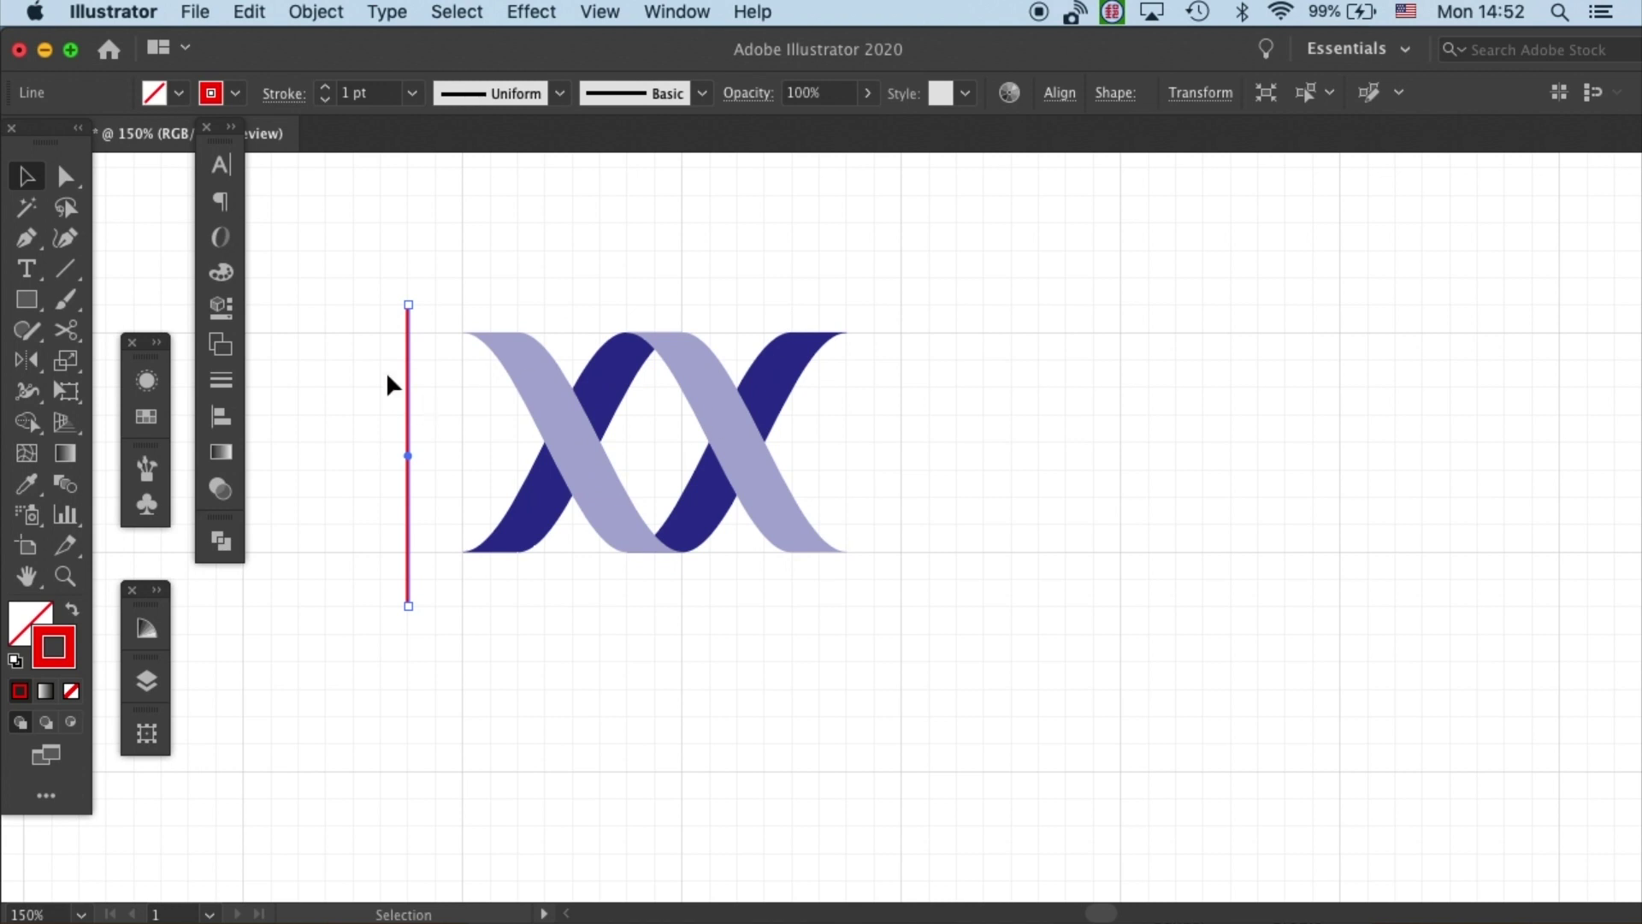
pyautogui.moveTo(411, 370); pyautogui.dragTo(590, 370)
pyautogui.keyDown('shift'); pyautogui.click(586, 367); pyautogui.keyUp('shift')
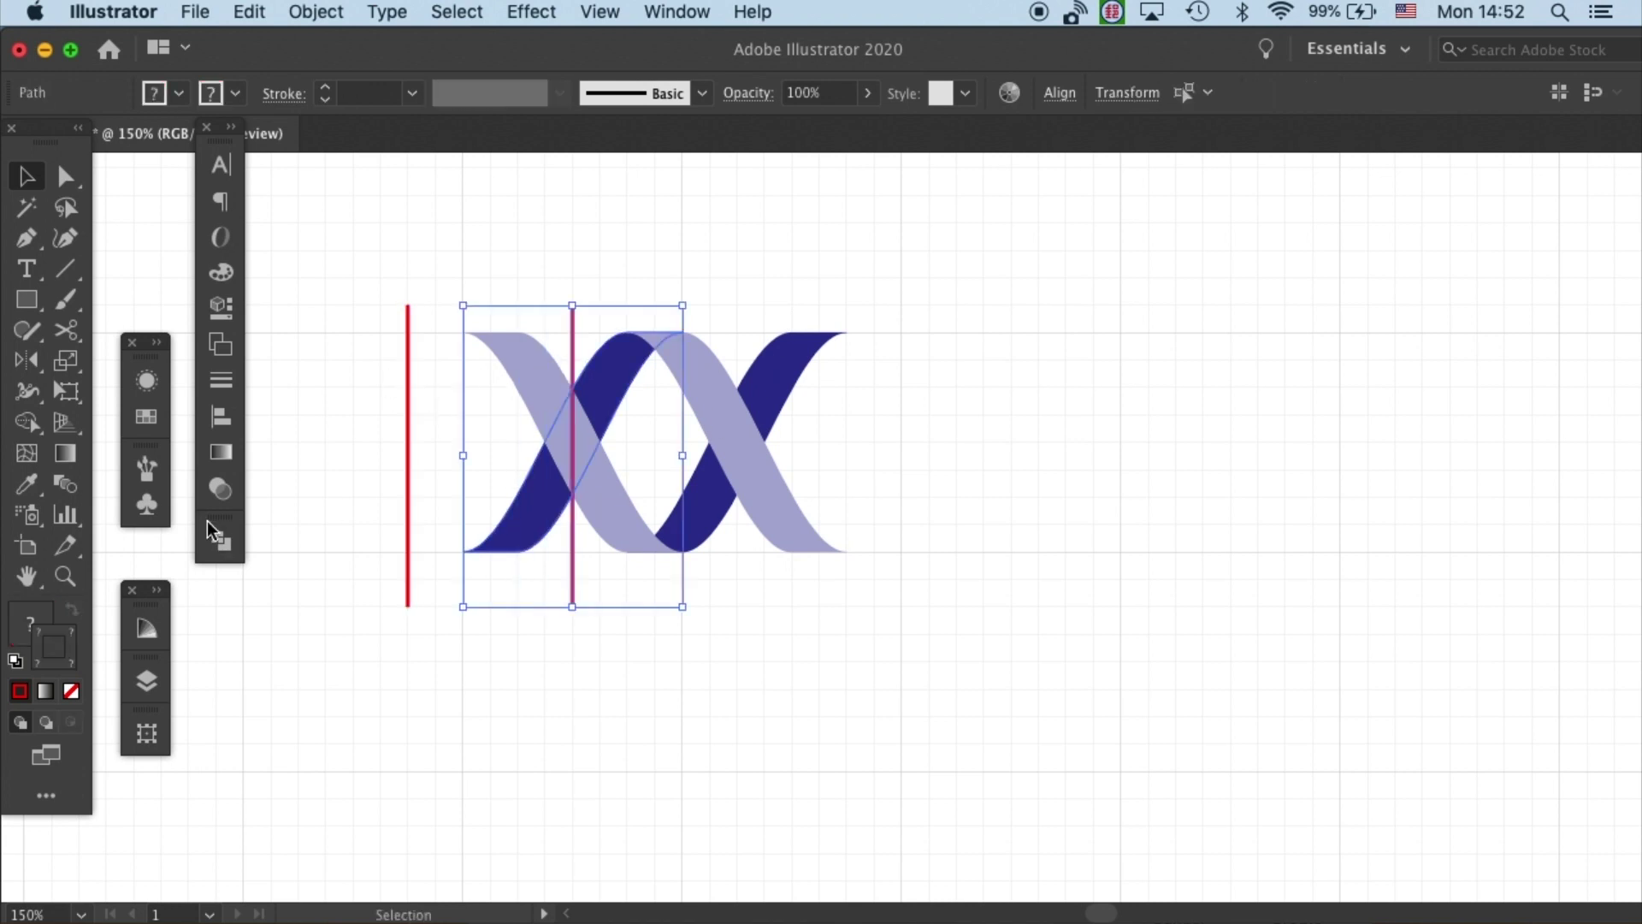
pyautogui.click(221, 541)
pyautogui.click(275, 664)
pyautogui.click(568, 383)
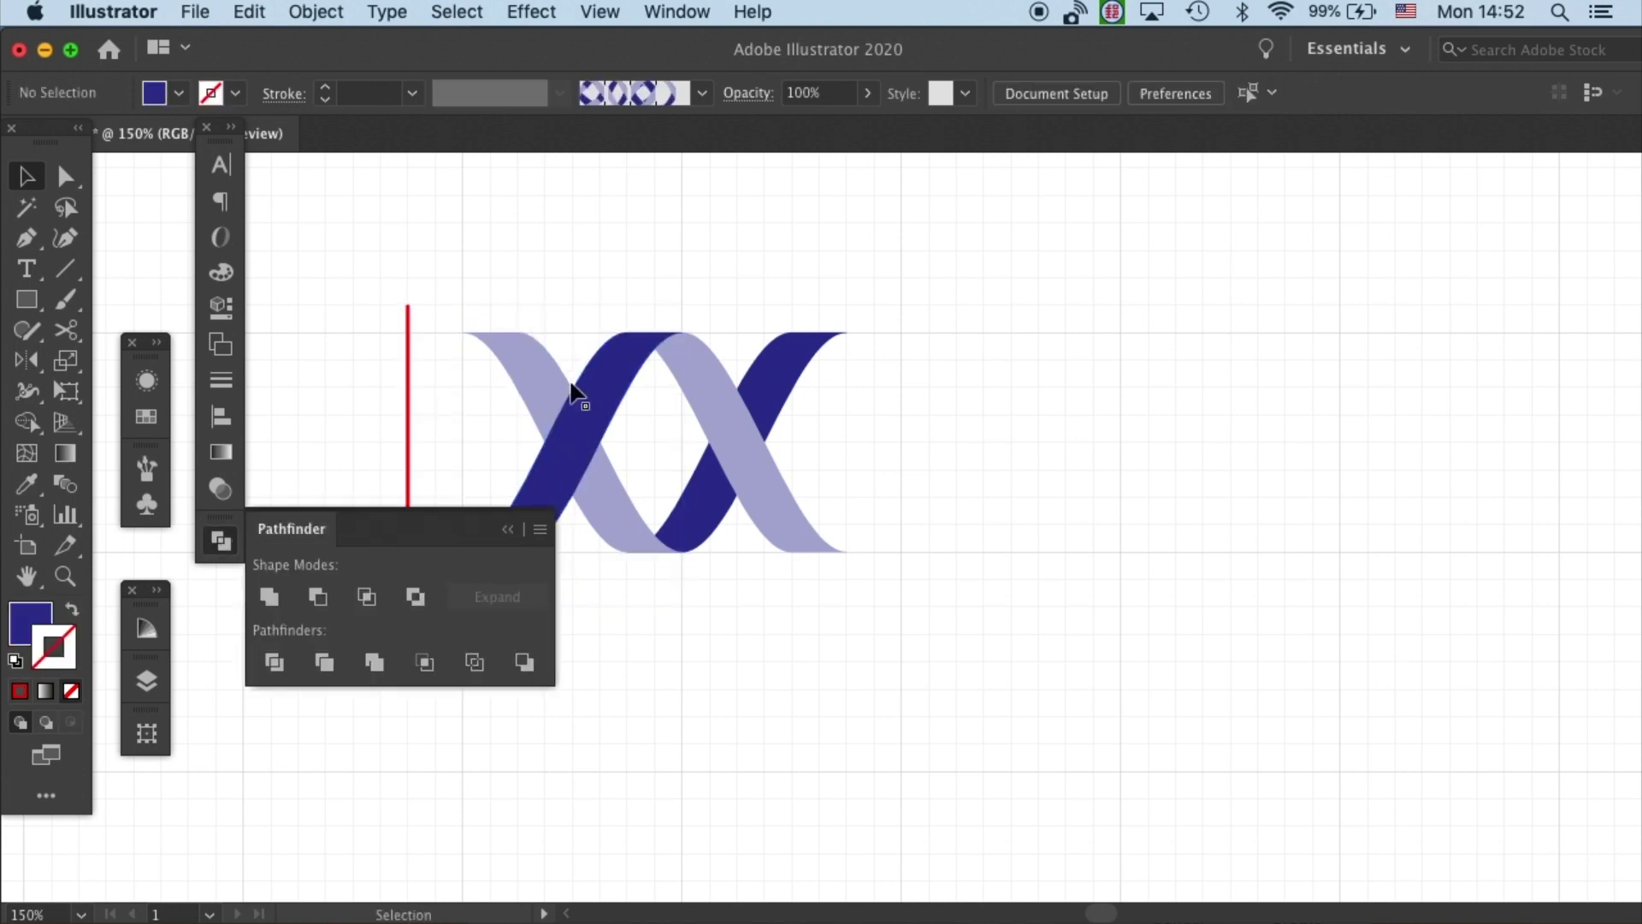
pyautogui.click(561, 454)
pyautogui.rightClick(566, 434)
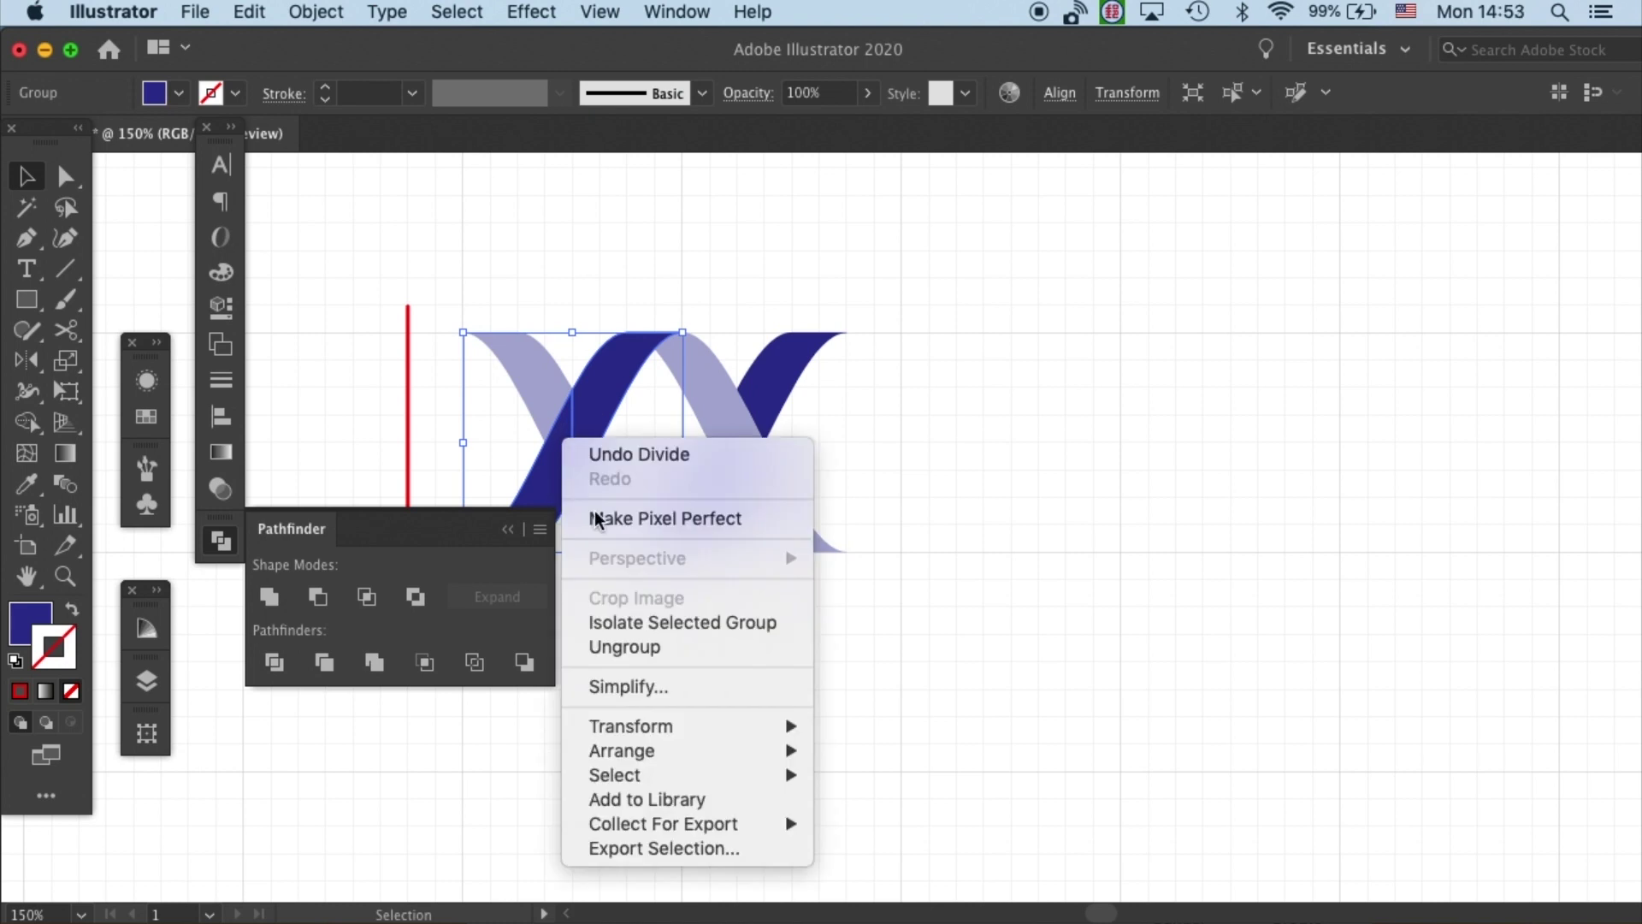
pyautogui.click(630, 650)
# Place red lines at the second crossing and Divide the light and dark ribbons along them
pyautogui.click(752, 275)
pyautogui.moveTo(414, 353); pyautogui.dragTo(736, 372)
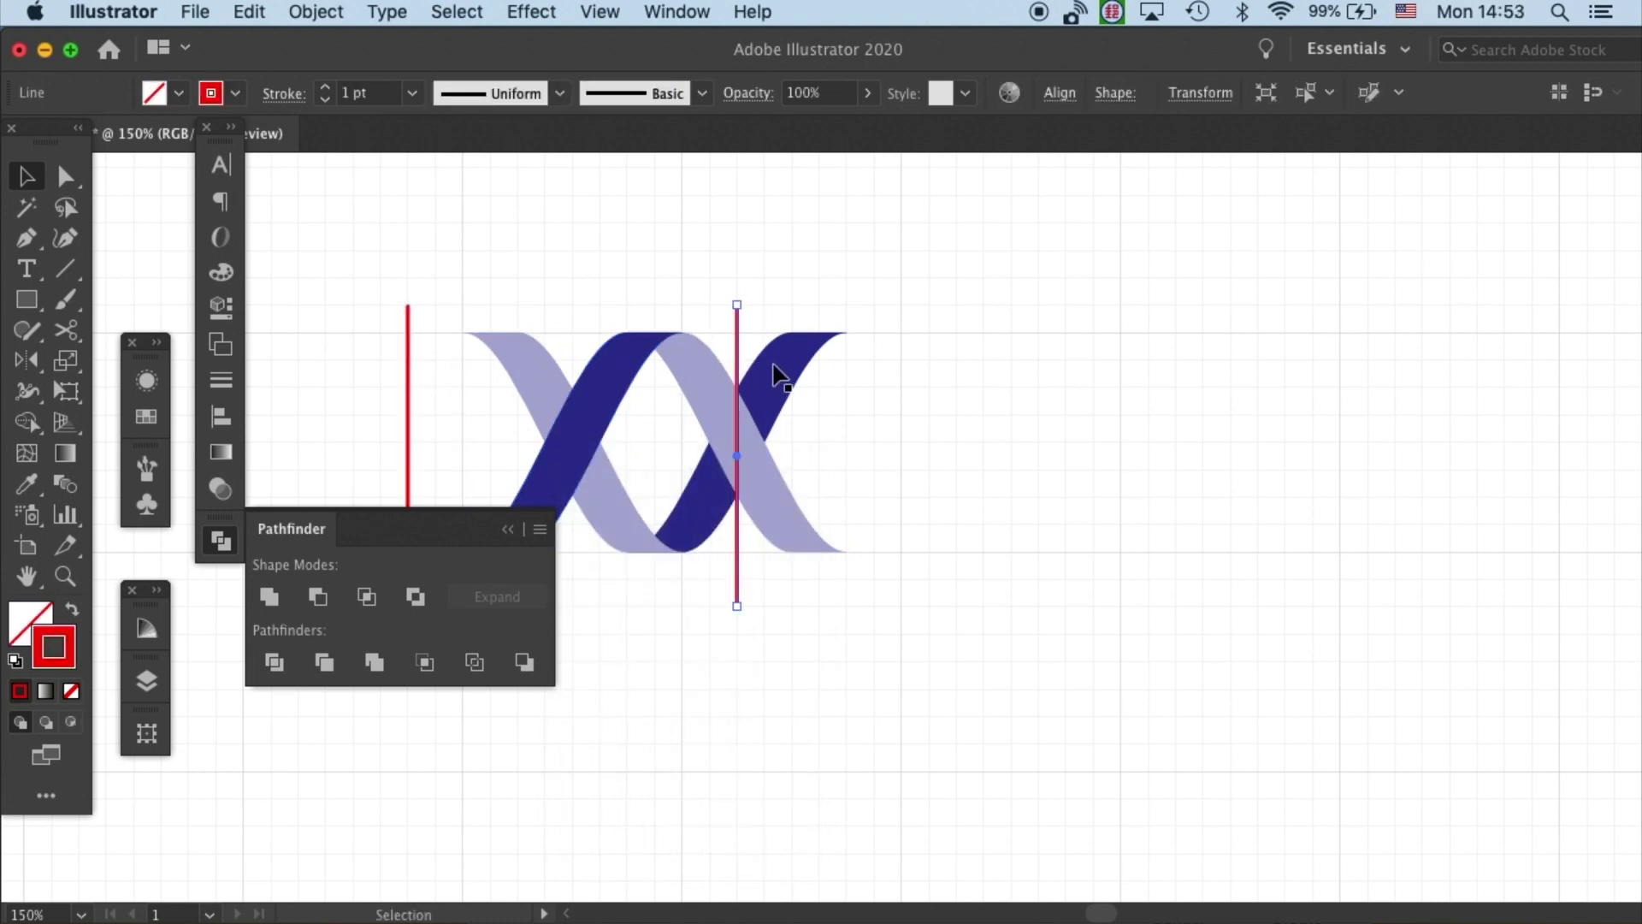
pyautogui.keyDown('shift'); pyautogui.click(778, 381); pyautogui.keyUp('shift')
pyautogui.click(814, 469)
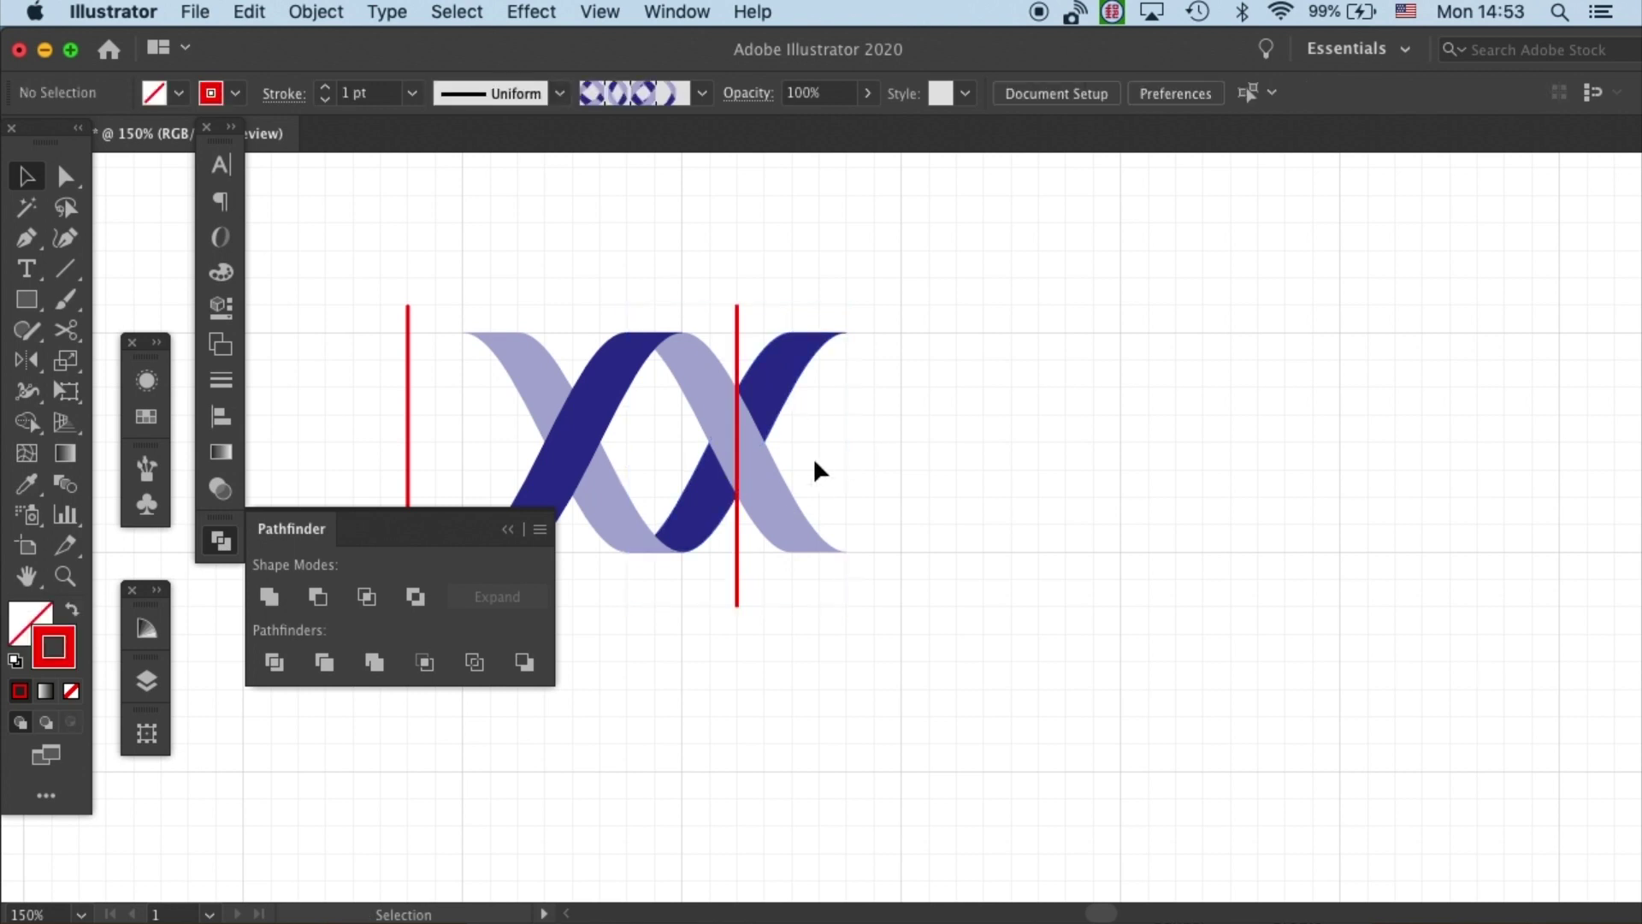
pyautogui.click(738, 355)
pyautogui.keyDown('shift'); pyautogui.click(715, 377); pyautogui.keyUp('shift')
pyautogui.click(272, 666)
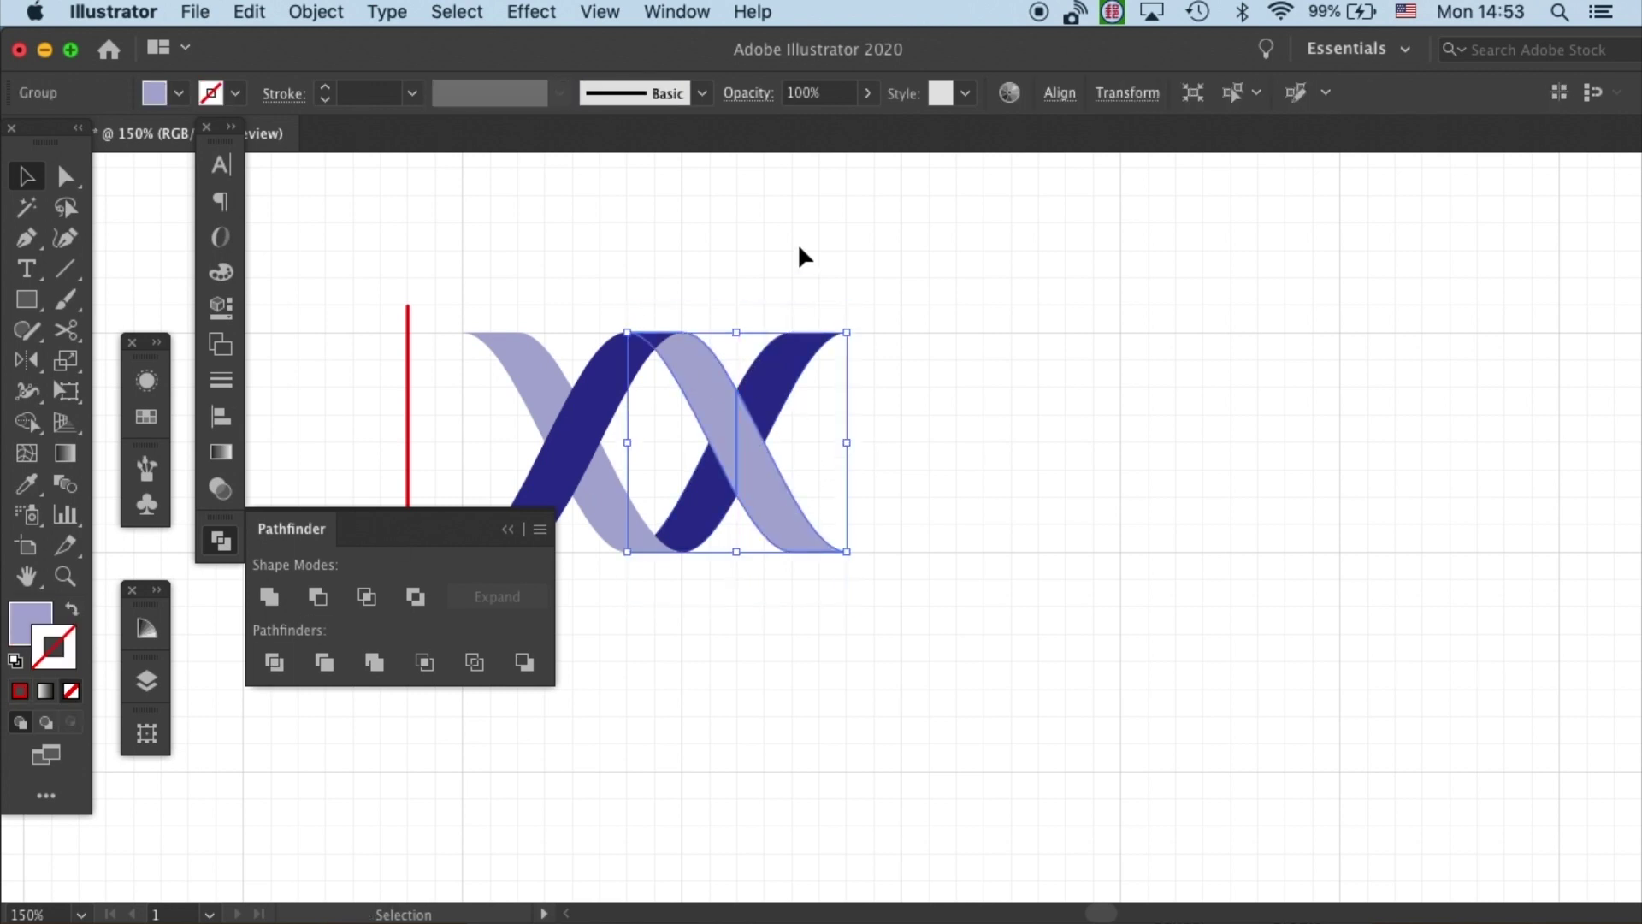
pyautogui.moveTo(422, 347); pyautogui.dragTo(732, 341)
pyautogui.keyDown('shift'); pyautogui.click(796, 371); pyautogui.keyUp('shift')
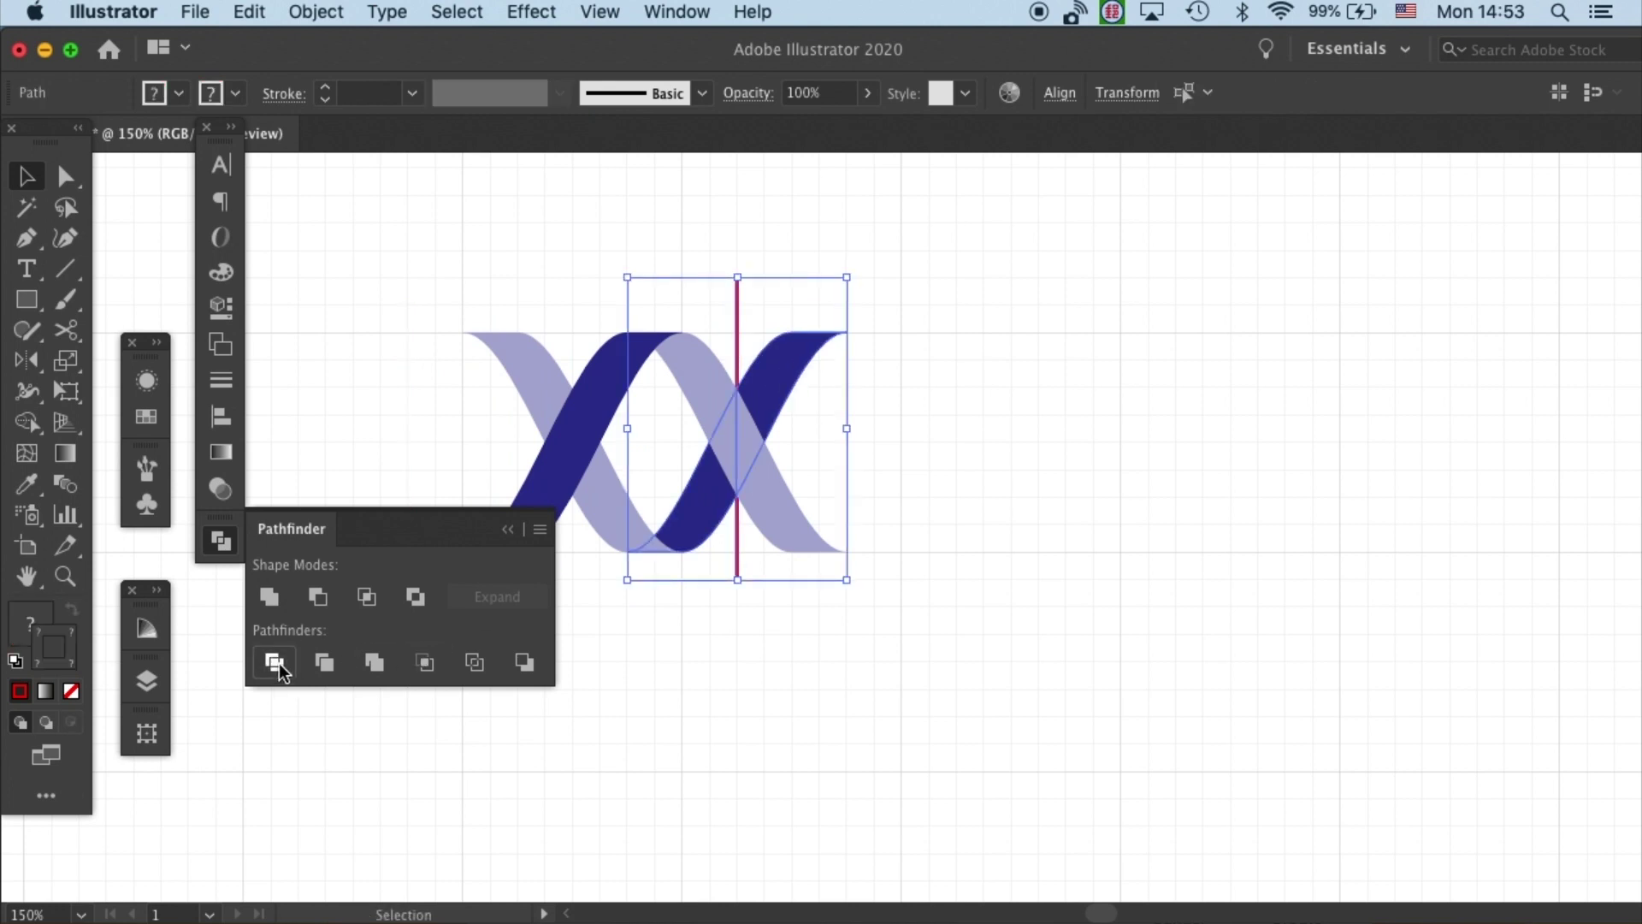
pyautogui.click(420, 660)
pyautogui.click(954, 369)
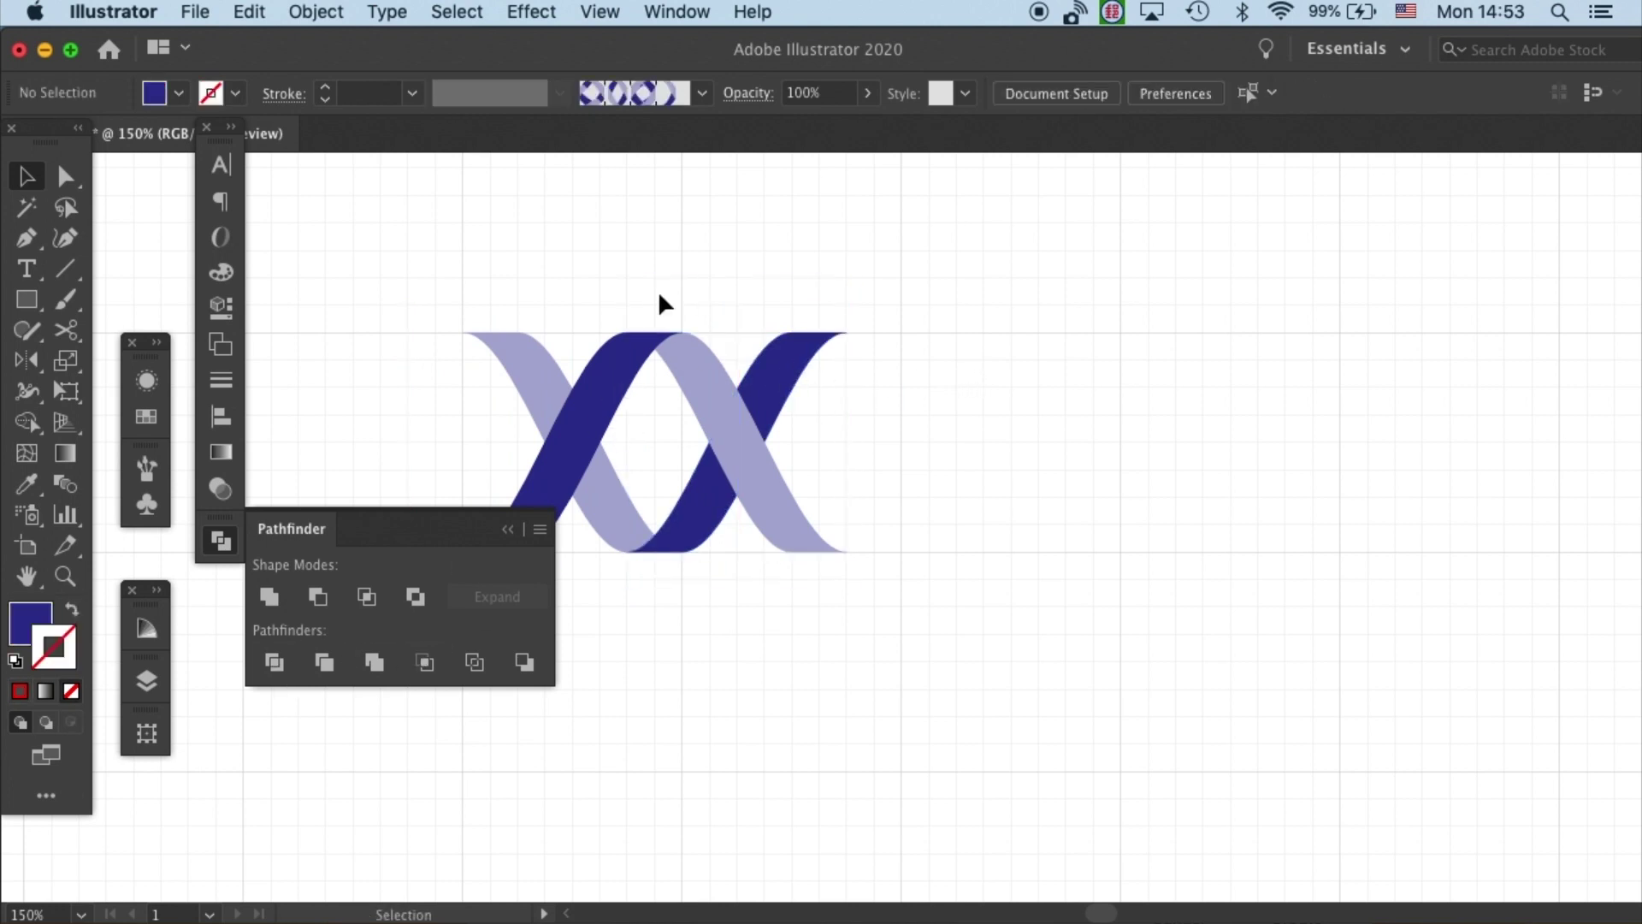
# Zoom to 300% and test the cut by moving a dark piece aside, then undo
pyautogui.moveTo(659, 300); pyautogui.dragTo(769, 279)
pyautogui.click(774, 366)
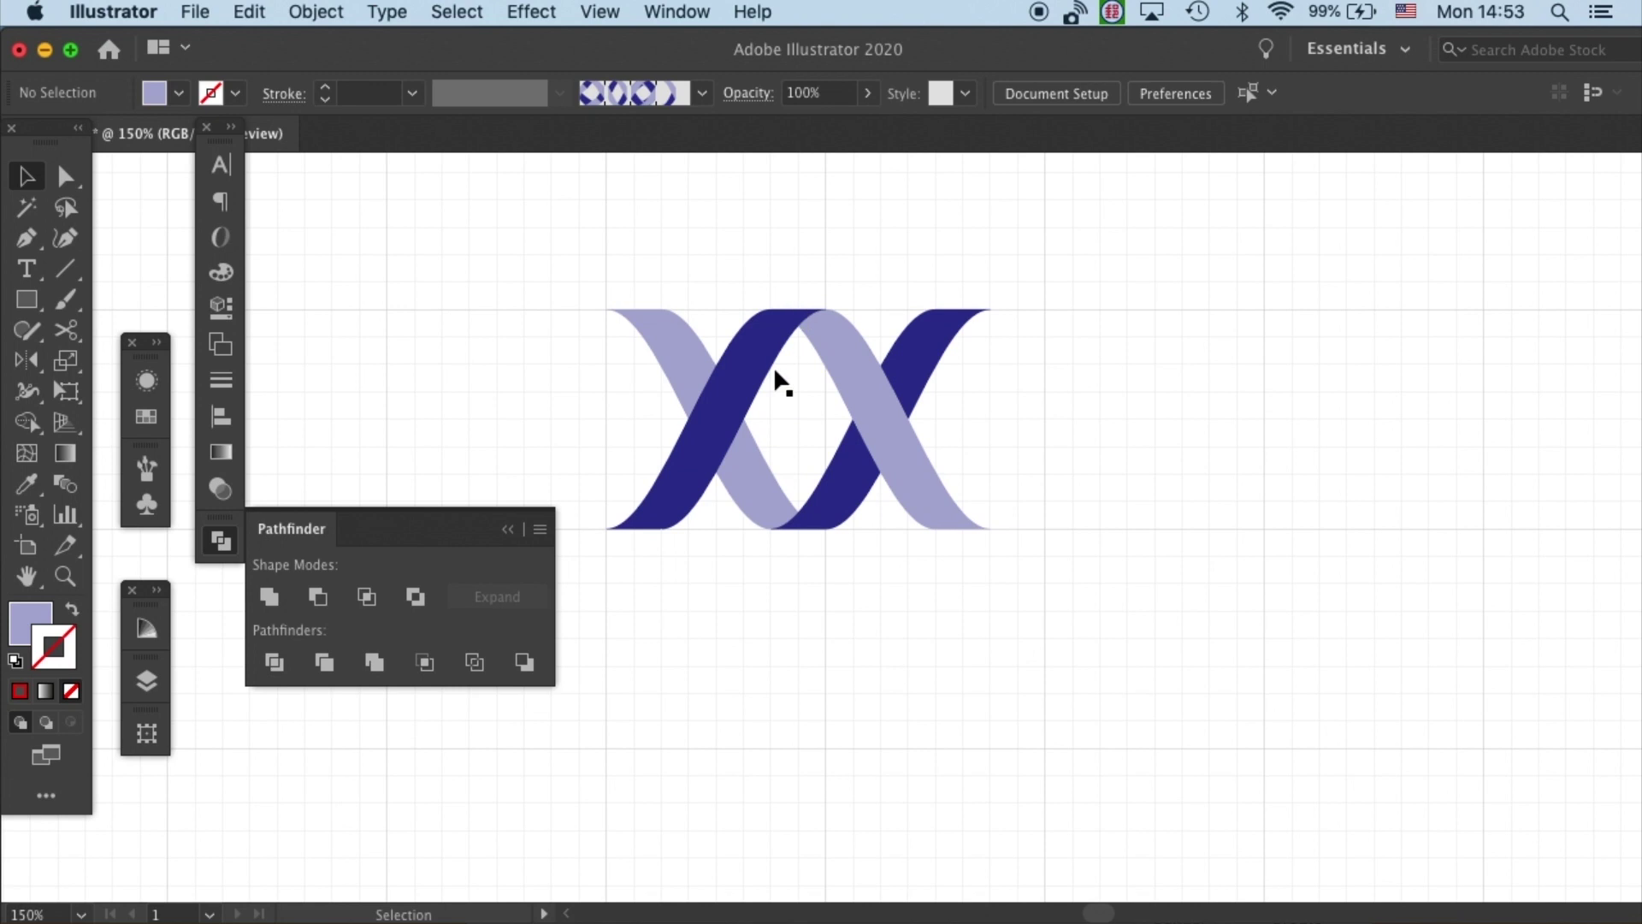
pyautogui.click(747, 484)
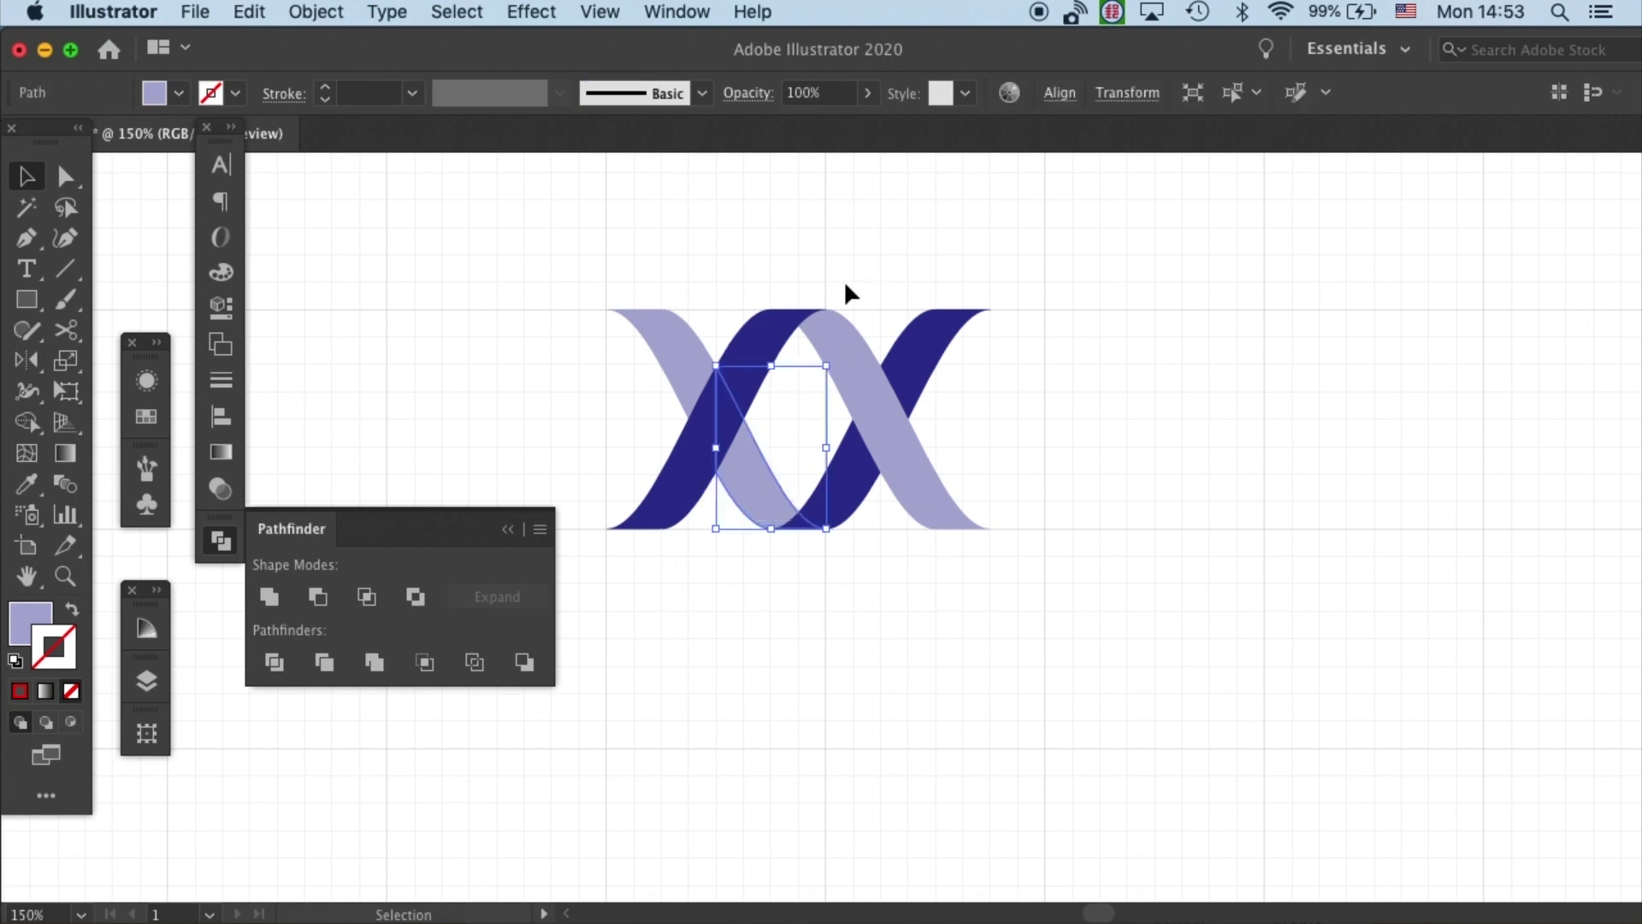
pyautogui.click(858, 248)
pyautogui.click(687, 363)
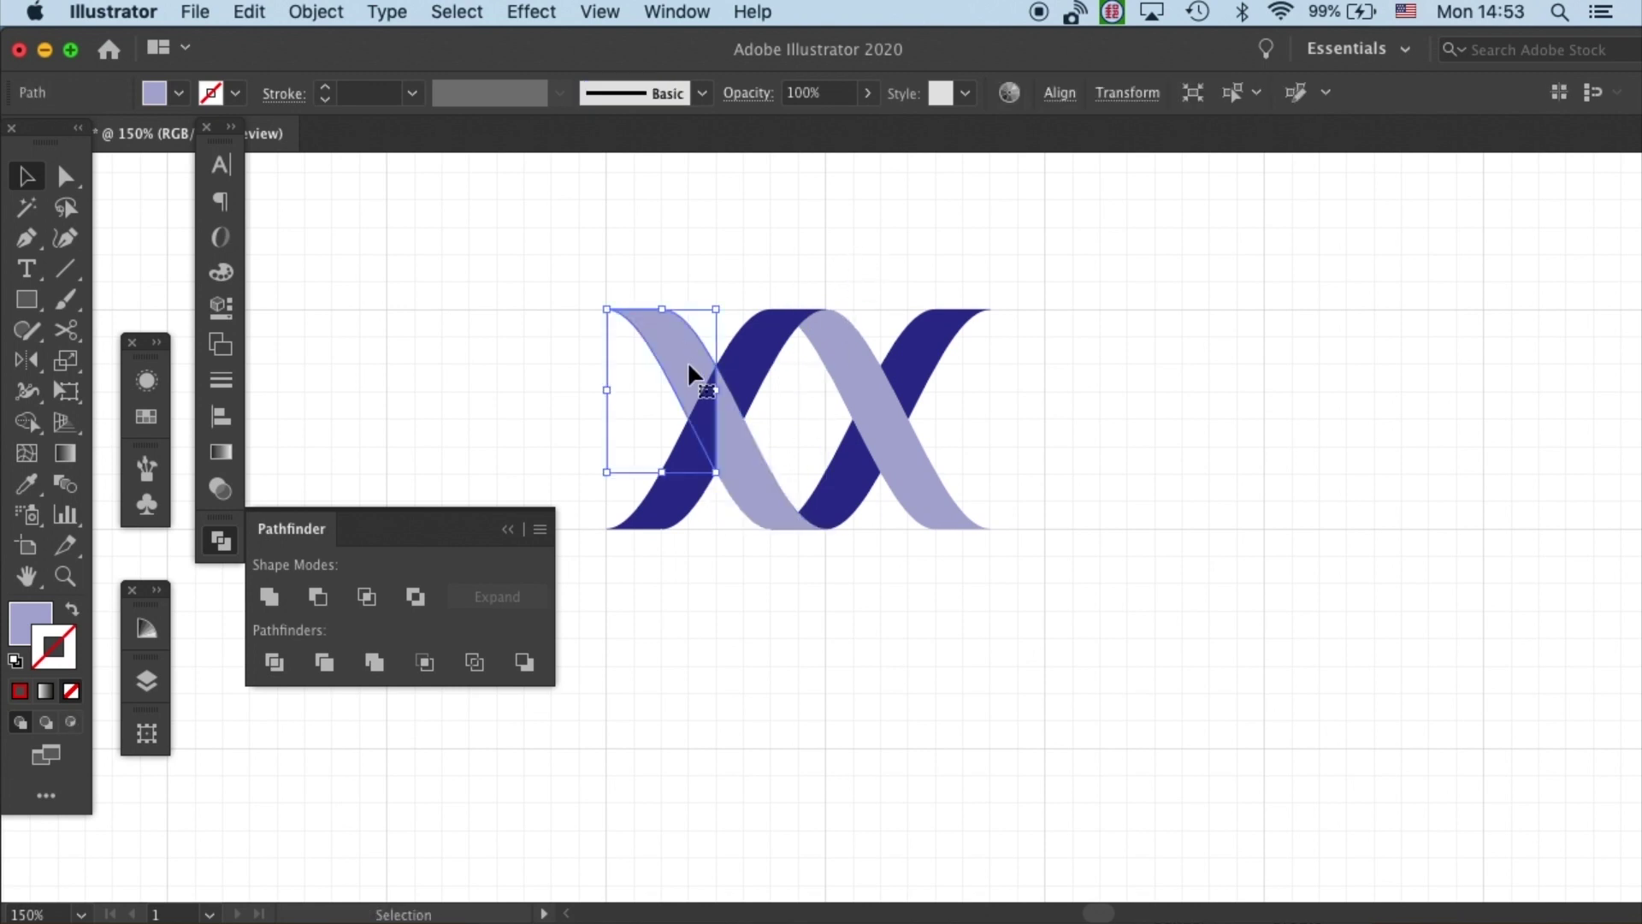
pyautogui.press('super+shift+a')
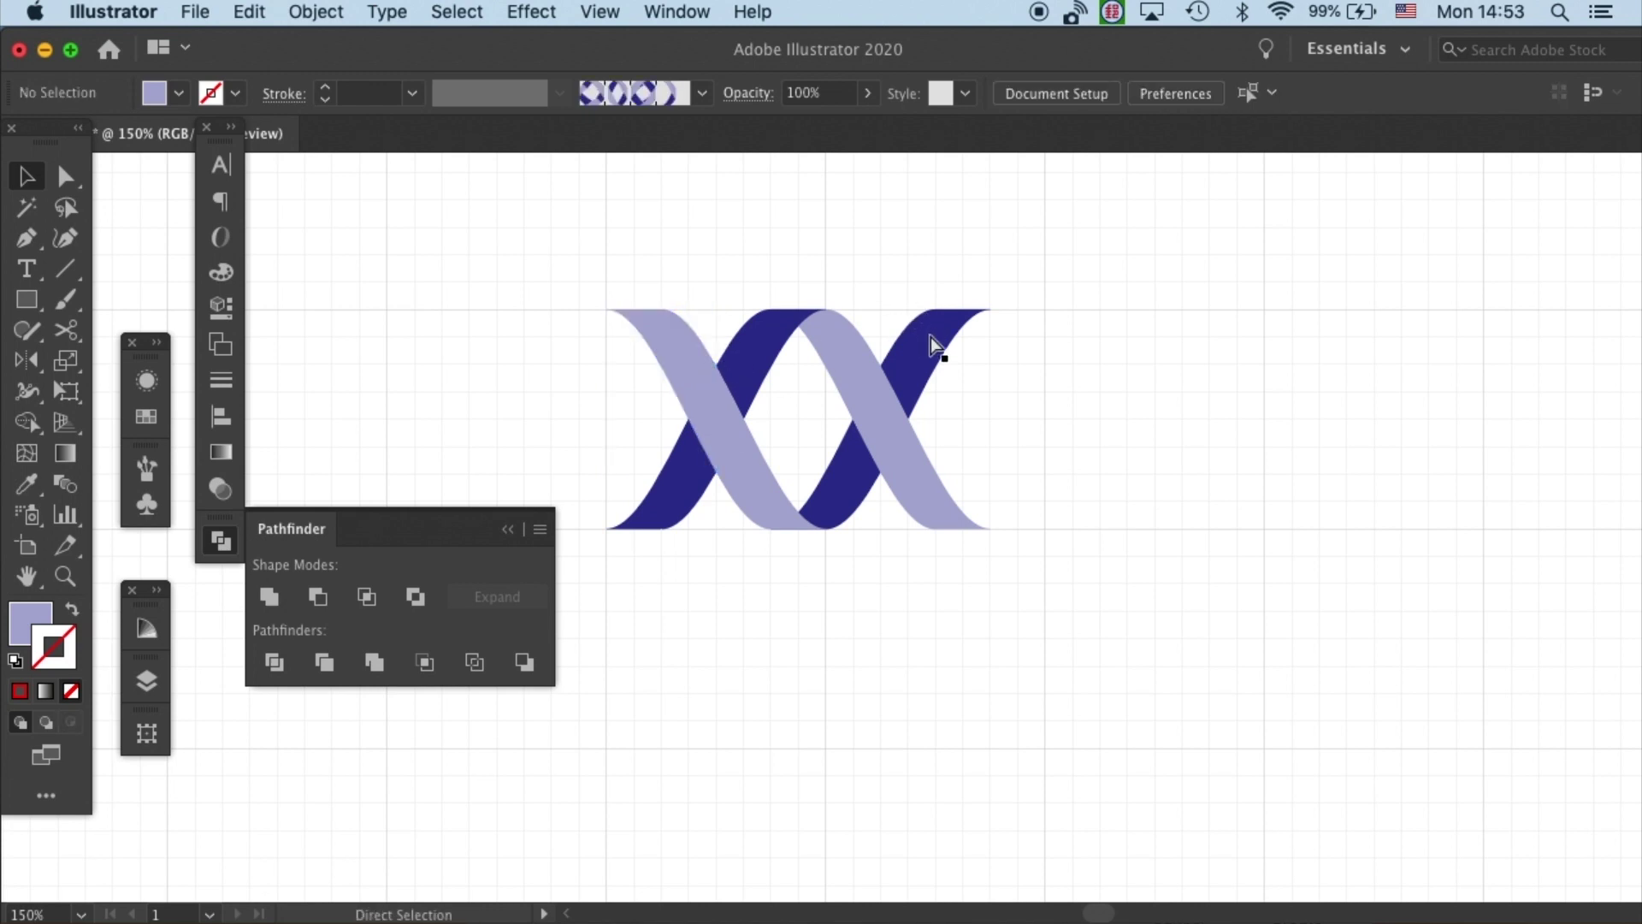
pyautogui.press('super+equal')
pyautogui.moveTo(725, 554); pyautogui.dragTo(670, 603)
pyautogui.press('super+z')
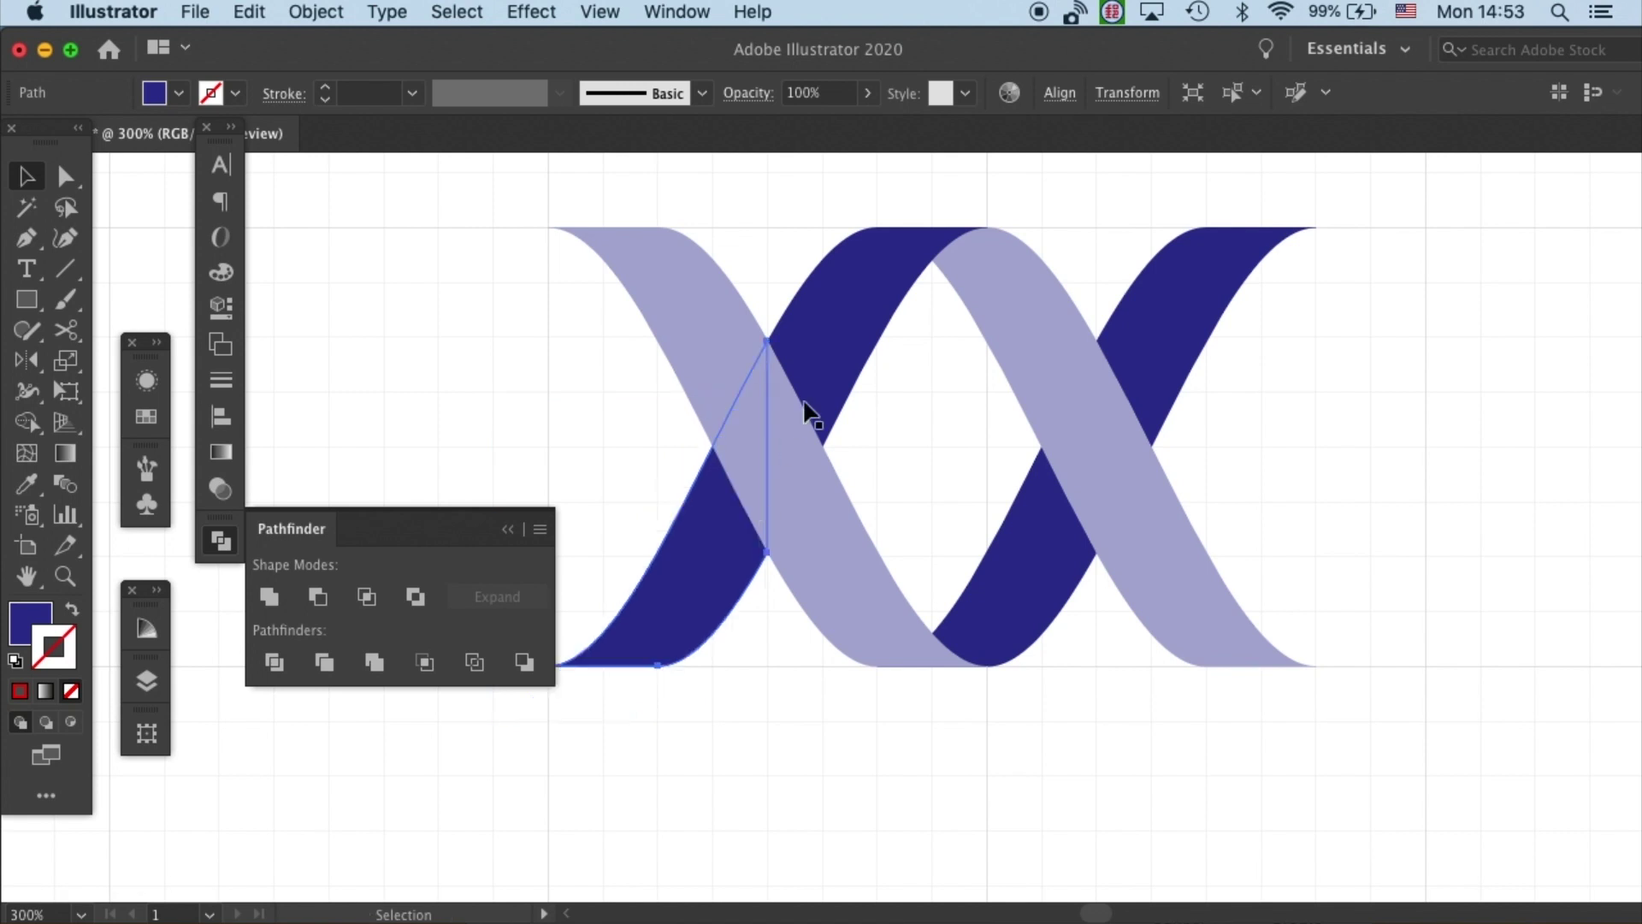
# Check the dark and light ribbon pieces by selecting them, then zoom back to 150%
pyautogui.click(870, 441)
pyautogui.click(719, 561)
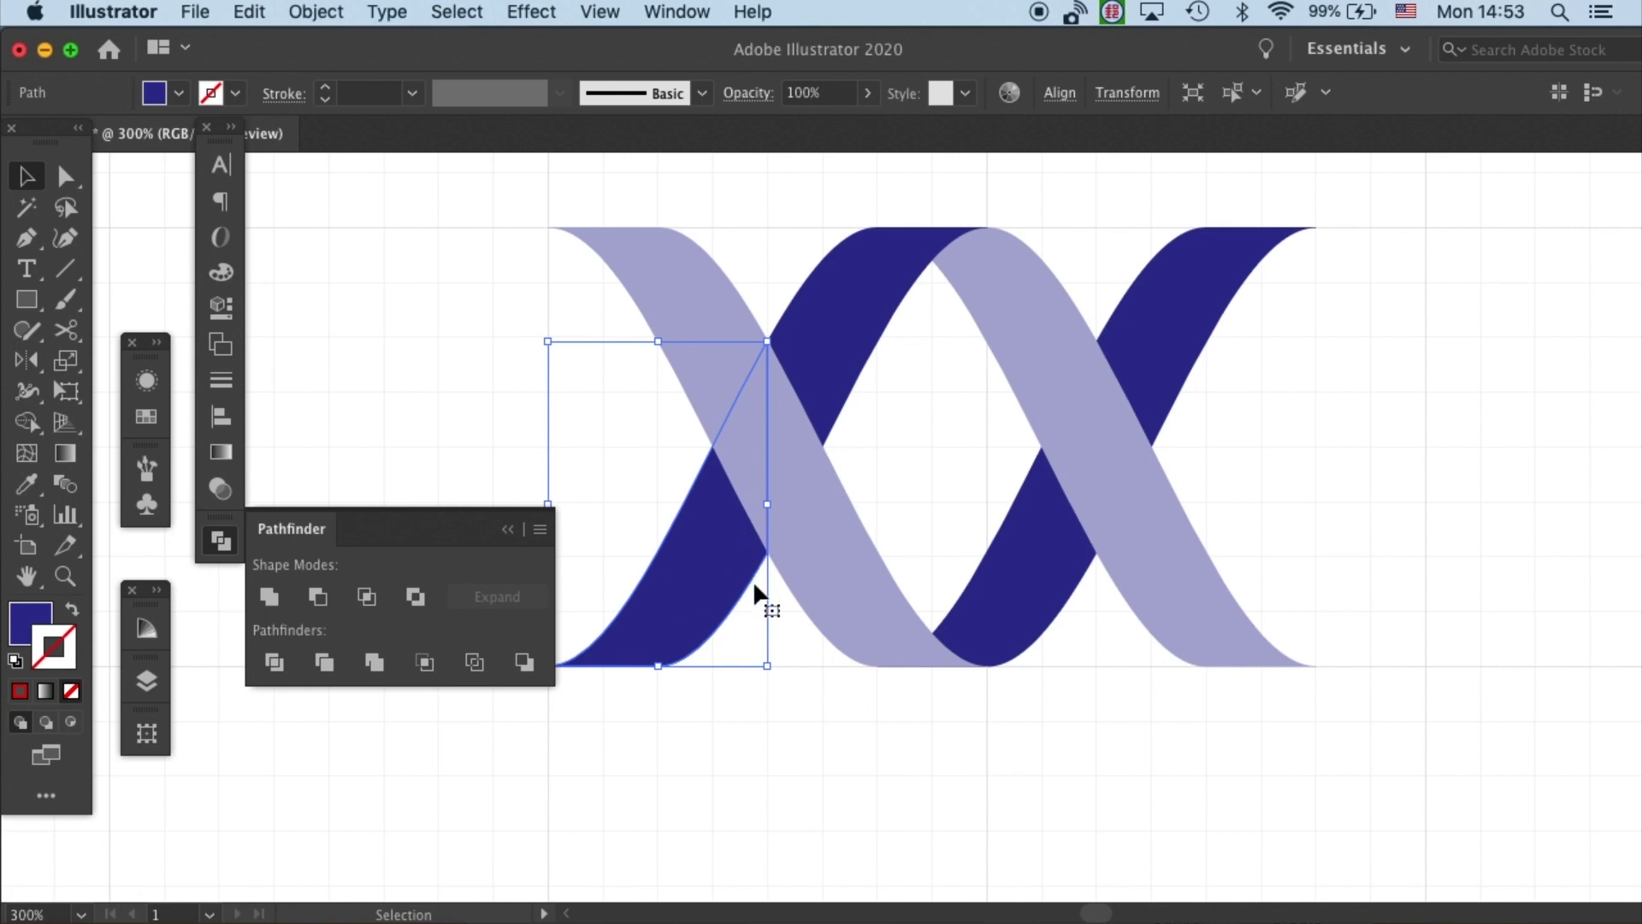
pyautogui.click(997, 295)
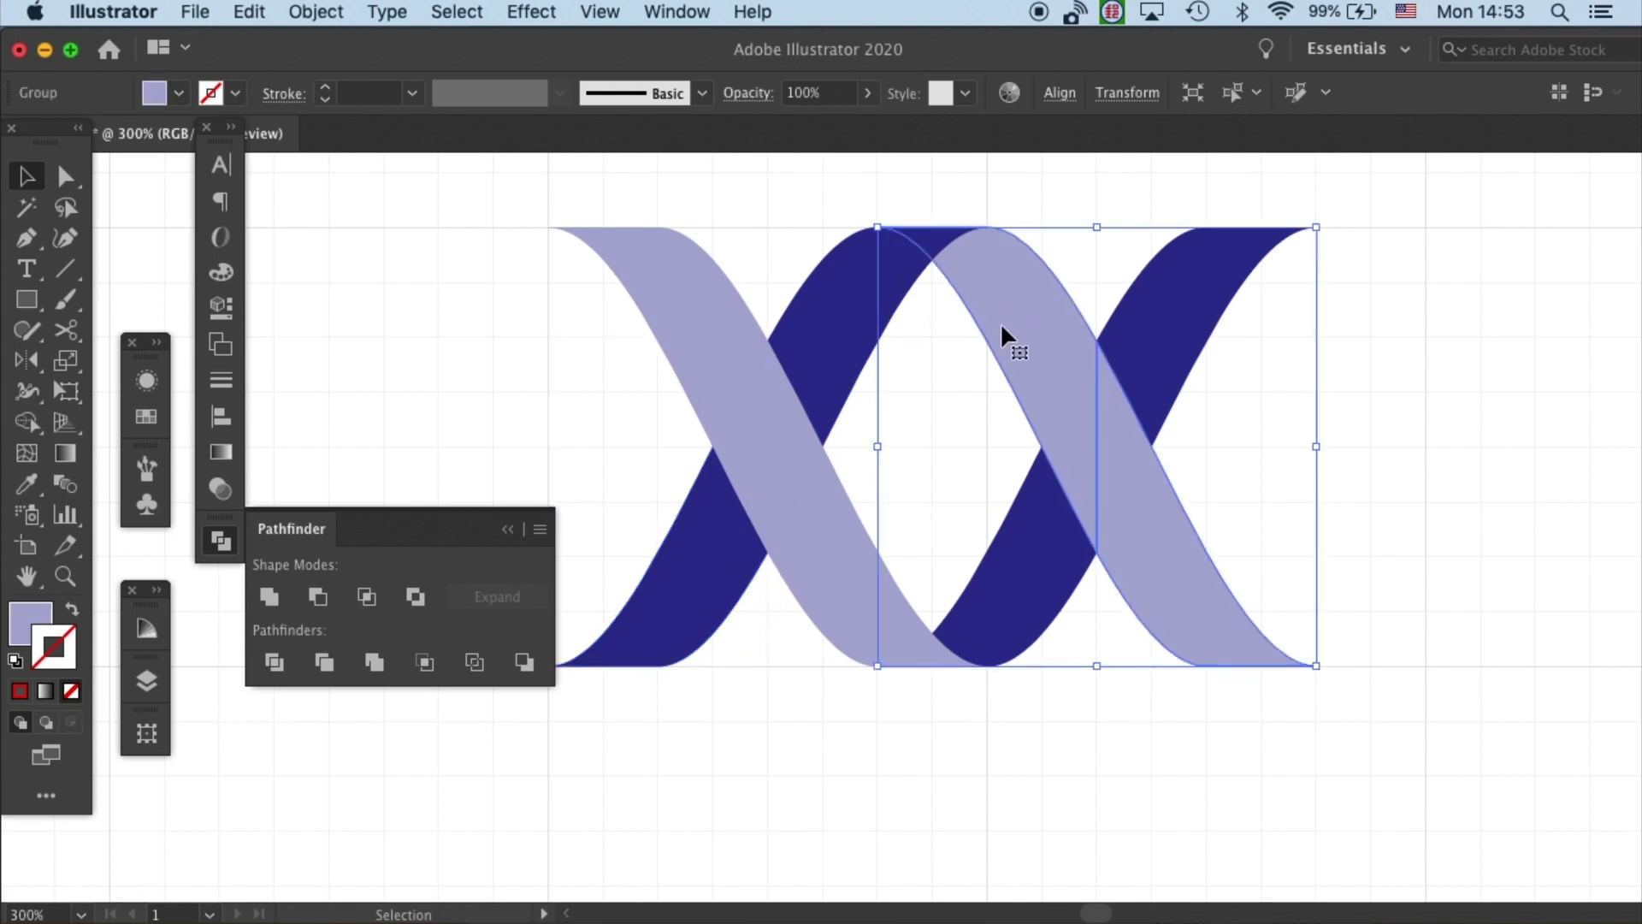
pyautogui.click(1029, 195)
pyautogui.click(1112, 469)
pyautogui.press('super+minus')
pyautogui.press('super+minus')
pyautogui.moveTo(1187, 436); pyautogui.dragTo(957, 730)
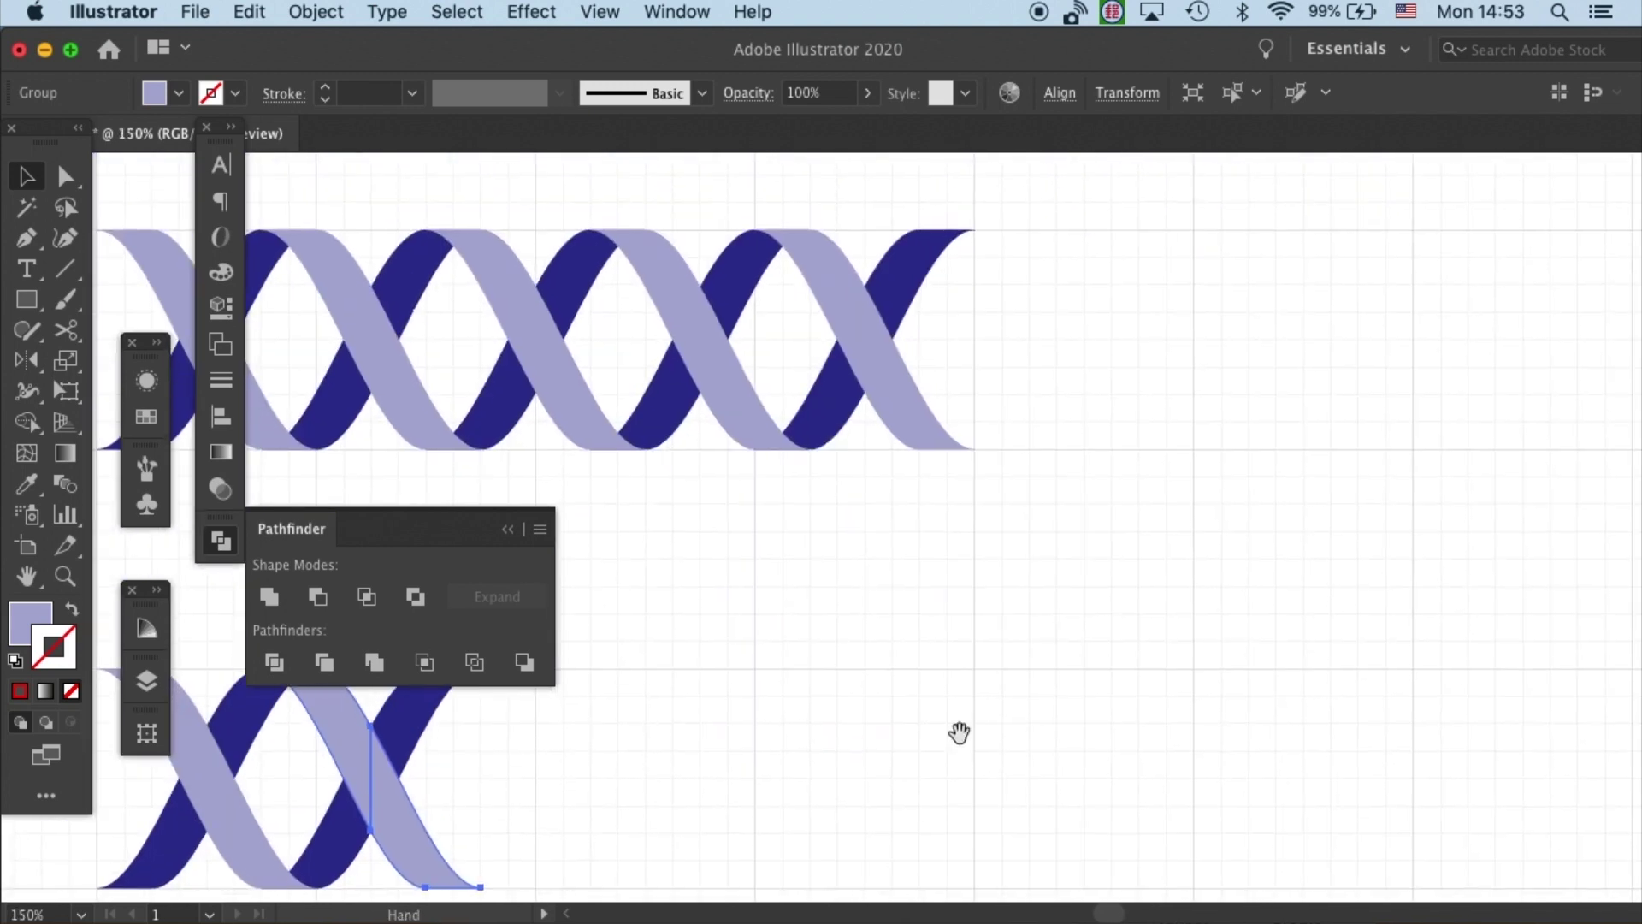
pyautogui.scroll(-5, 850, 355)
pyautogui.press('super+minus')
pyautogui.press('super+minus')
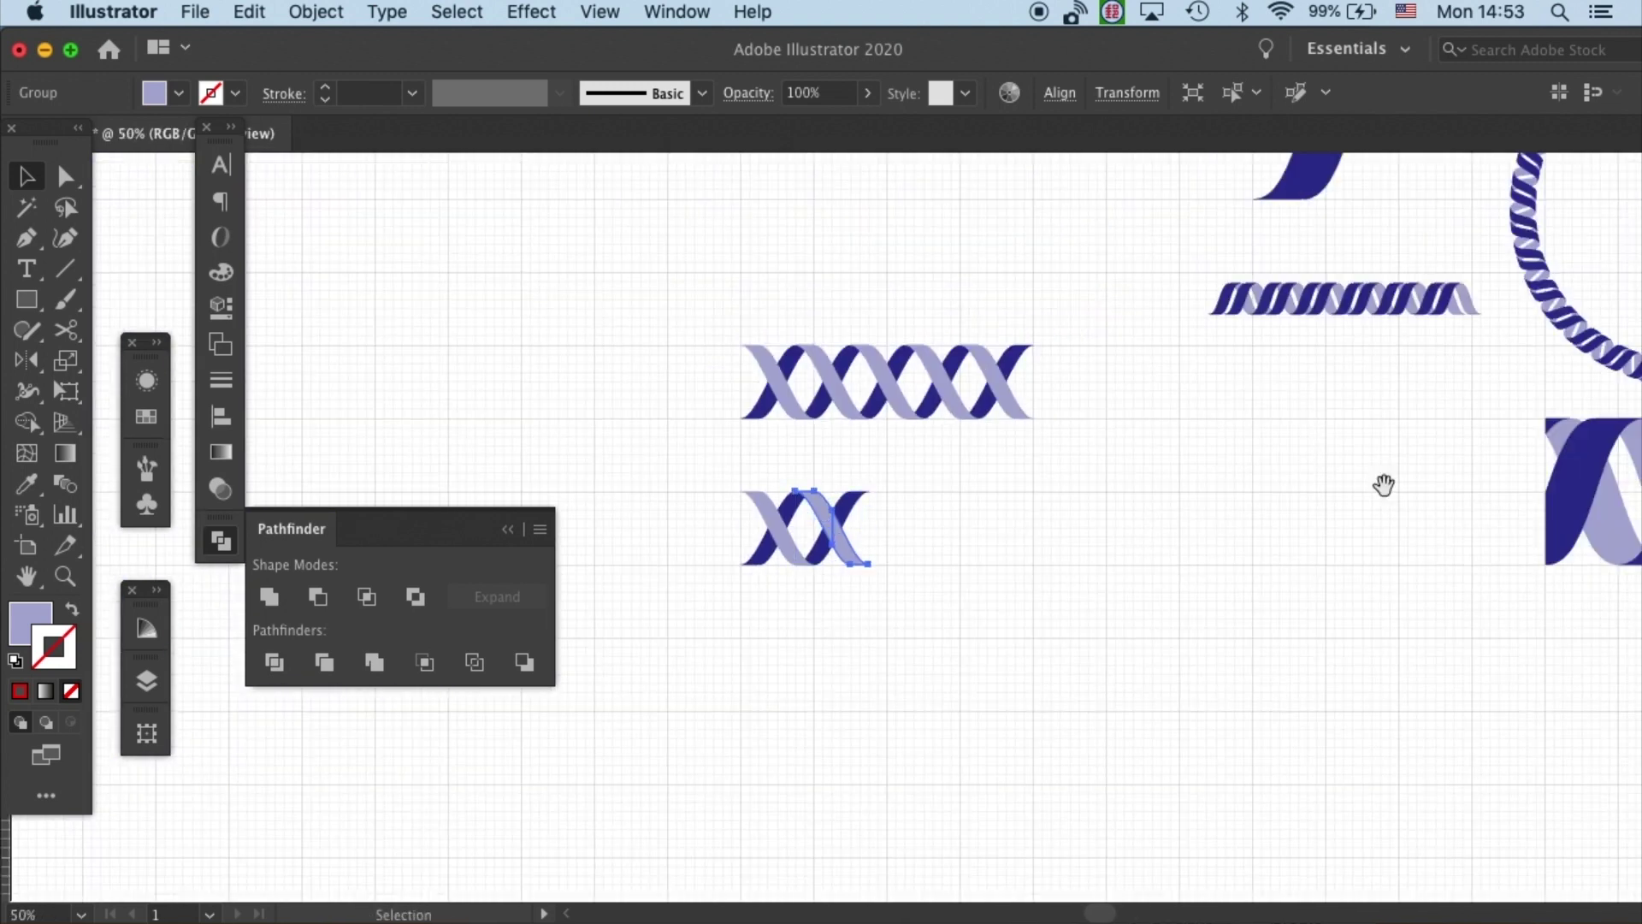
pyautogui.moveTo(1382, 480); pyautogui.dragTo(1225, 432)
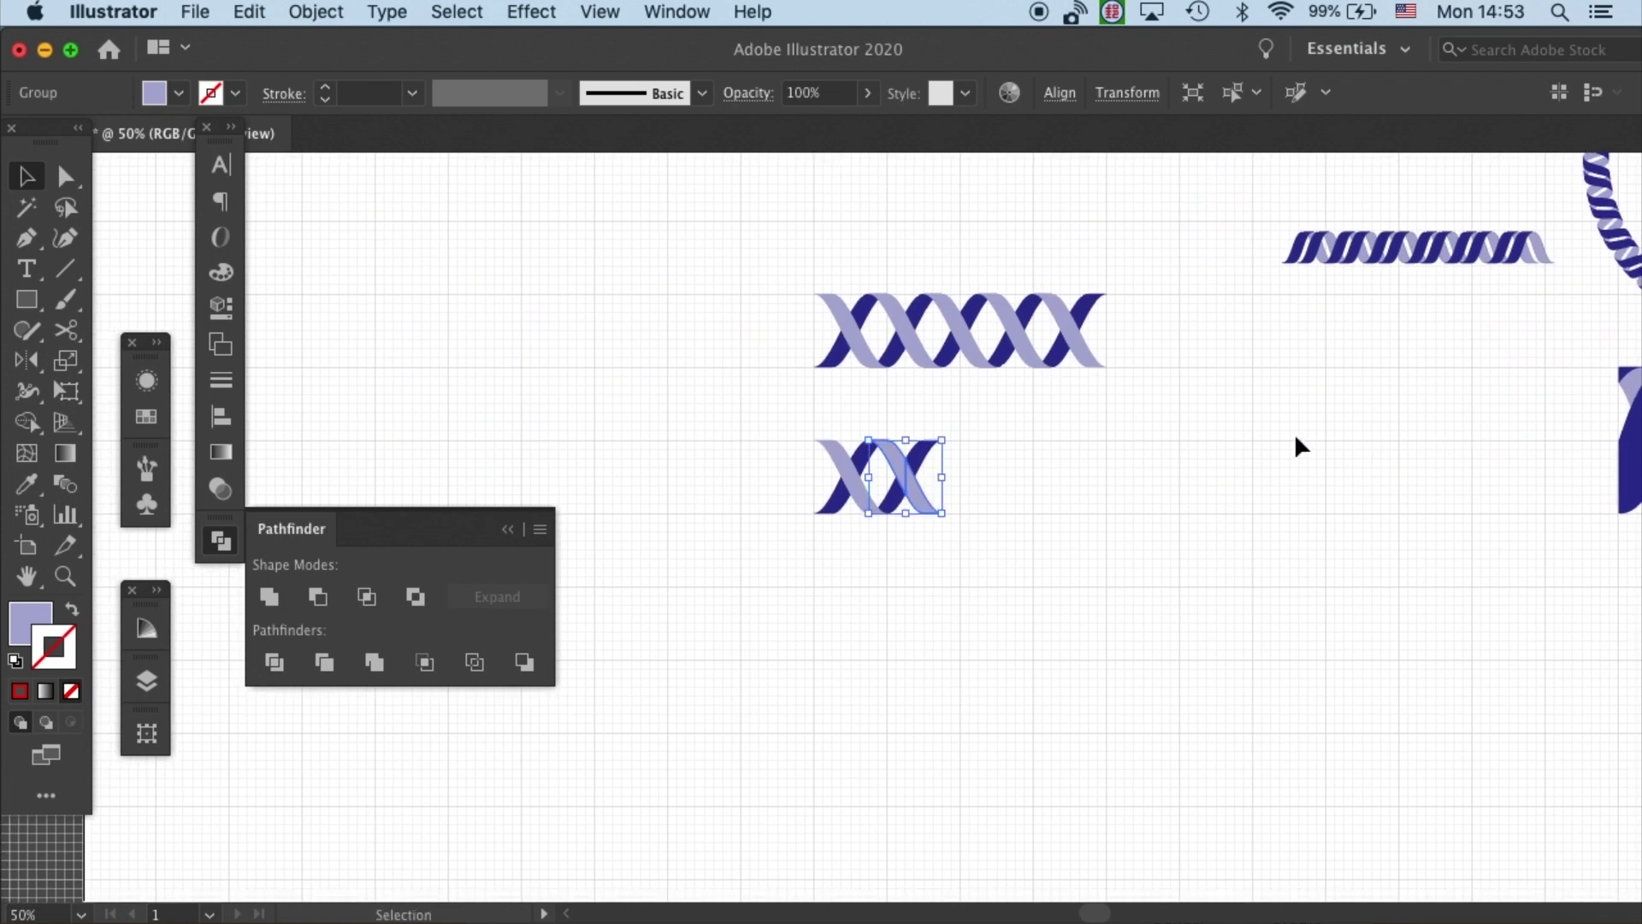
pyautogui.press('super+equal')
pyautogui.press('super+equal')
pyautogui.press('super+equal')
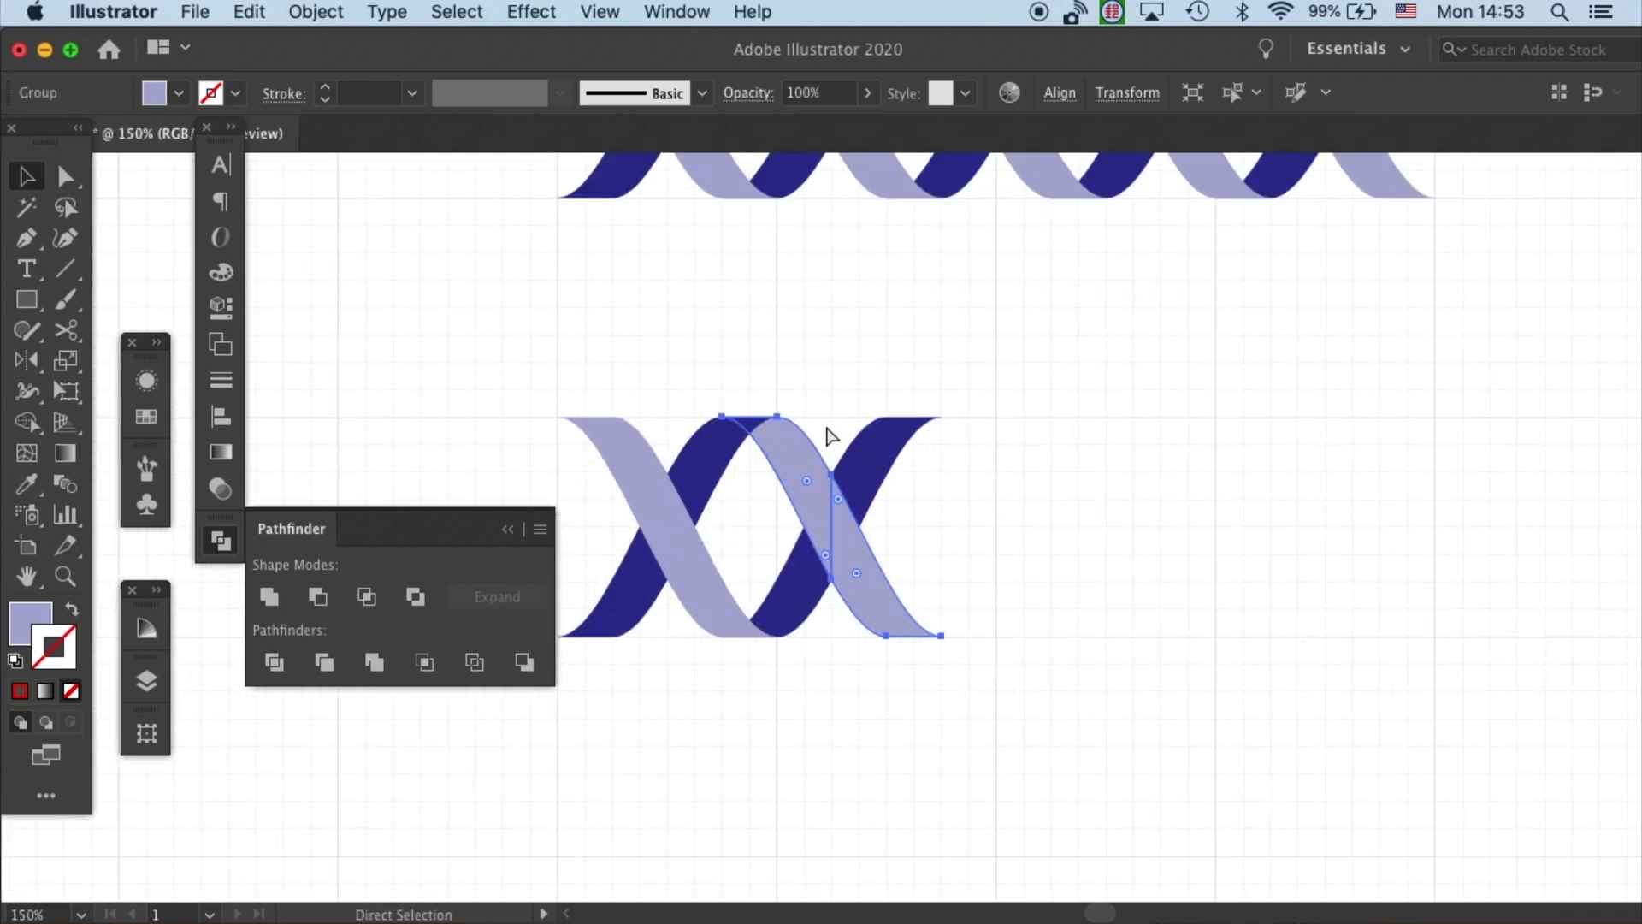
pyautogui.press('super+equal')
pyautogui.moveTo(905, 385); pyautogui.dragTo(1166, 275)
pyautogui.click(1131, 258)
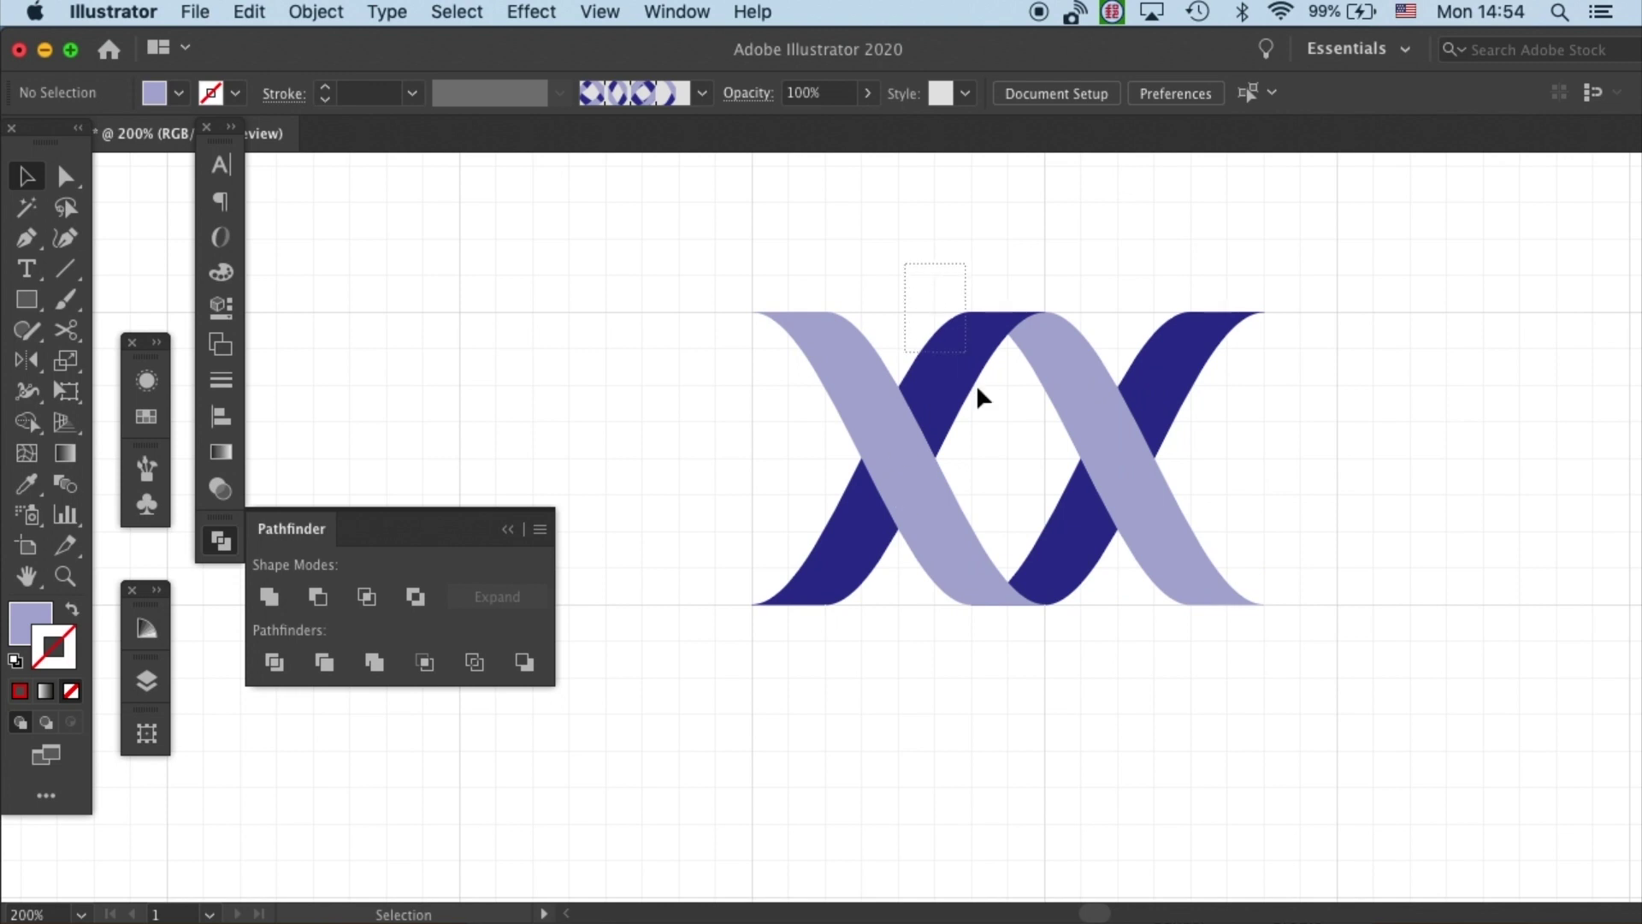
# Inspect the left light ribbon piece's anchor points with Direct Selection
pyautogui.moveTo(977, 390); pyautogui.dragTo(1095, 623)
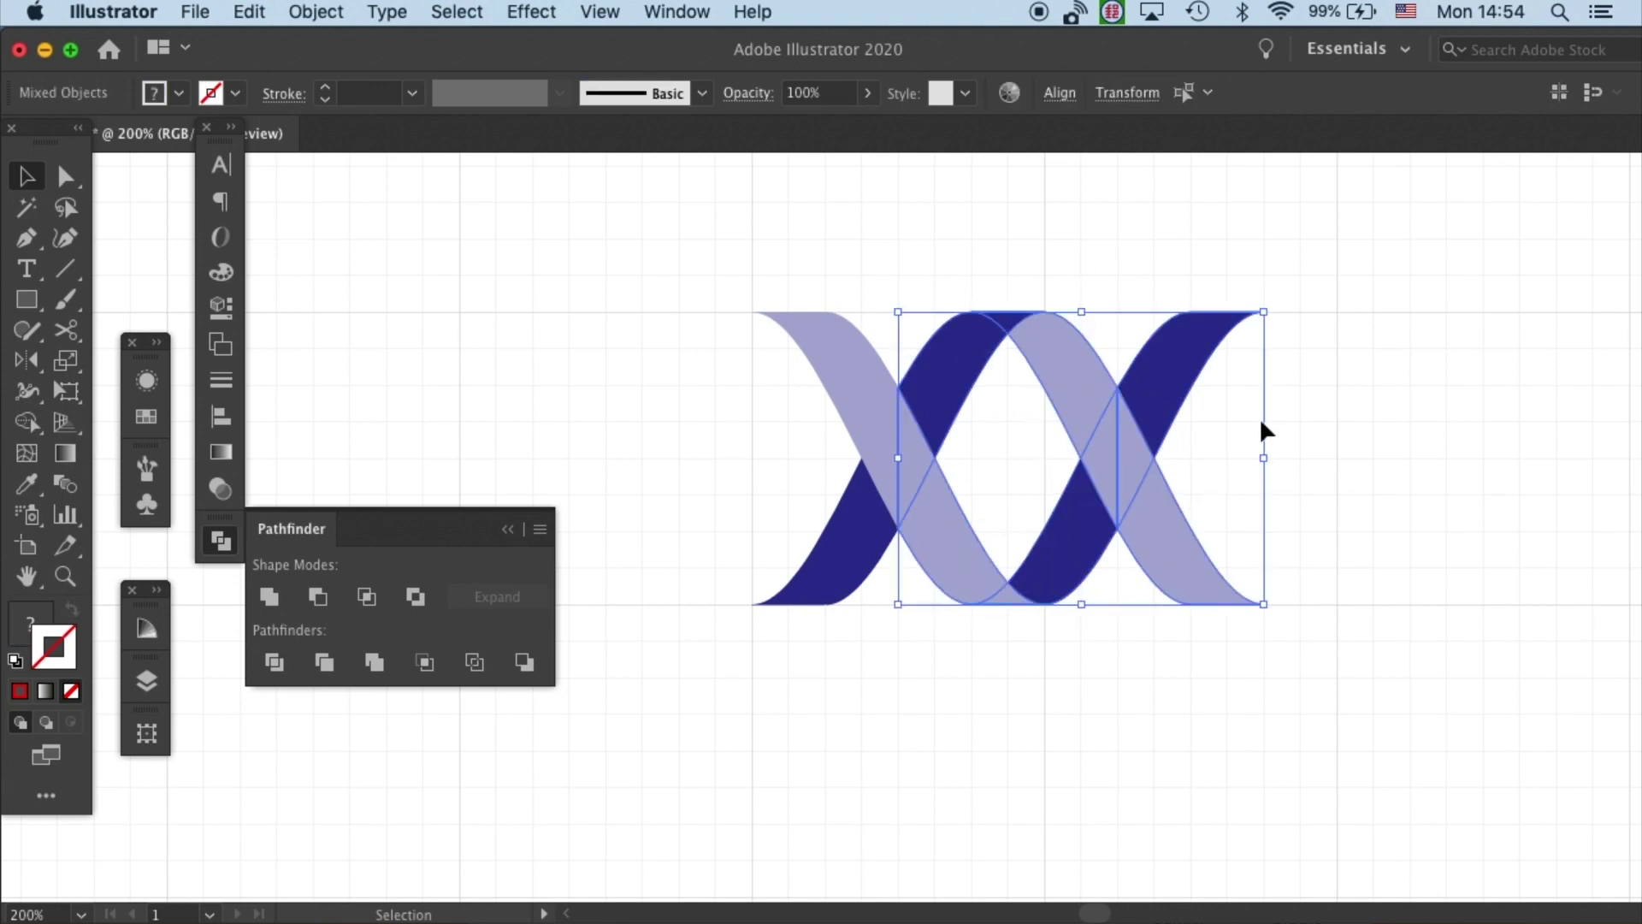
pyautogui.click(1261, 422)
pyautogui.click(833, 320)
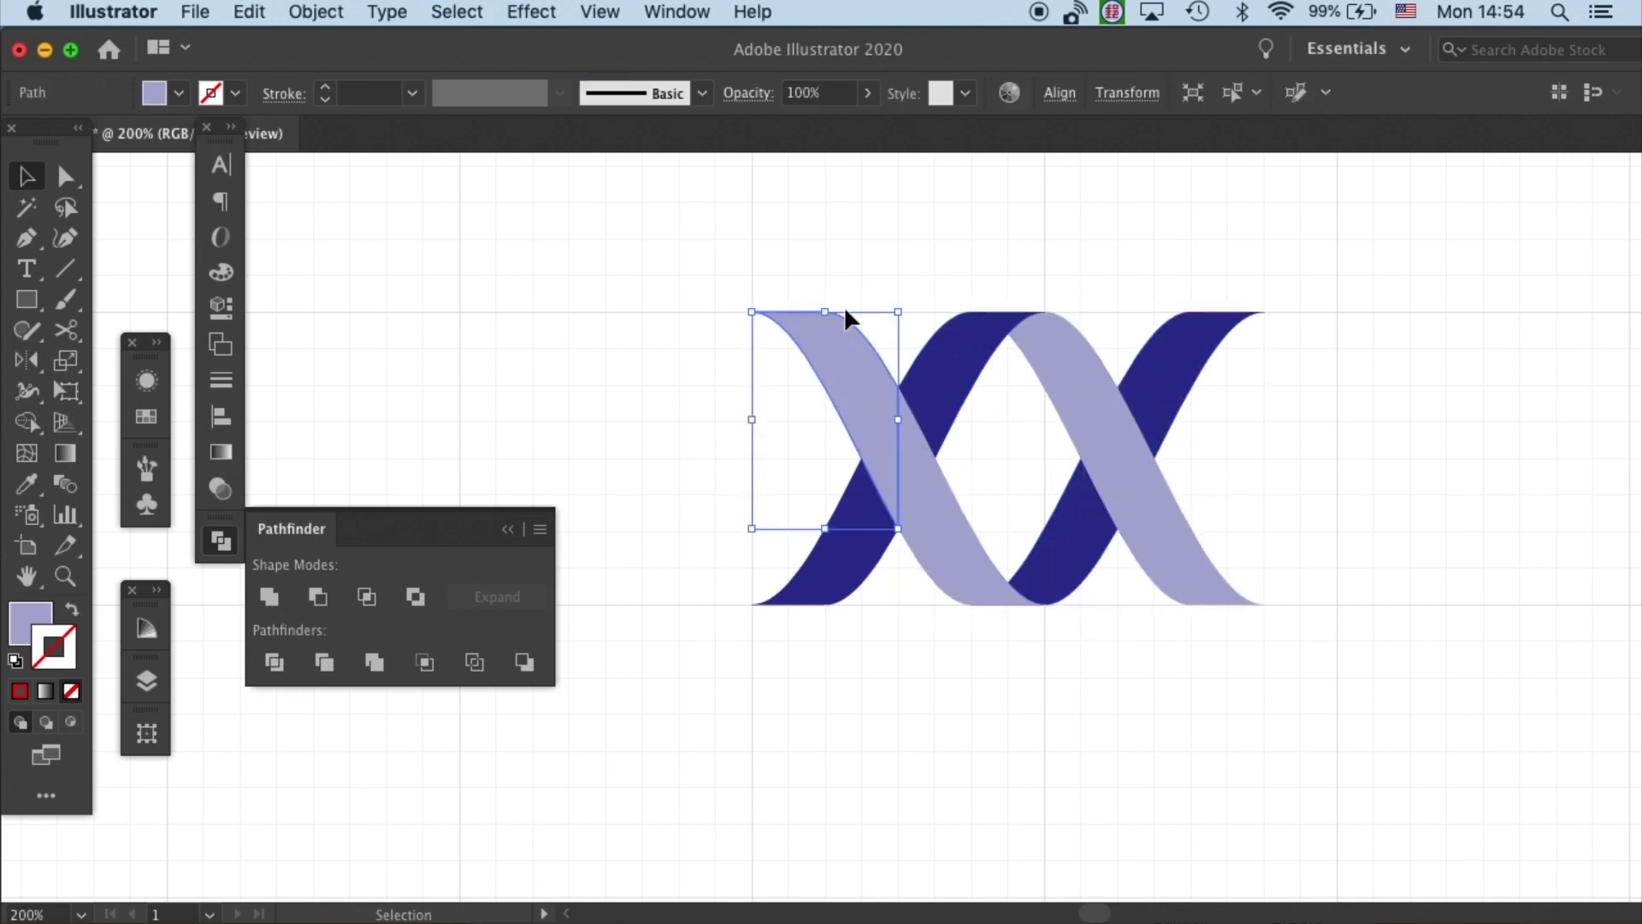
pyautogui.click(932, 239)
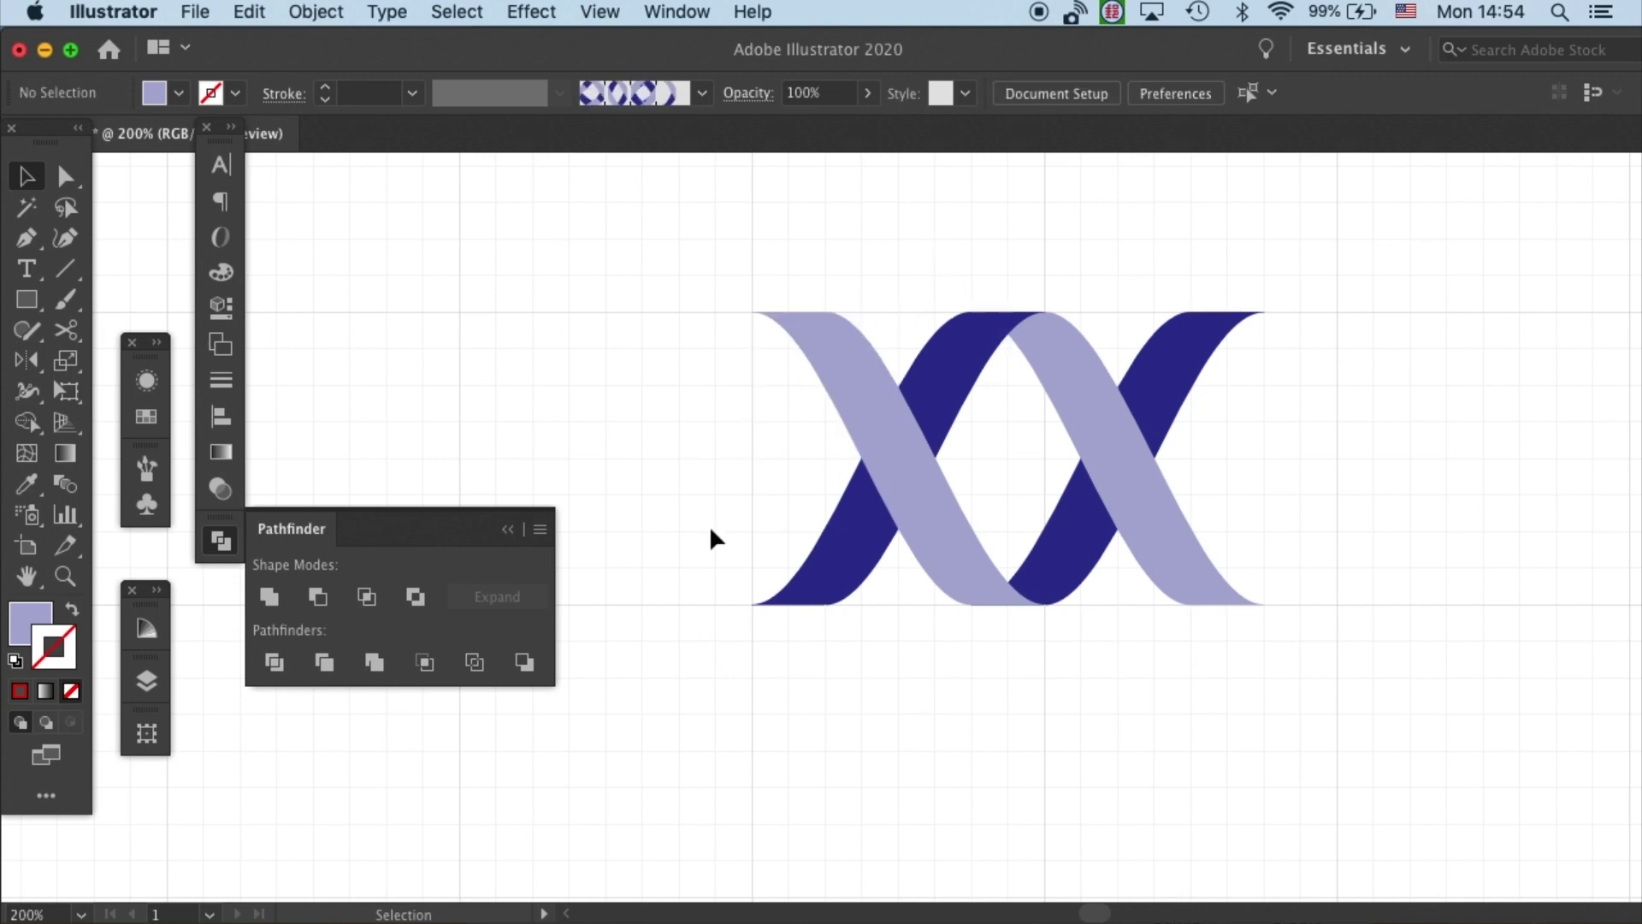
pyautogui.moveTo(778, 548); pyautogui.dragTo(835, 267)
pyautogui.press('a')
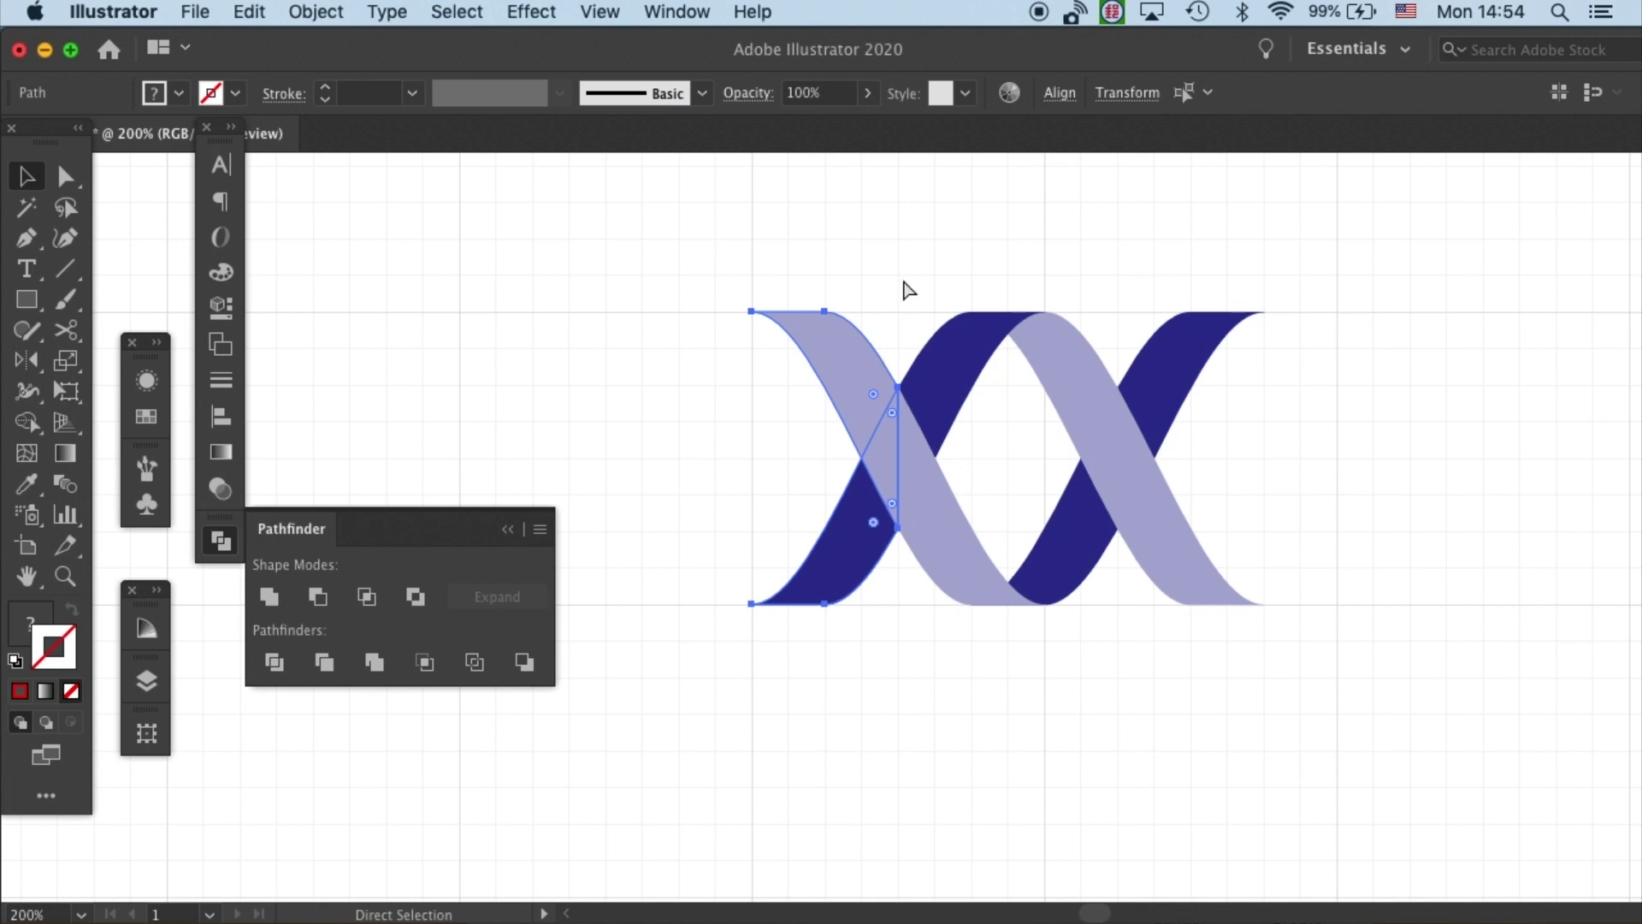
pyautogui.press('v')
pyautogui.click(963, 273)
# Group the pieces of the right-hand crossing together
pyautogui.moveTo(956, 267); pyautogui.dragTo(1074, 611)
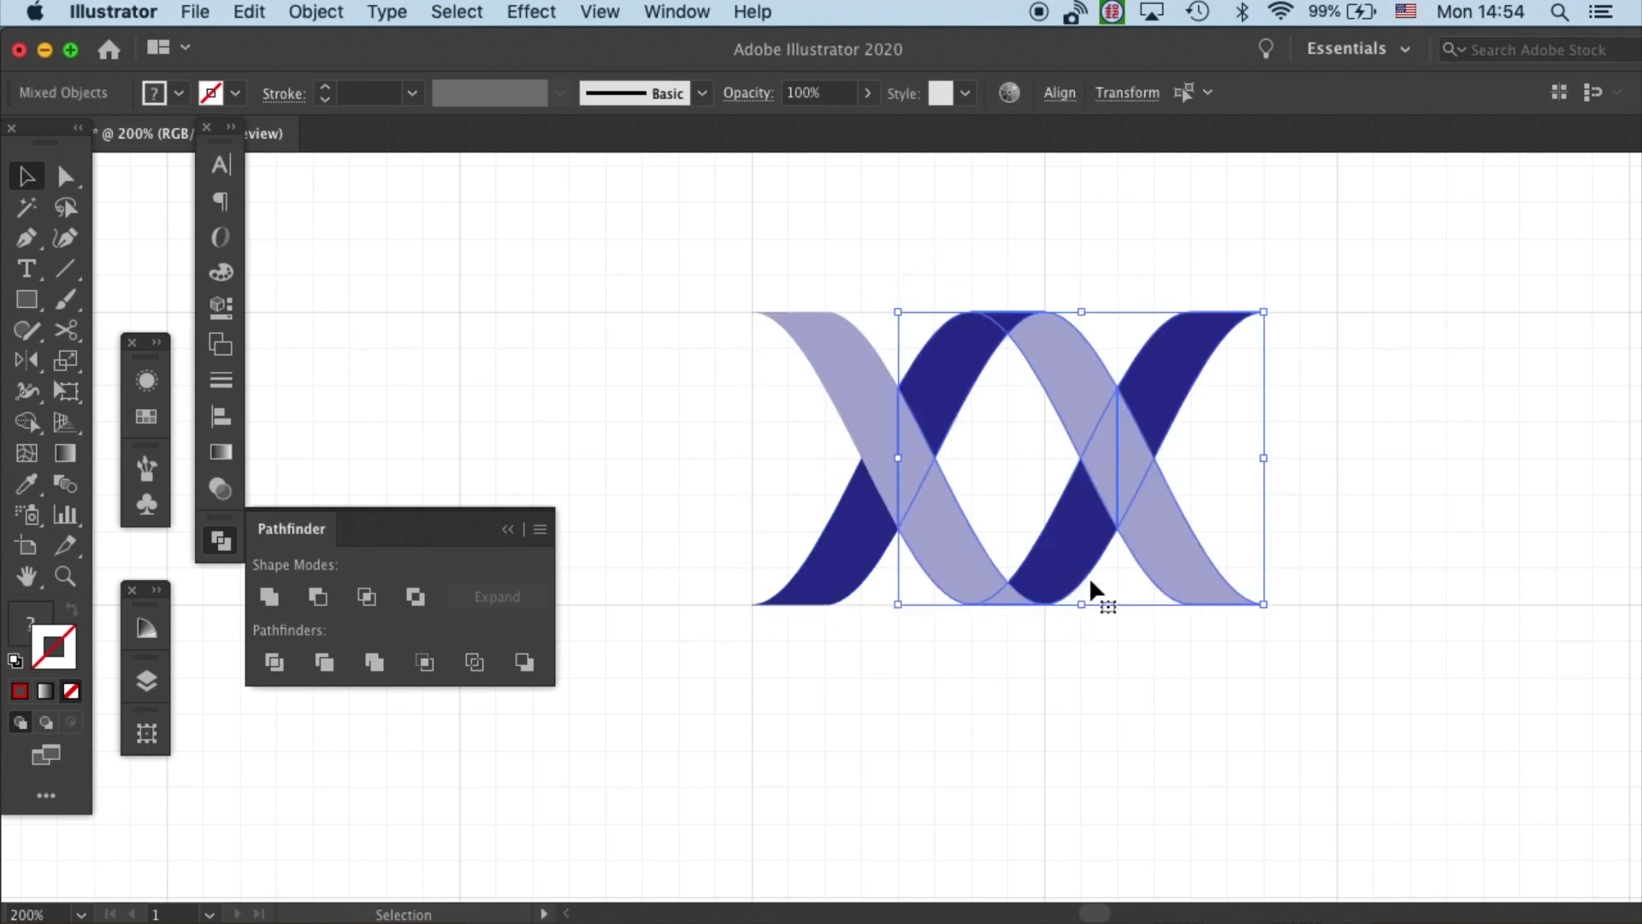
pyautogui.moveTo(1306, 235); pyautogui.dragTo(1194, 612)
pyautogui.click(1060, 263)
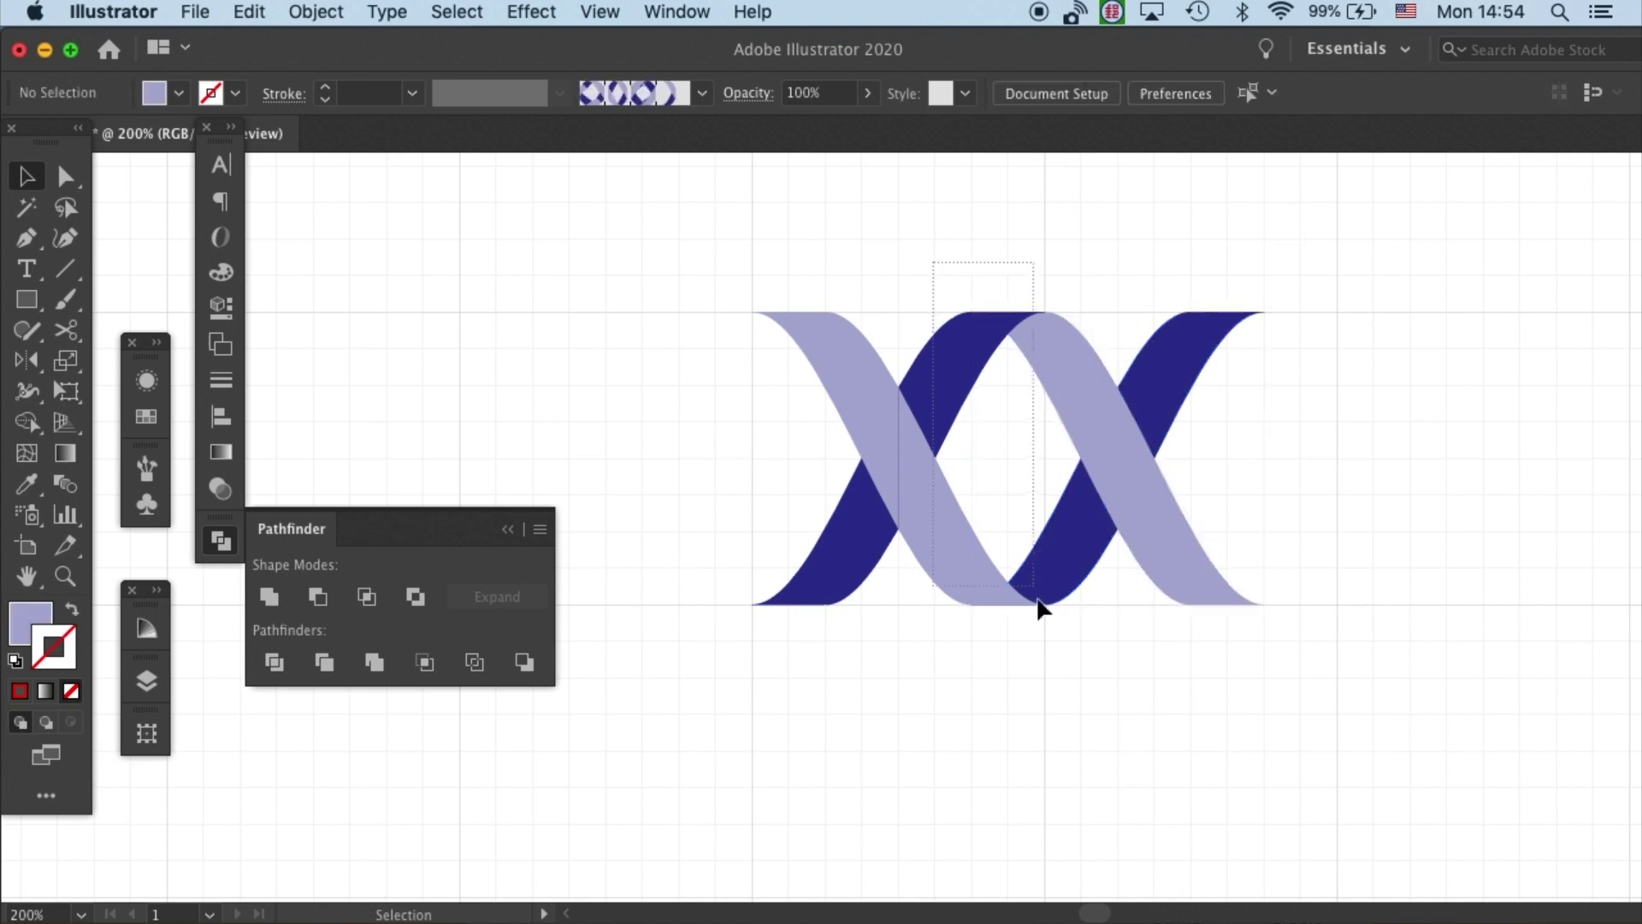
pyautogui.moveTo(1039, 606); pyautogui.dragTo(1038, 605)
pyautogui.rightClick(1104, 424)
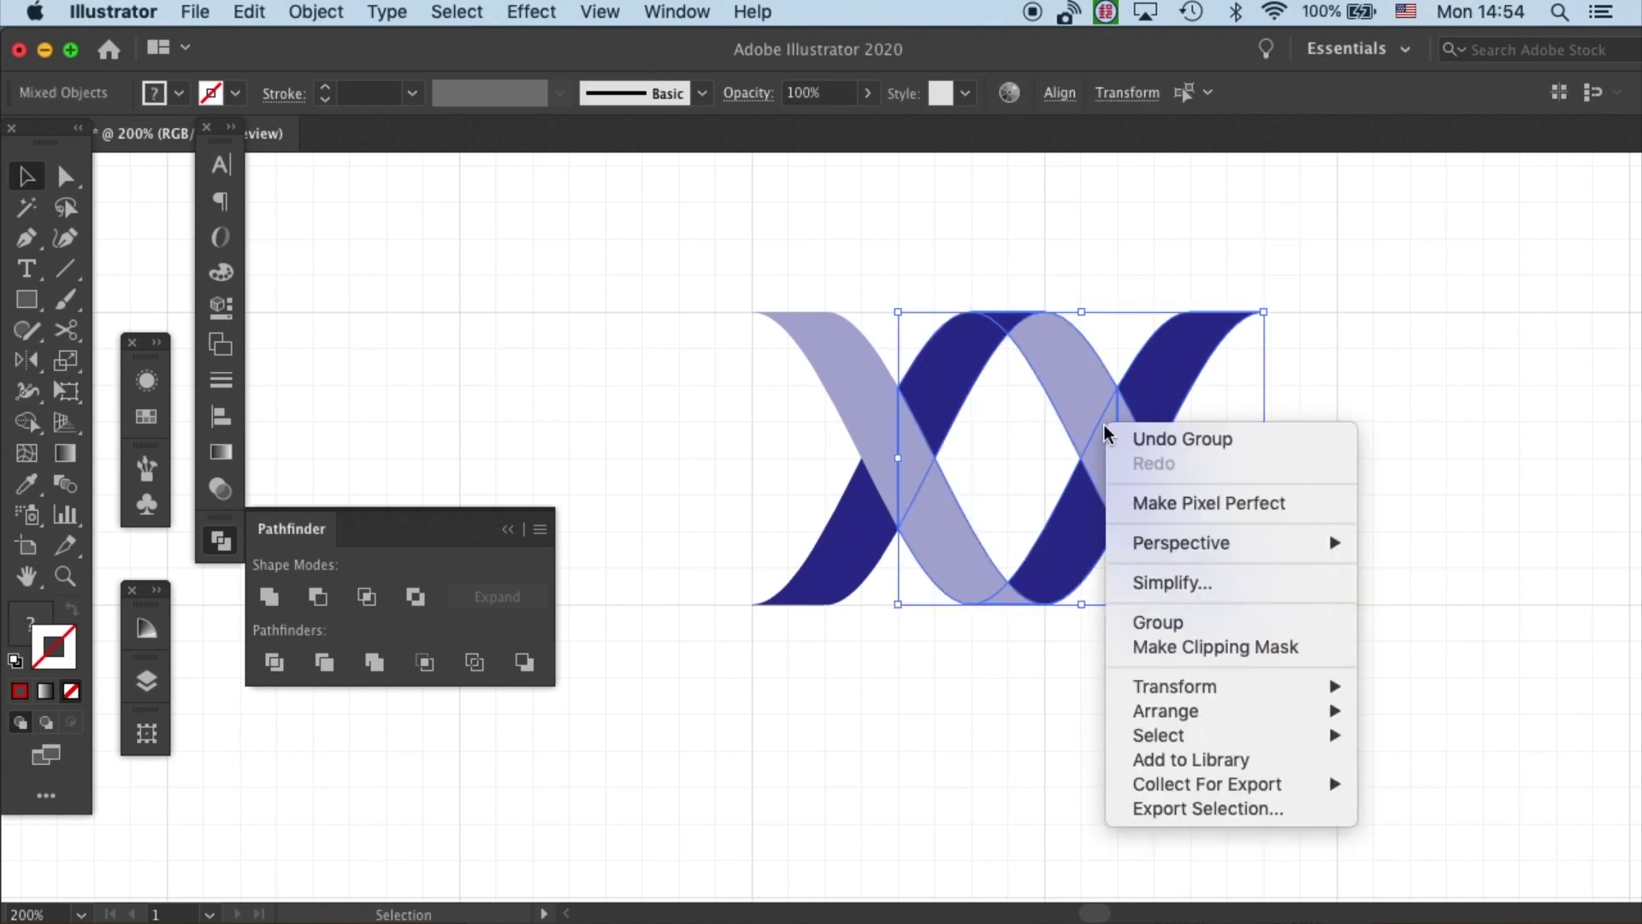
pyautogui.click(1158, 622)
# Select all ribbon pieces and the left group, checking their context menus without changes
pyautogui.moveTo(900, 686); pyautogui.dragTo(1116, 423)
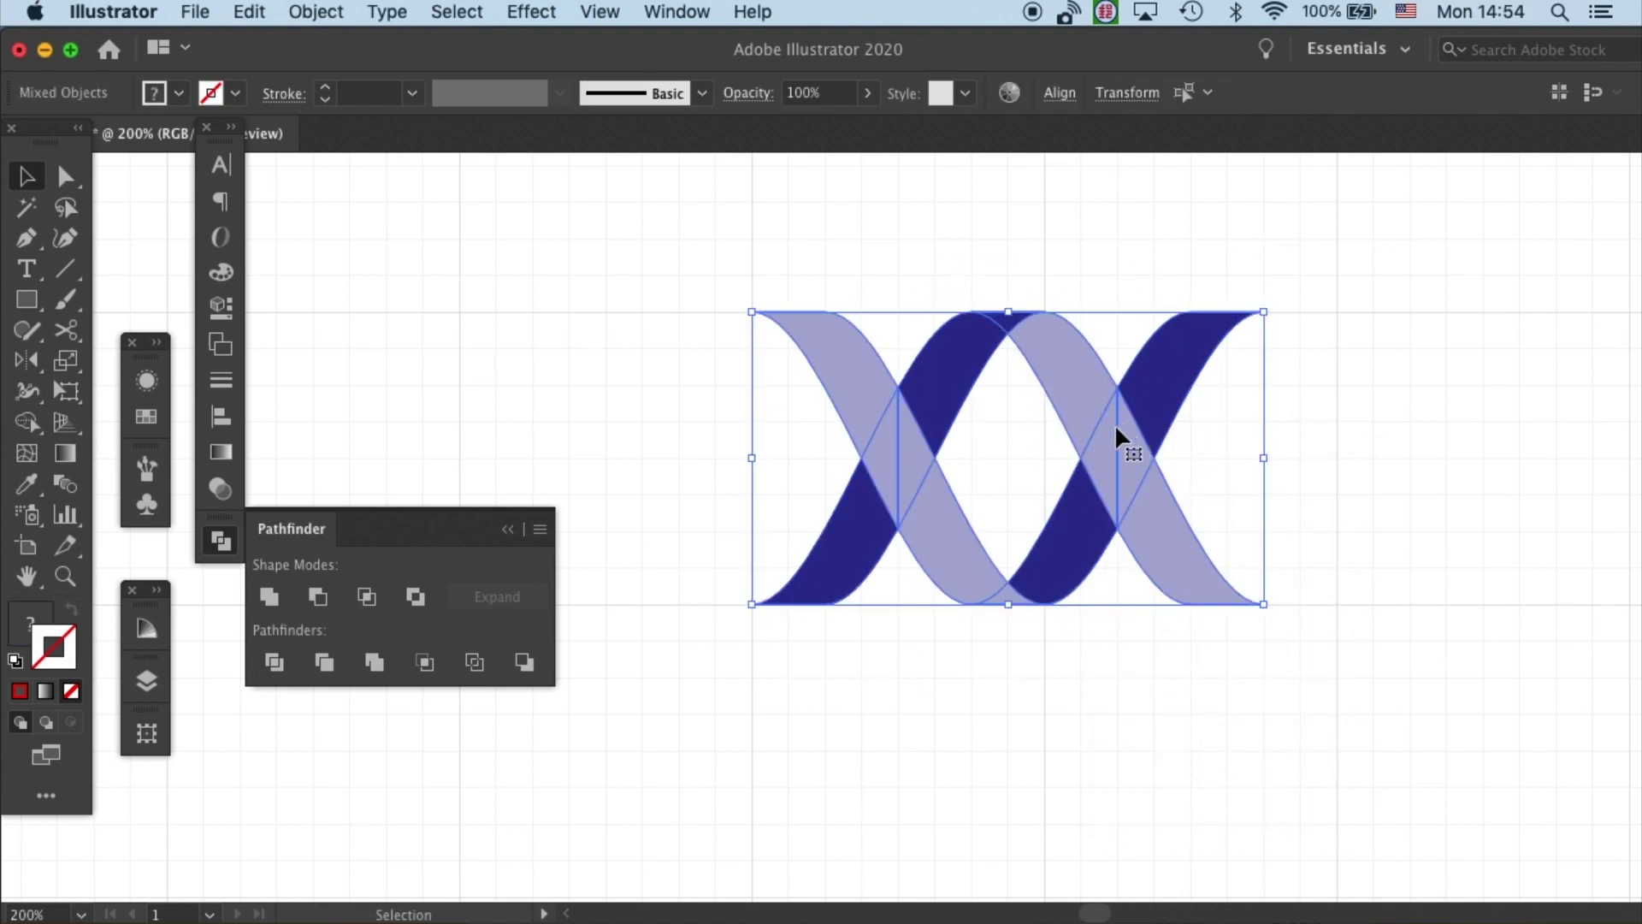
pyautogui.rightClick(1116, 428)
pyautogui.click(983, 714)
pyautogui.click(963, 736)
pyautogui.click(842, 558)
pyautogui.rightClick(830, 561)
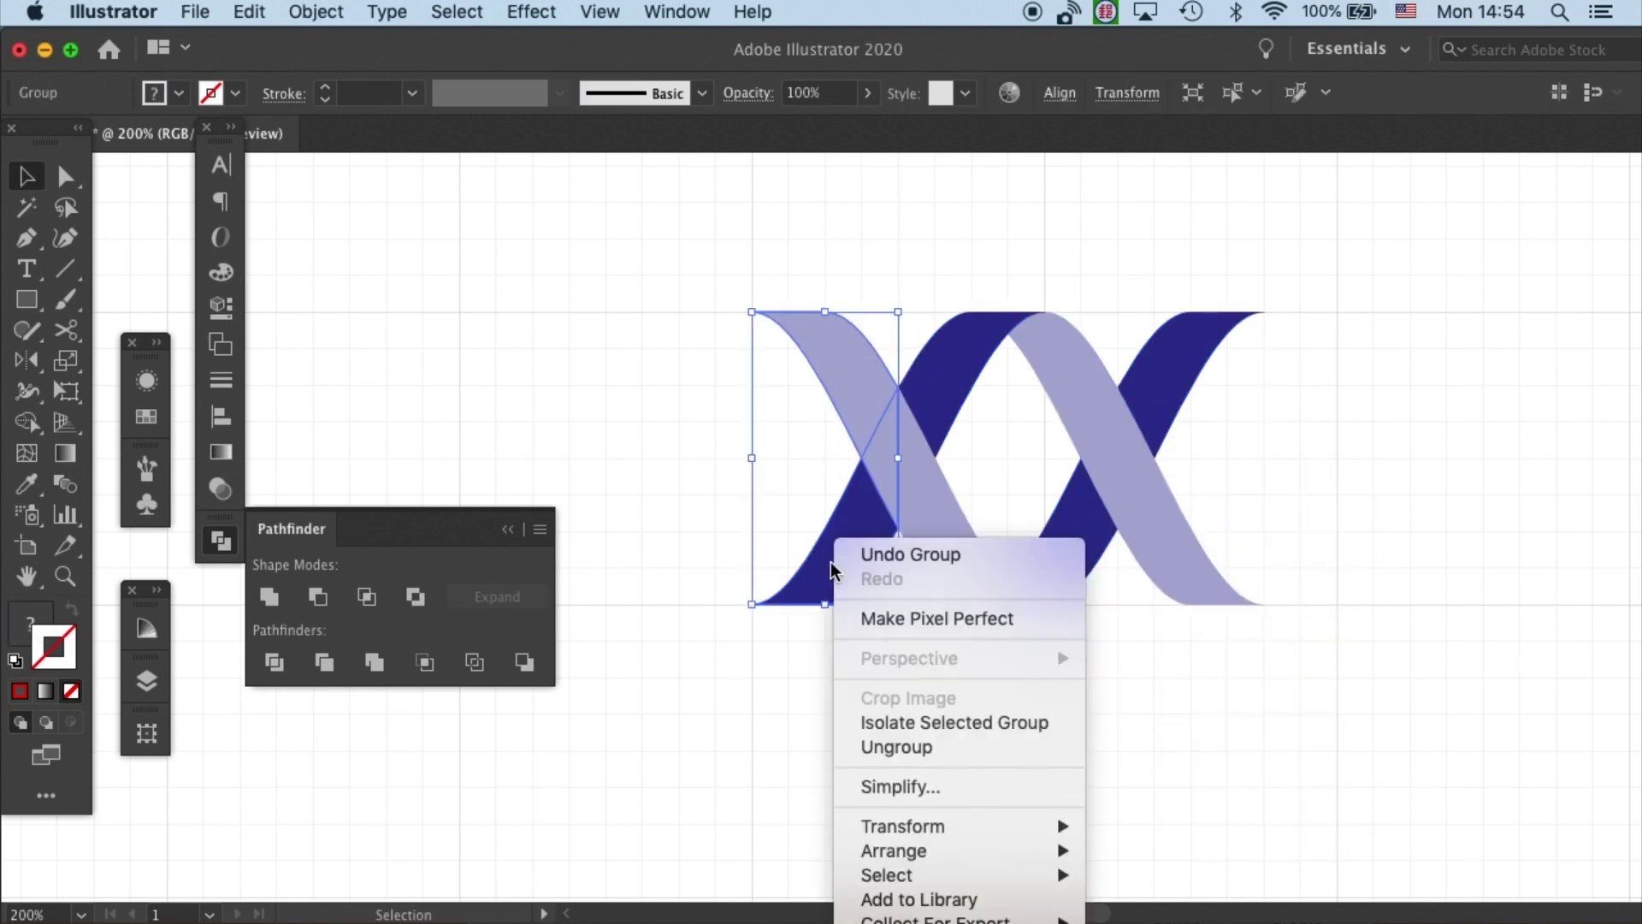
pyautogui.click(927, 448)
pyautogui.click(922, 485)
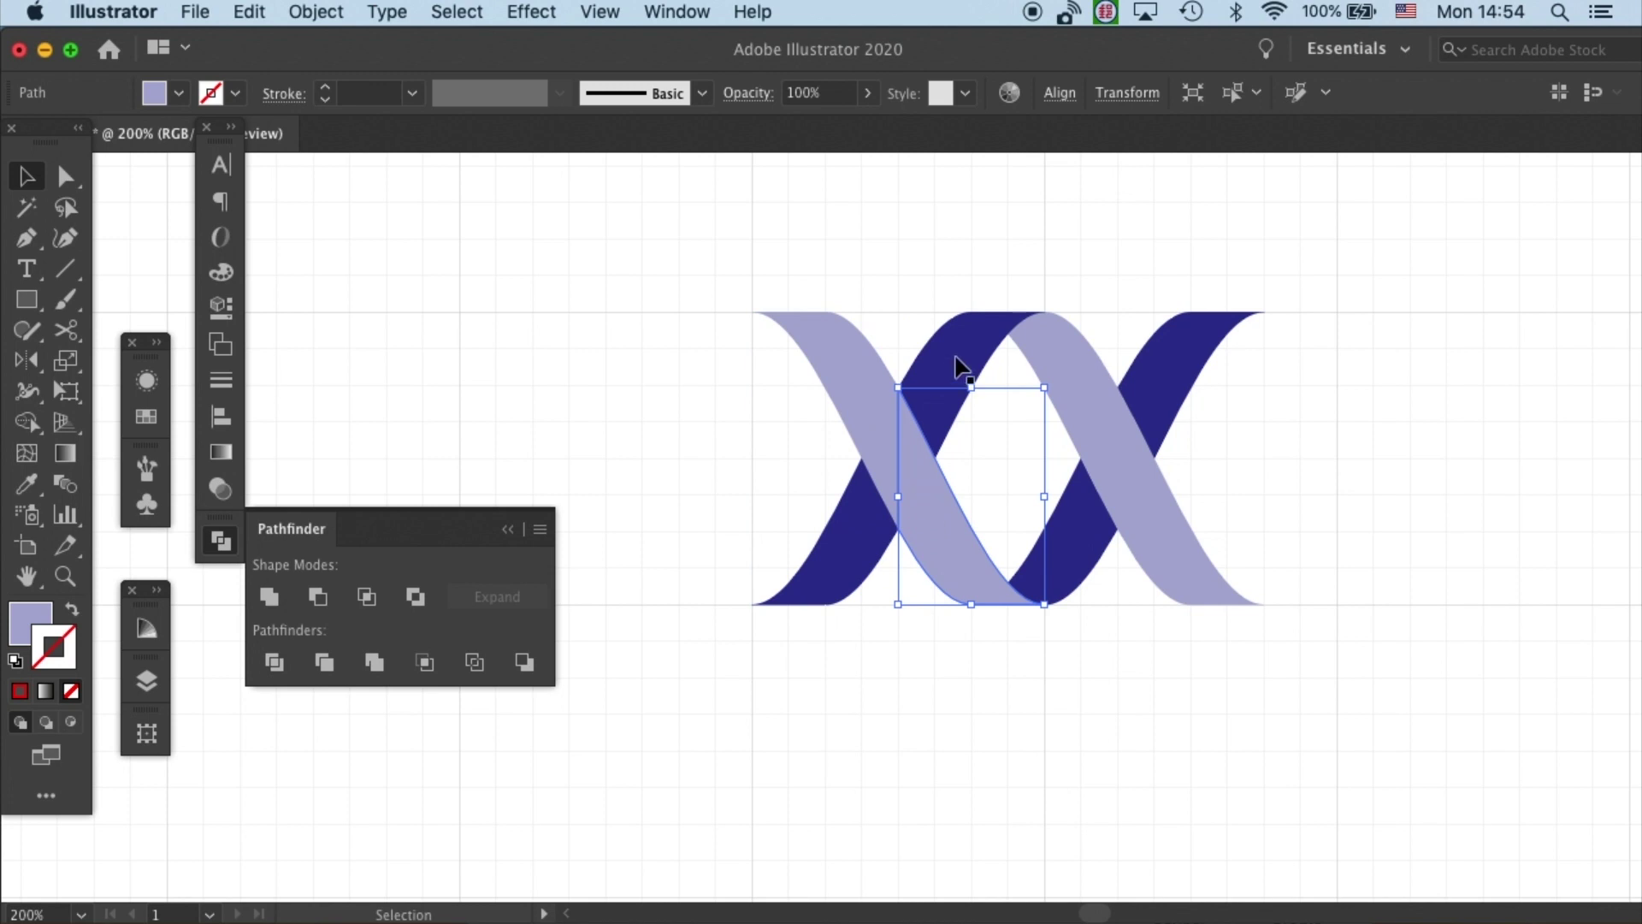
pyautogui.click(996, 231)
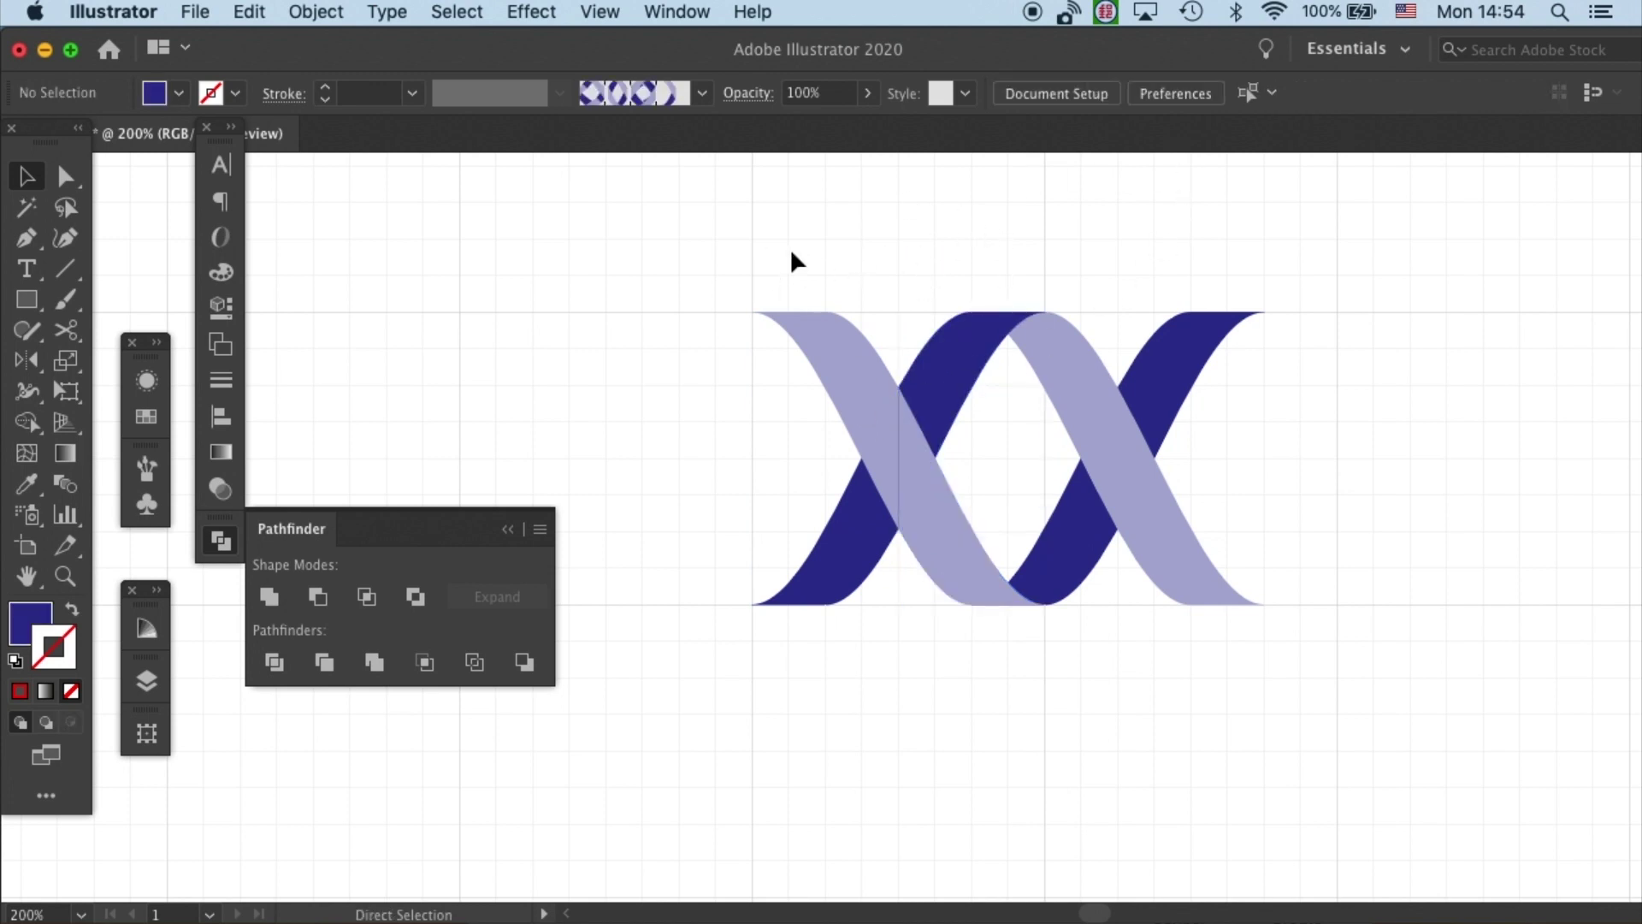
# Enter and exit isolation on a ribbon group, then drag a middle section down
pyautogui.moveTo(779, 255); pyautogui.dragTo(855, 590)
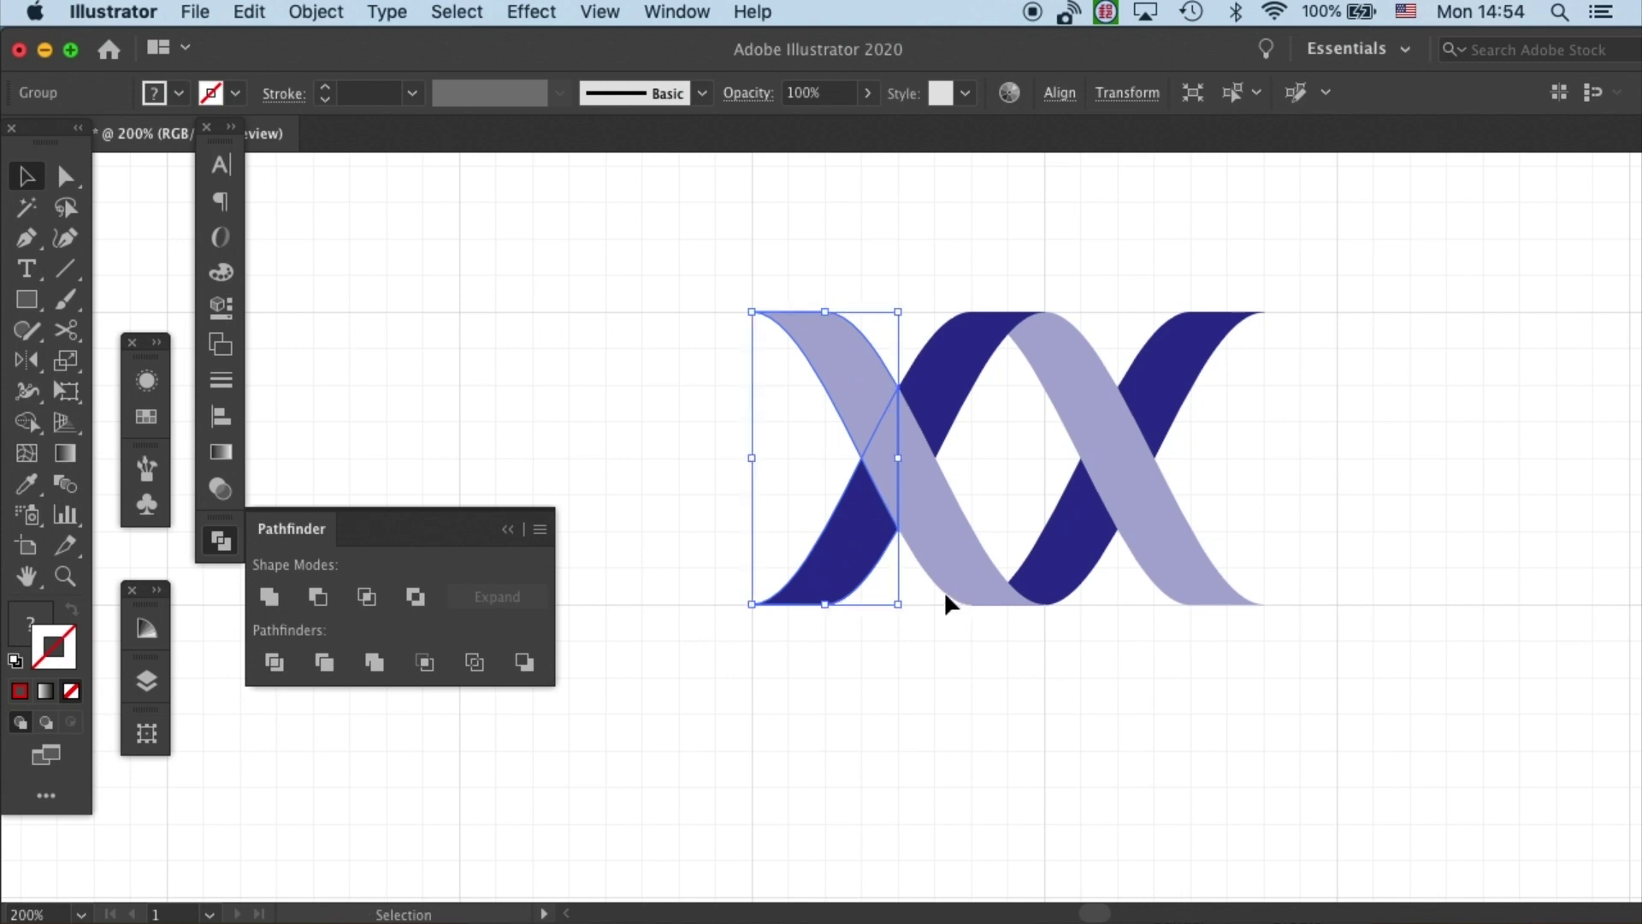
pyautogui.click(945, 230)
pyautogui.click(1189, 385)
pyautogui.moveTo(1095, 261); pyautogui.dragTo(951, 568)
pyautogui.press('a')
pyautogui.press('v')
pyautogui.click(1101, 266)
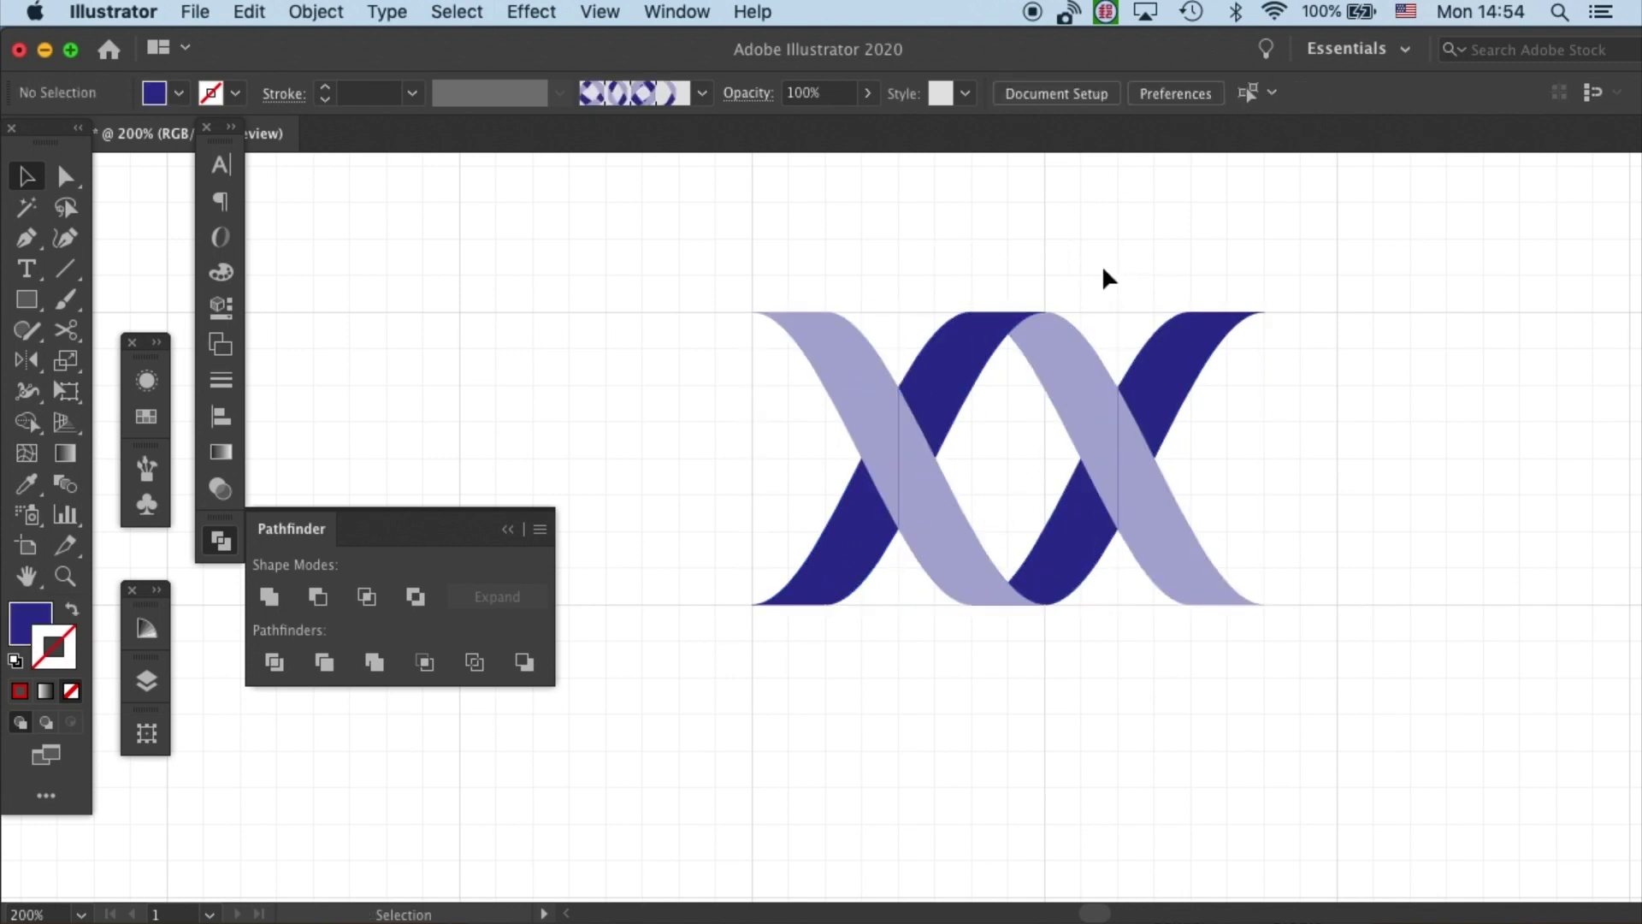
pyautogui.doubleClick(1063, 537)
pyautogui.press('Escape')
pyautogui.moveTo(1071, 348); pyautogui.dragTo(1074, 551)
# Put the middle section back, zoom the helix to 400% and check the ribbon groups
pyautogui.press('super+z')
pyautogui.press('super+equal')
pyautogui.press('super+equal')
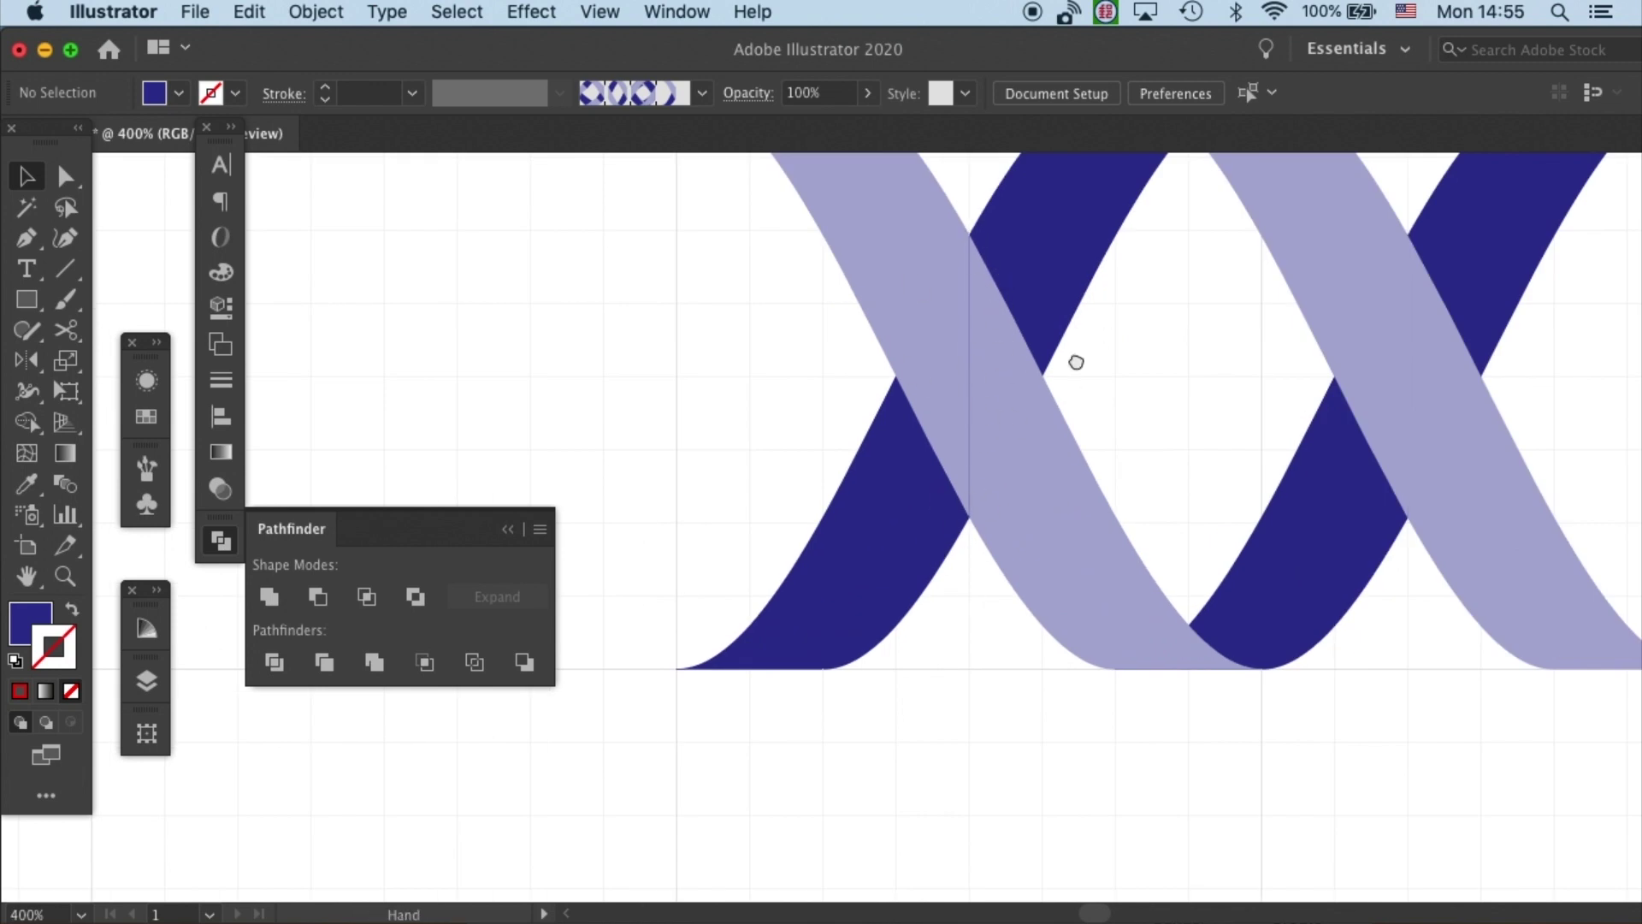
pyautogui.scroll(4, 1074, 359)
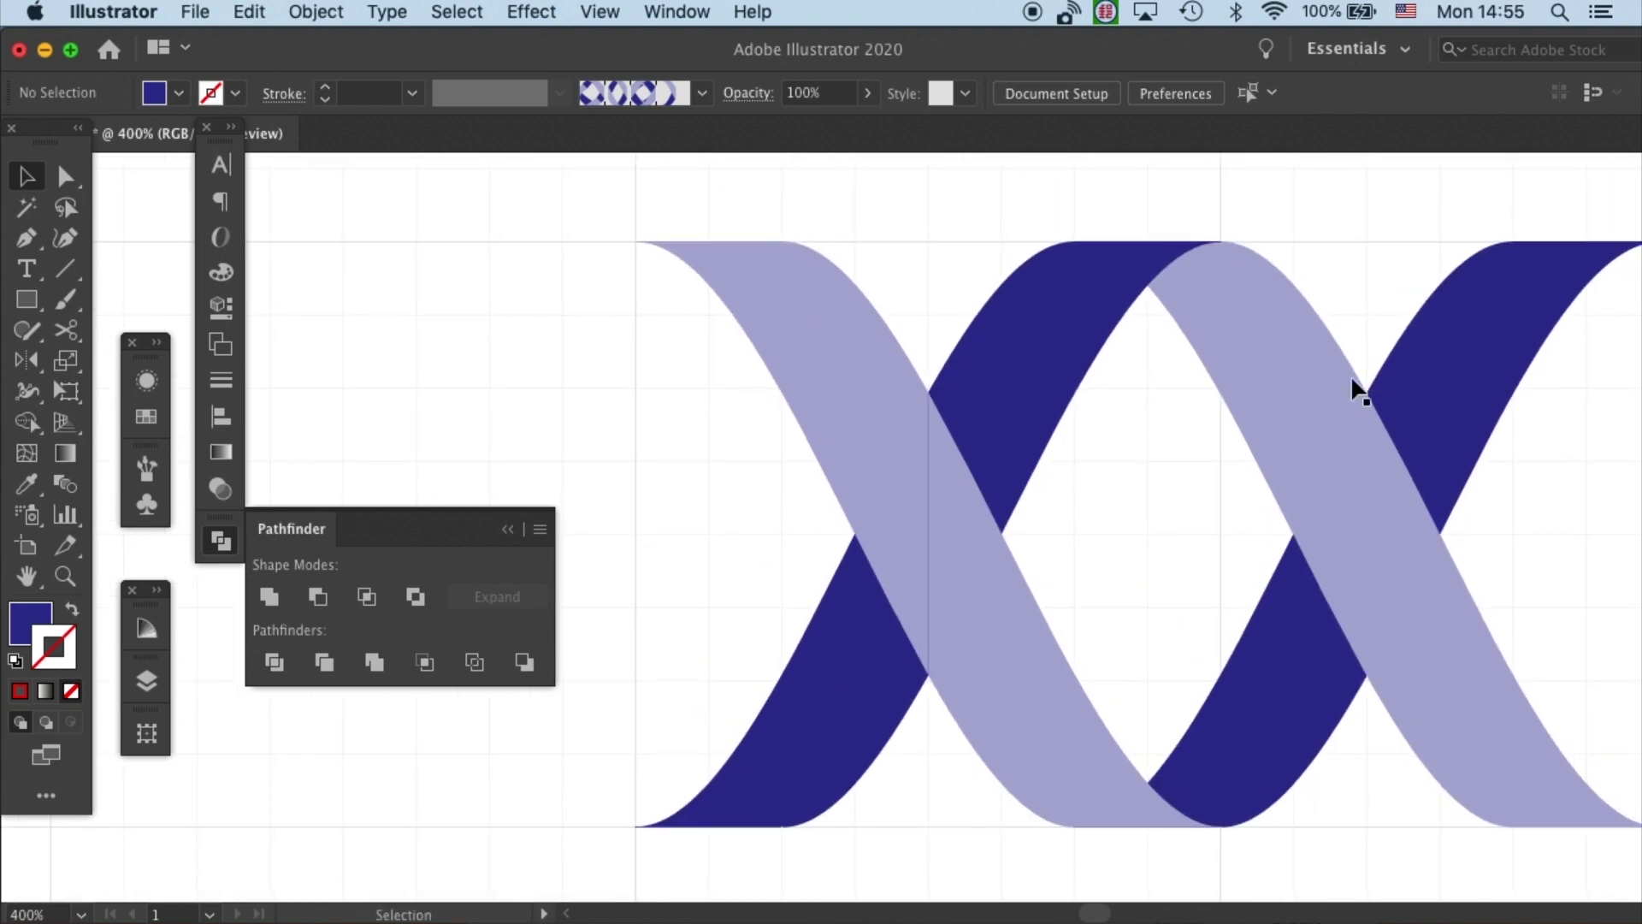
pyautogui.click(1348, 439)
pyautogui.click(1192, 631)
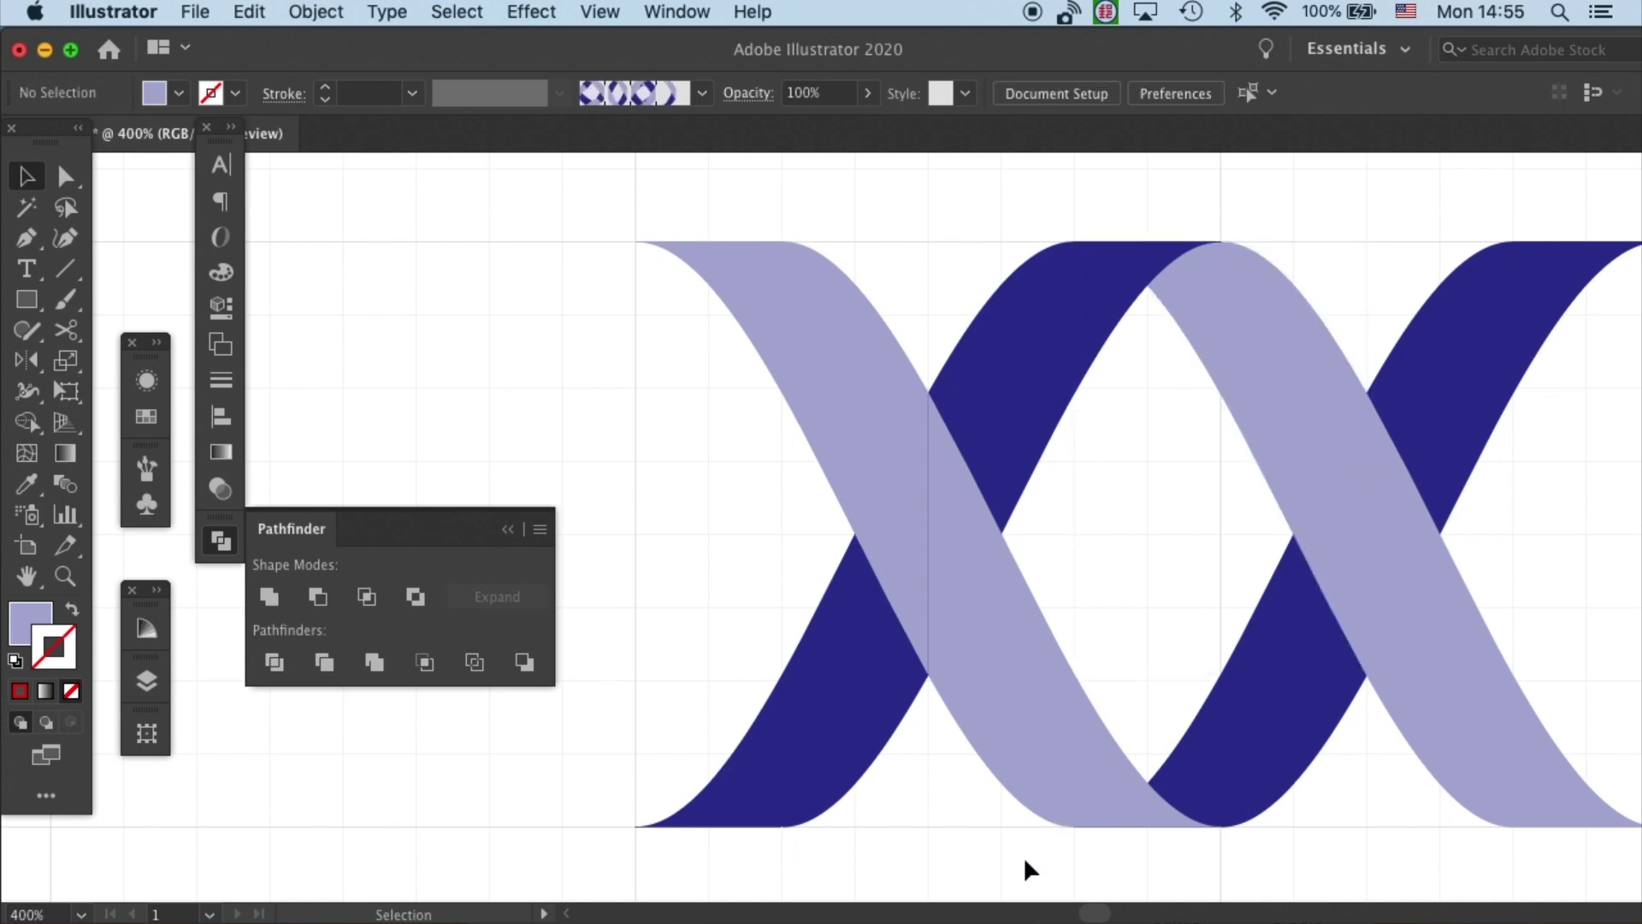
pyautogui.click(1299, 319)
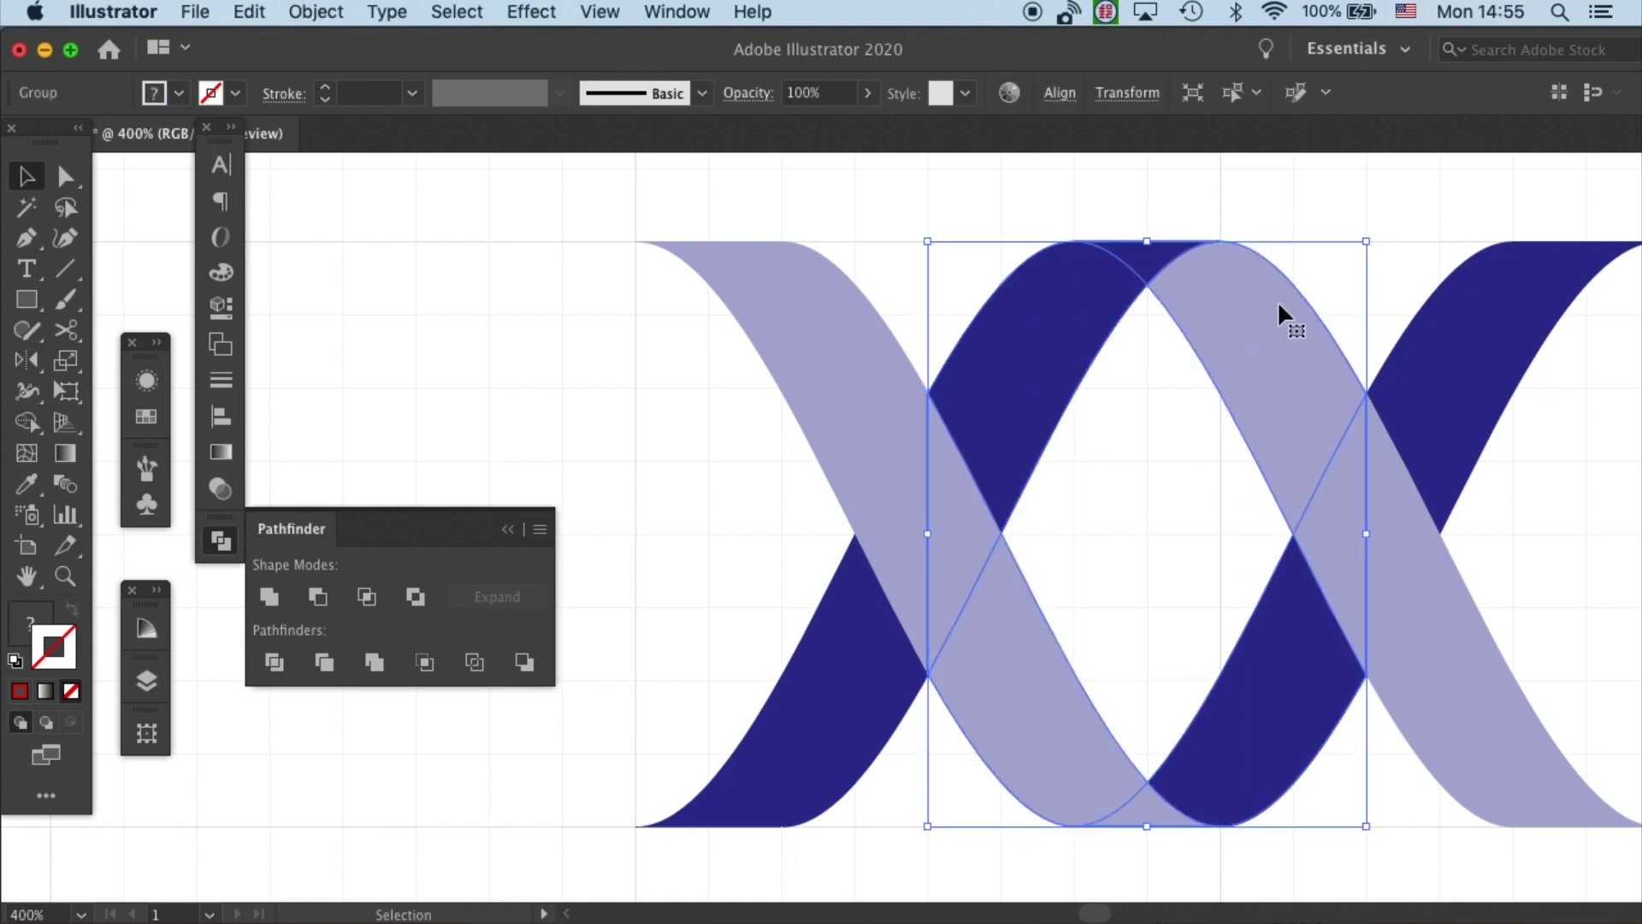
pyautogui.click(1100, 506)
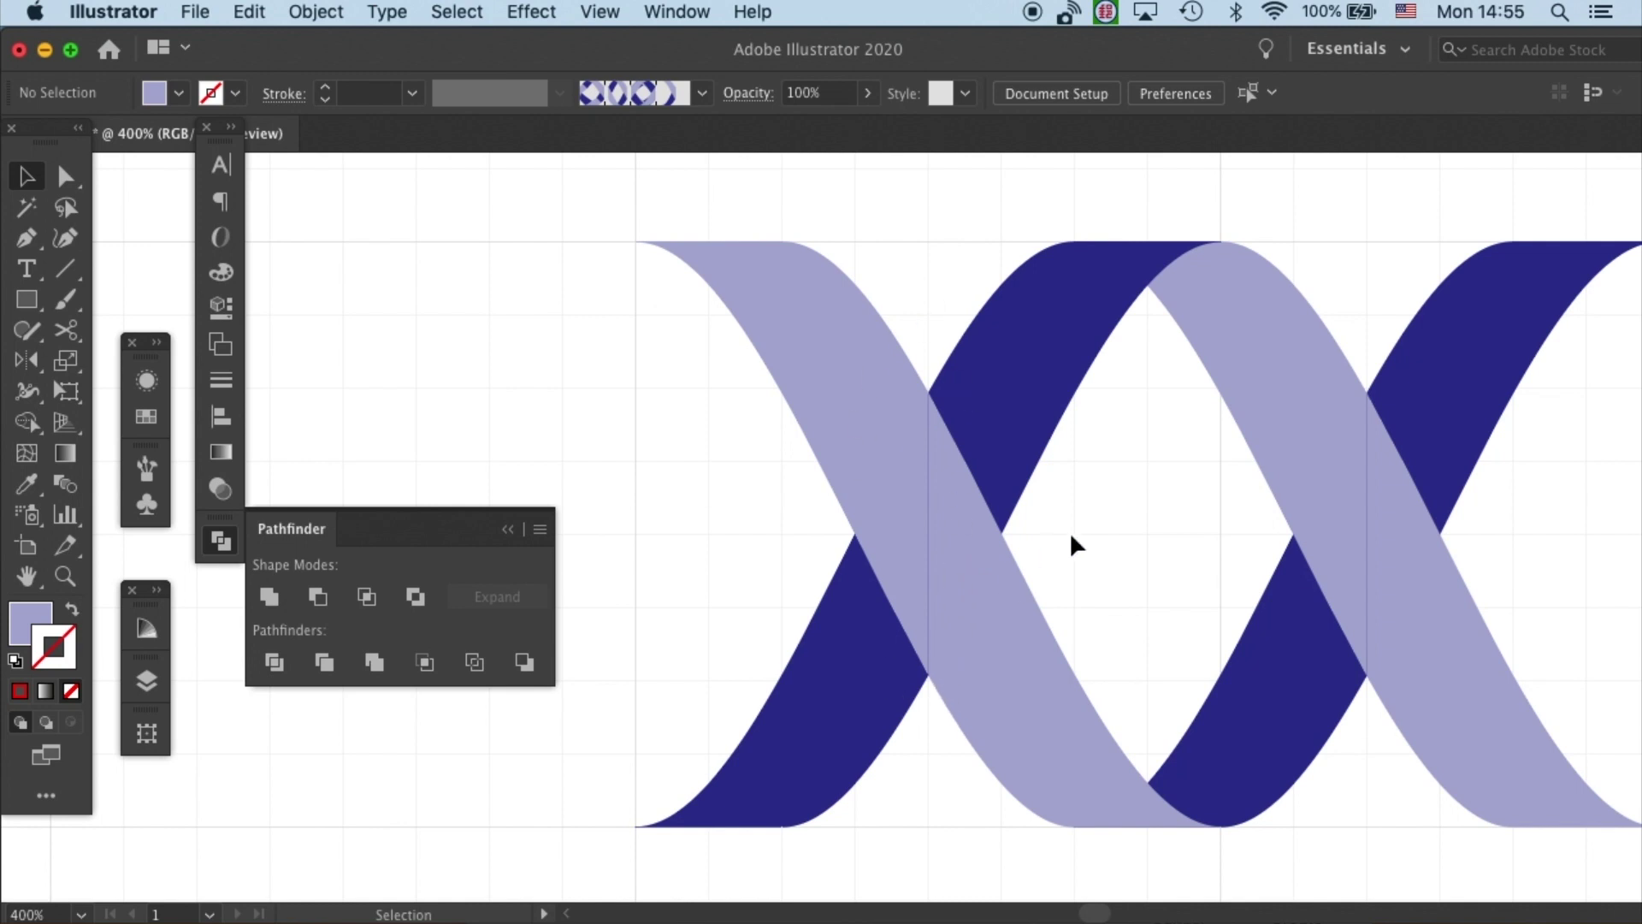
# Isolate the left ribbon group, pull its dark piece out to inspect it, then restore it
pyautogui.click(946, 449)
pyautogui.keyDown('shift'); pyautogui.click(920, 575); pyautogui.keyUp('shift')
pyautogui.click(858, 713)
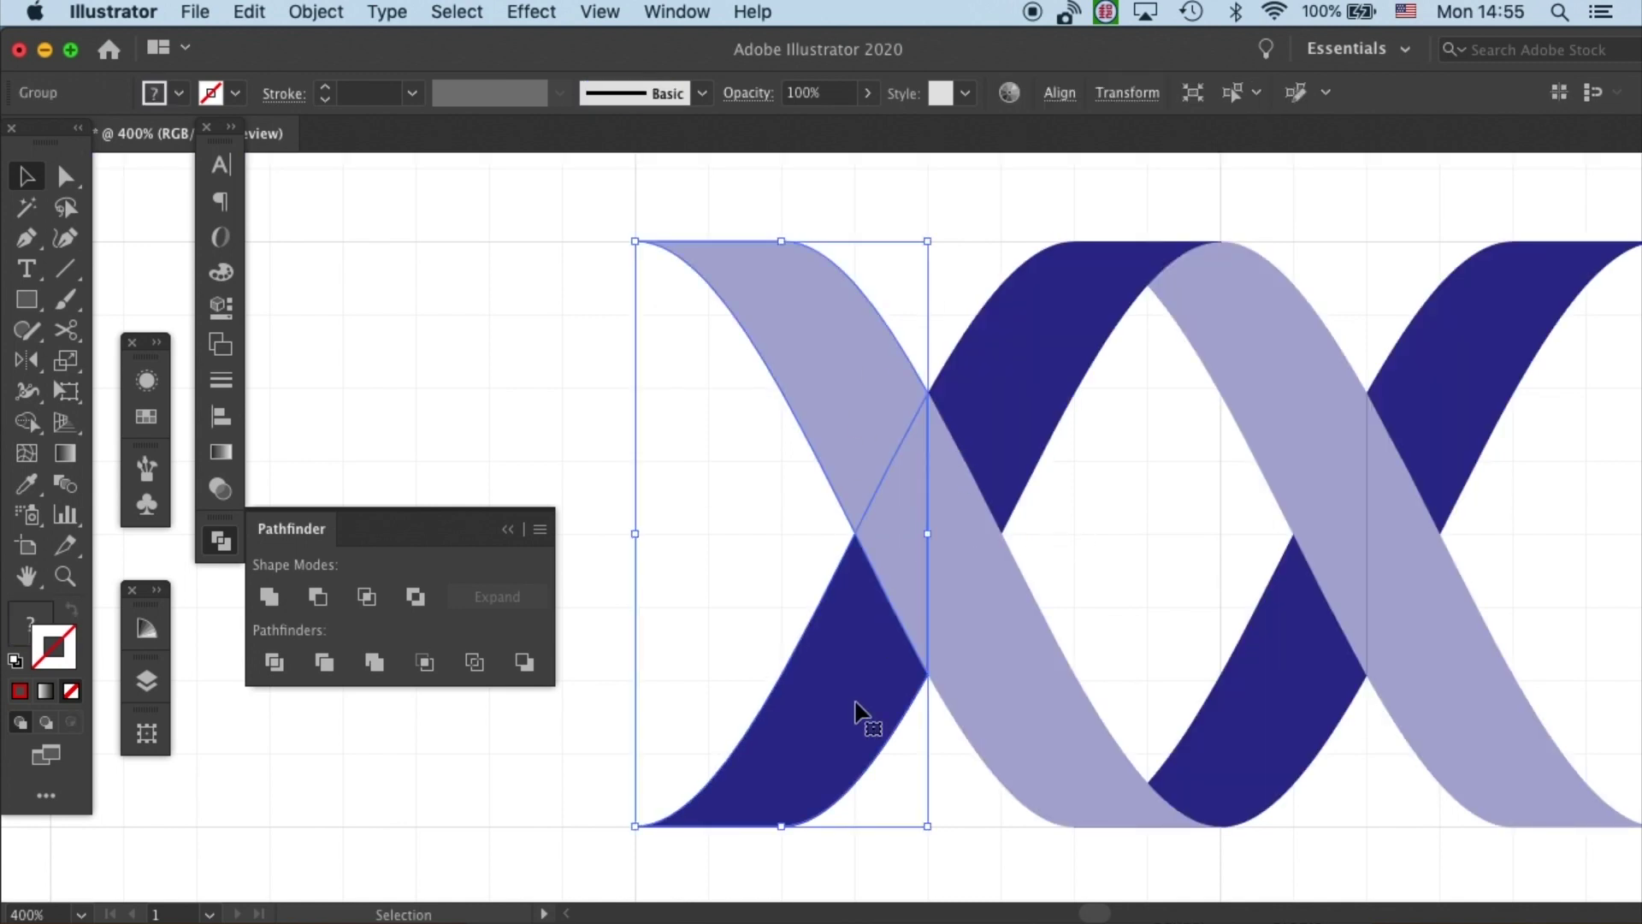
pyautogui.doubleClick(854, 692)
pyautogui.moveTo(858, 685); pyautogui.dragTo(753, 734)
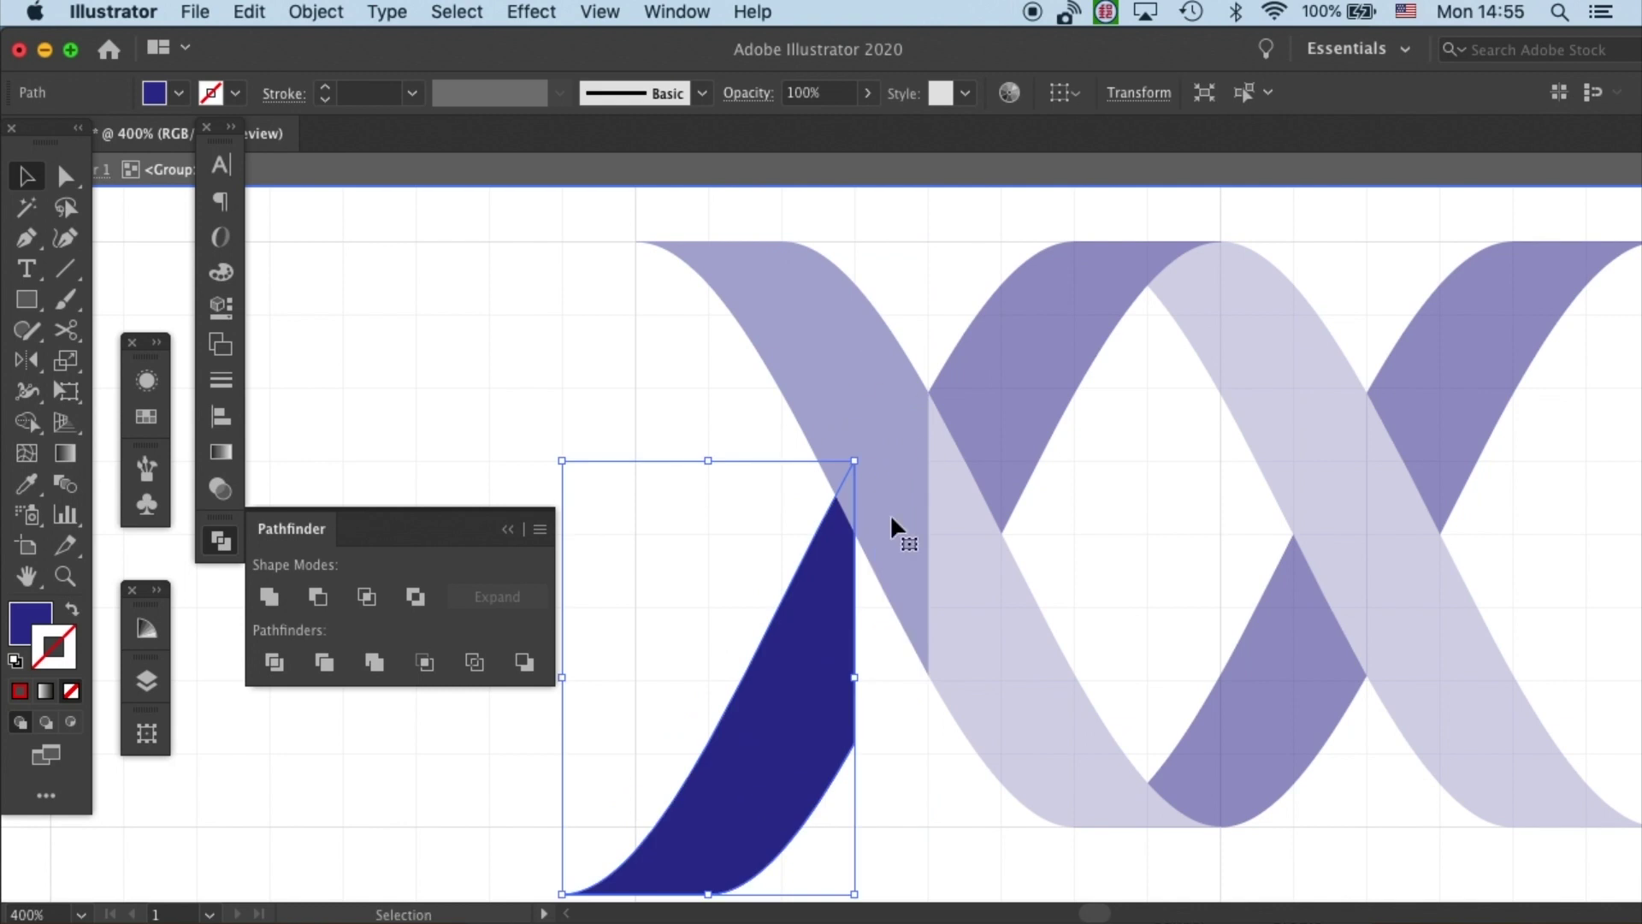
pyautogui.press('super+z')
pyautogui.press('super+z')
pyautogui.doubleClick(1076, 436)
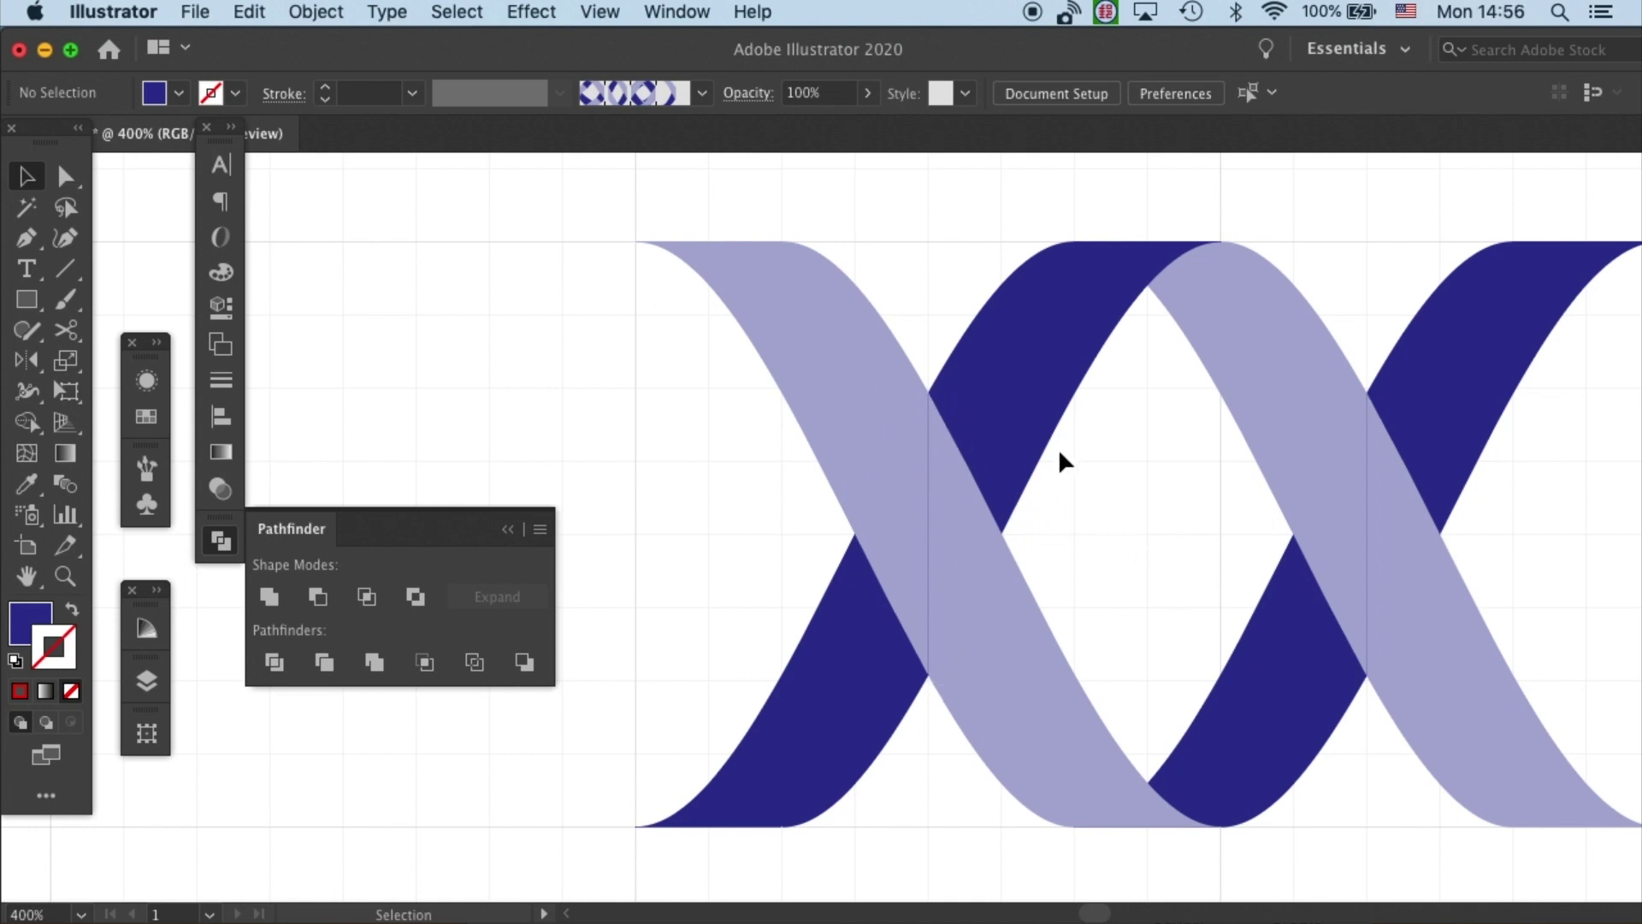
pyautogui.click(865, 611)
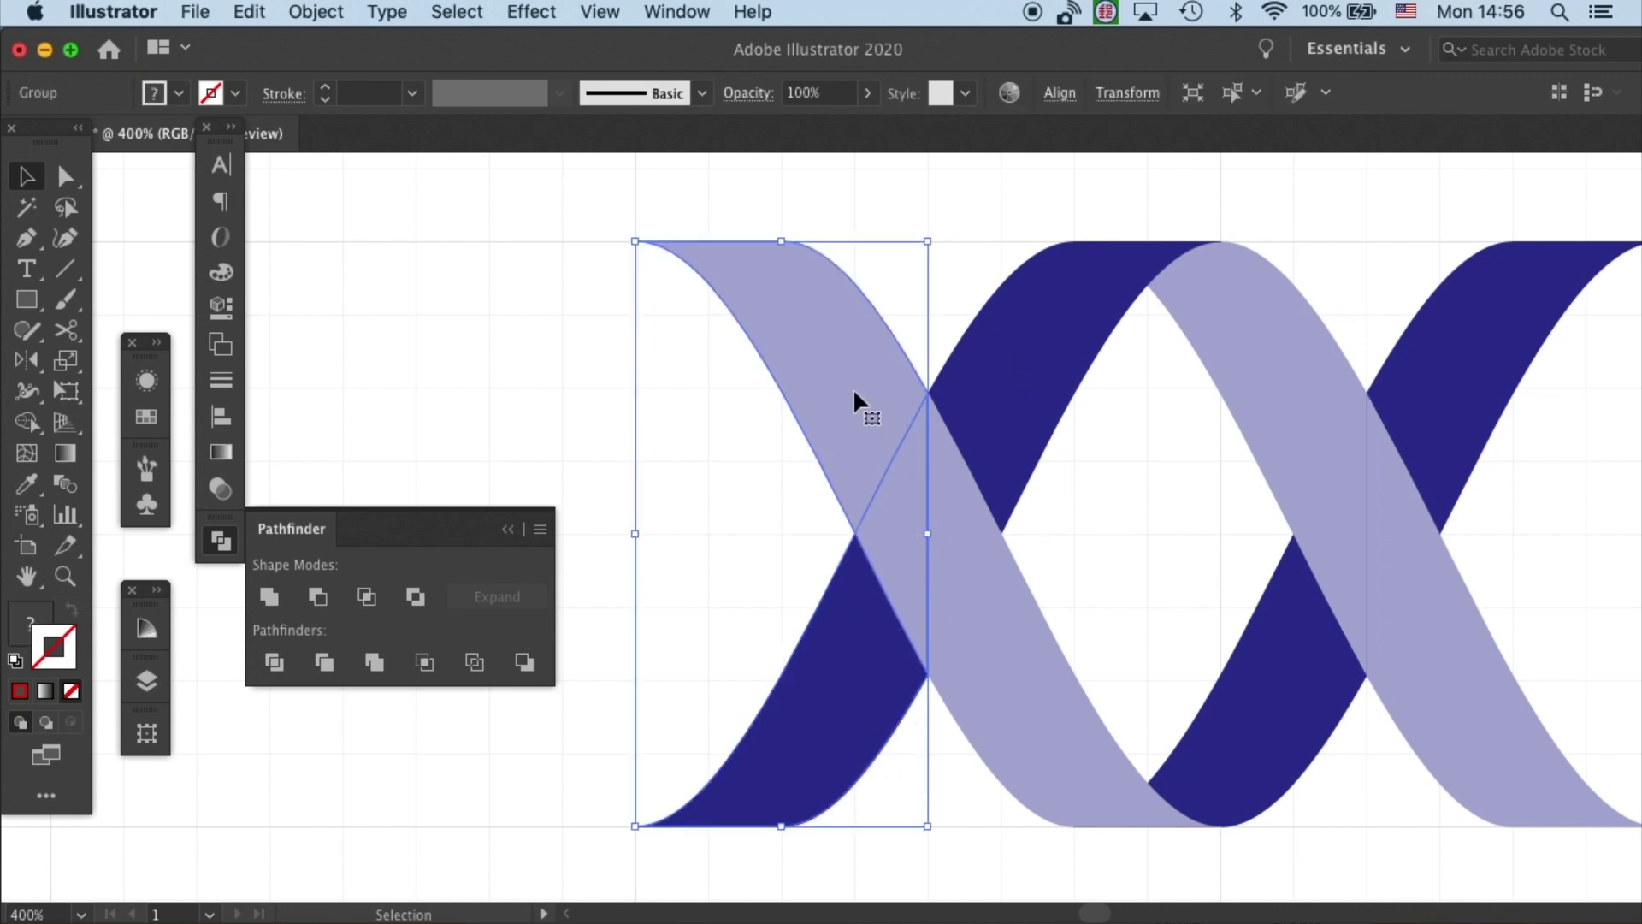
# Ungroup the left ribbon section and trim its dark piece with the light path using Minus Front
pyautogui.rightClick(856, 464)
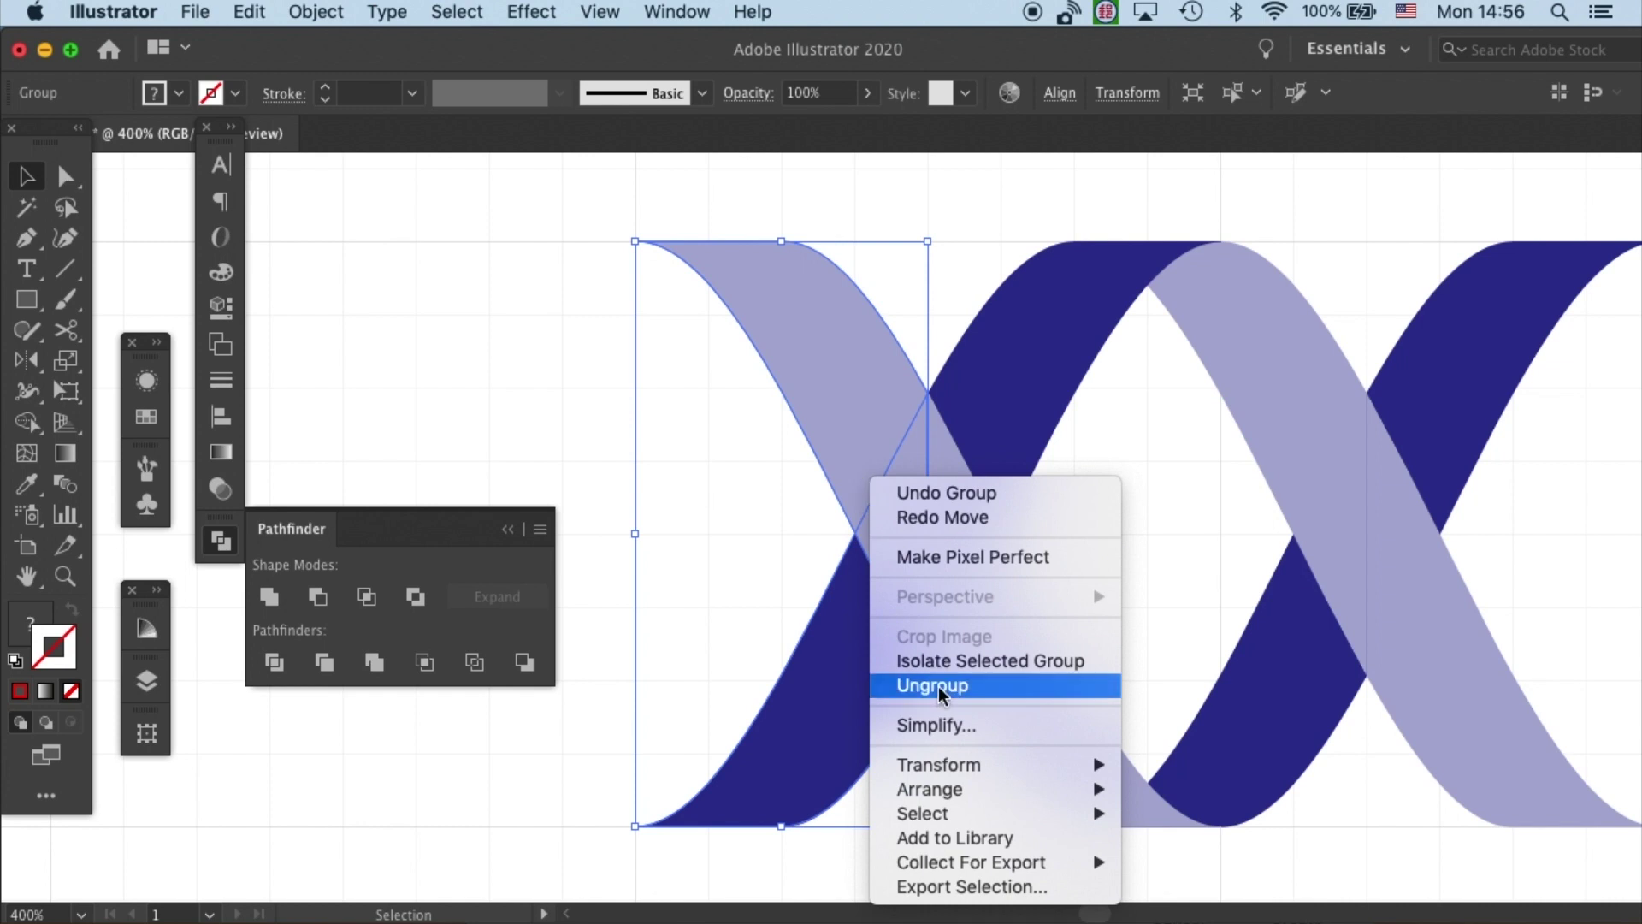
pyautogui.click(937, 686)
pyautogui.click(814, 578)
pyautogui.click(845, 429)
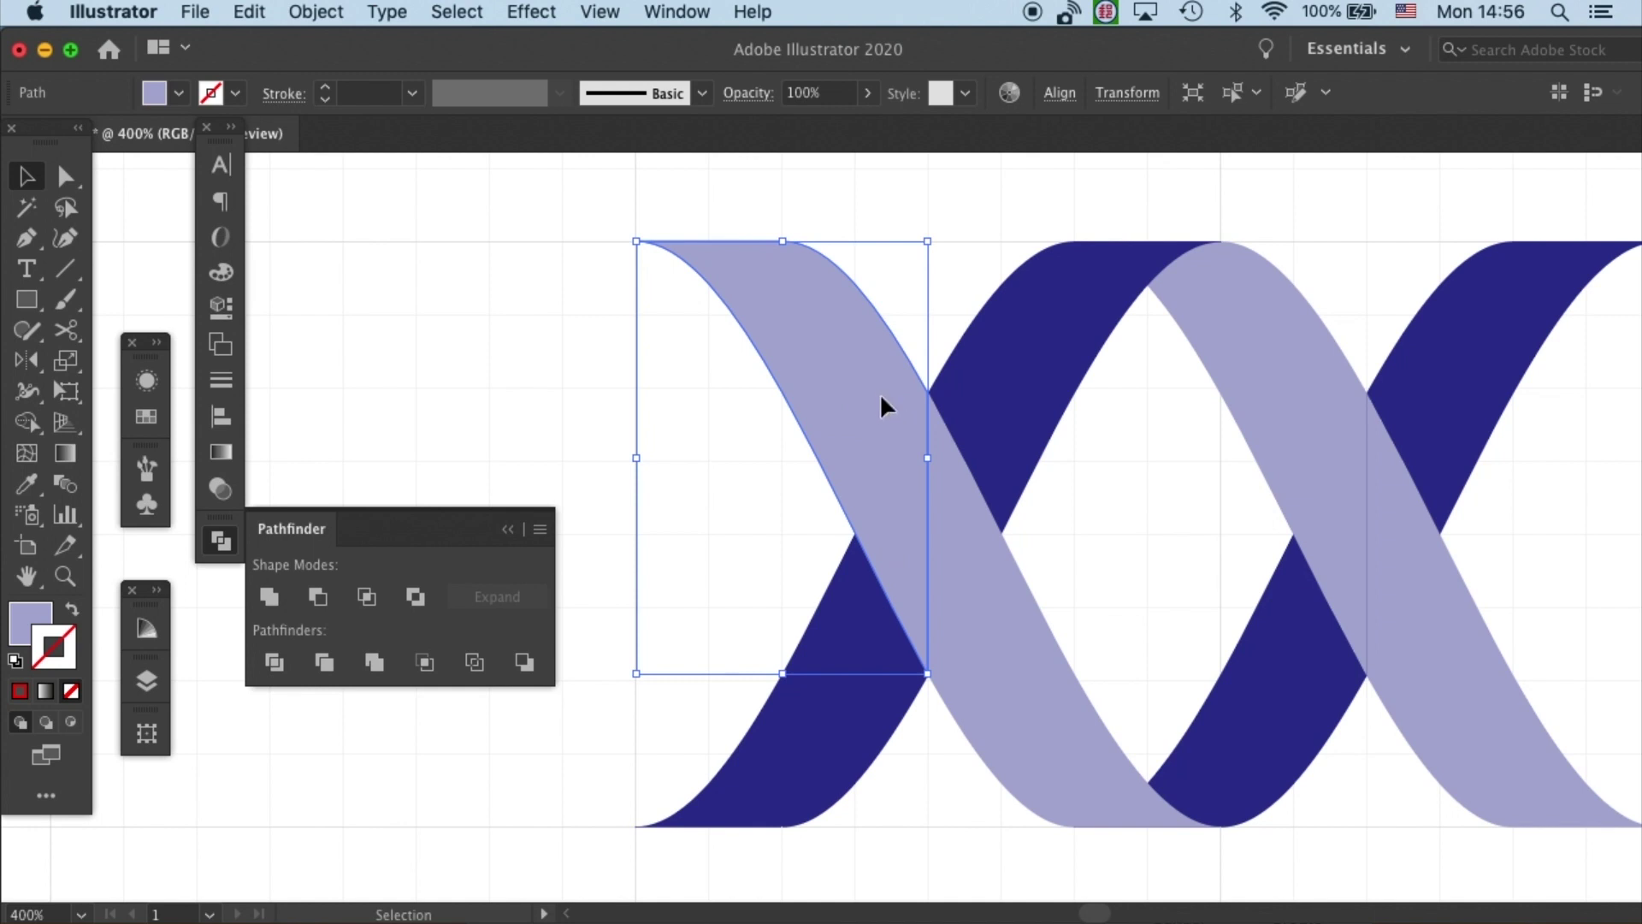
pyautogui.moveTo(879, 393); pyautogui.dragTo(769, 384)
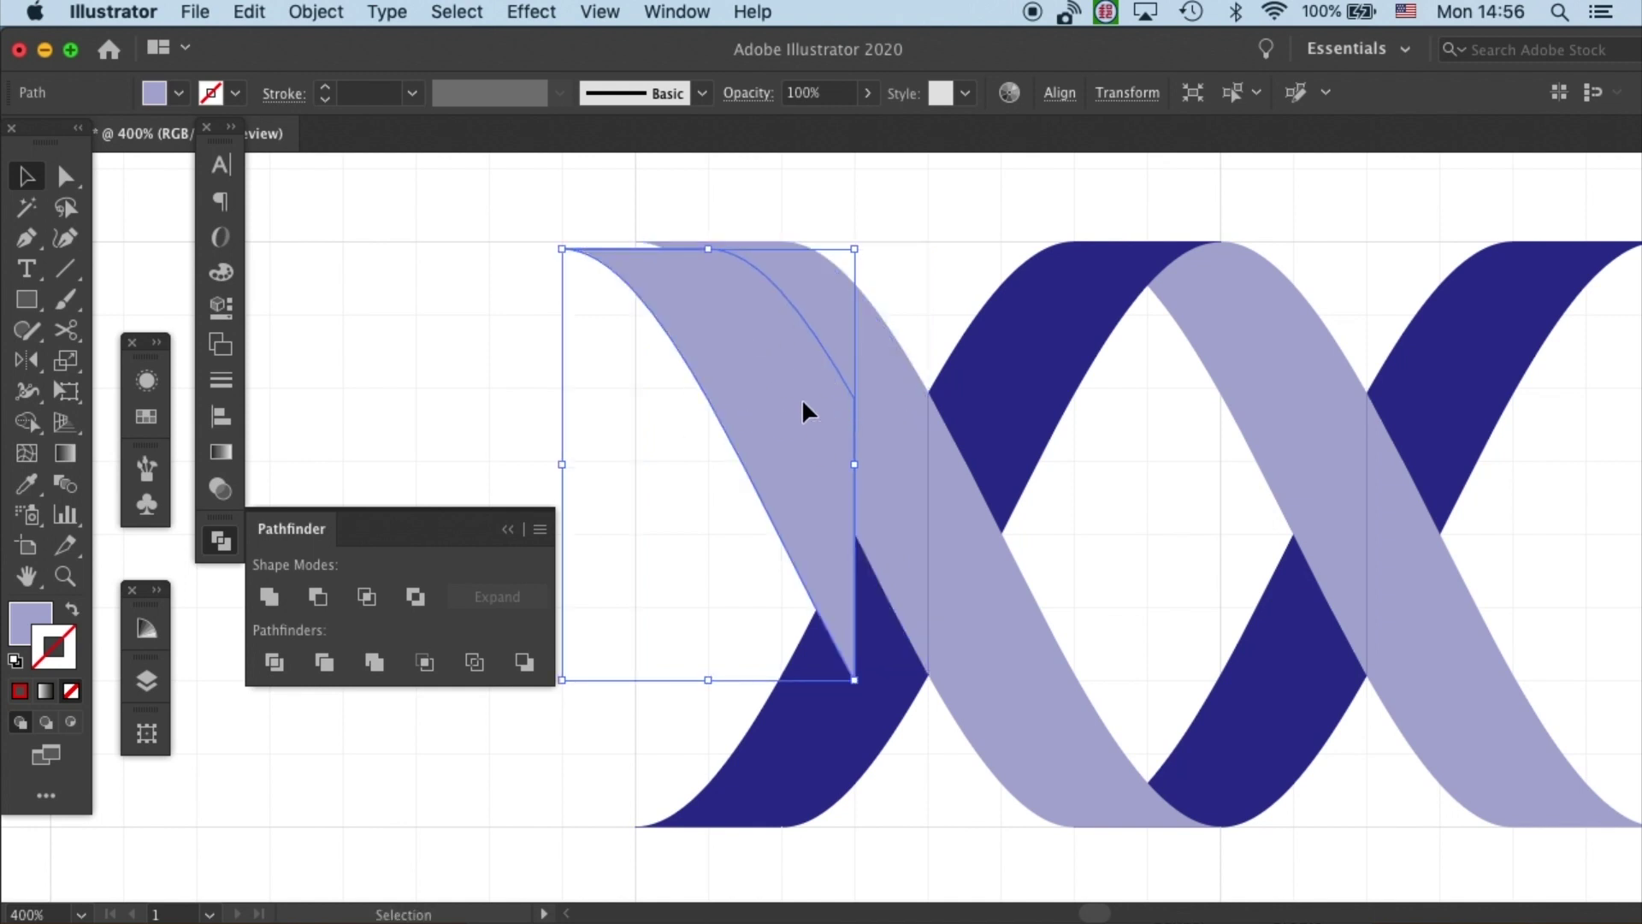
pyautogui.press('super+z')
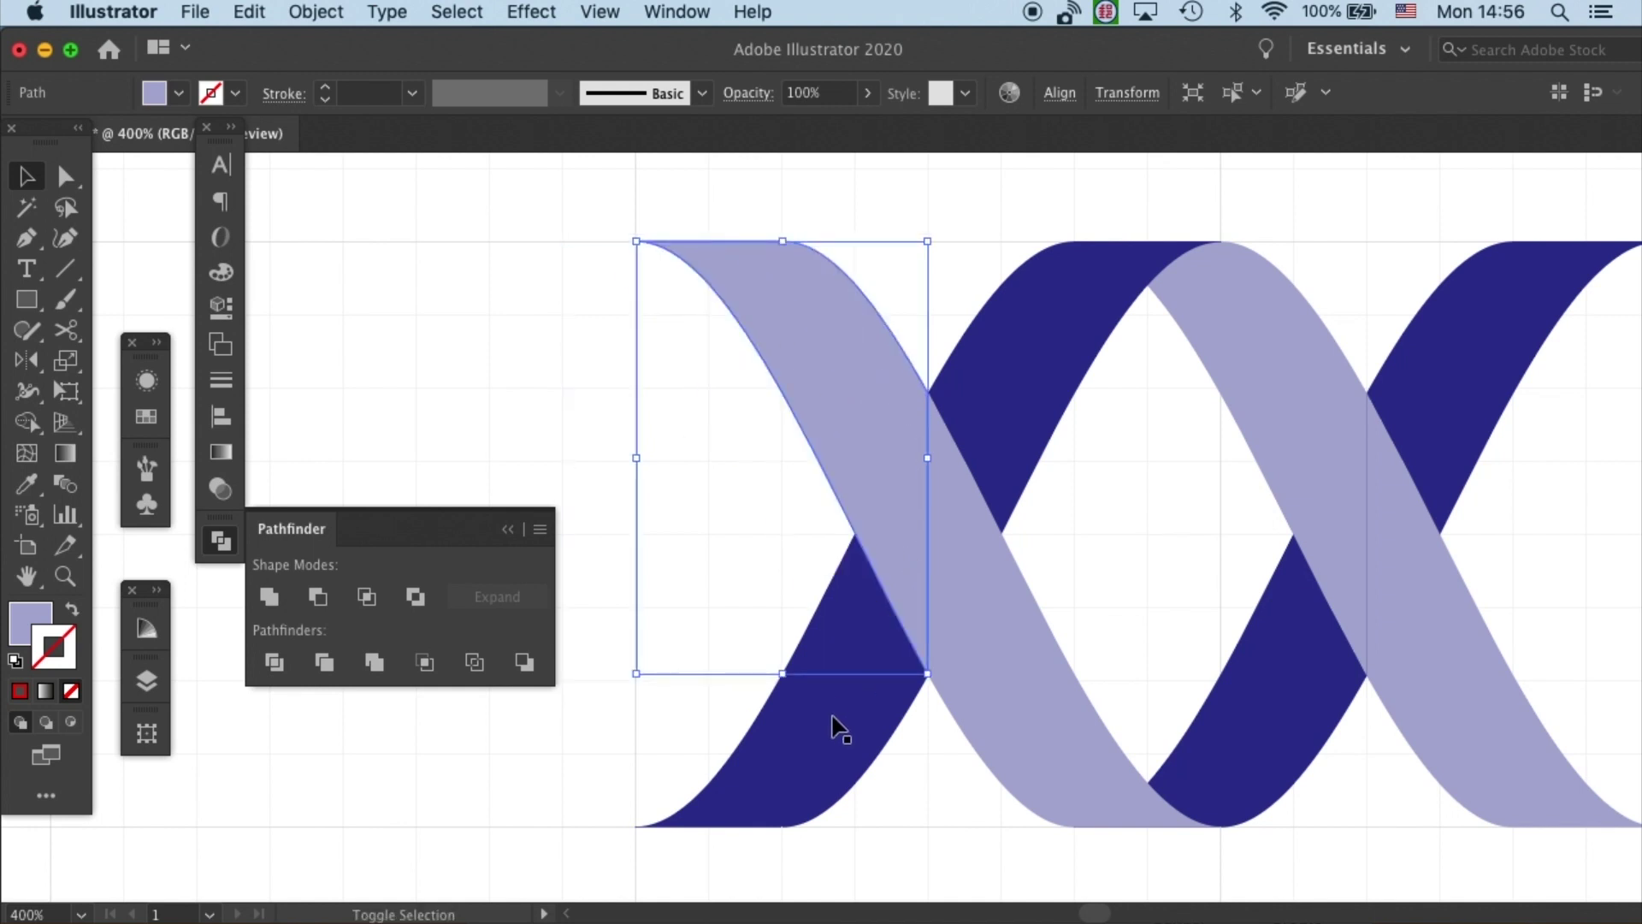
pyautogui.keyDown('shift'); pyautogui.click(834, 720); pyautogui.keyUp('shift')
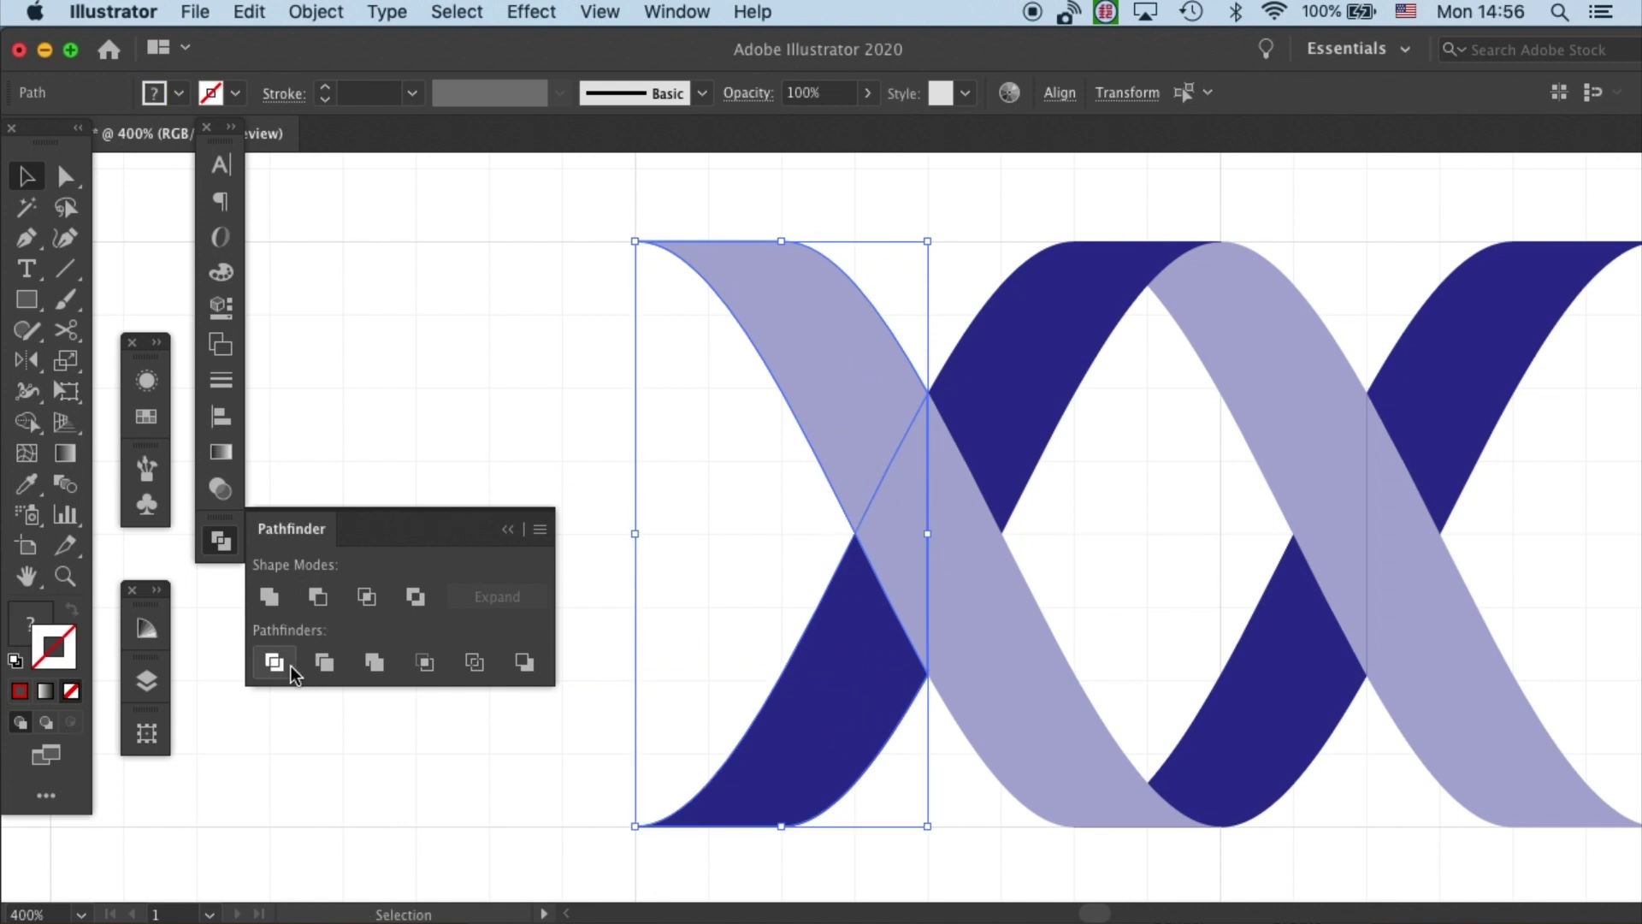
pyautogui.click(318, 602)
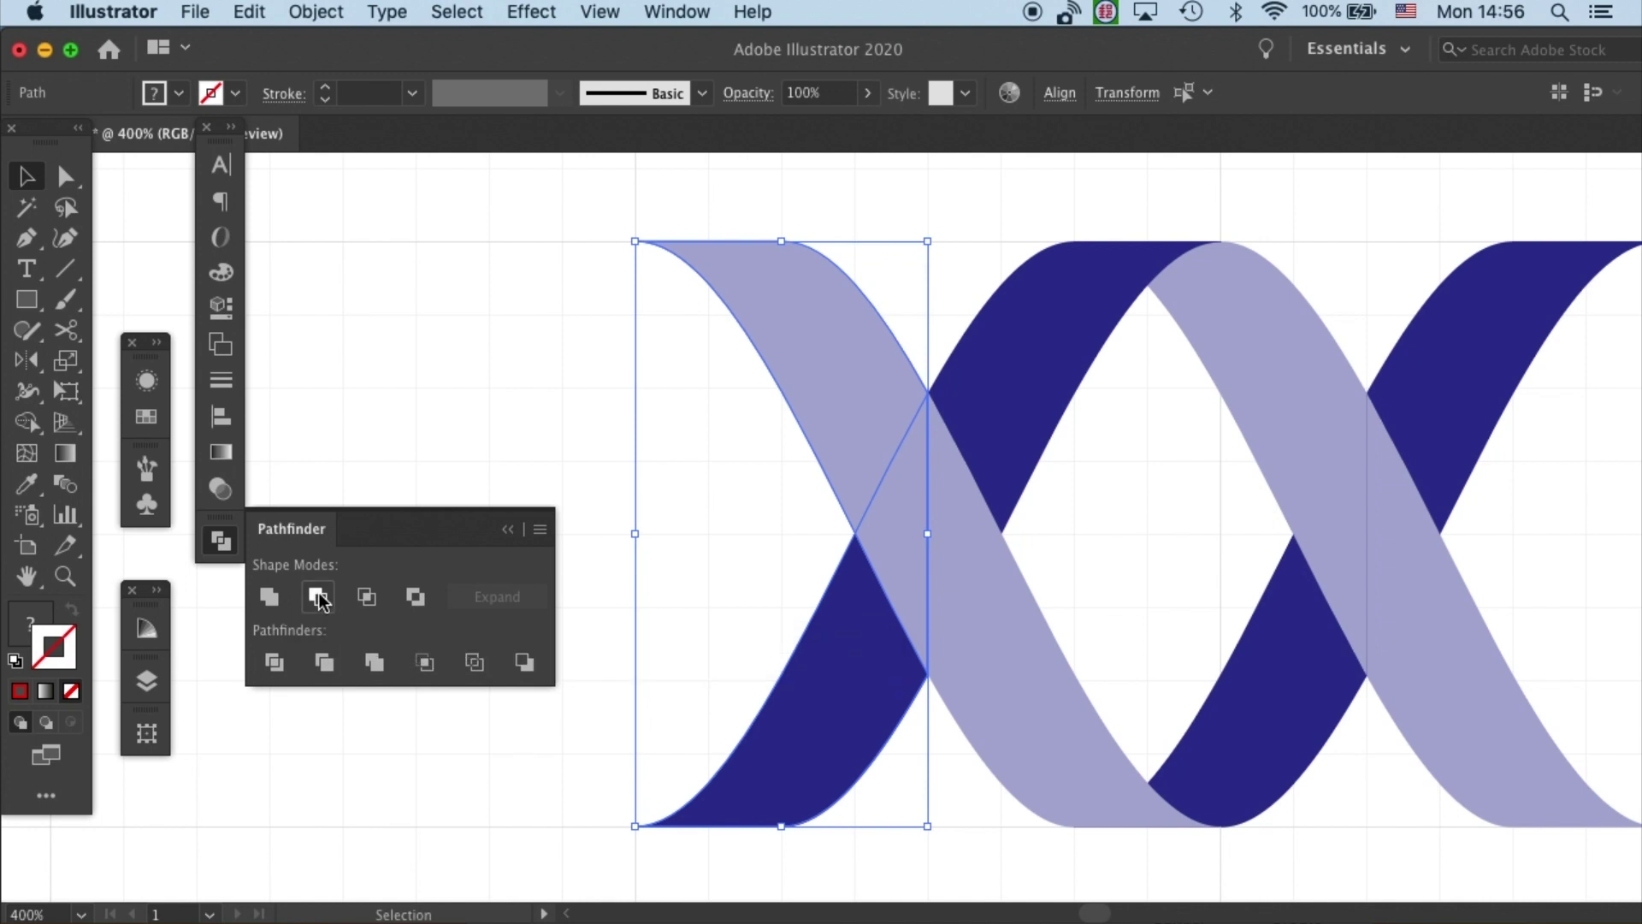
pyautogui.click(788, 453)
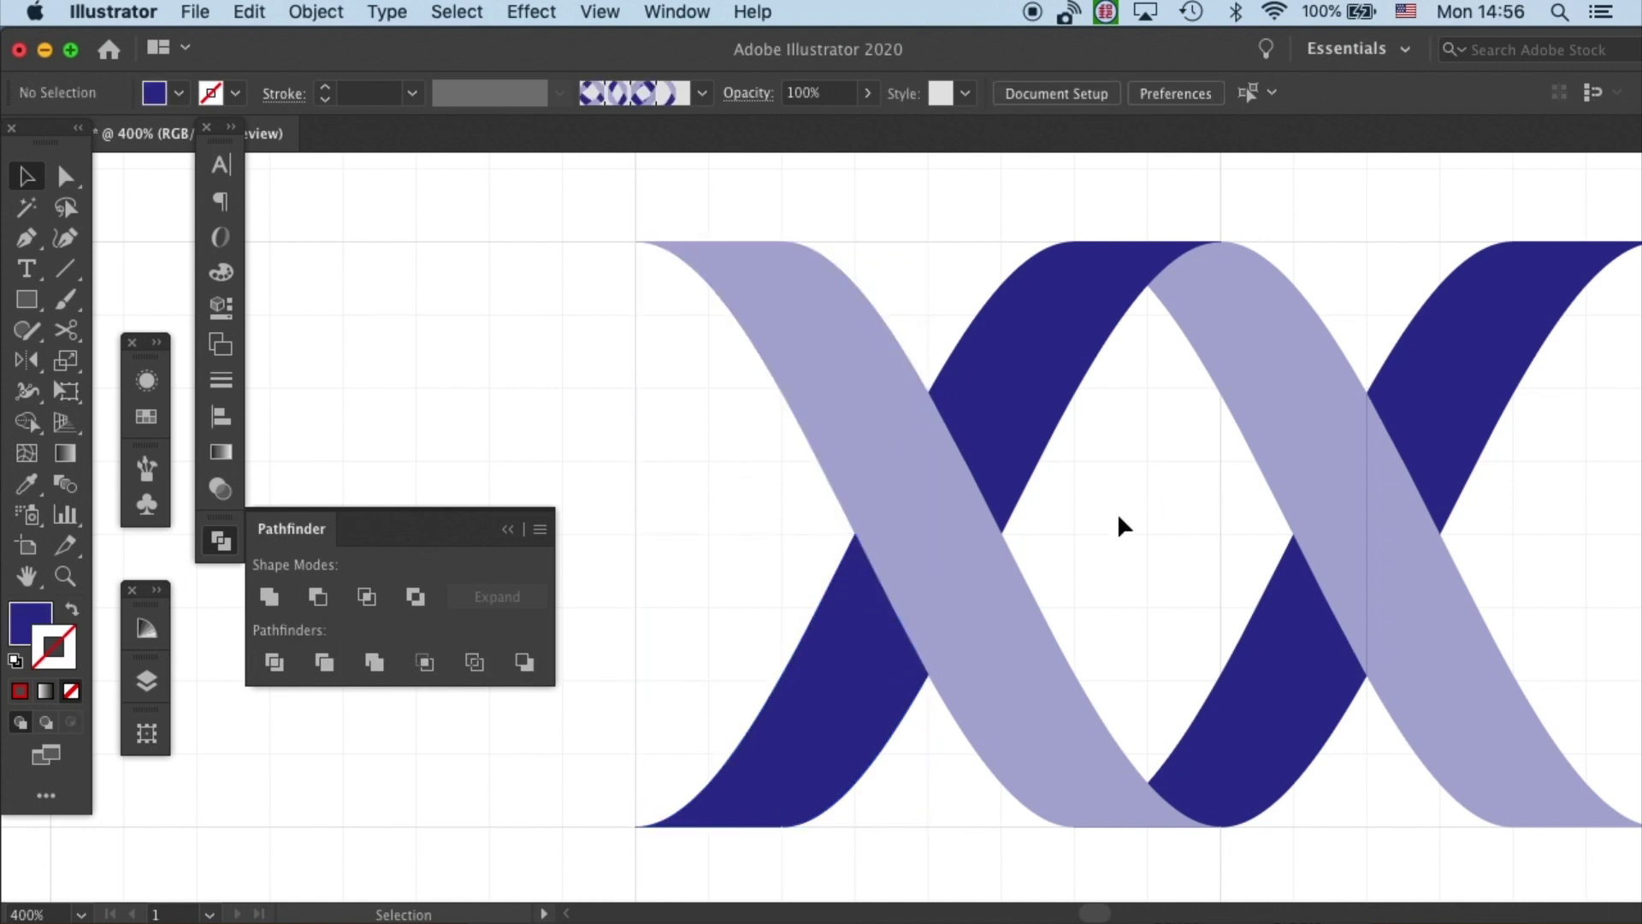
pyautogui.moveTo(821, 696); pyautogui.dragTo(674, 769)
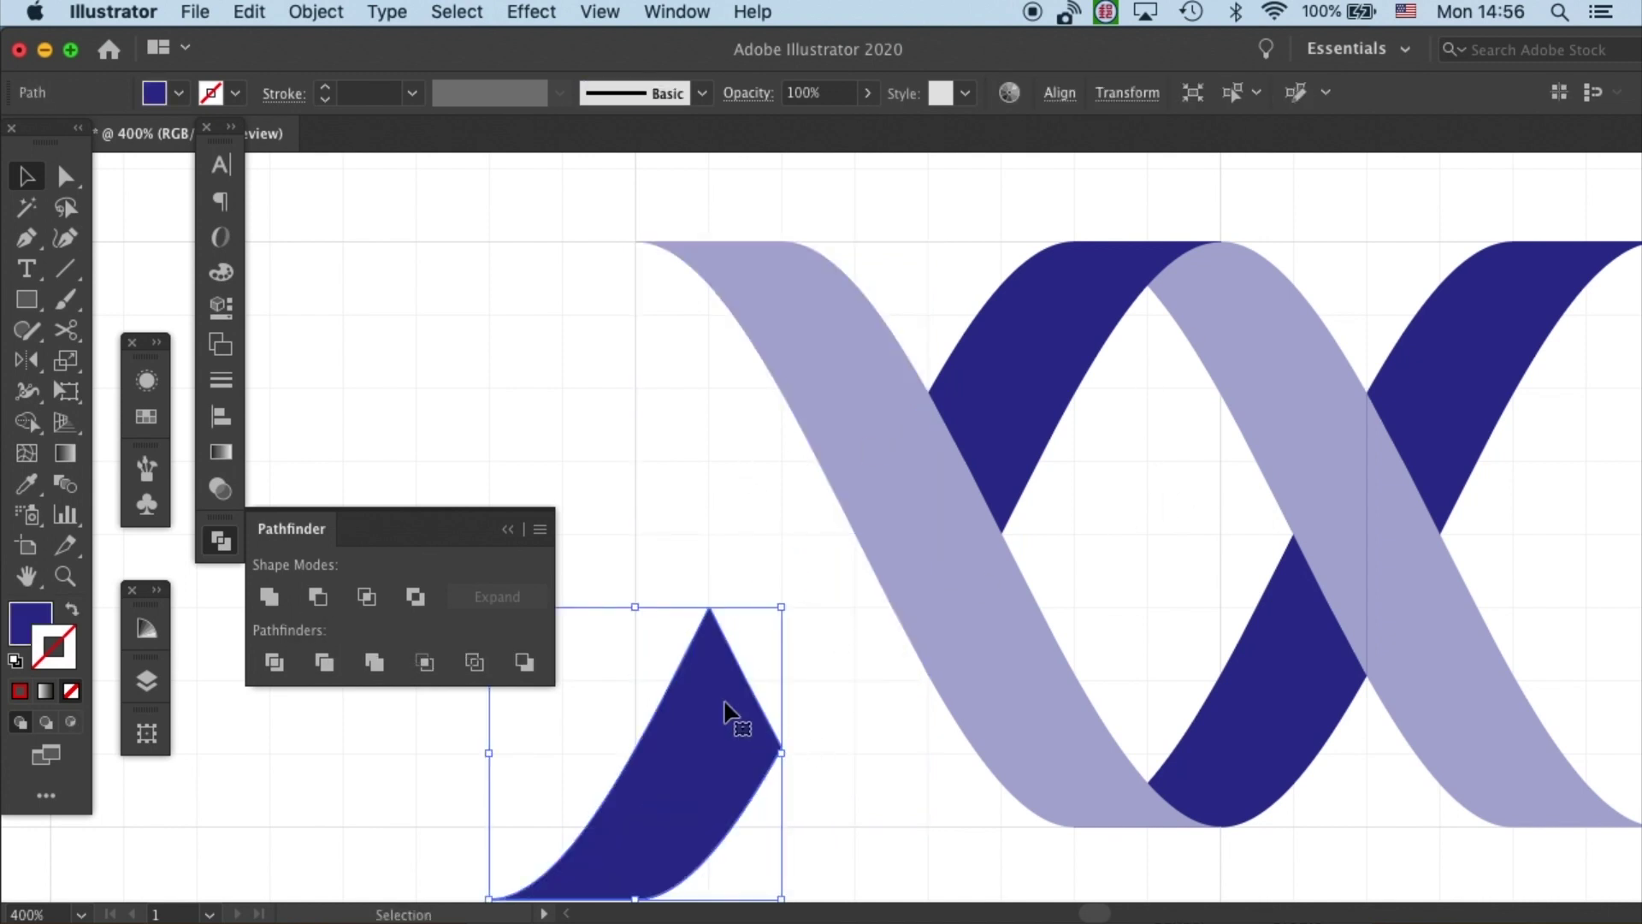
pyautogui.moveTo(734, 643); pyautogui.dragTo(880, 570)
pyautogui.click(1143, 536)
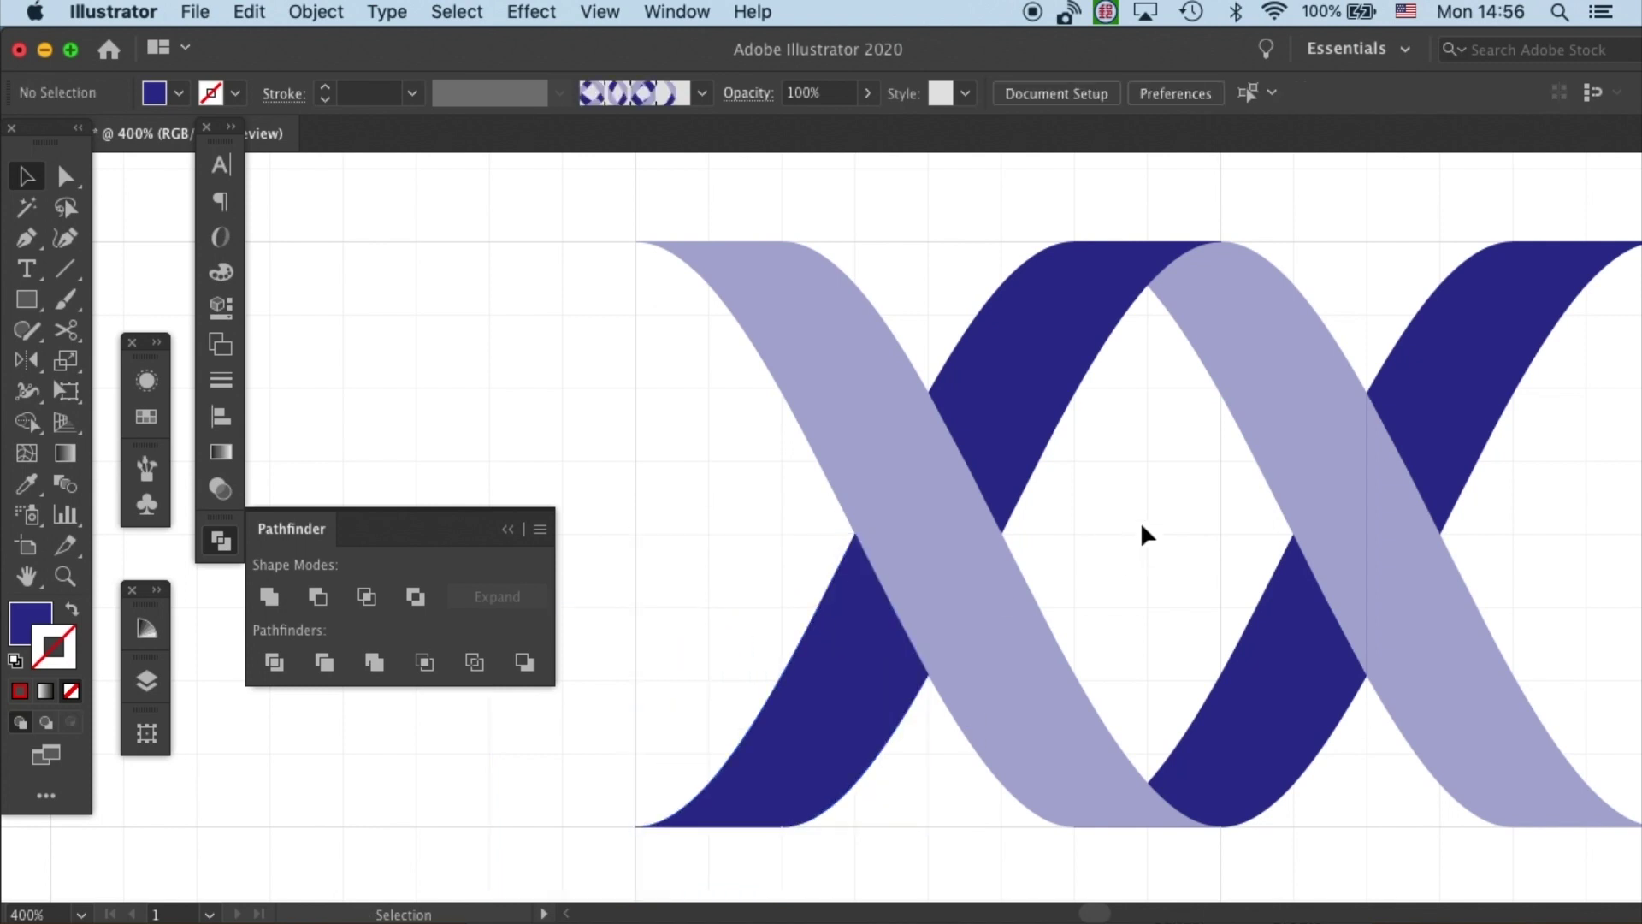
# Ungroup the middle section, paste a light-path copy in front, and Minus Front the dark ribbon
pyautogui.click(1018, 392)
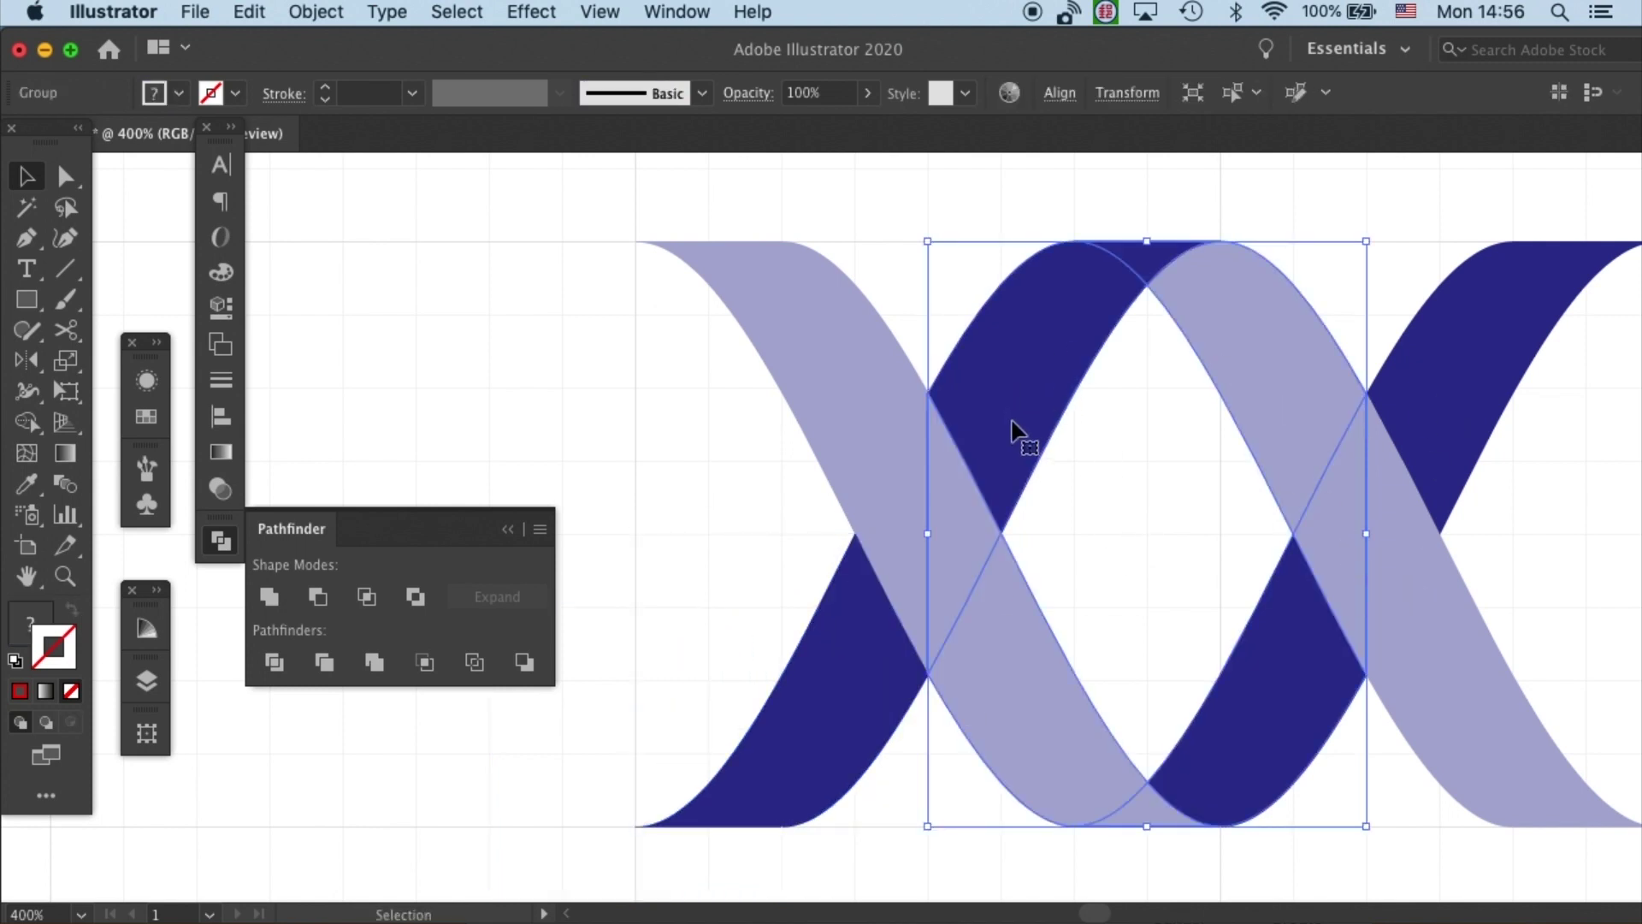
pyautogui.rightClick(1017, 432)
pyautogui.click(1085, 638)
pyautogui.click(1052, 640)
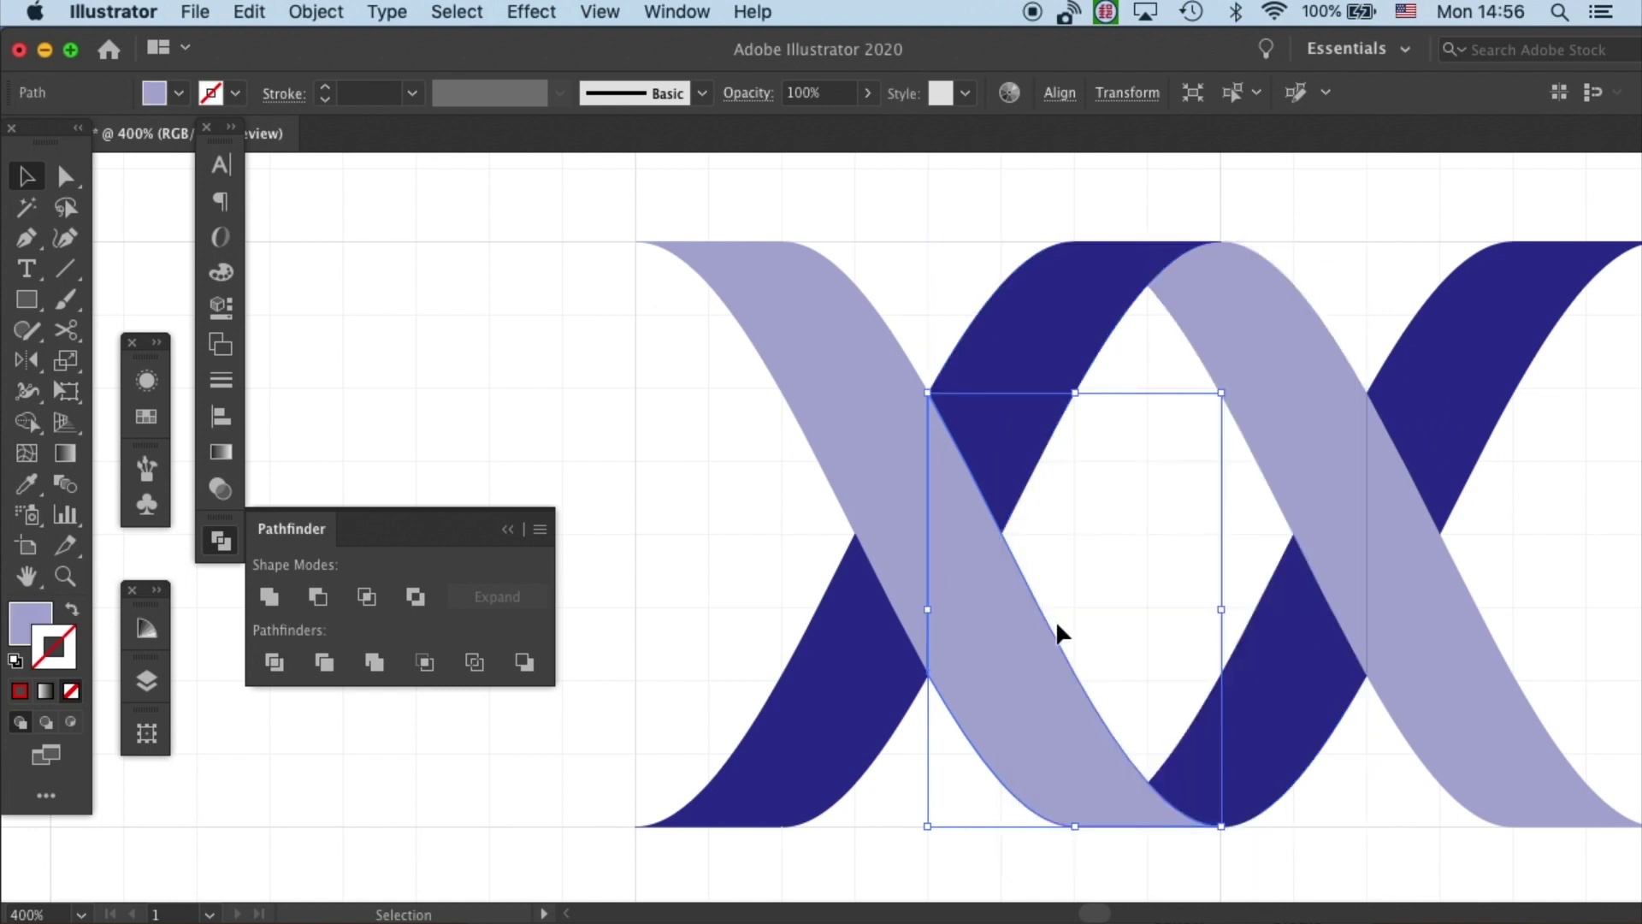
pyautogui.press('super+c')
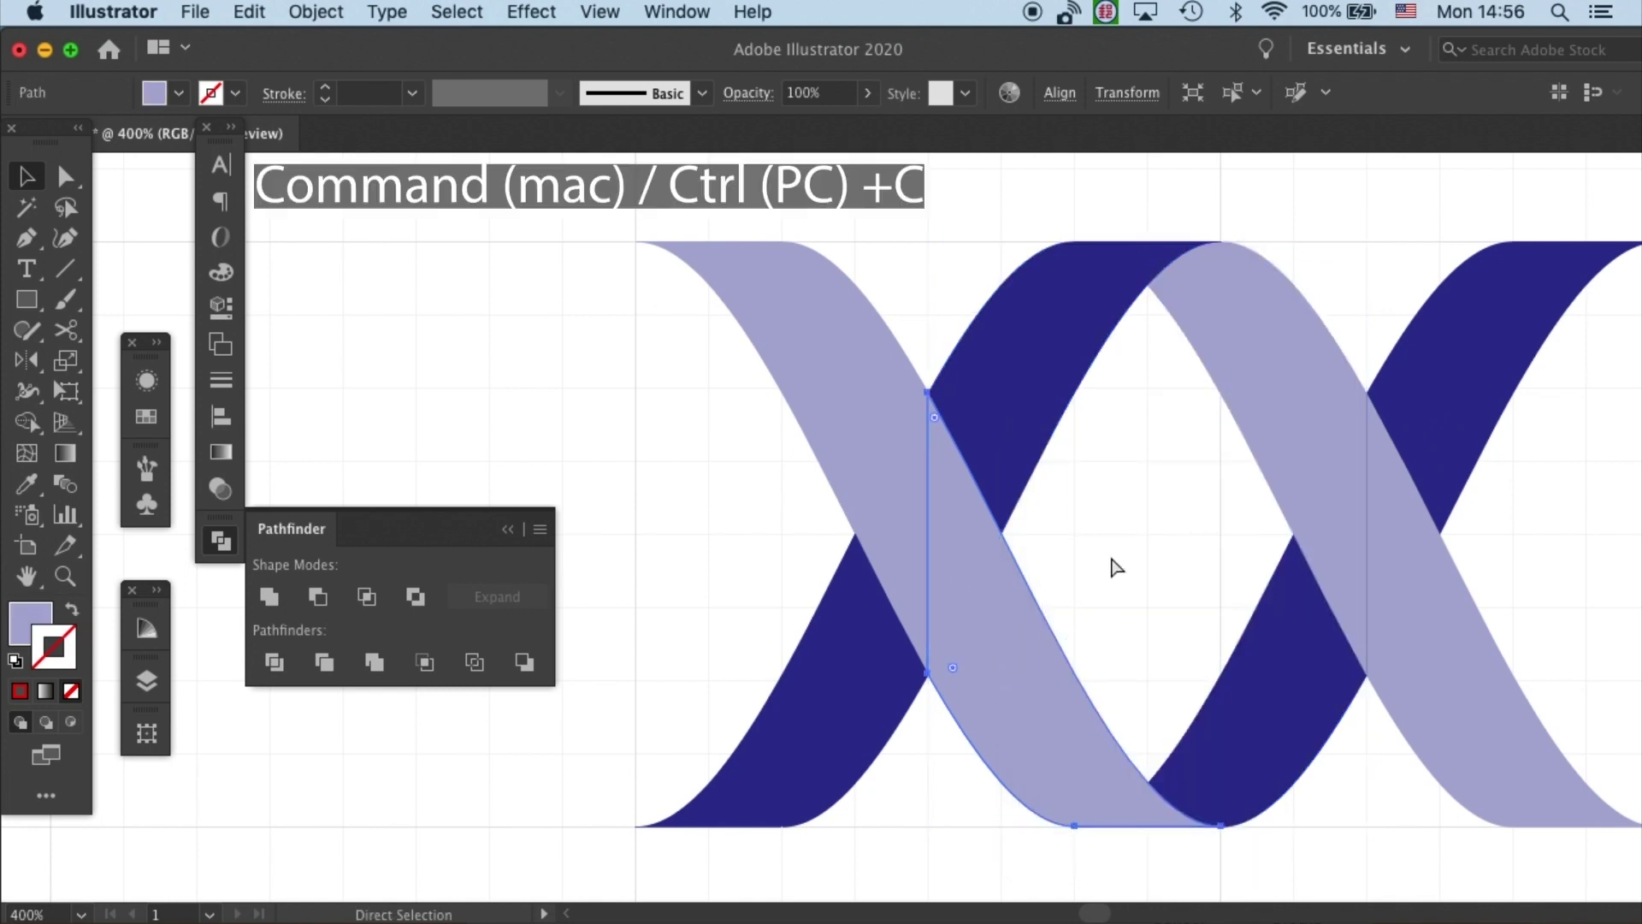
pyautogui.press('super+f')
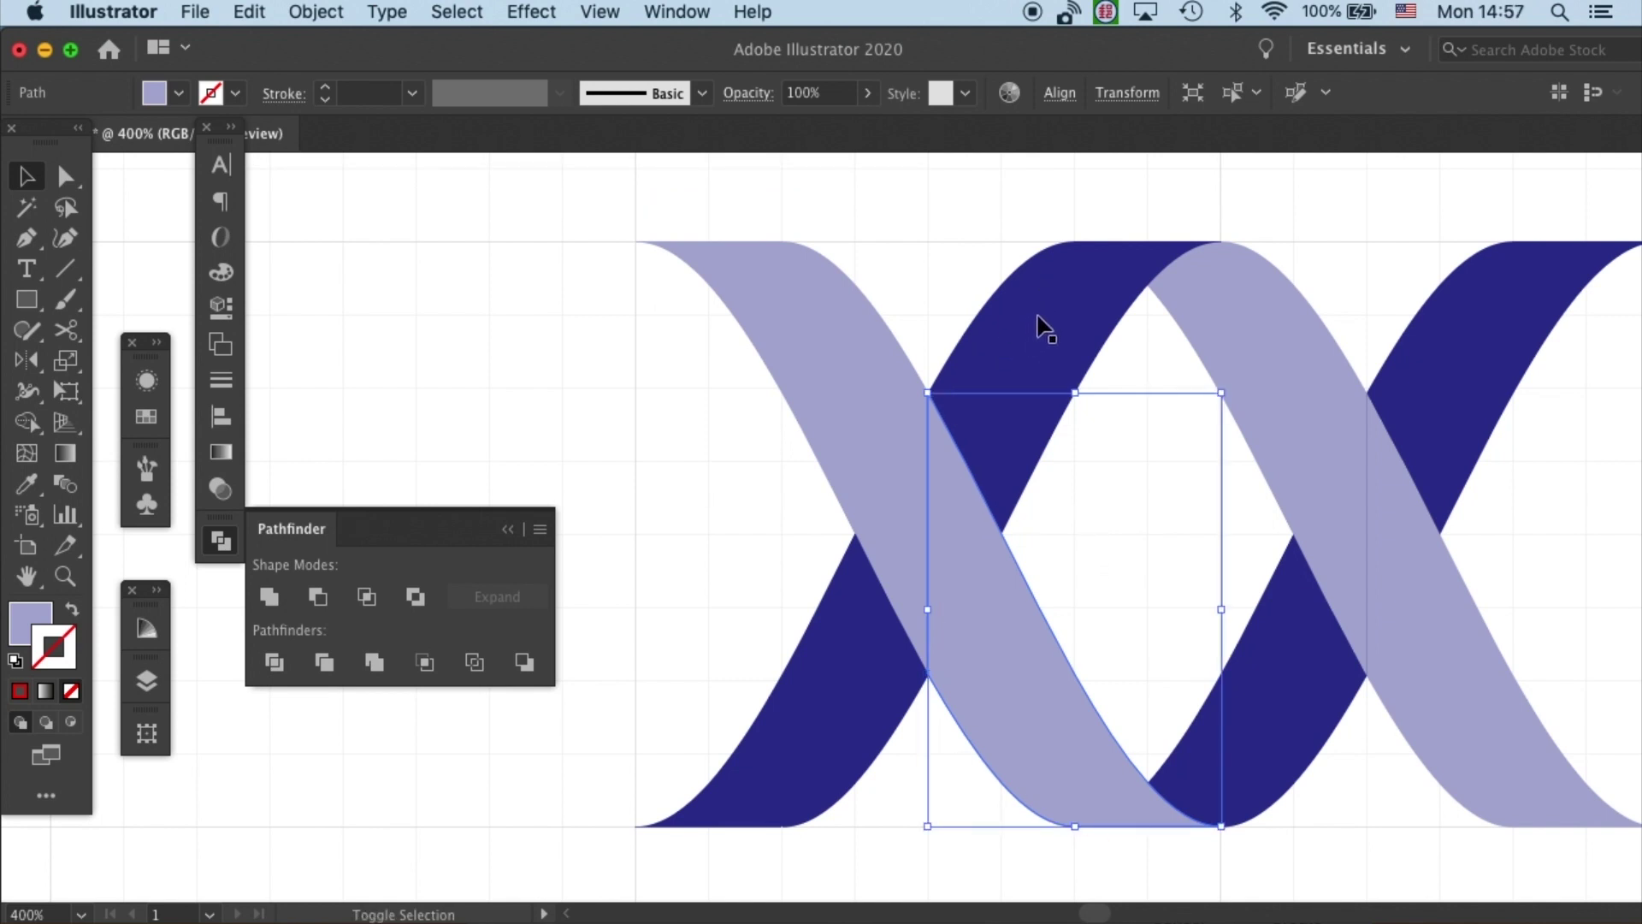
pyautogui.keyDown('shift'); pyautogui.click(1063, 347); pyautogui.keyUp('shift')
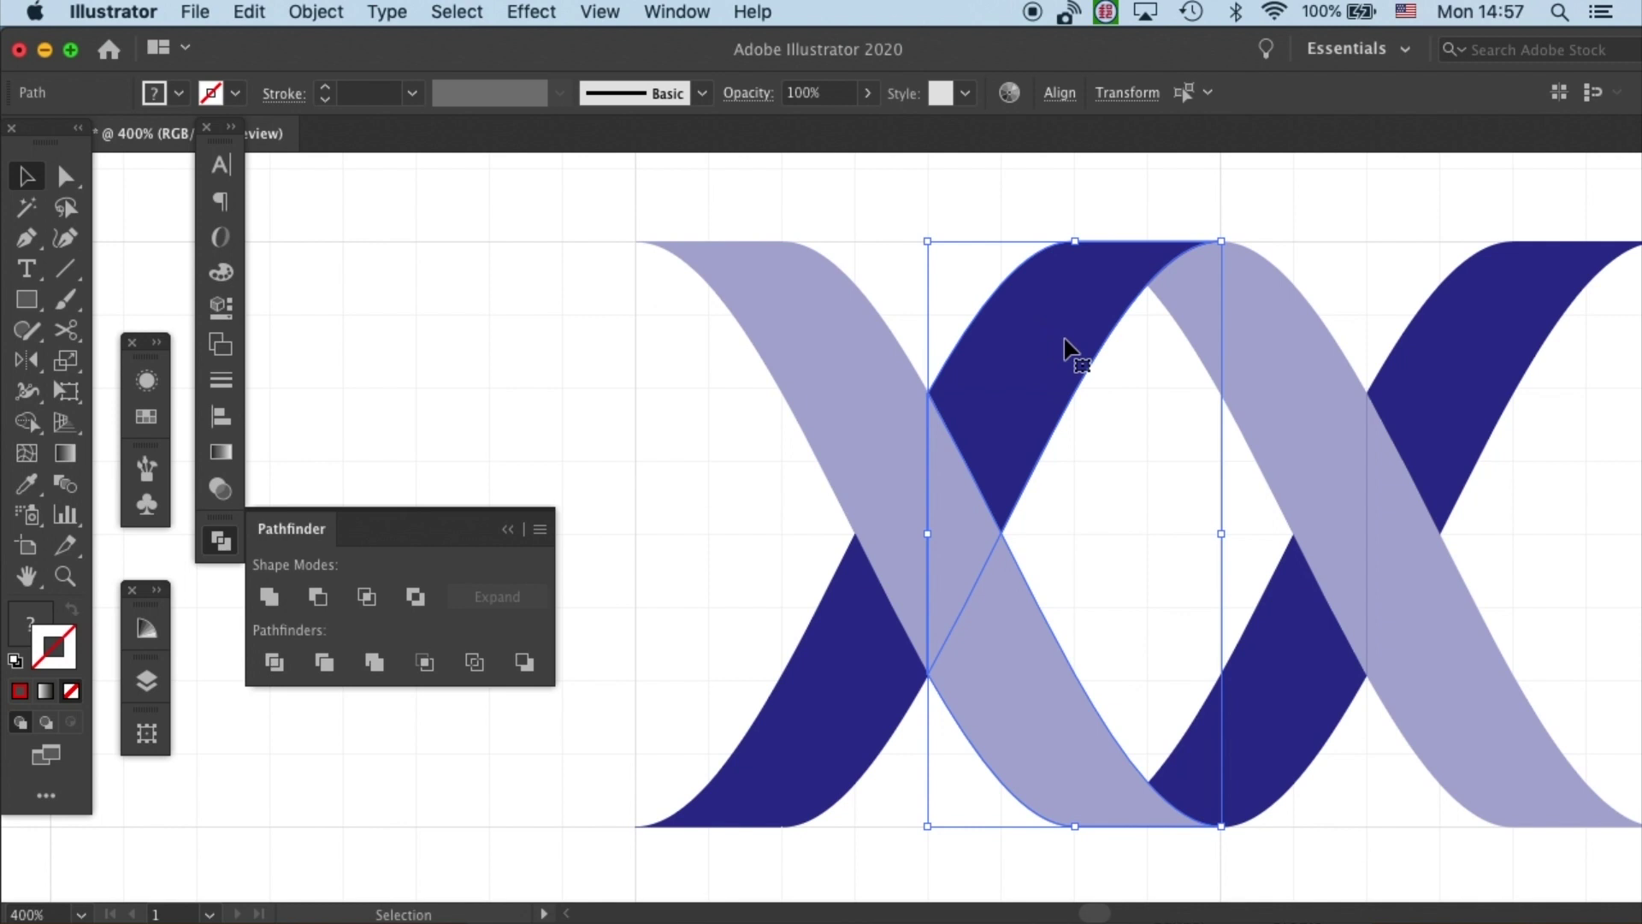
pyautogui.click(318, 598)
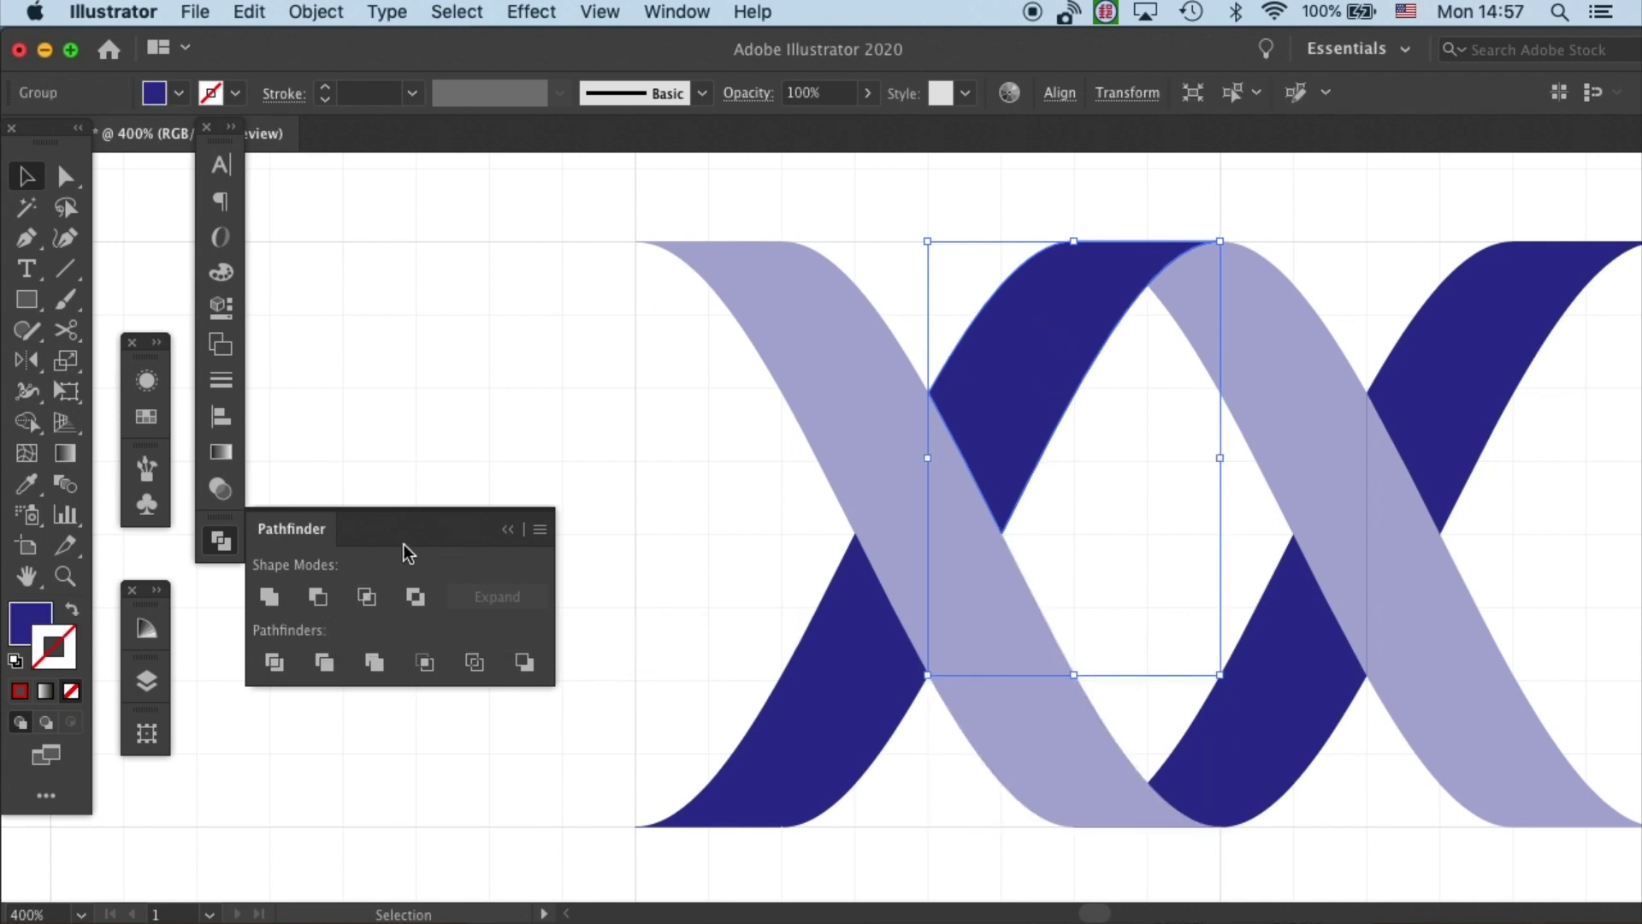
pyautogui.click(1158, 547)
pyautogui.hscroll(2, 1316, 297)
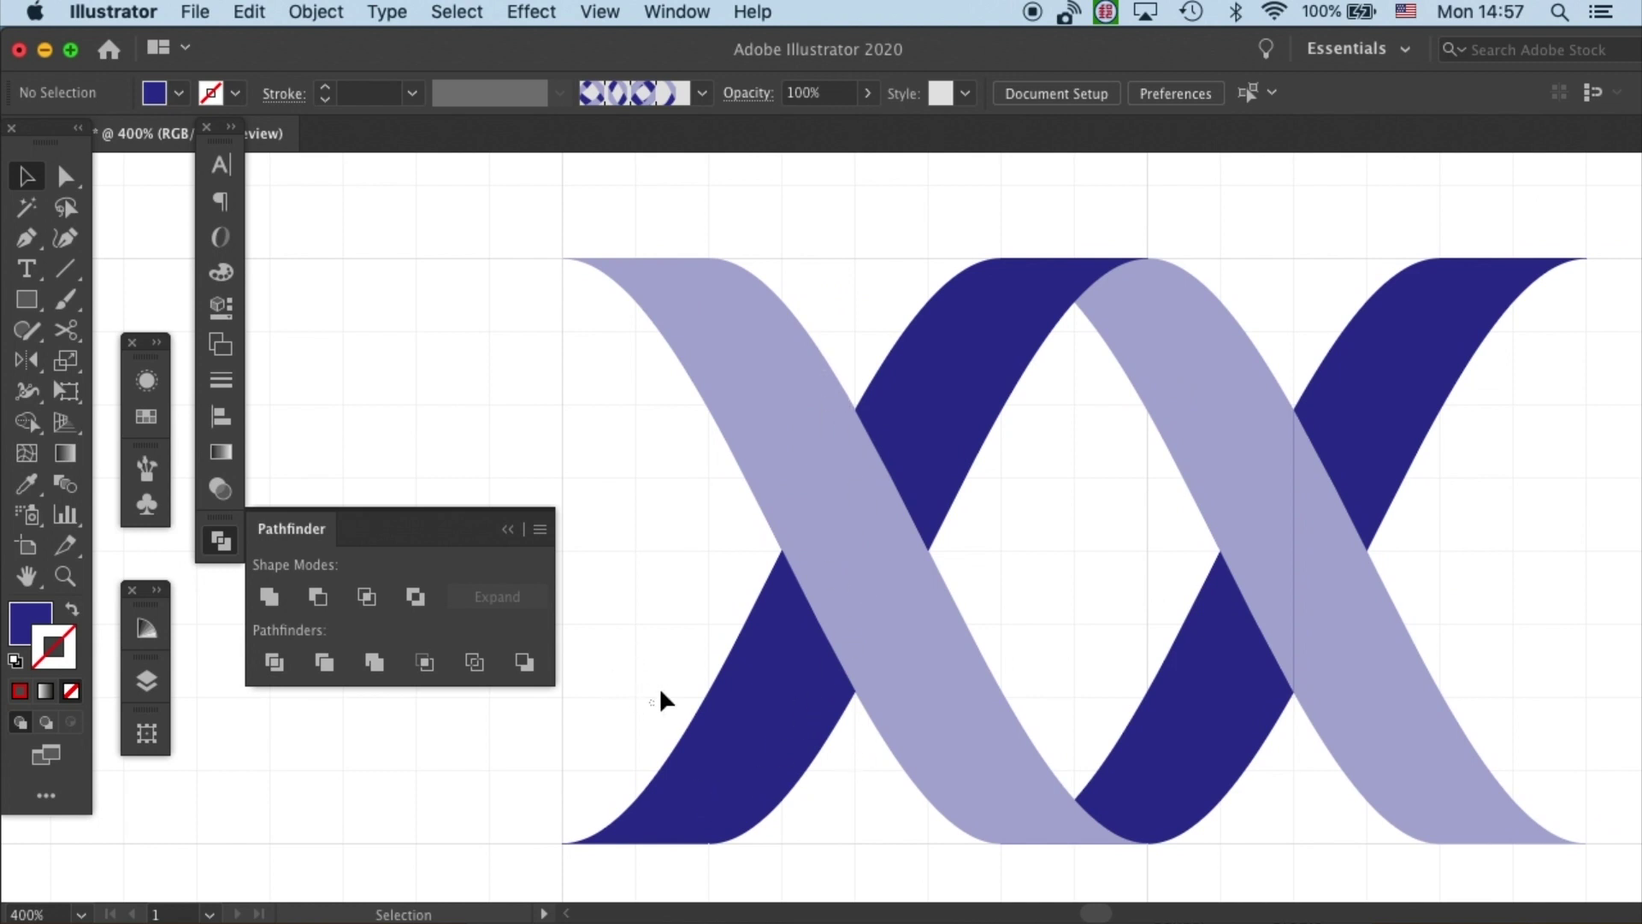
# Inspect the right-hand light and dark ribbon pieces and leave group editing mode
pyautogui.click(810, 369)
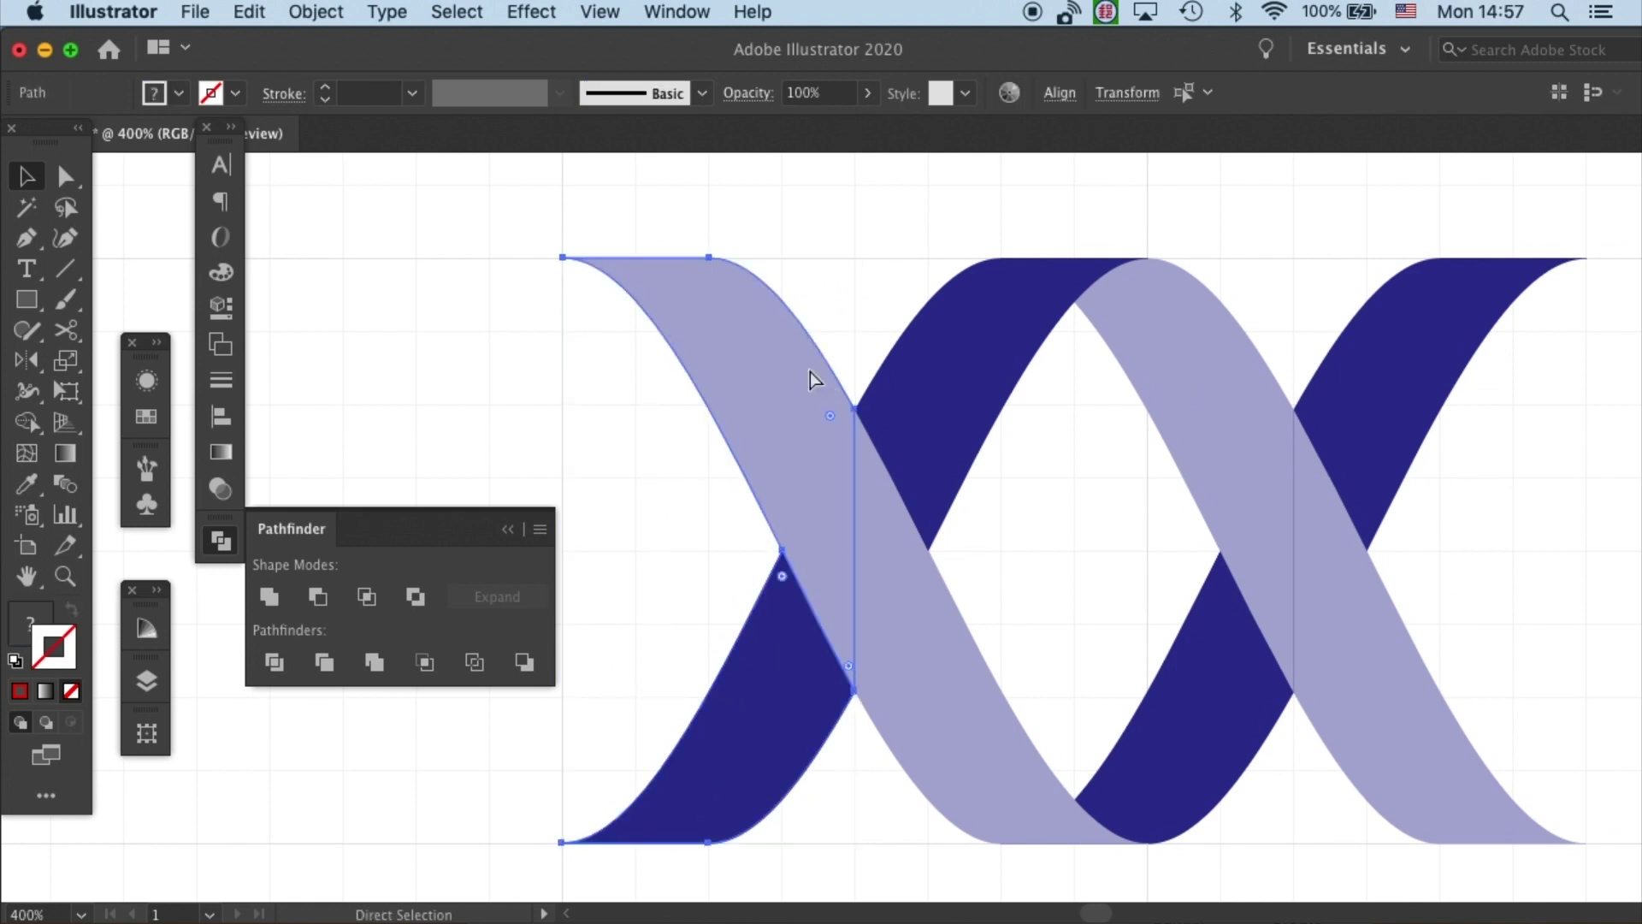
pyautogui.press('v')
pyautogui.click(1017, 655)
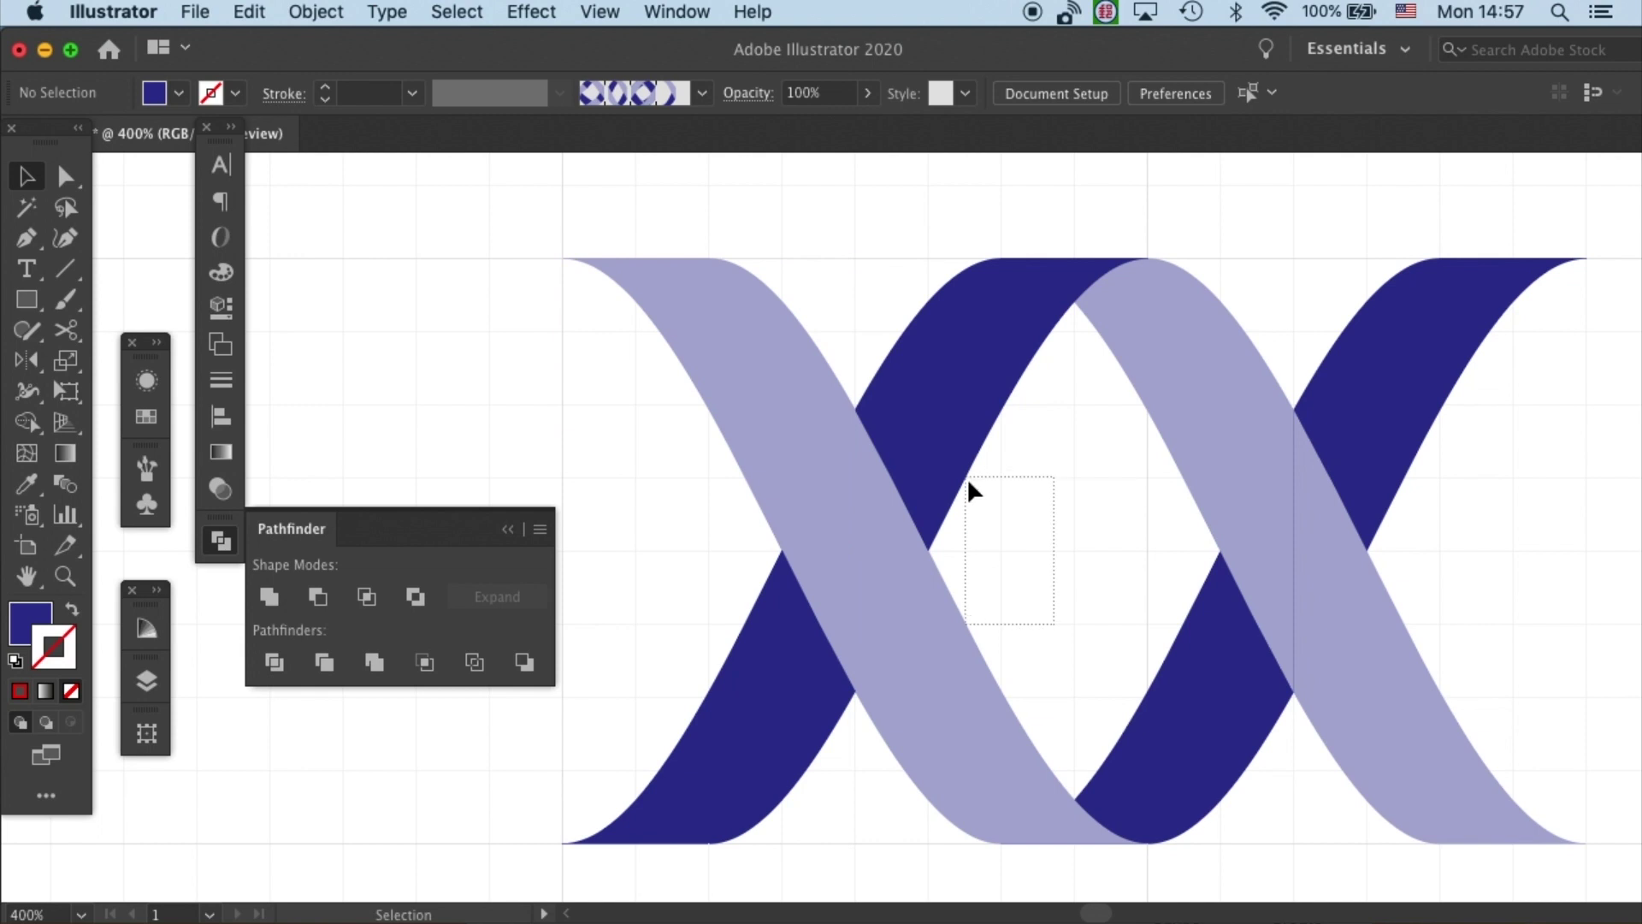
pyautogui.click(1209, 388)
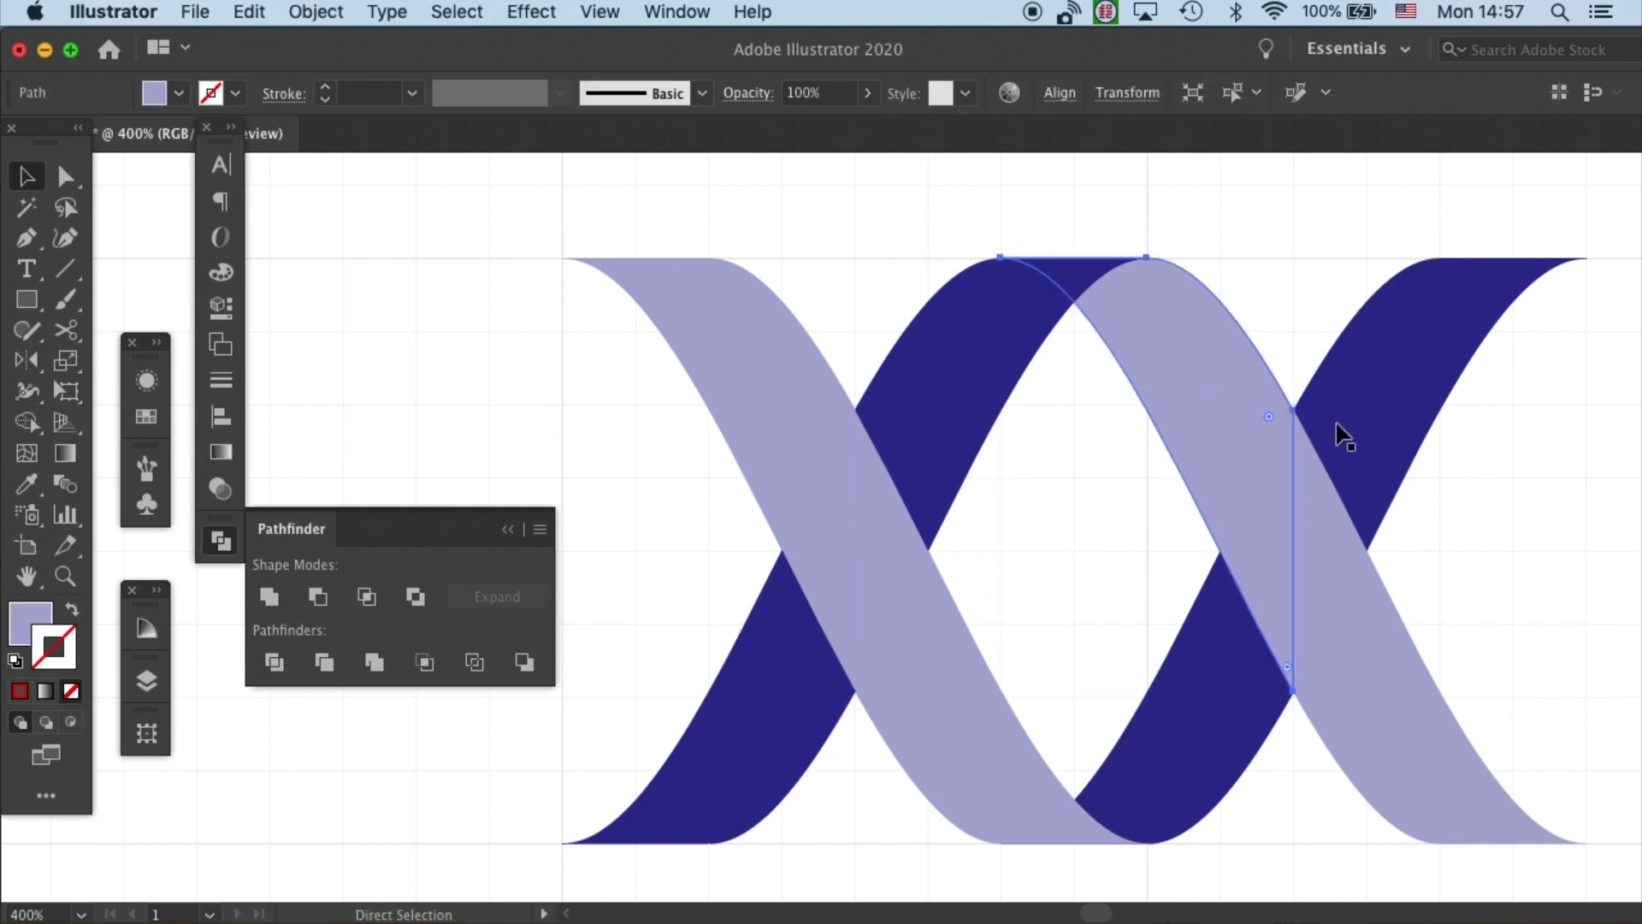
pyautogui.hscroll(2, 1355, 340)
pyautogui.click(1158, 715)
pyautogui.doubleClick(1129, 740)
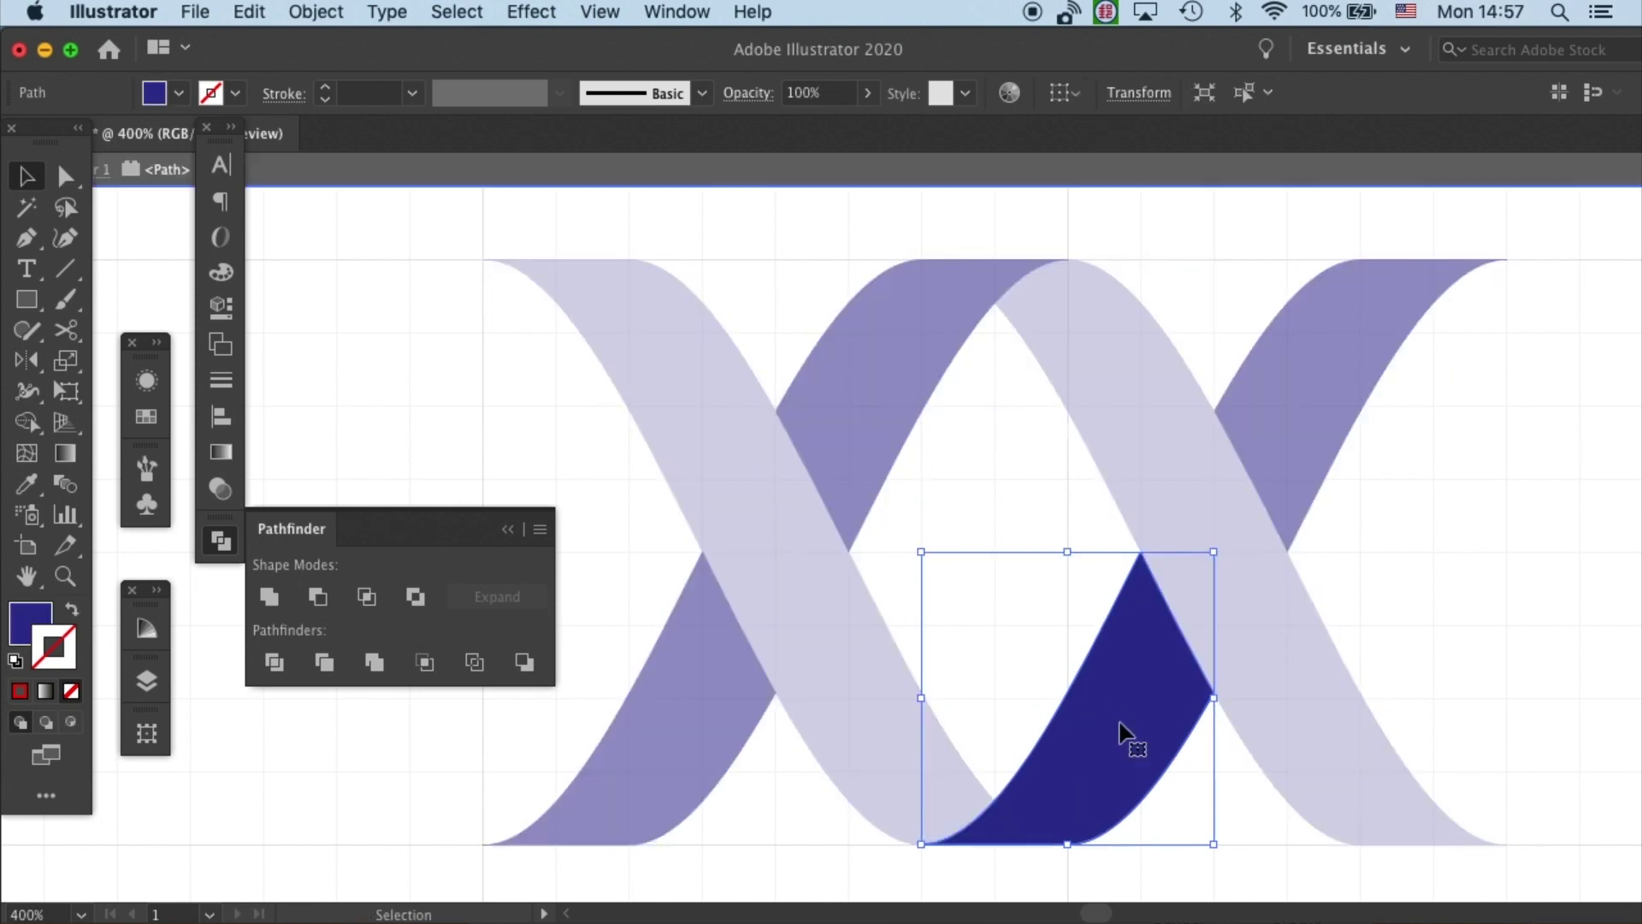
pyautogui.doubleClick(1322, 714)
pyautogui.press('Escape')
# Marquee-select all the right-hand ribbon pieces and group them with Cmd+G
pyautogui.click(1317, 684)
pyautogui.click(1386, 505)
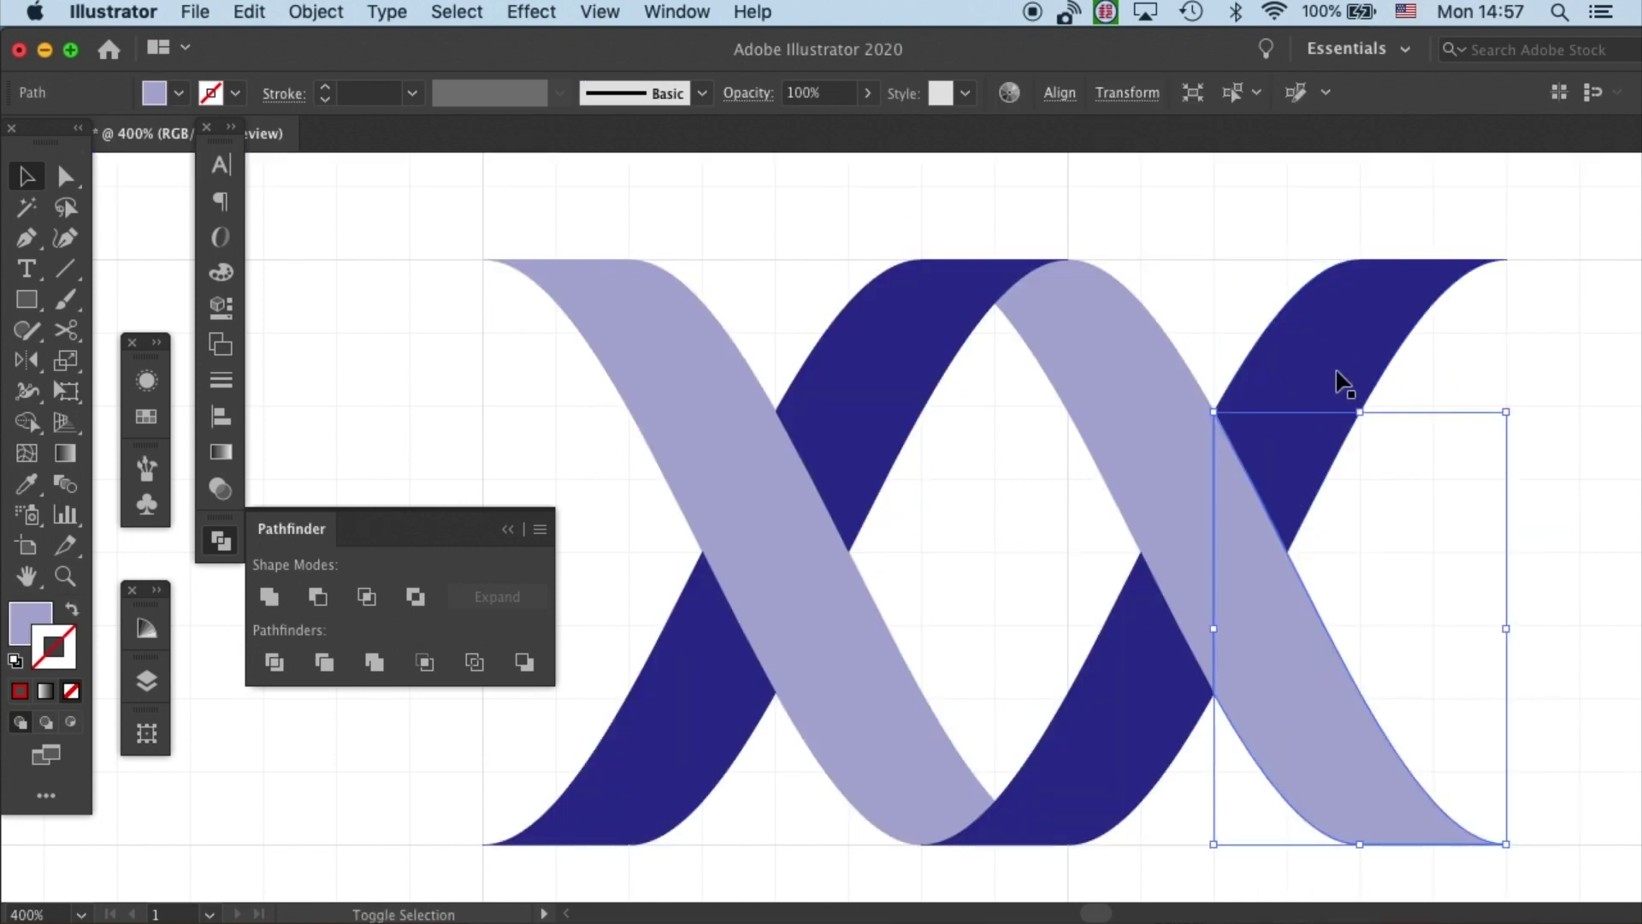
pyautogui.click(1372, 392)
pyautogui.moveTo(1454, 432); pyautogui.dragTo(1302, 757)
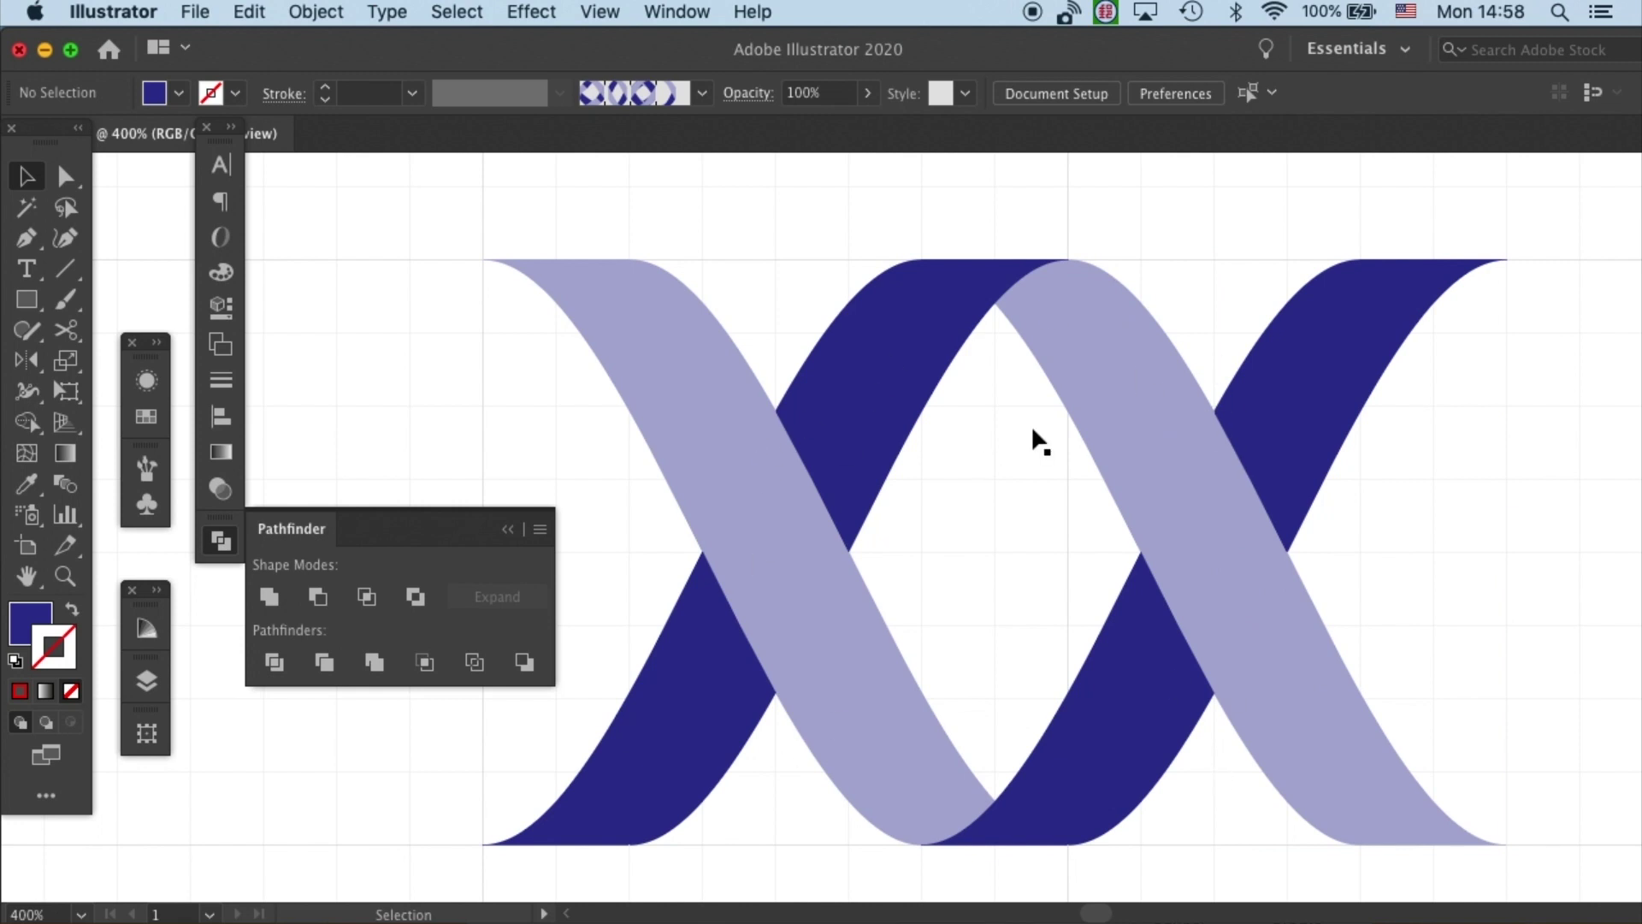
pyautogui.moveTo(1399, 425); pyautogui.dragTo(1289, 695)
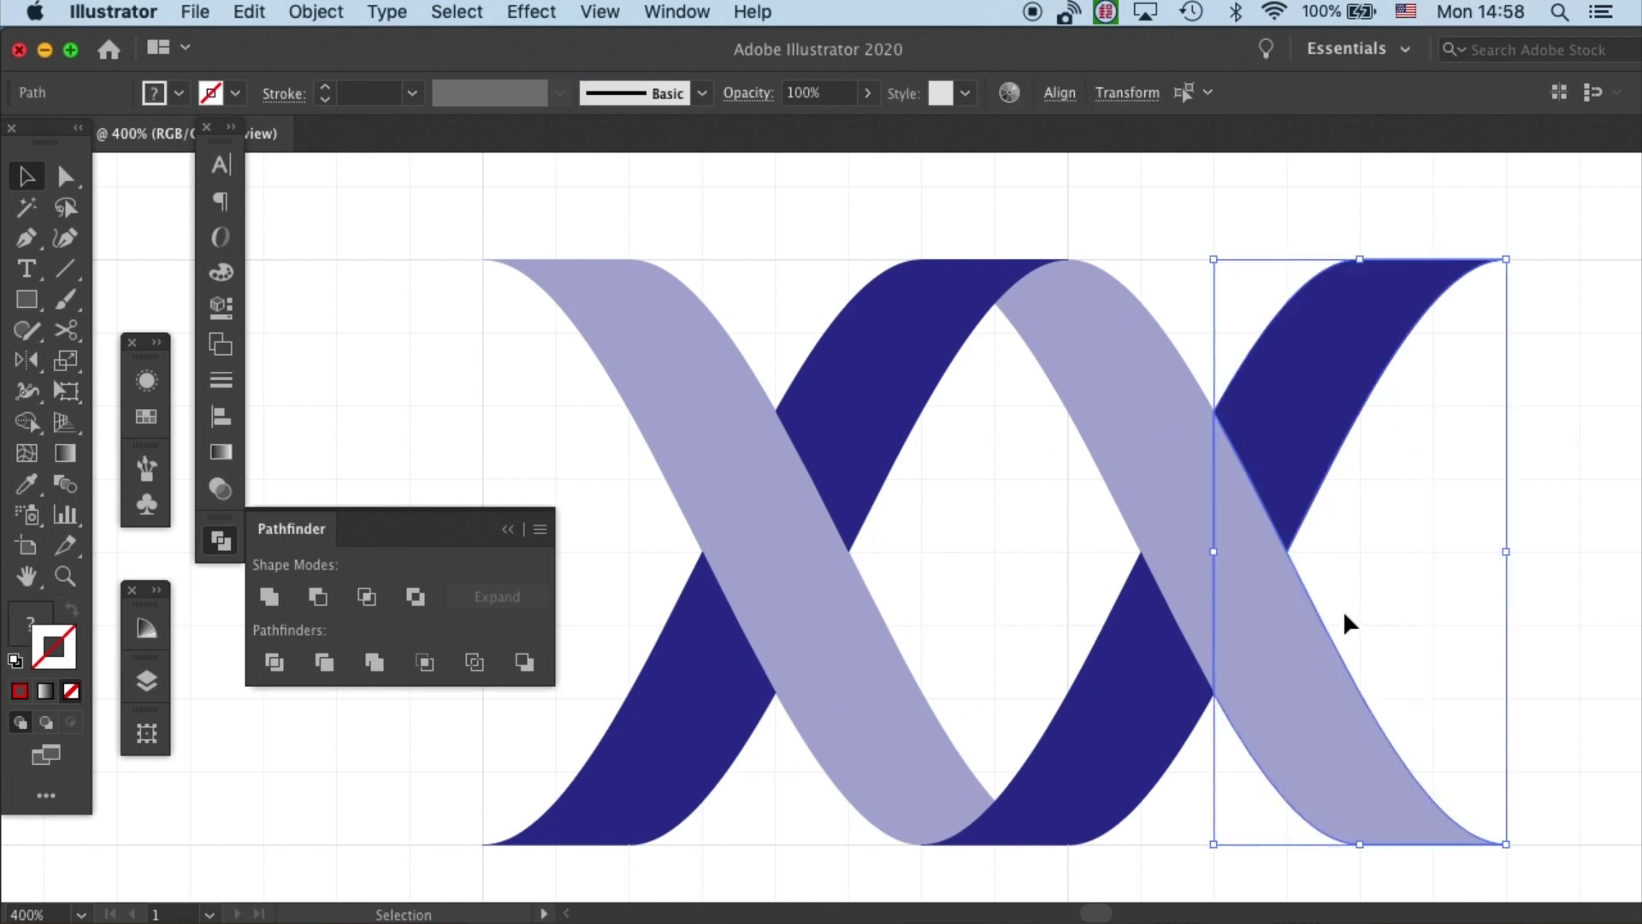
pyautogui.press('super+g')
pyautogui.click(1147, 262)
# Group the middle light and dark crossover pieces together, then zoom out
pyautogui.moveTo(1158, 218); pyautogui.dragTo(1059, 424)
pyautogui.click(896, 780)
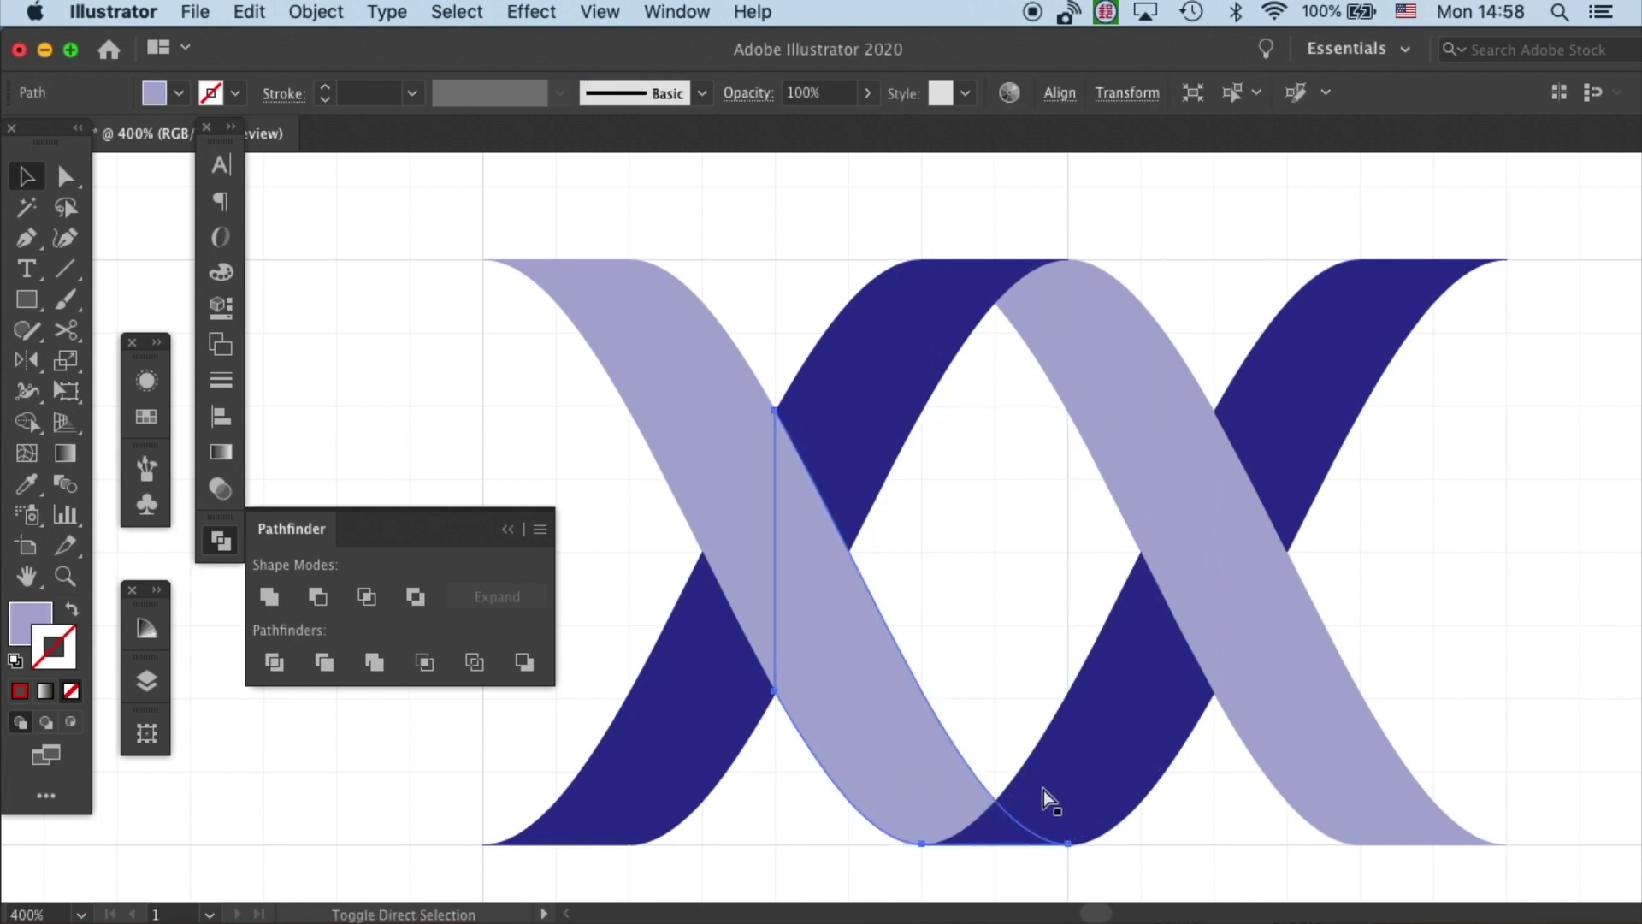
pyautogui.click(962, 535)
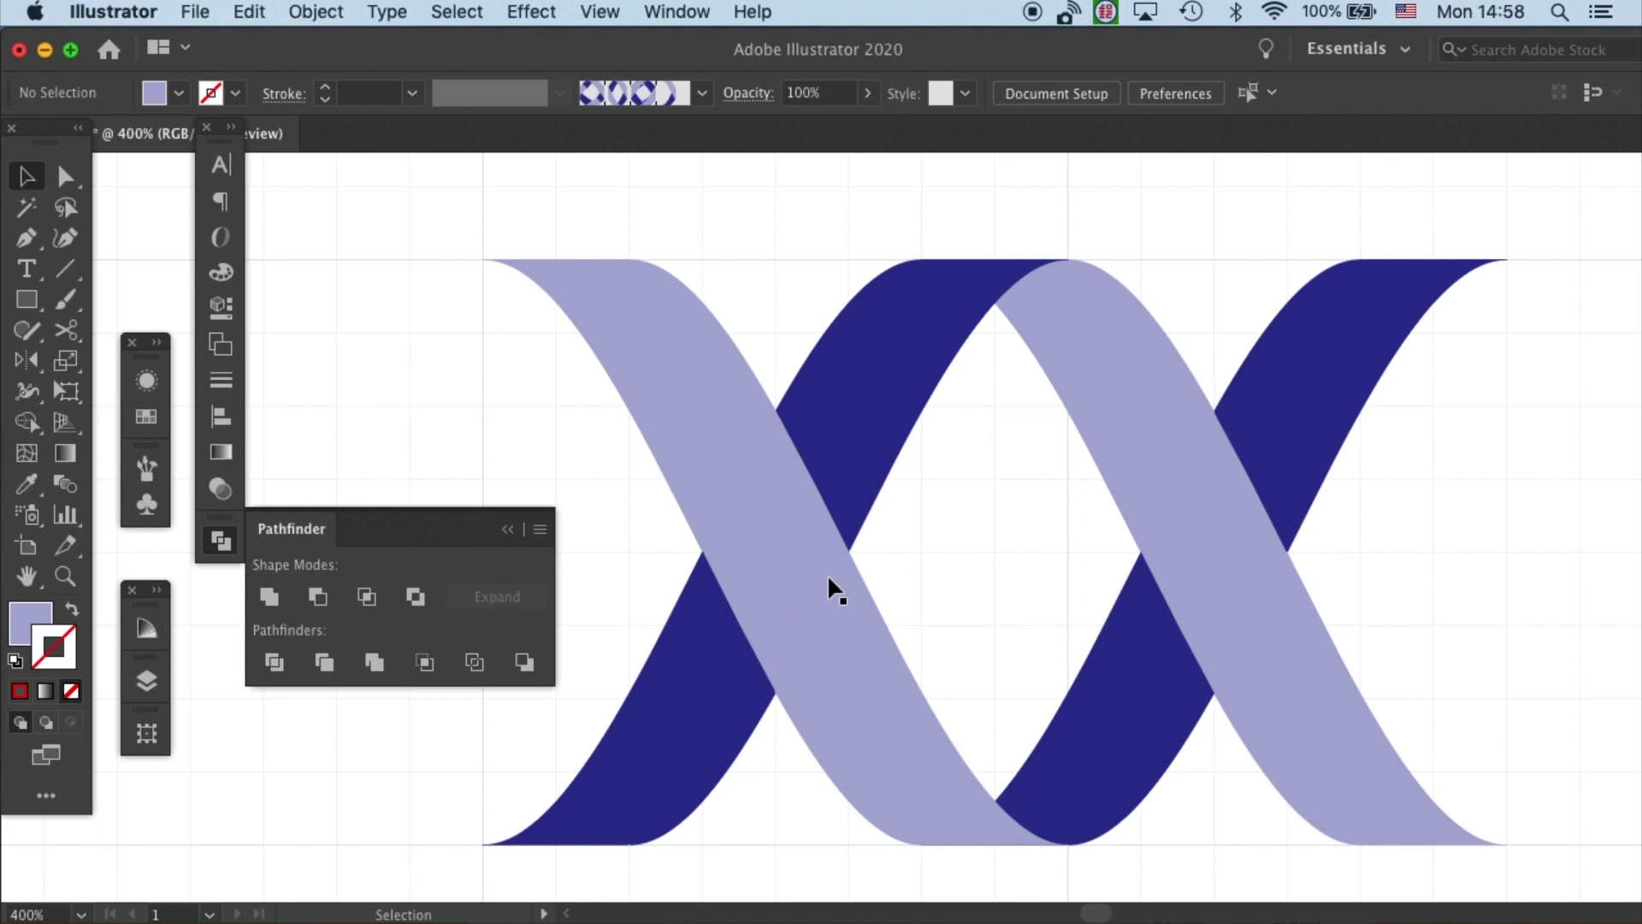
pyautogui.doubleClick(1102, 393)
pyautogui.press('Escape')
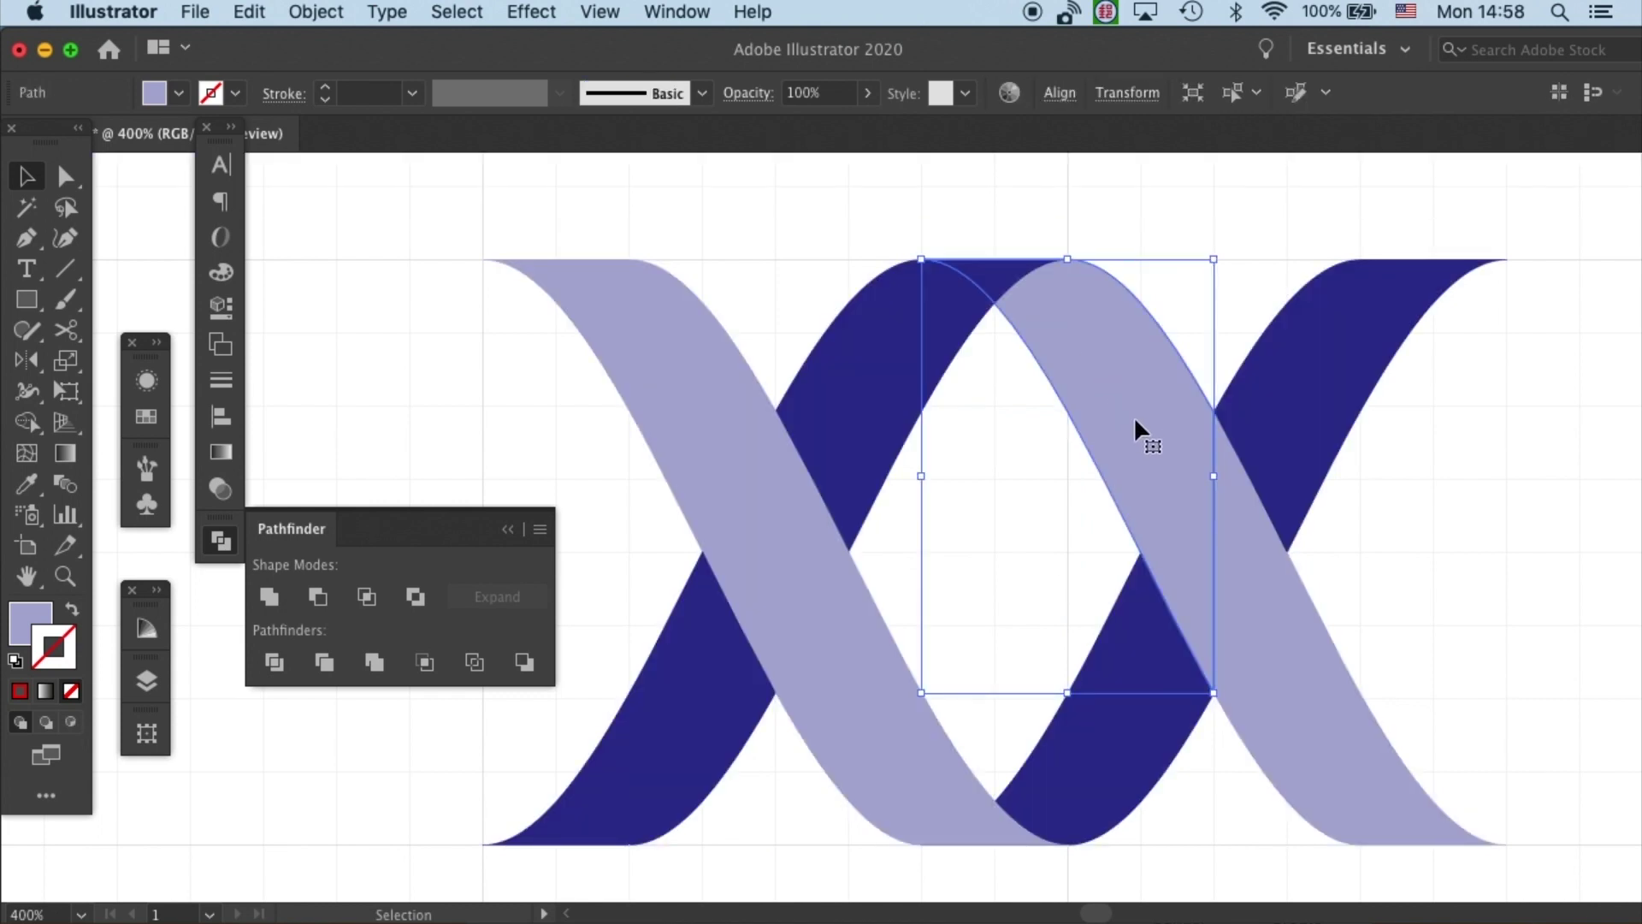
pyautogui.click(1167, 220)
pyautogui.click(941, 306)
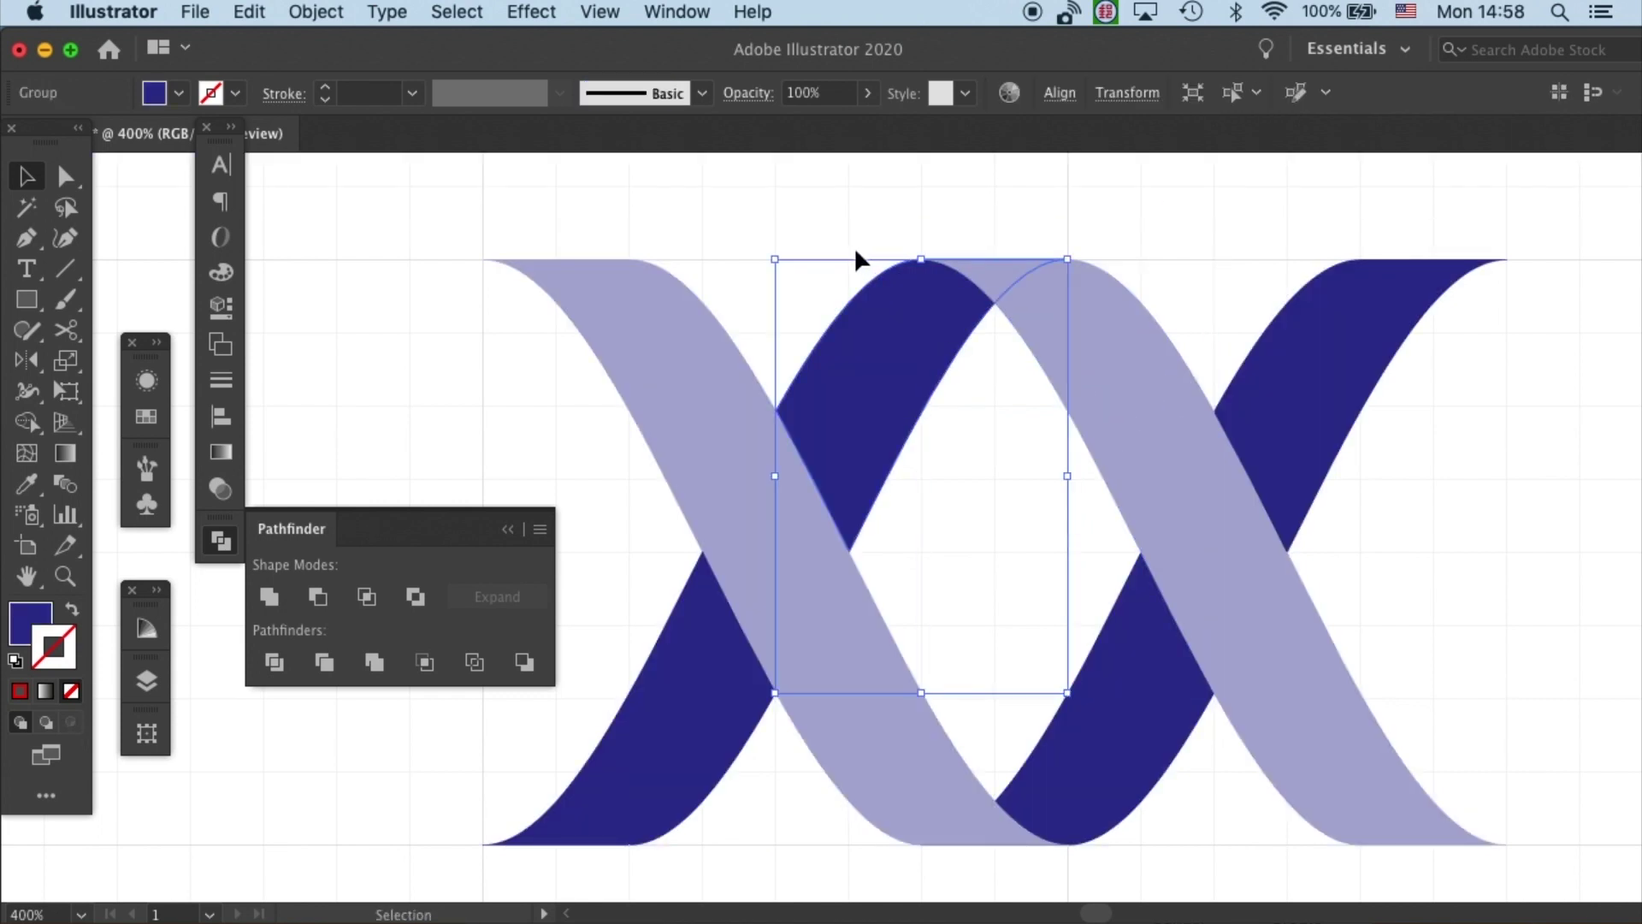
pyautogui.moveTo(848, 218); pyautogui.dragTo(1170, 823)
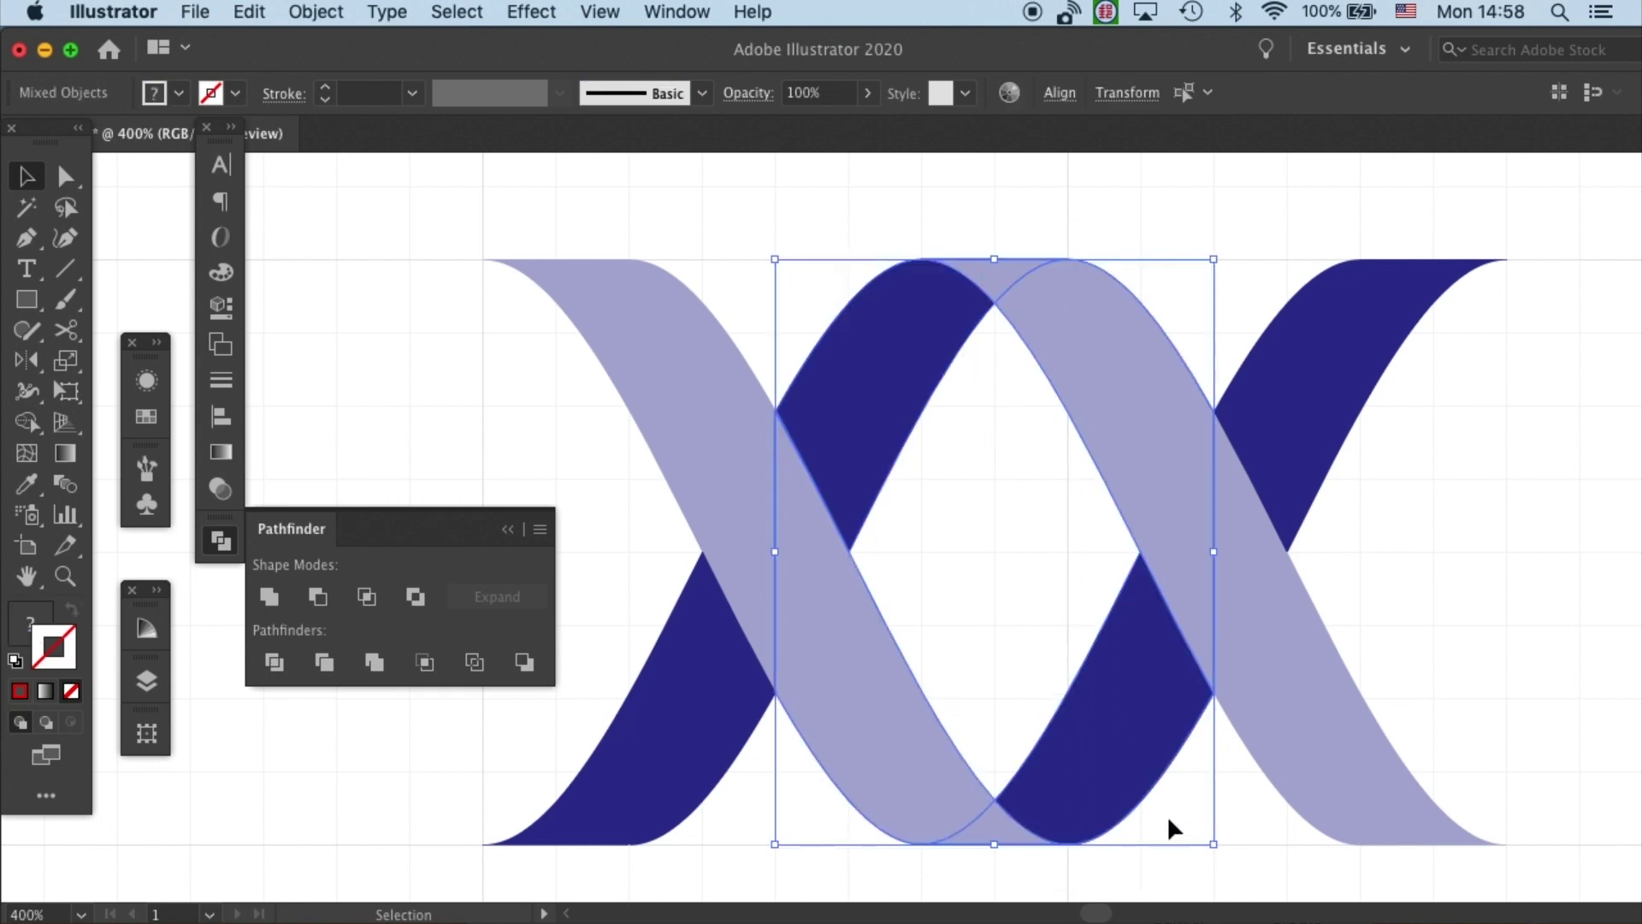
pyautogui.press('super+g')
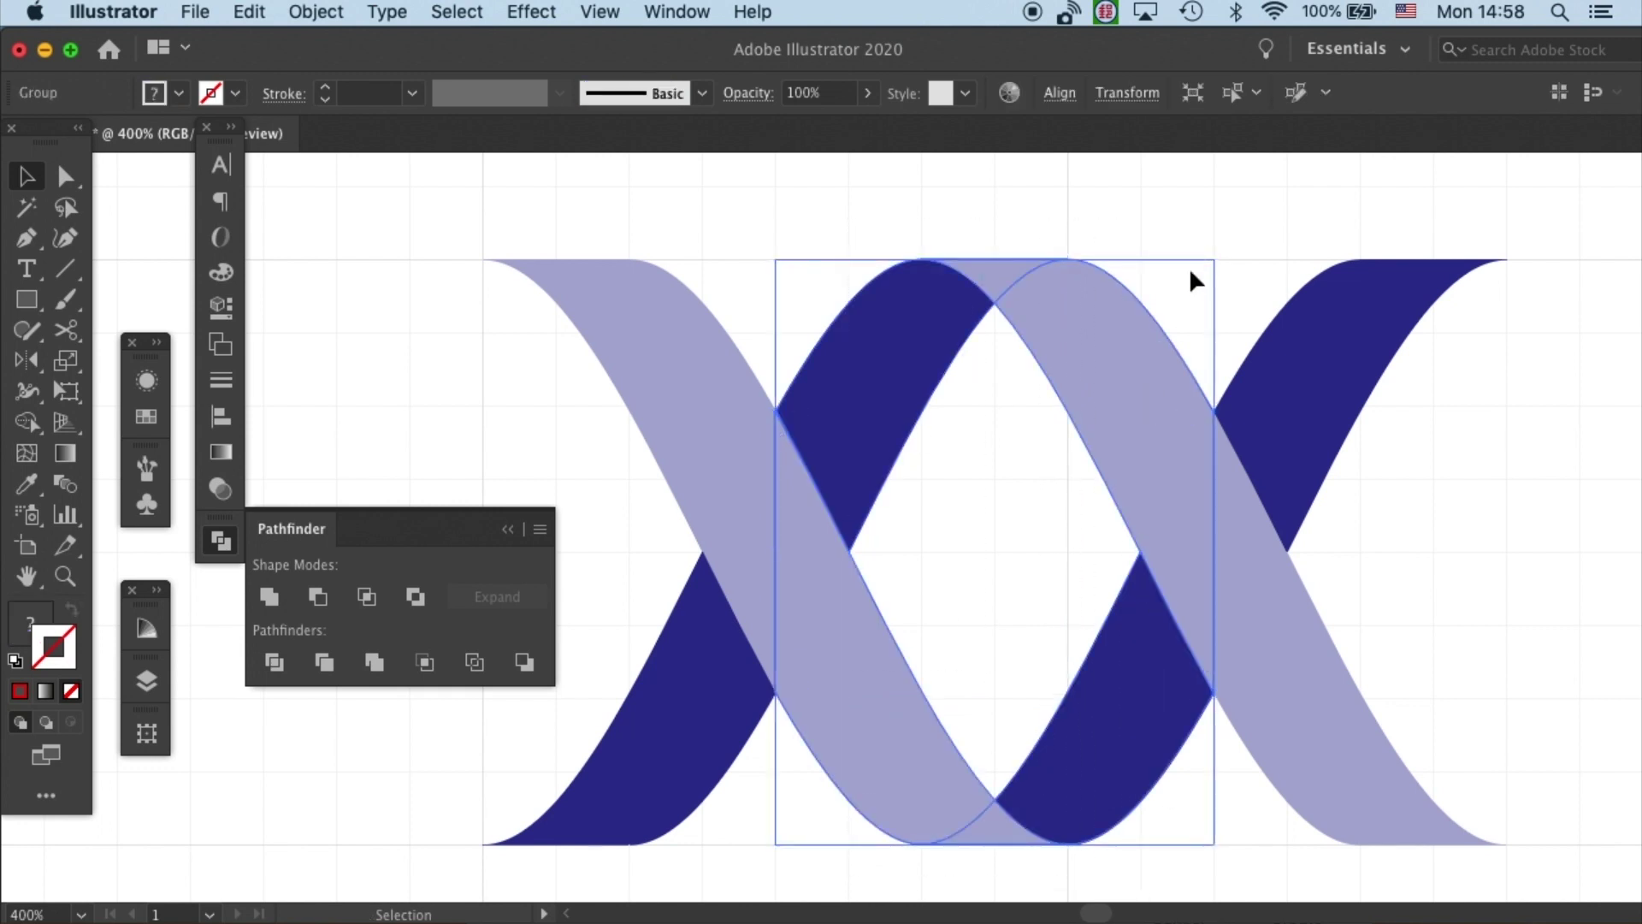
pyautogui.click(1282, 235)
pyautogui.press('super+minus')
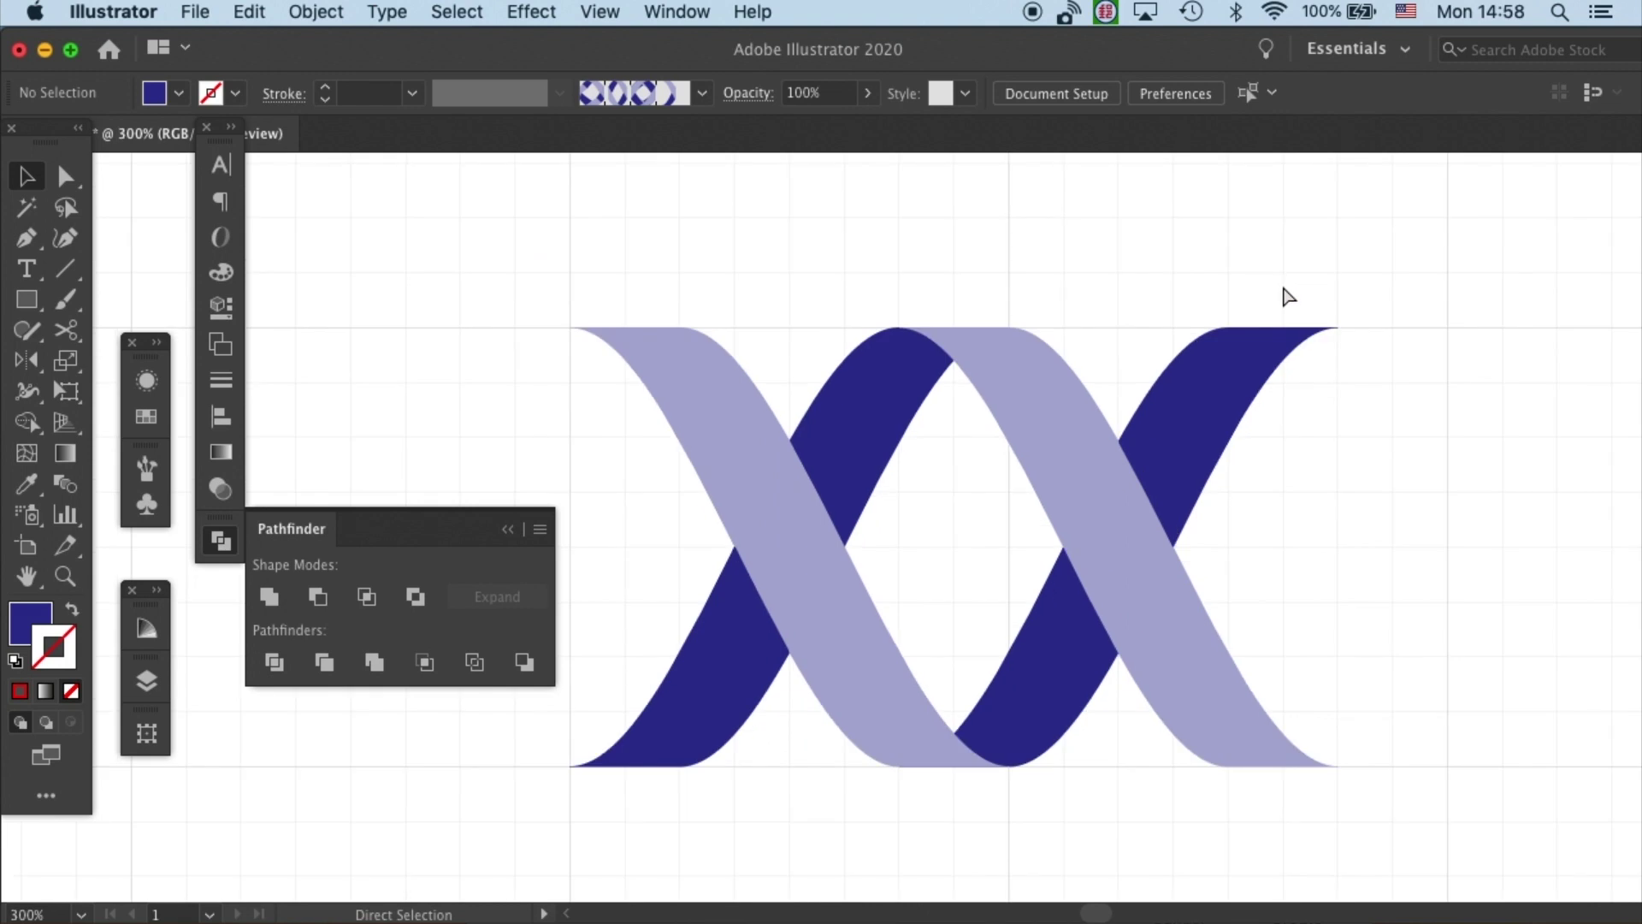
pyautogui.press('super+minus')
pyautogui.press('super+minus')
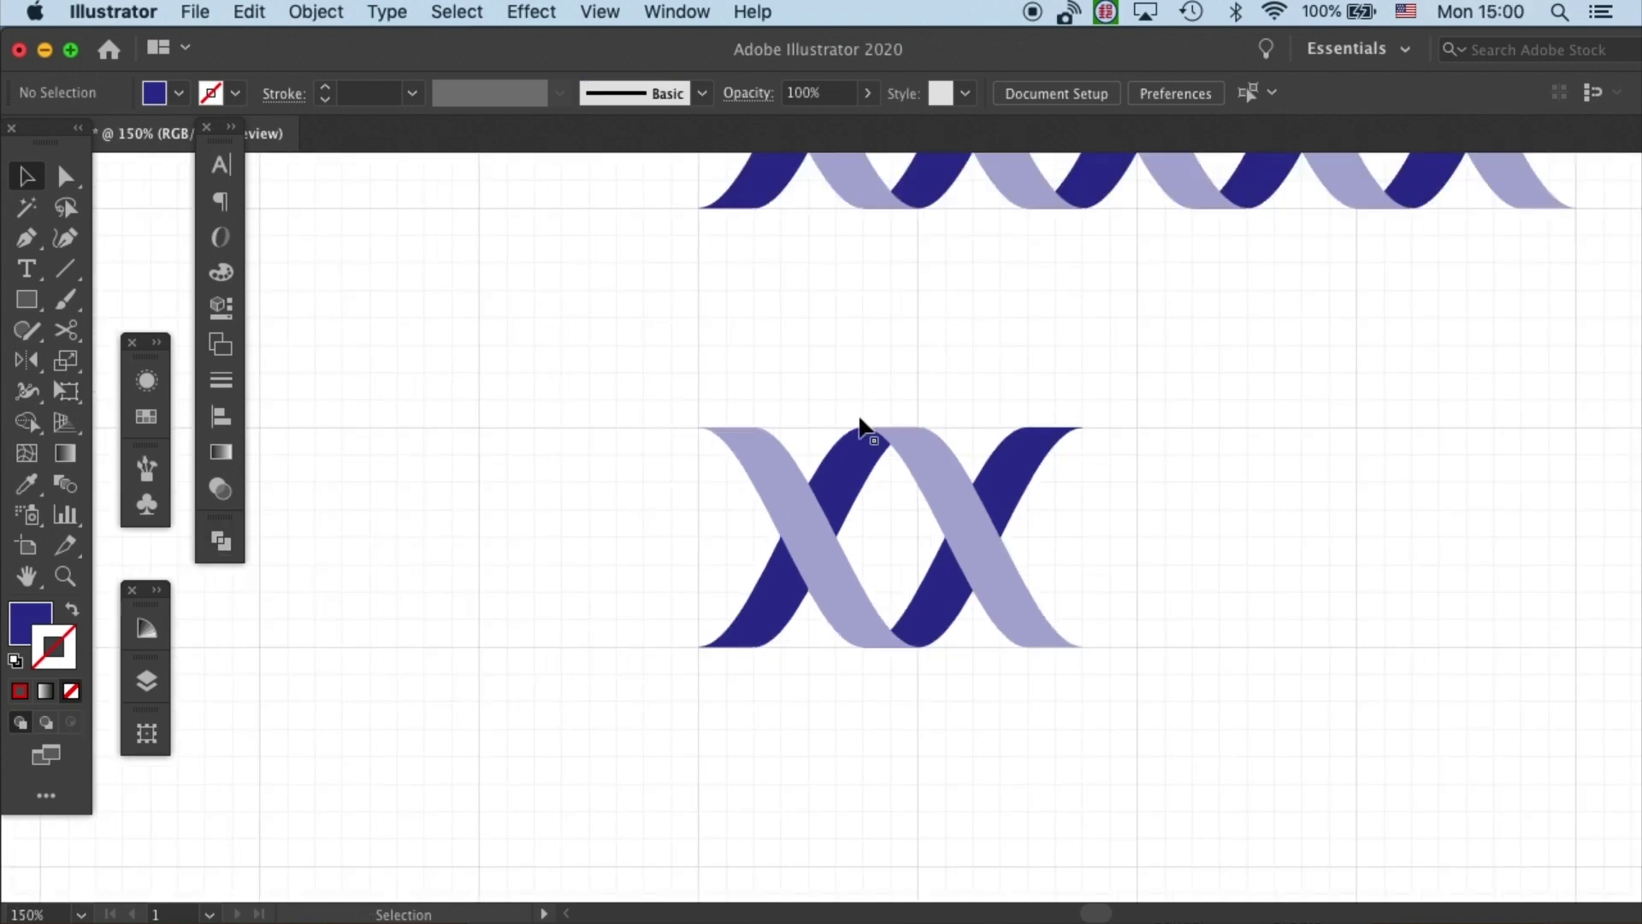
# Create a new Pattern Brush from the selected middle crossover group
pyautogui.click(924, 450)
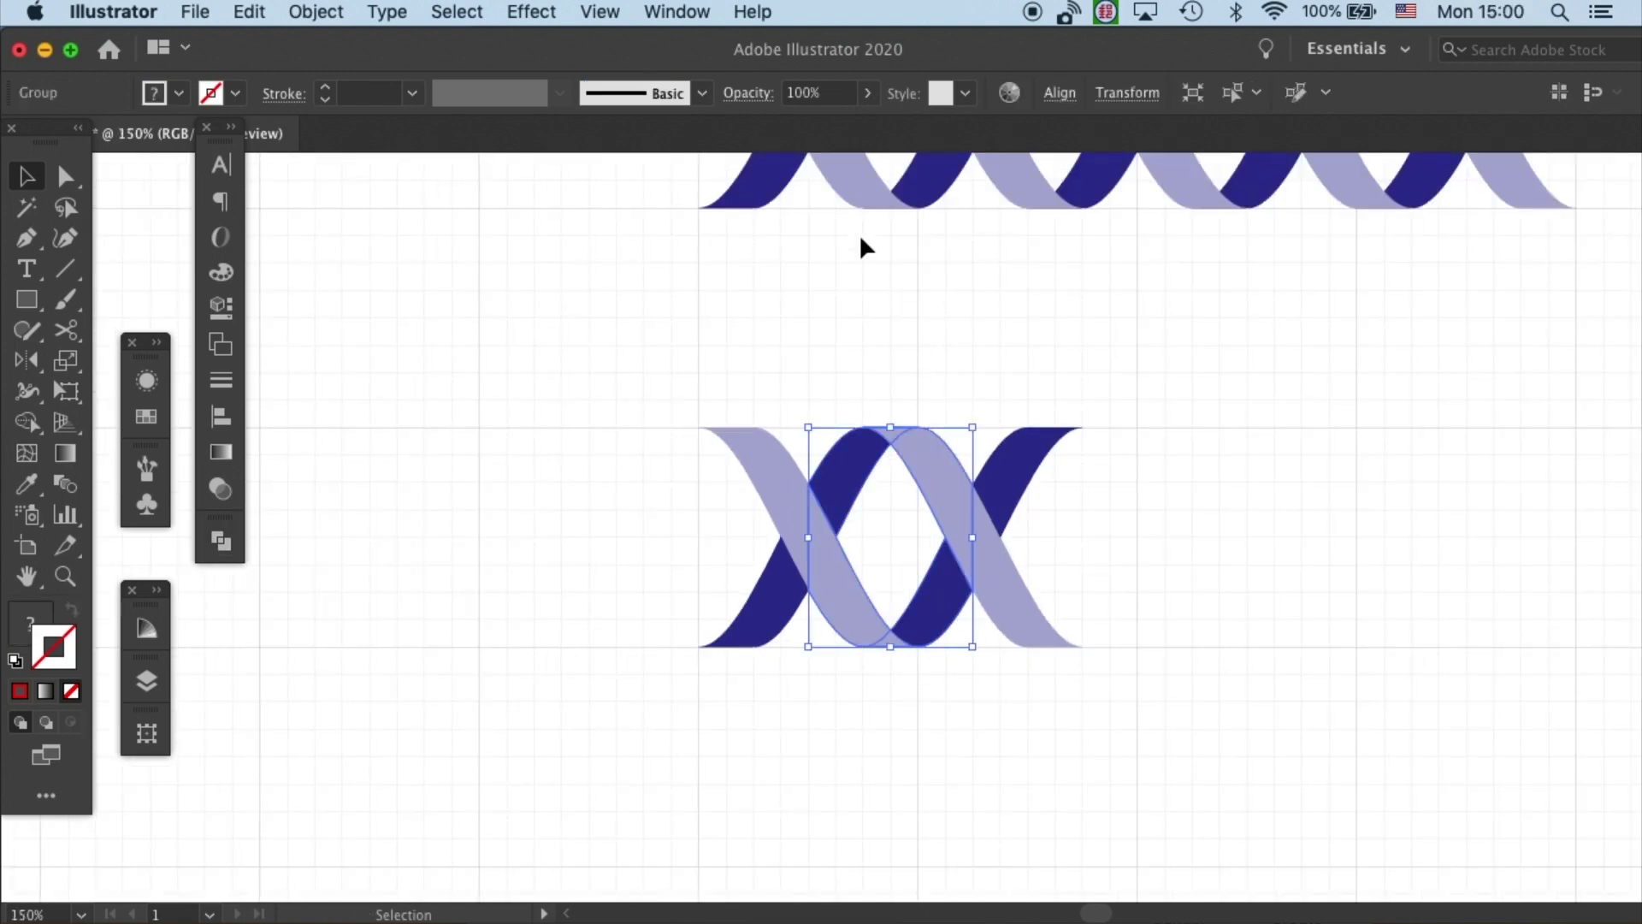
pyautogui.click(702, 93)
pyautogui.click(700, 117)
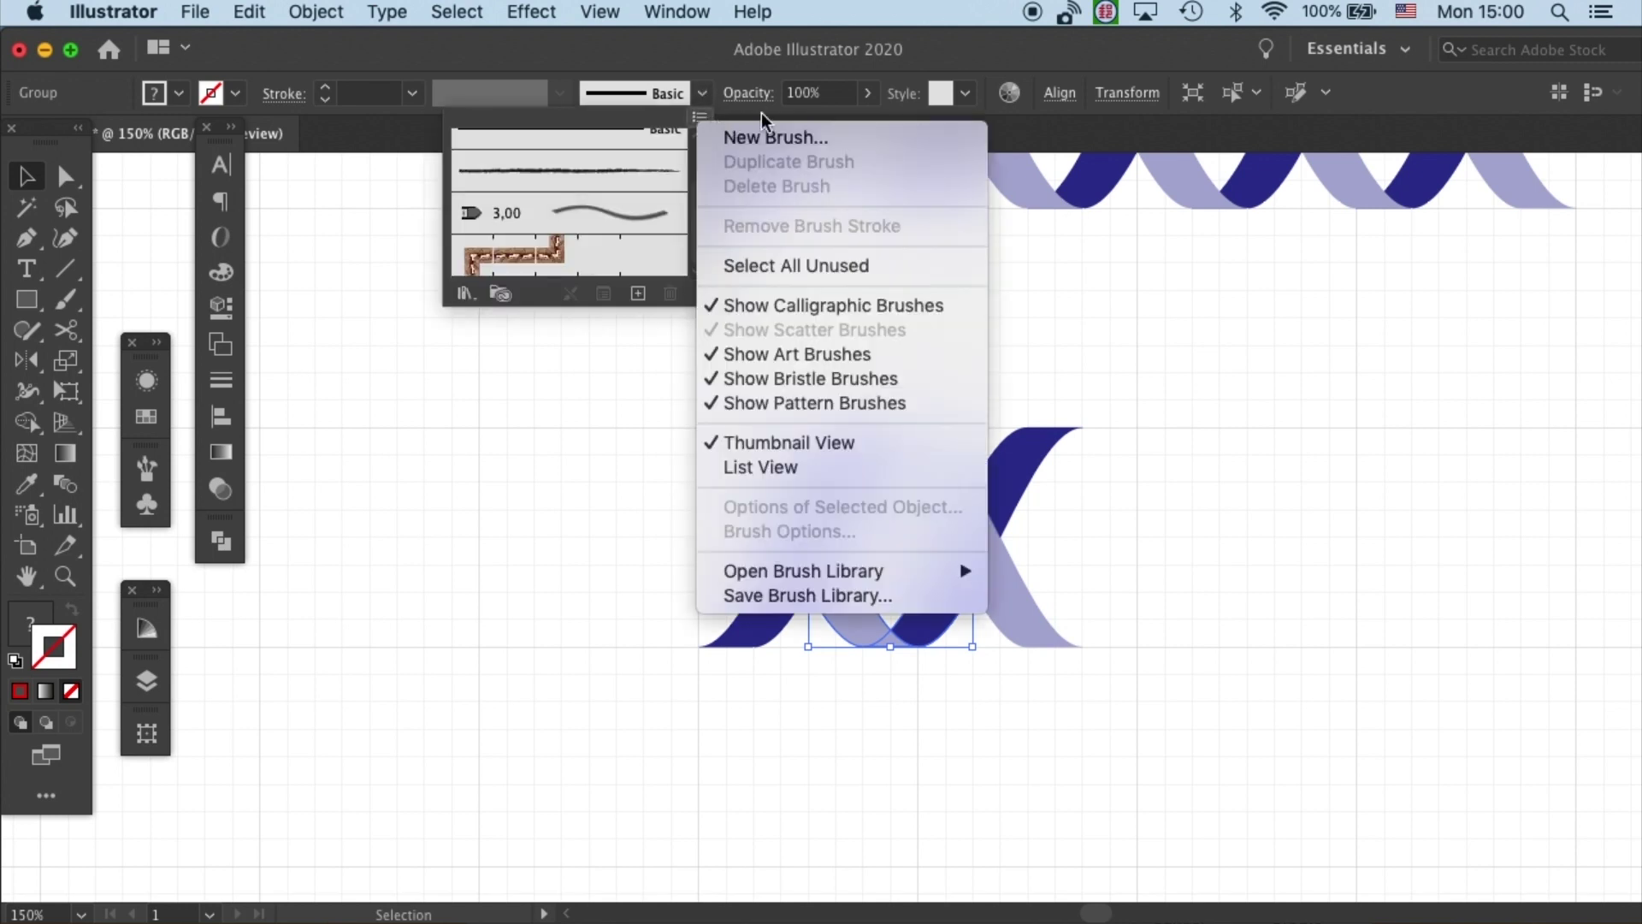
pyautogui.click(802, 137)
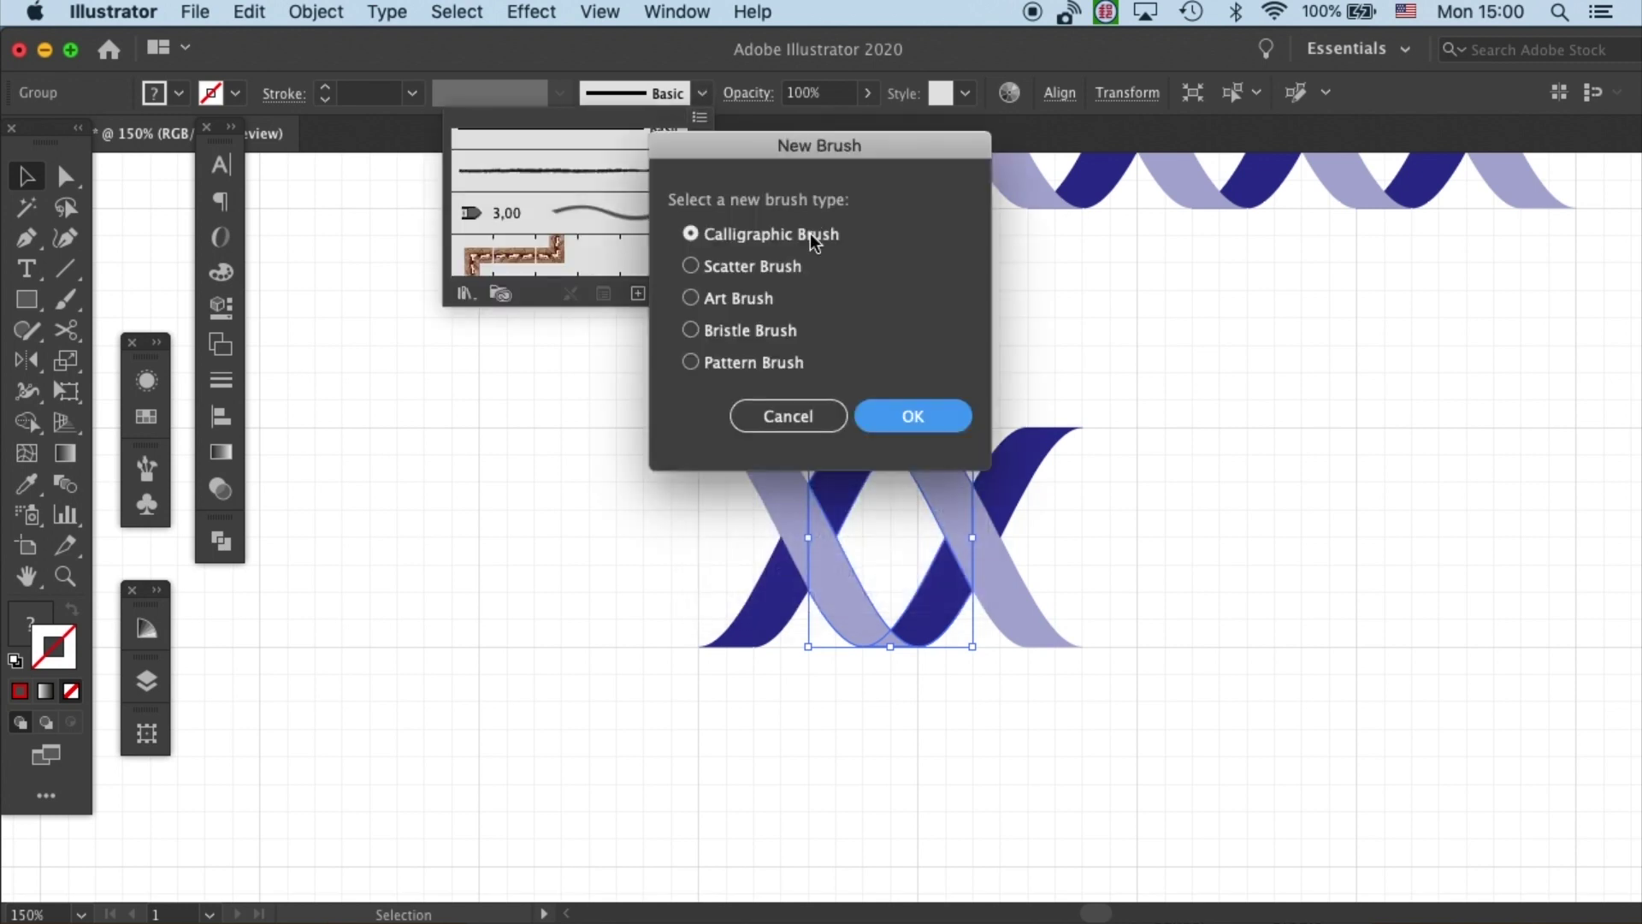
pyautogui.click(757, 363)
pyautogui.click(910, 418)
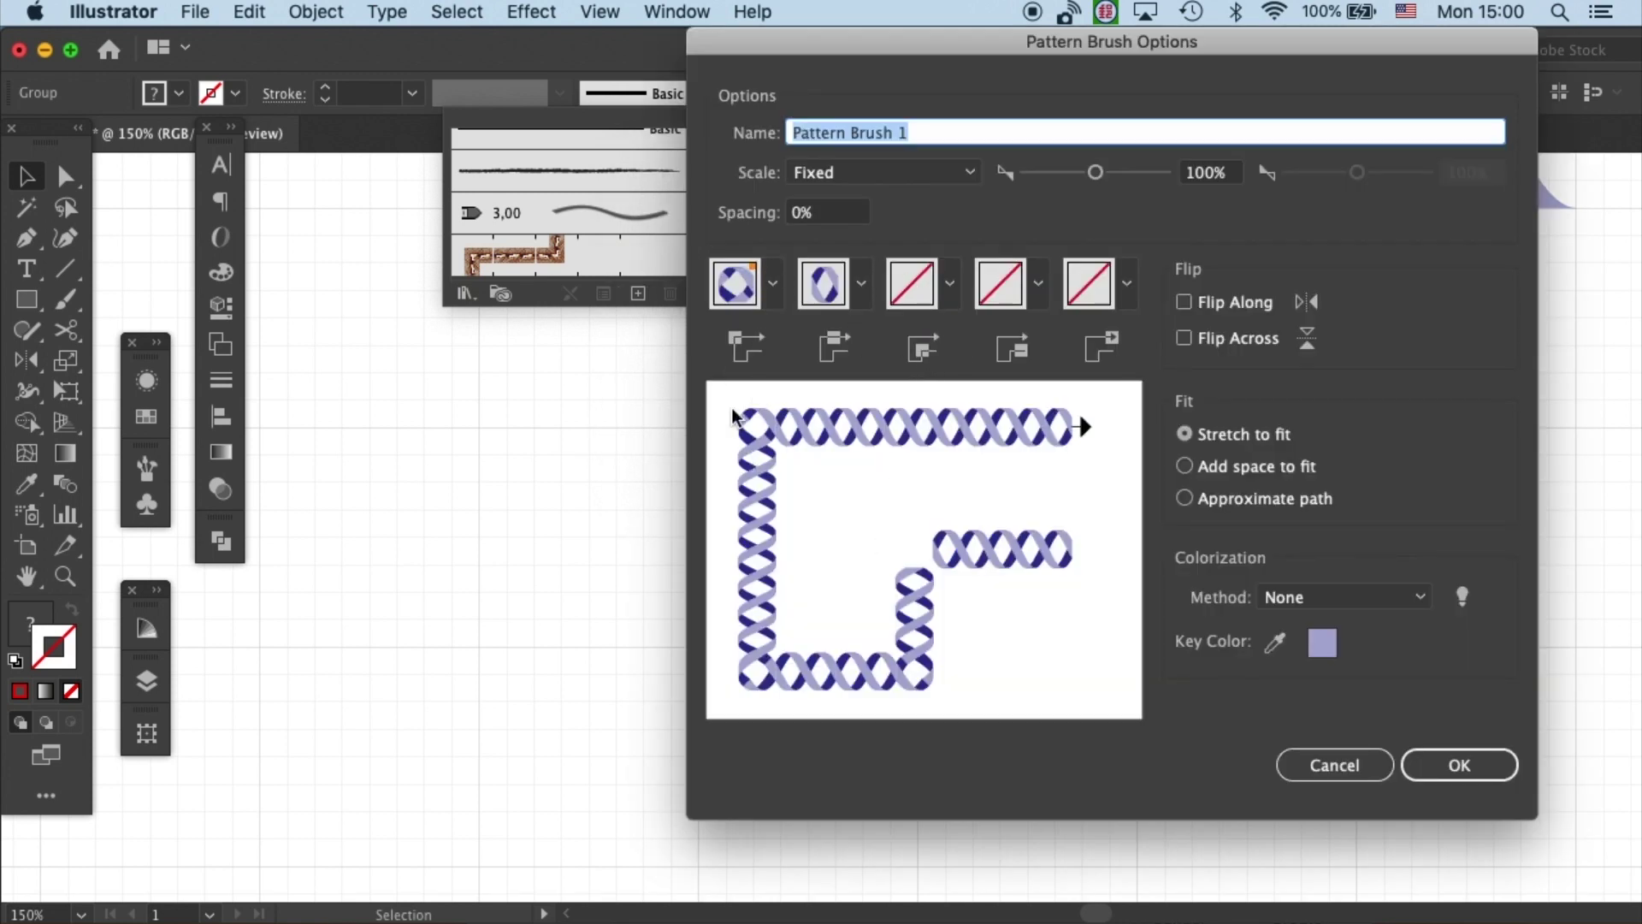
# Set both outer and inner corner tiles to Auto-Overlap and save Pattern Brush 1
pyautogui.click(773, 283)
pyautogui.click(680, 539)
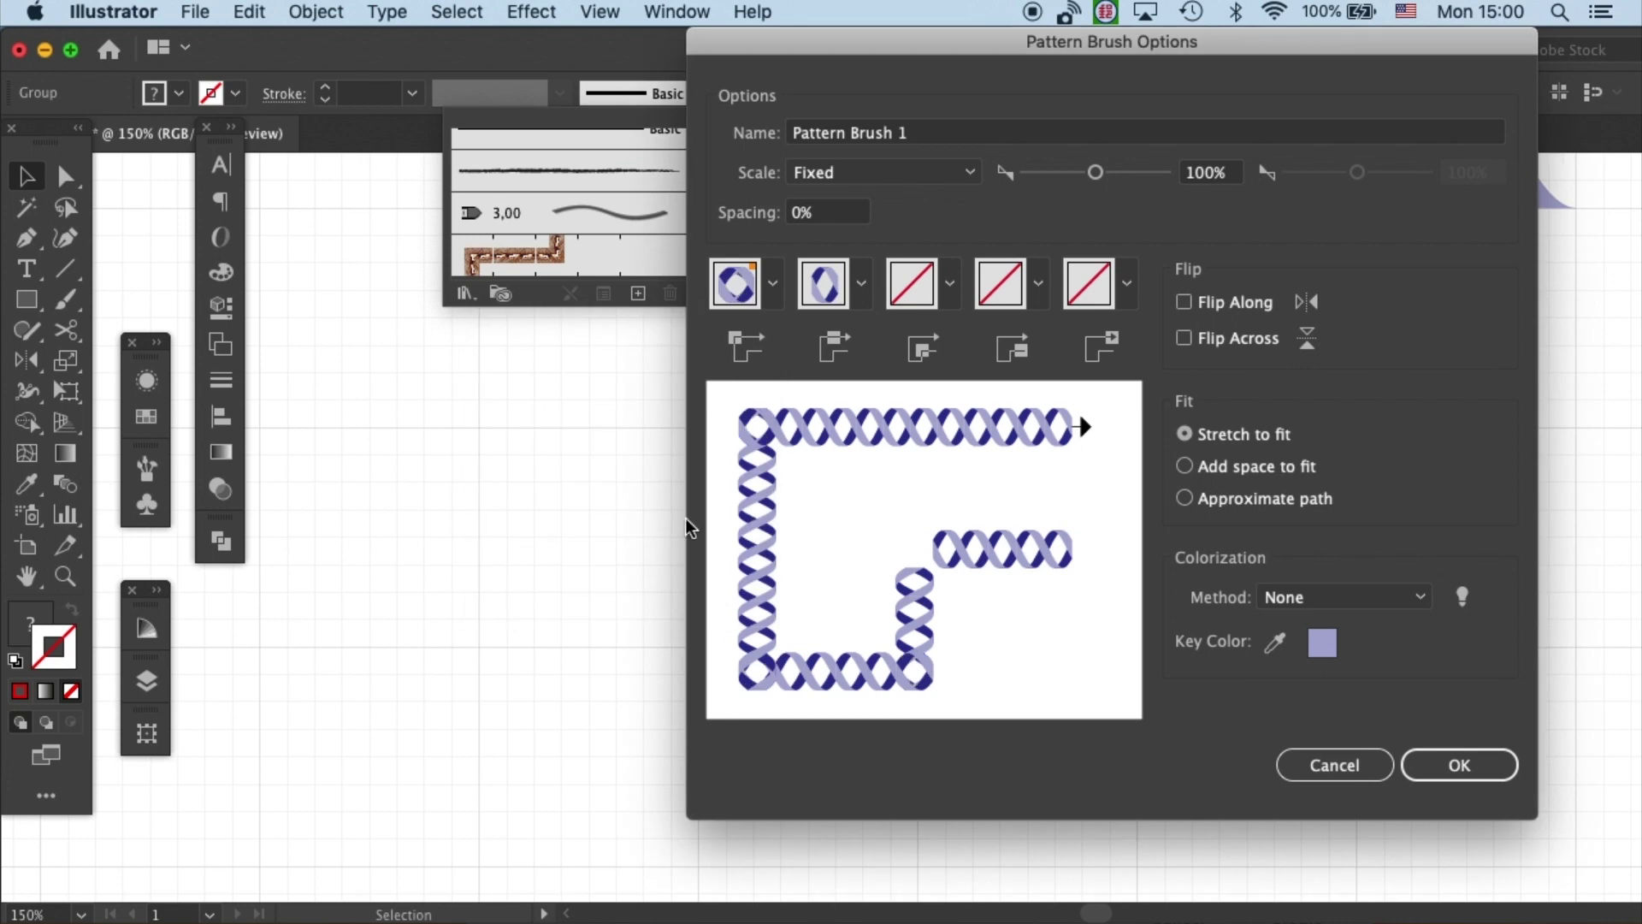
pyautogui.click(953, 289)
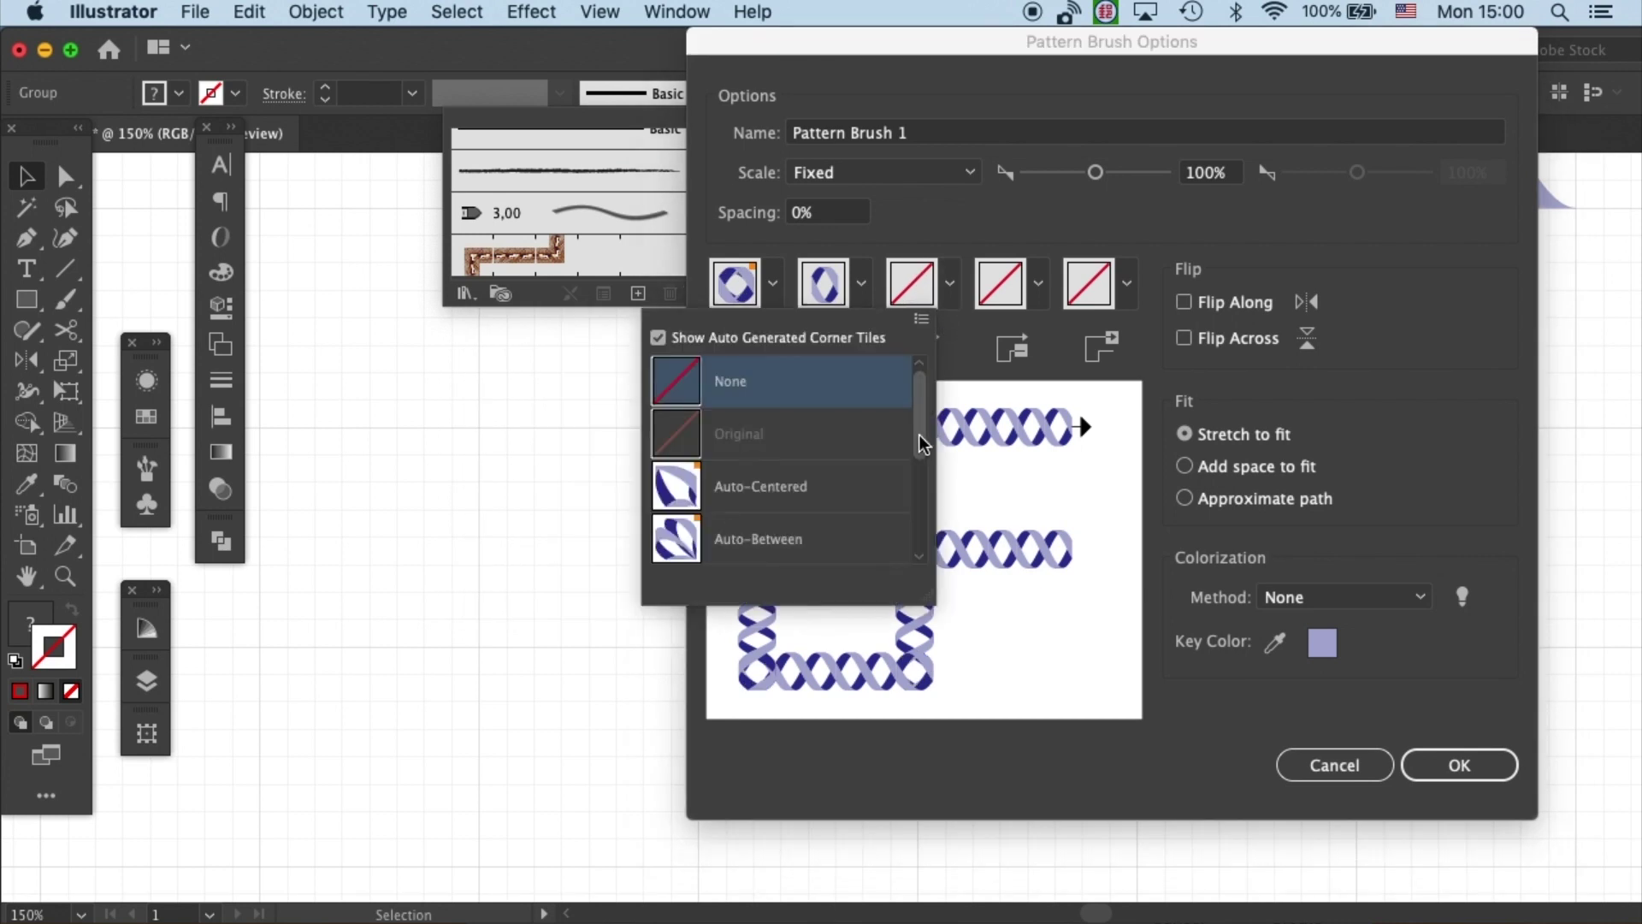
pyautogui.moveTo(921, 446); pyautogui.dragTo(925, 583)
pyautogui.click(800, 435)
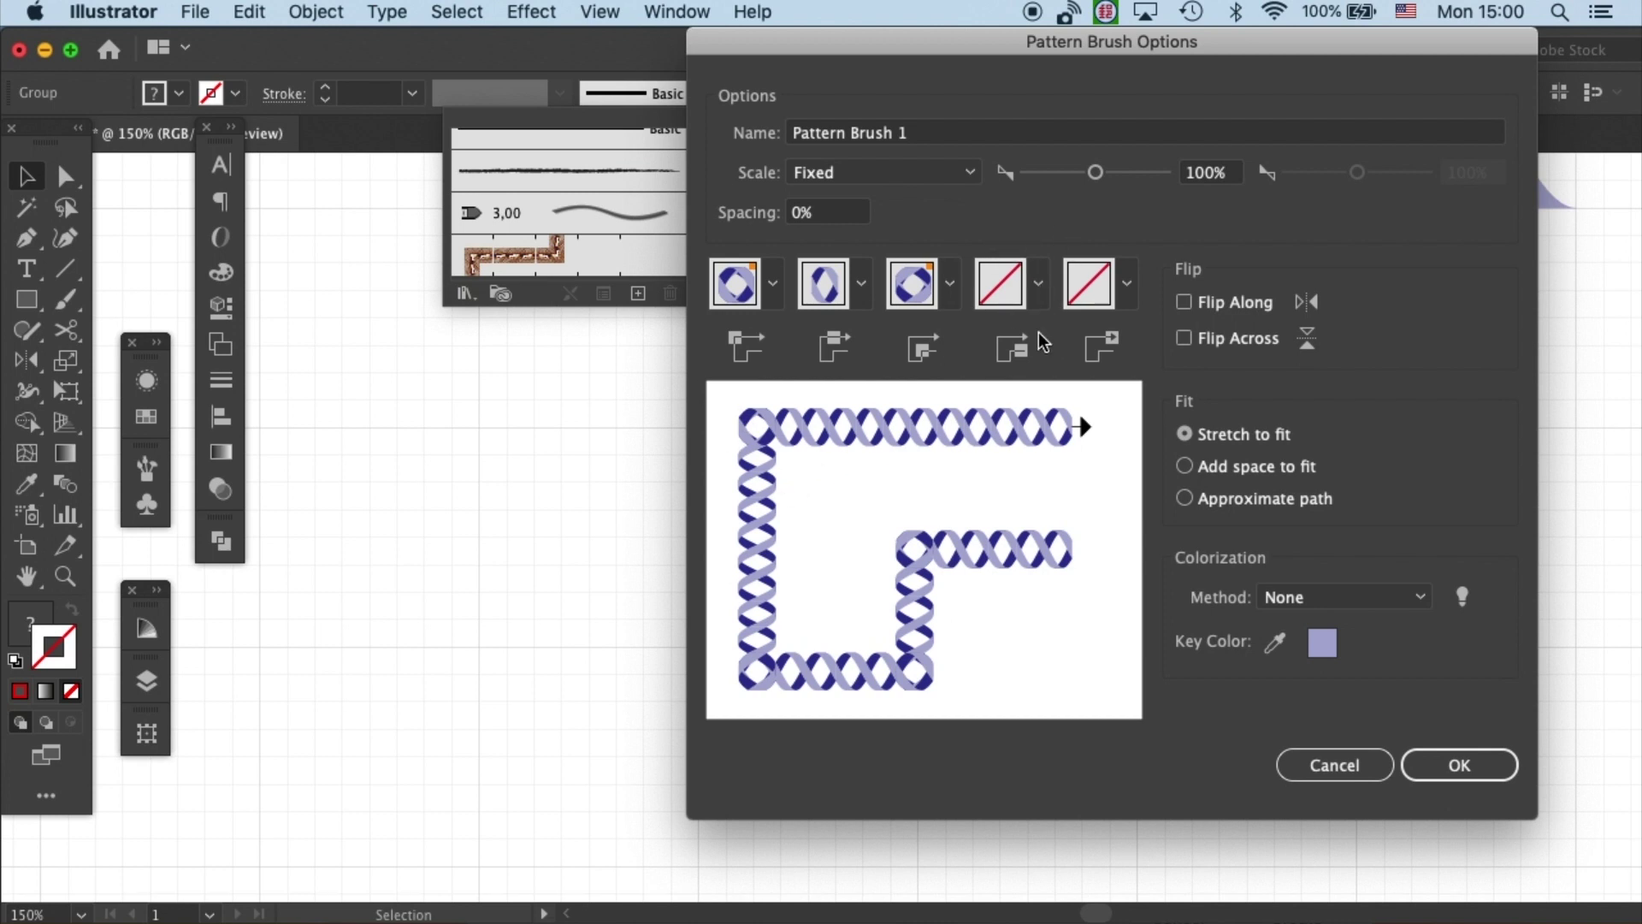
pyautogui.click(1459, 766)
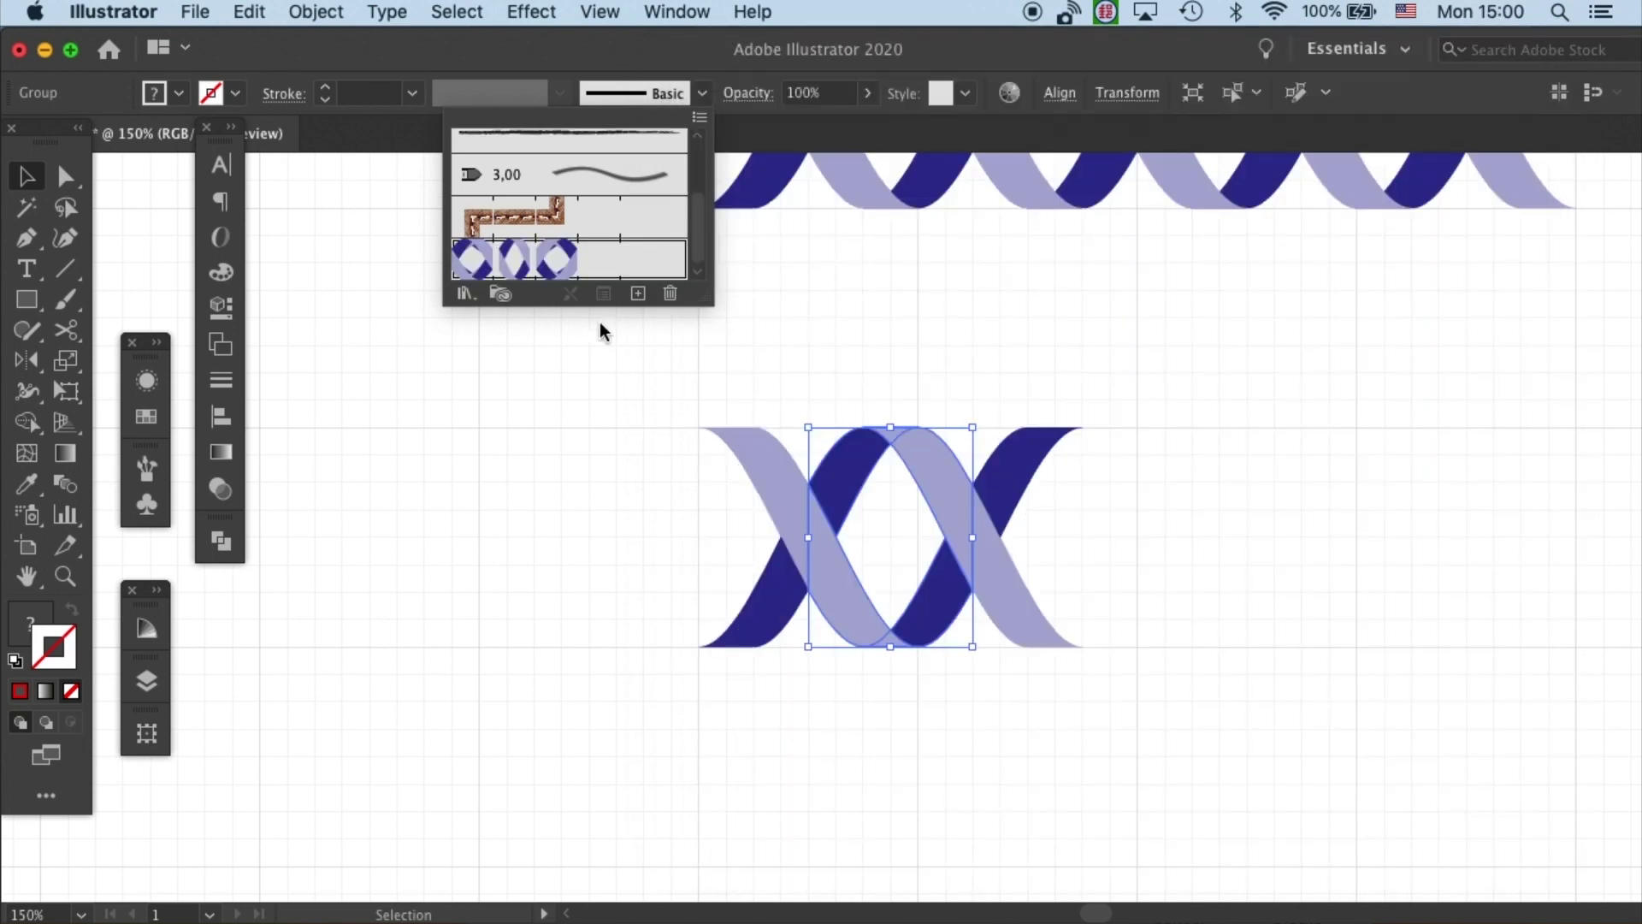
# Draw a three-anchor curved path with the Pen tool below the helix, then reselect it
pyautogui.click(64, 269)
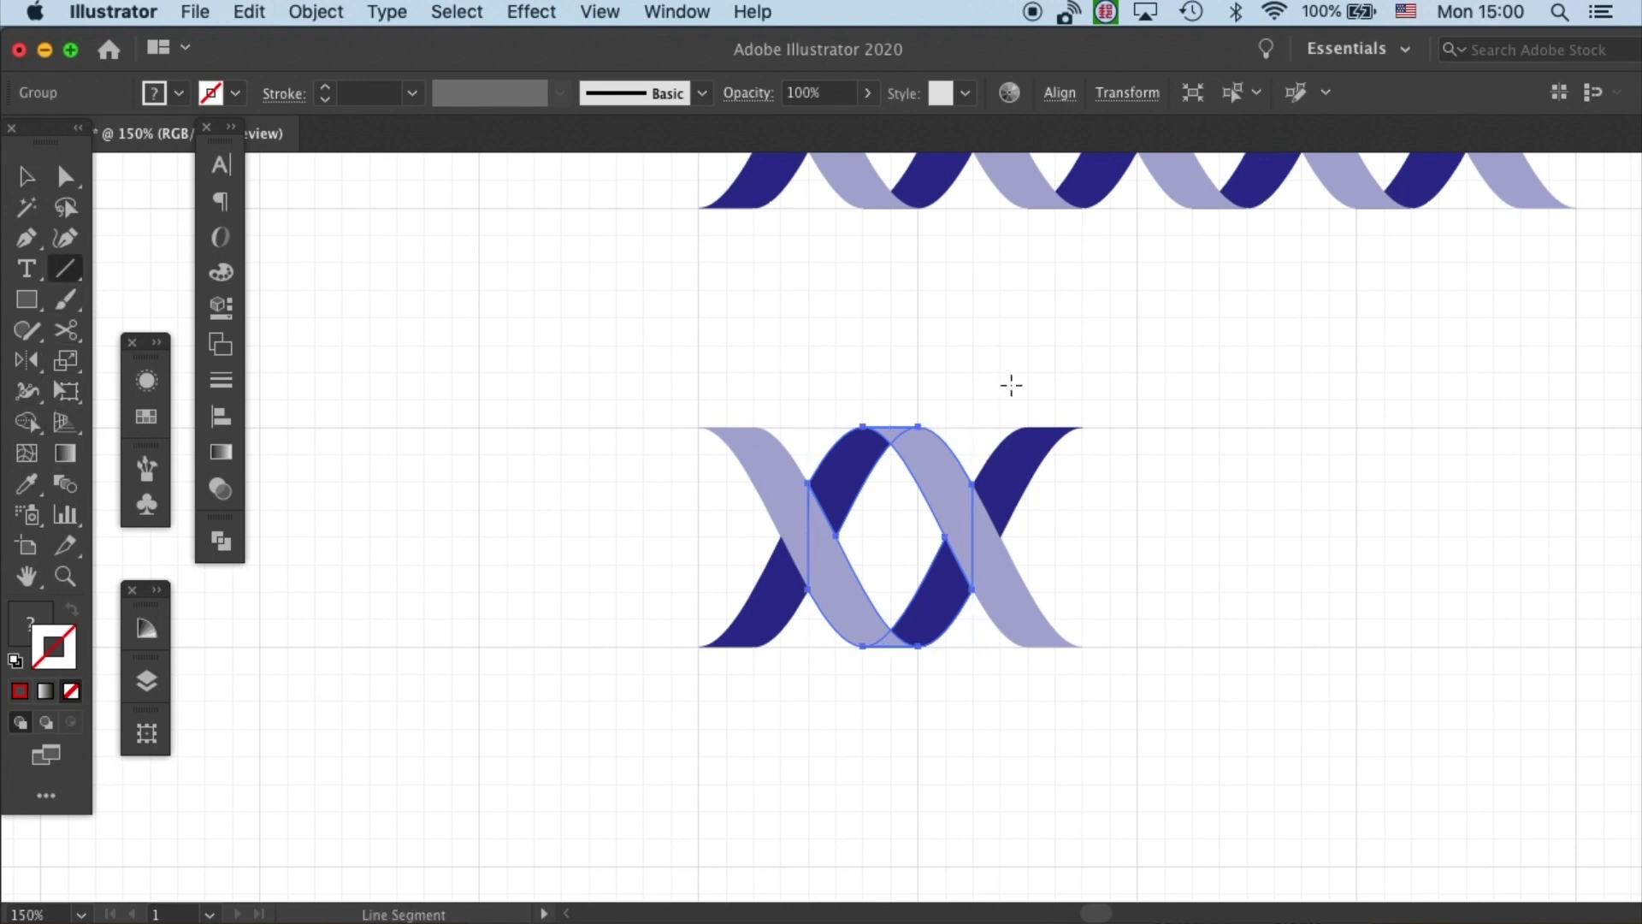
pyautogui.press('super+shift+a')
pyautogui.press('p')
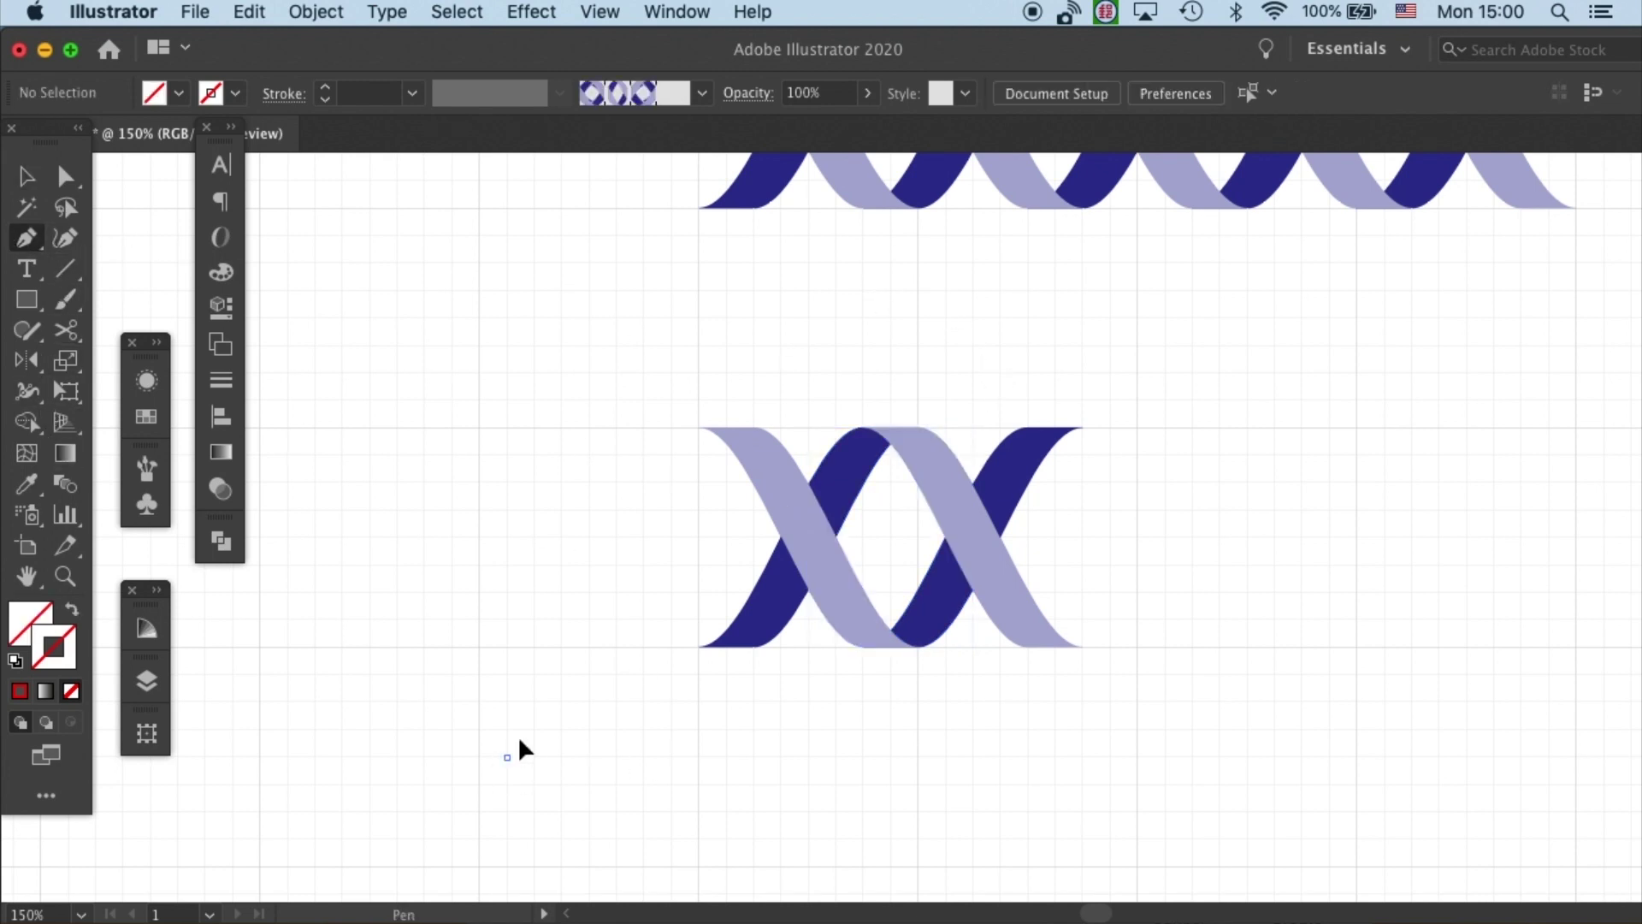
pyautogui.moveTo(508, 757); pyautogui.dragTo(727, 756)
pyautogui.moveTo(1028, 810)
pyautogui.mouseDown()
pyautogui.moveTo(1141, 894)
pyautogui.moveTo(1165, 865)
pyautogui.mouseUp()
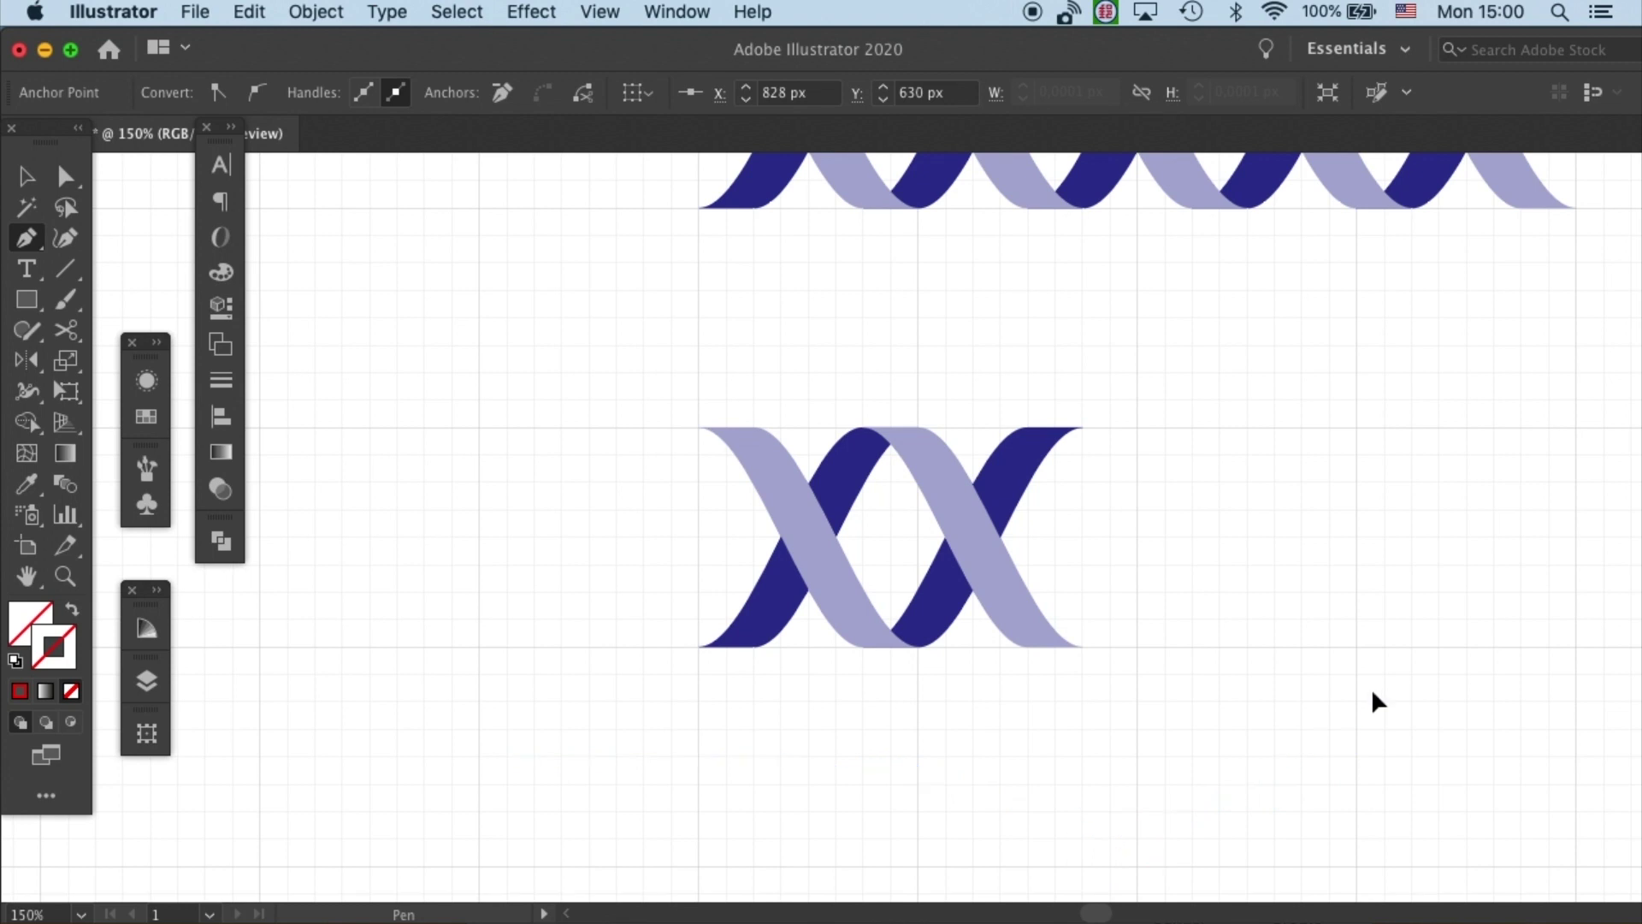
pyautogui.moveTo(1383, 701); pyautogui.dragTo(1387, 731)
pyautogui.press('v')
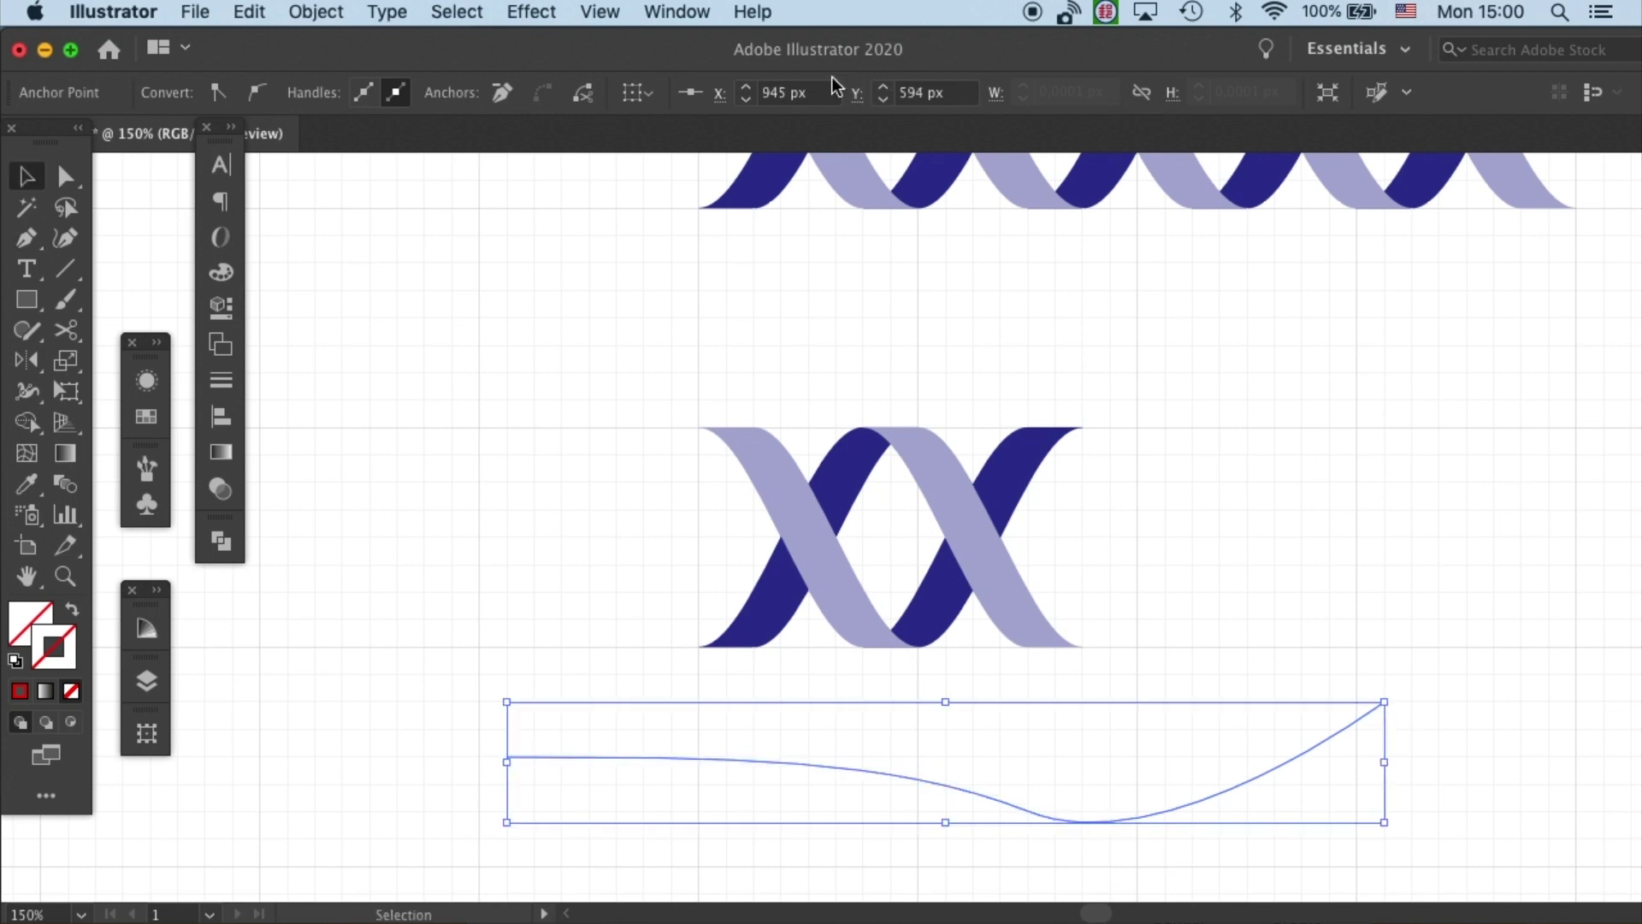
pyautogui.click(682, 488)
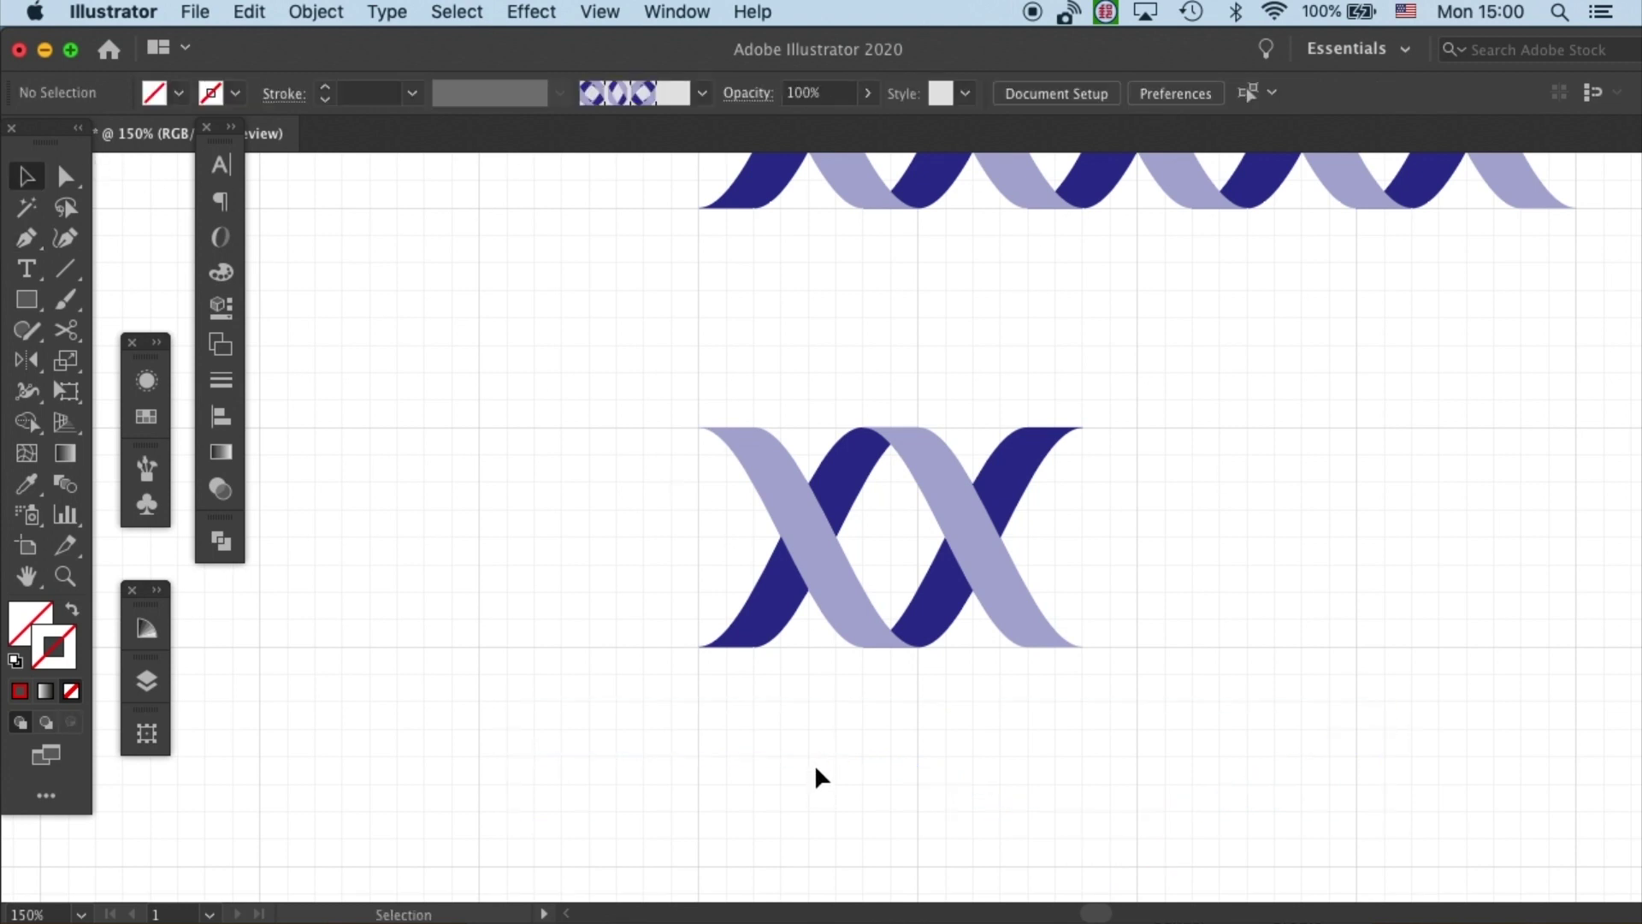
pyautogui.moveTo(972, 717); pyautogui.dragTo(973, 717)
# Apply Pattern Brush 1 to the curved path and set its stroke weight to 0,25 pt
pyautogui.click(701, 92)
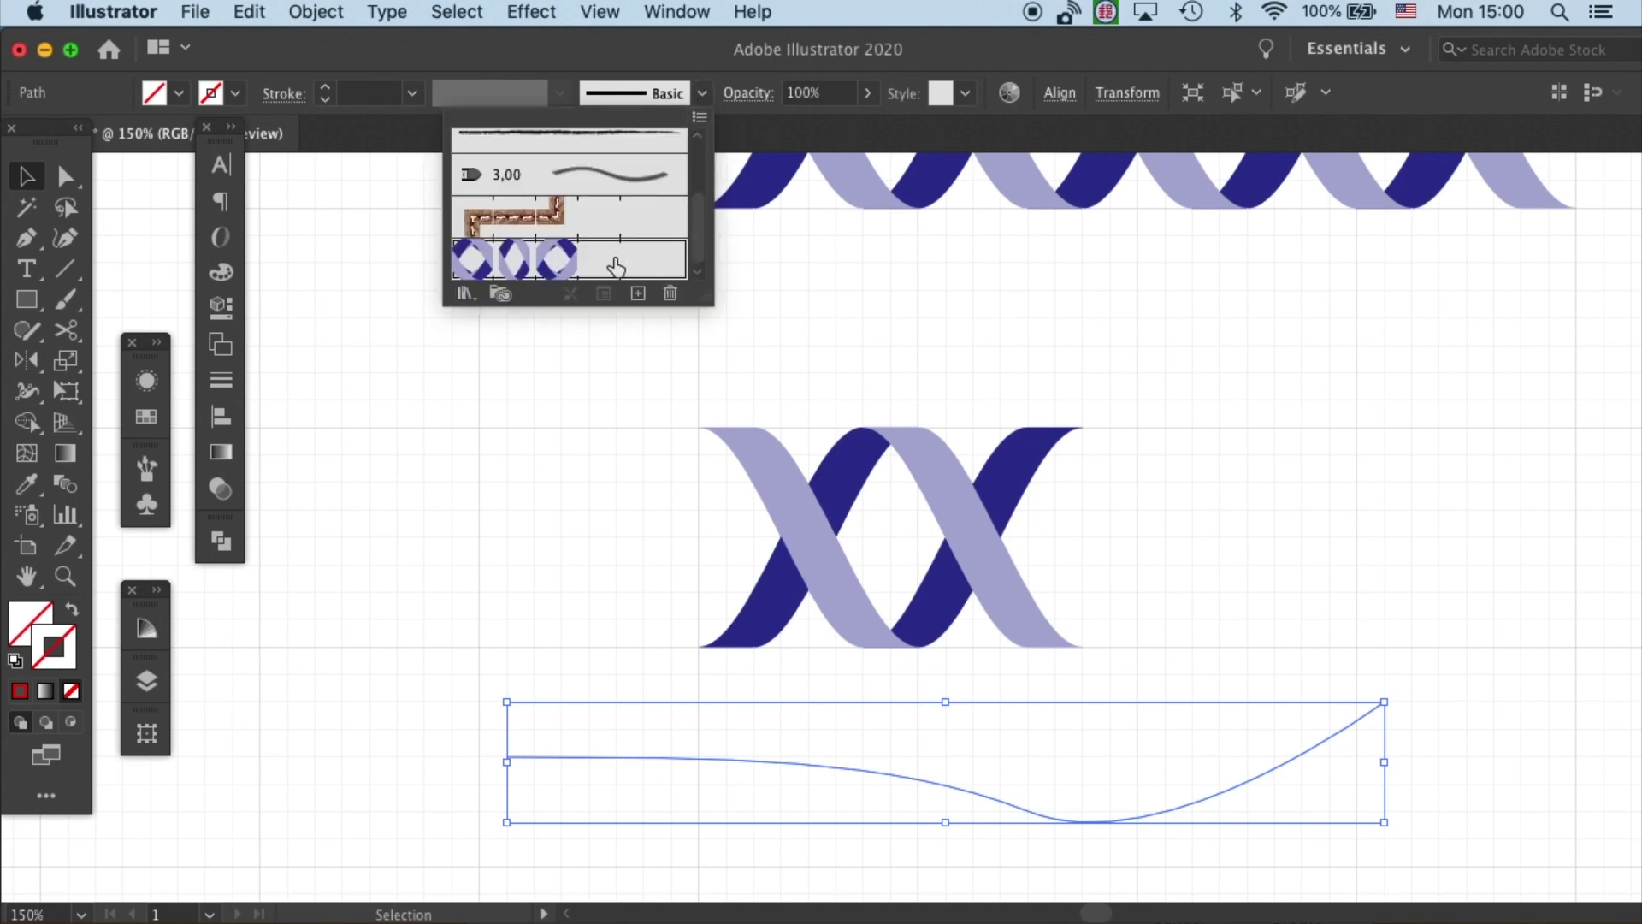
pyautogui.click(655, 261)
pyautogui.click(1163, 398)
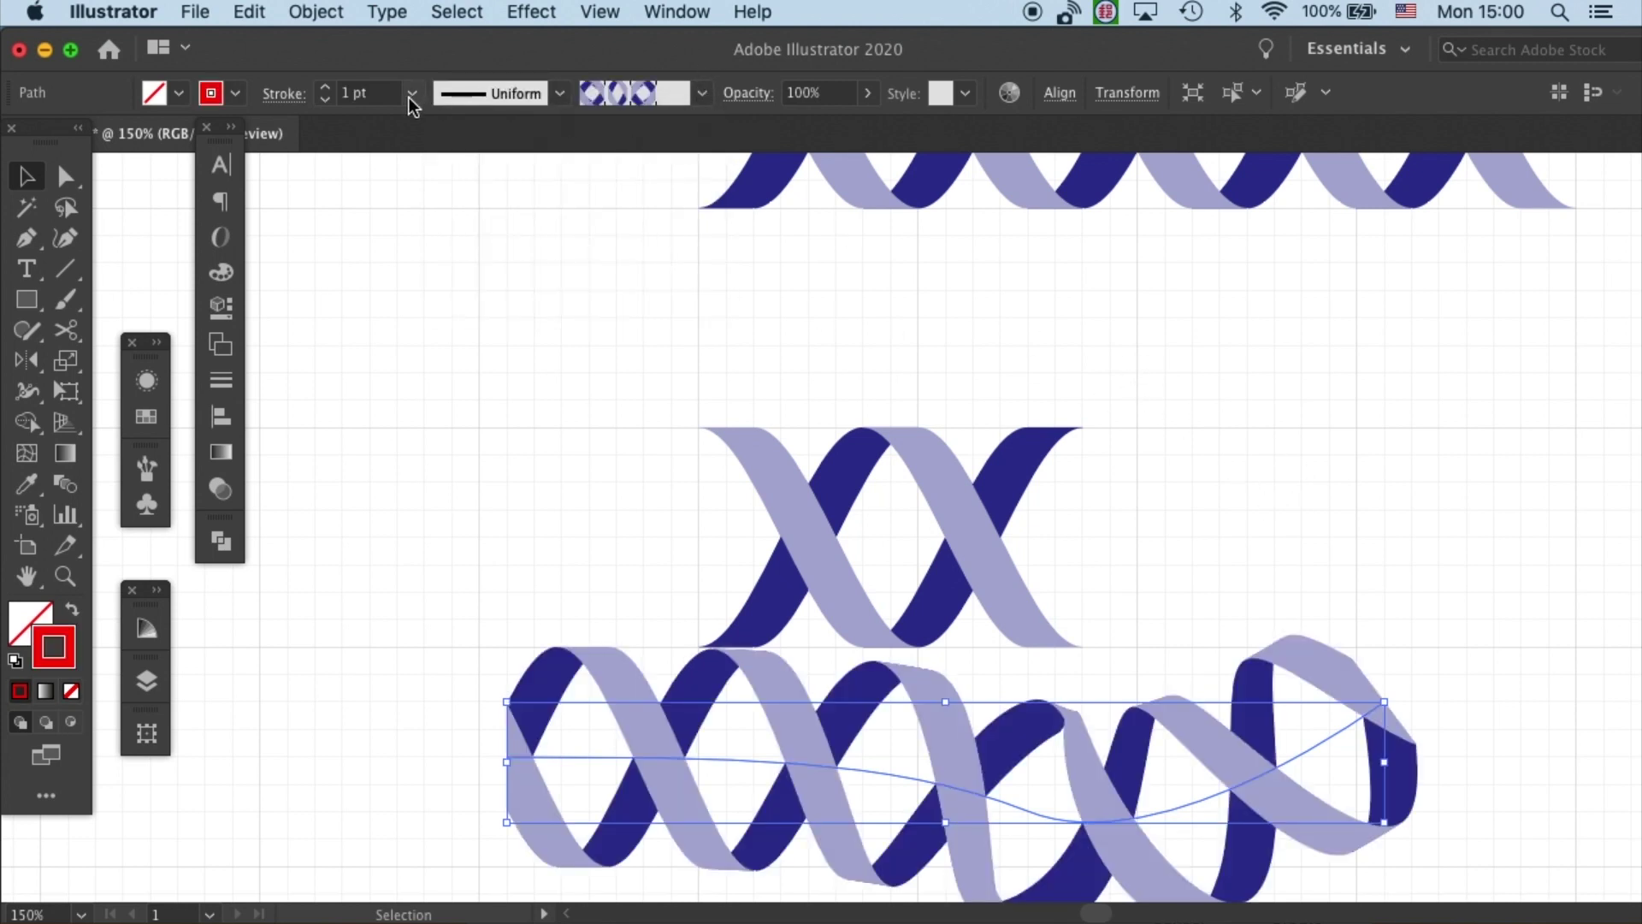
pyautogui.click(411, 93)
pyautogui.click(430, 122)
pyautogui.click(691, 530)
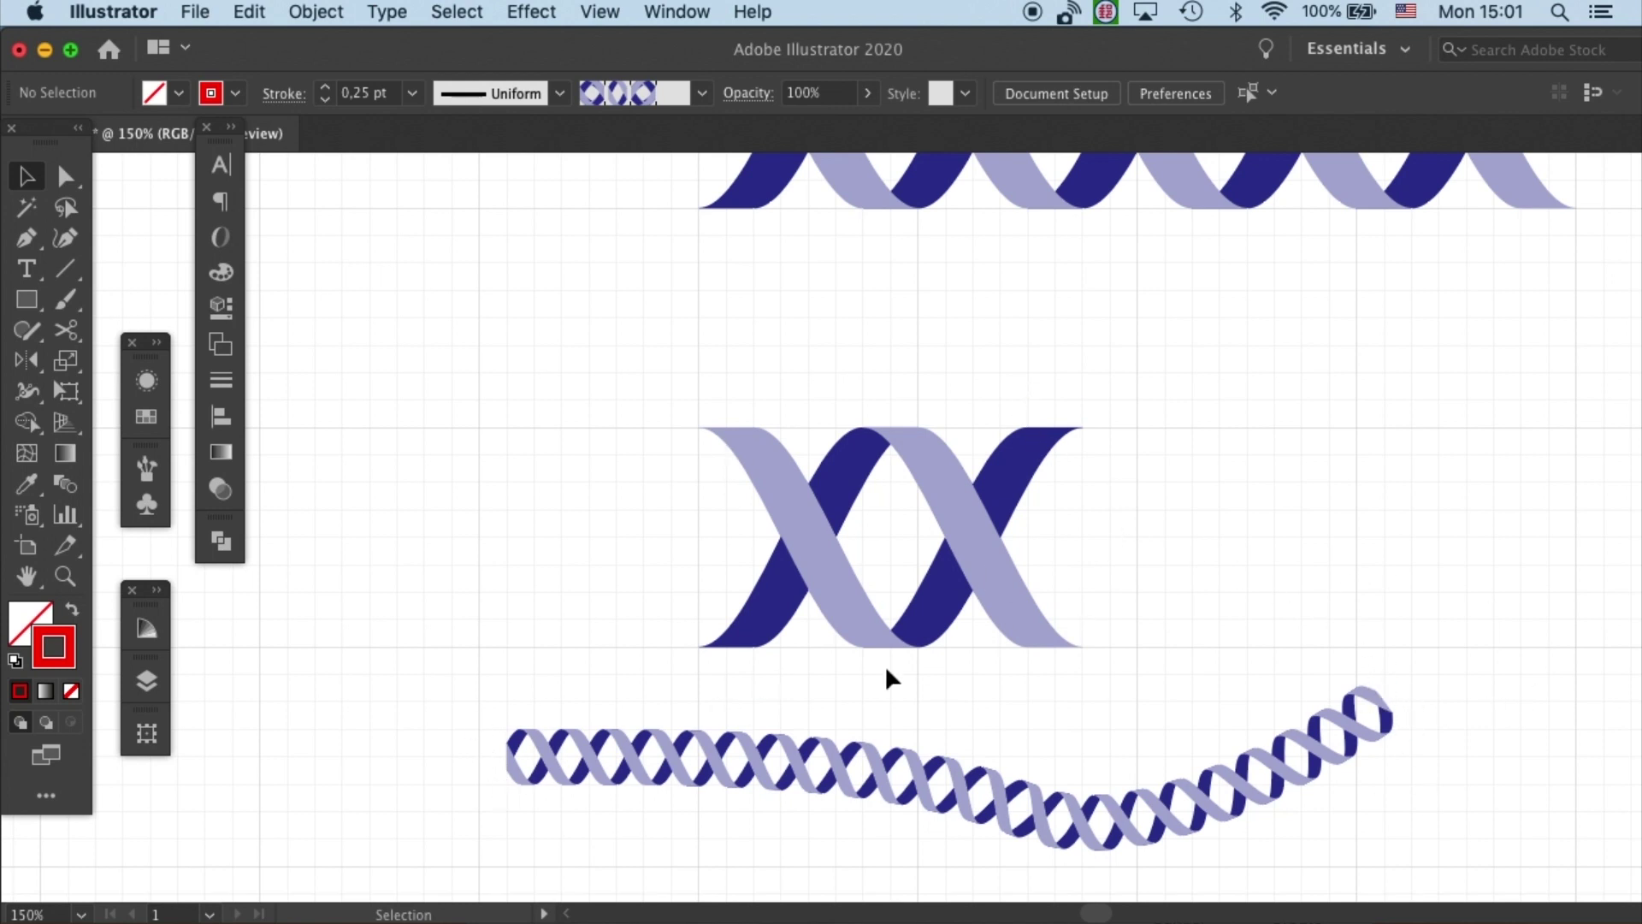
# Set stroke to none, then drag the left and right crescent end pieces into Swatches
pyautogui.click(914, 794)
pyautogui.click(1156, 727)
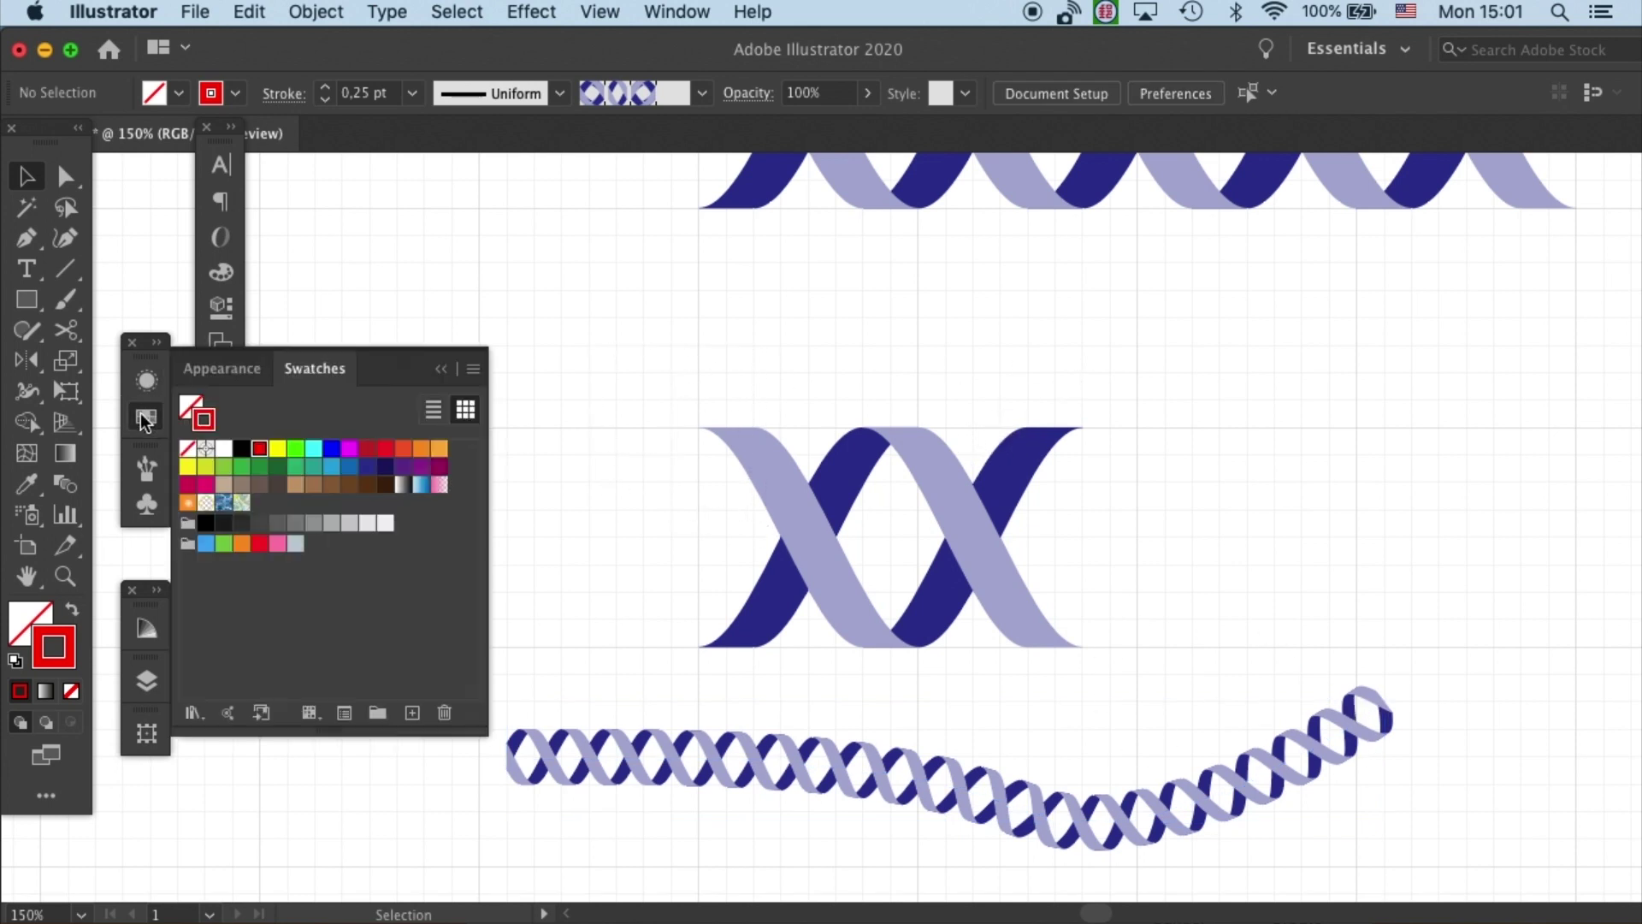
pyautogui.press('/')
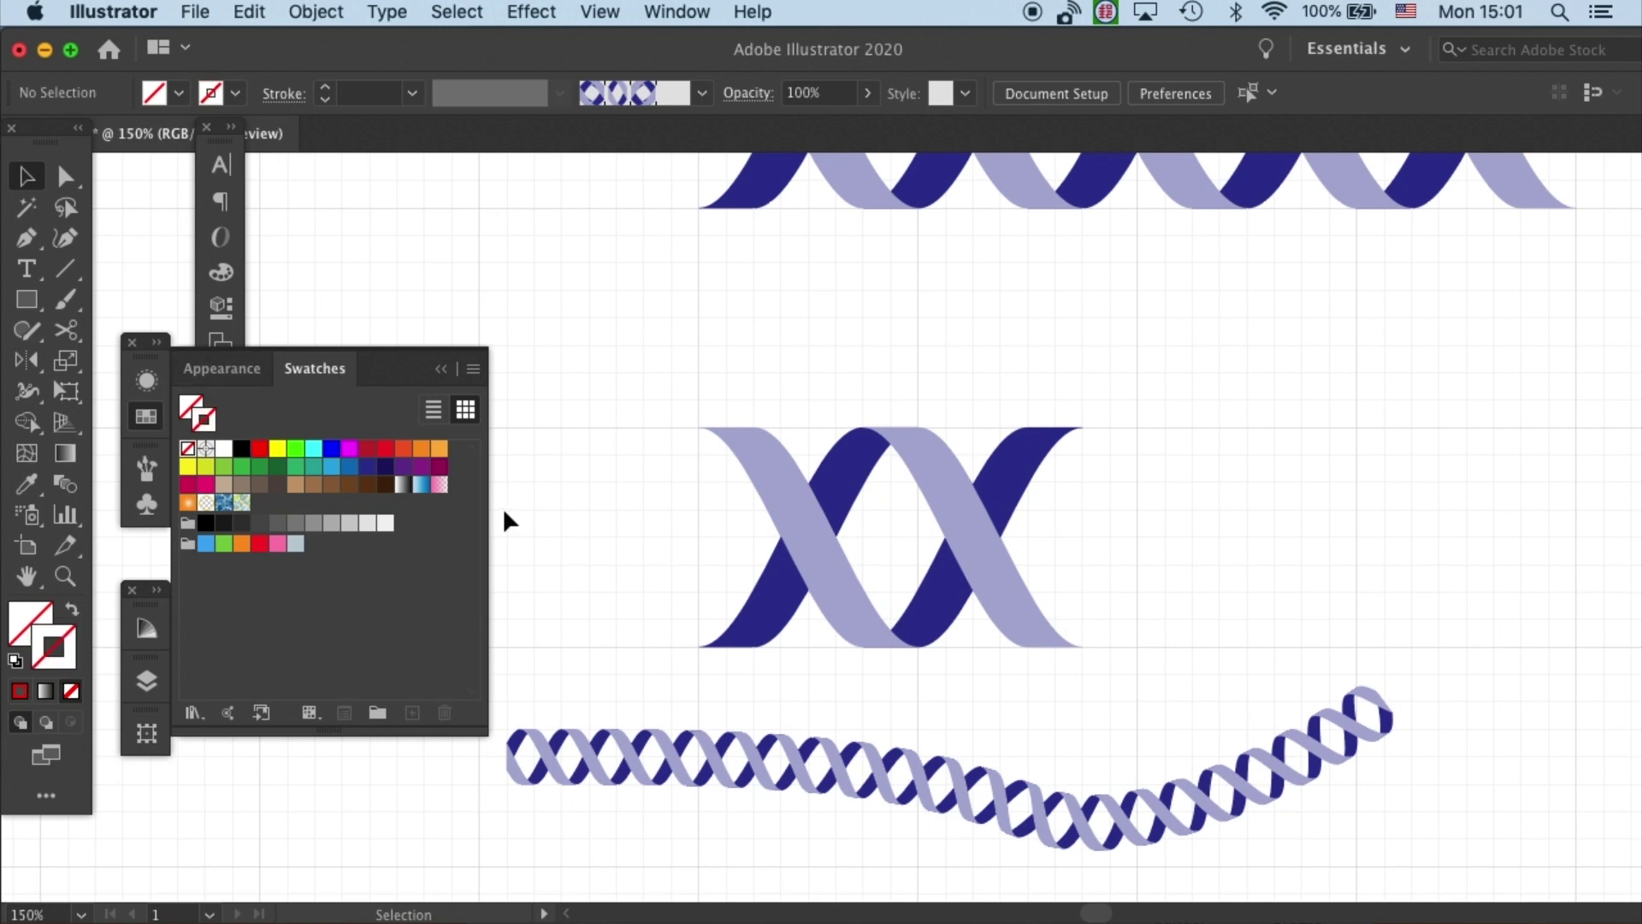
pyautogui.click(777, 479)
pyautogui.moveTo(777, 472); pyautogui.dragTo(279, 501)
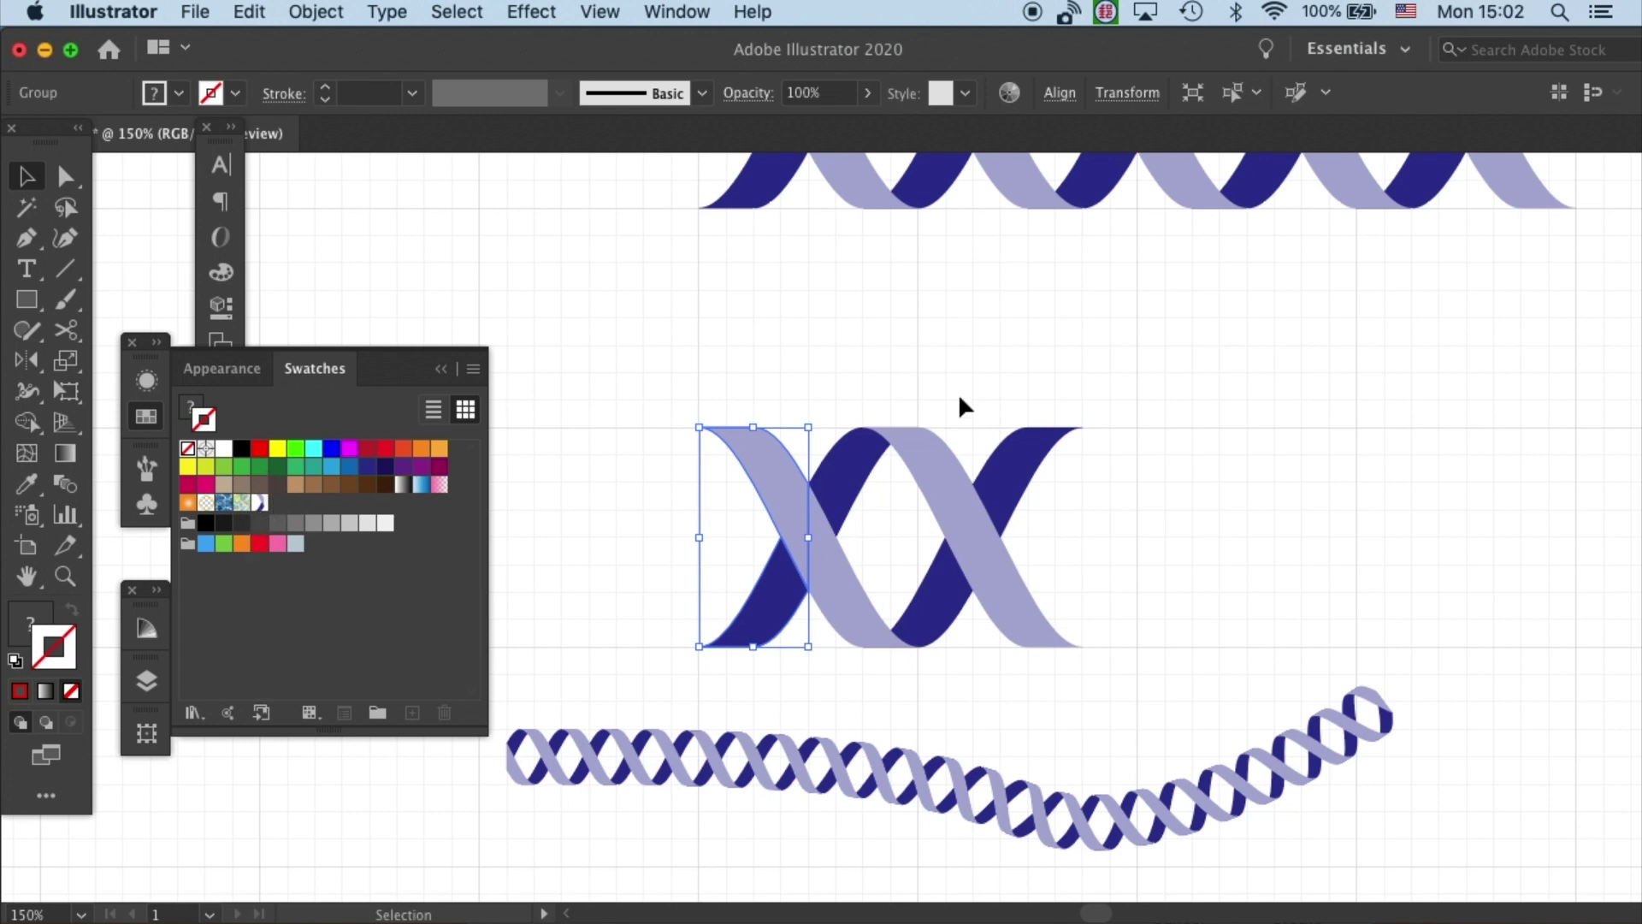
pyautogui.moveTo(992, 495); pyautogui.dragTo(434, 505)
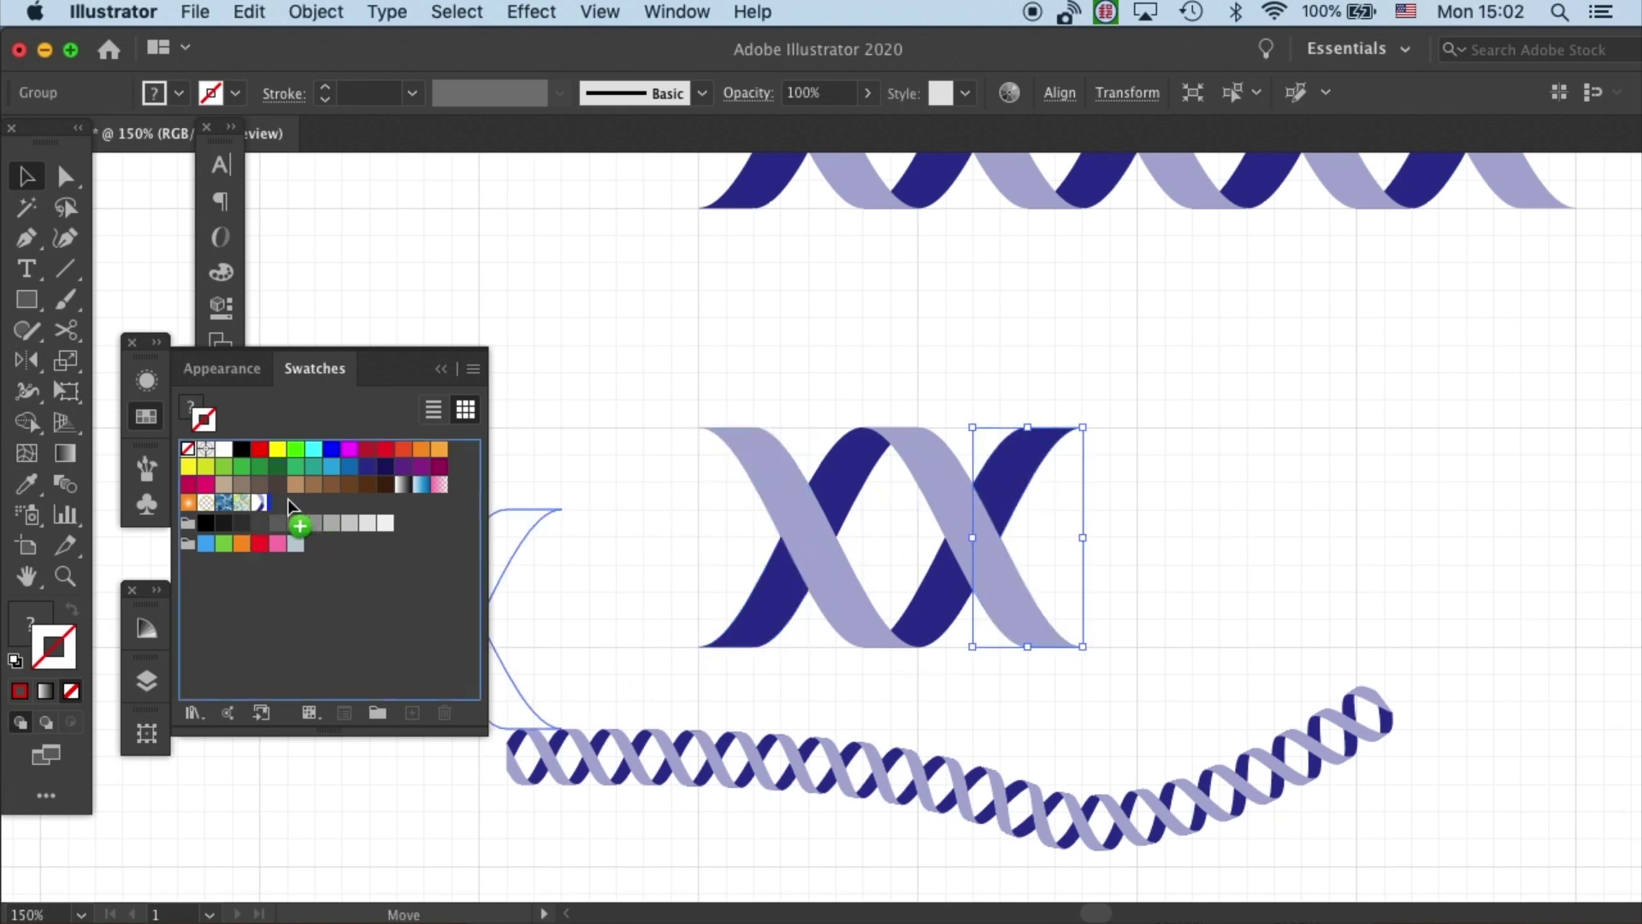
pyautogui.moveTo(288, 499); pyautogui.dragTo(286, 499)
pyautogui.click(968, 378)
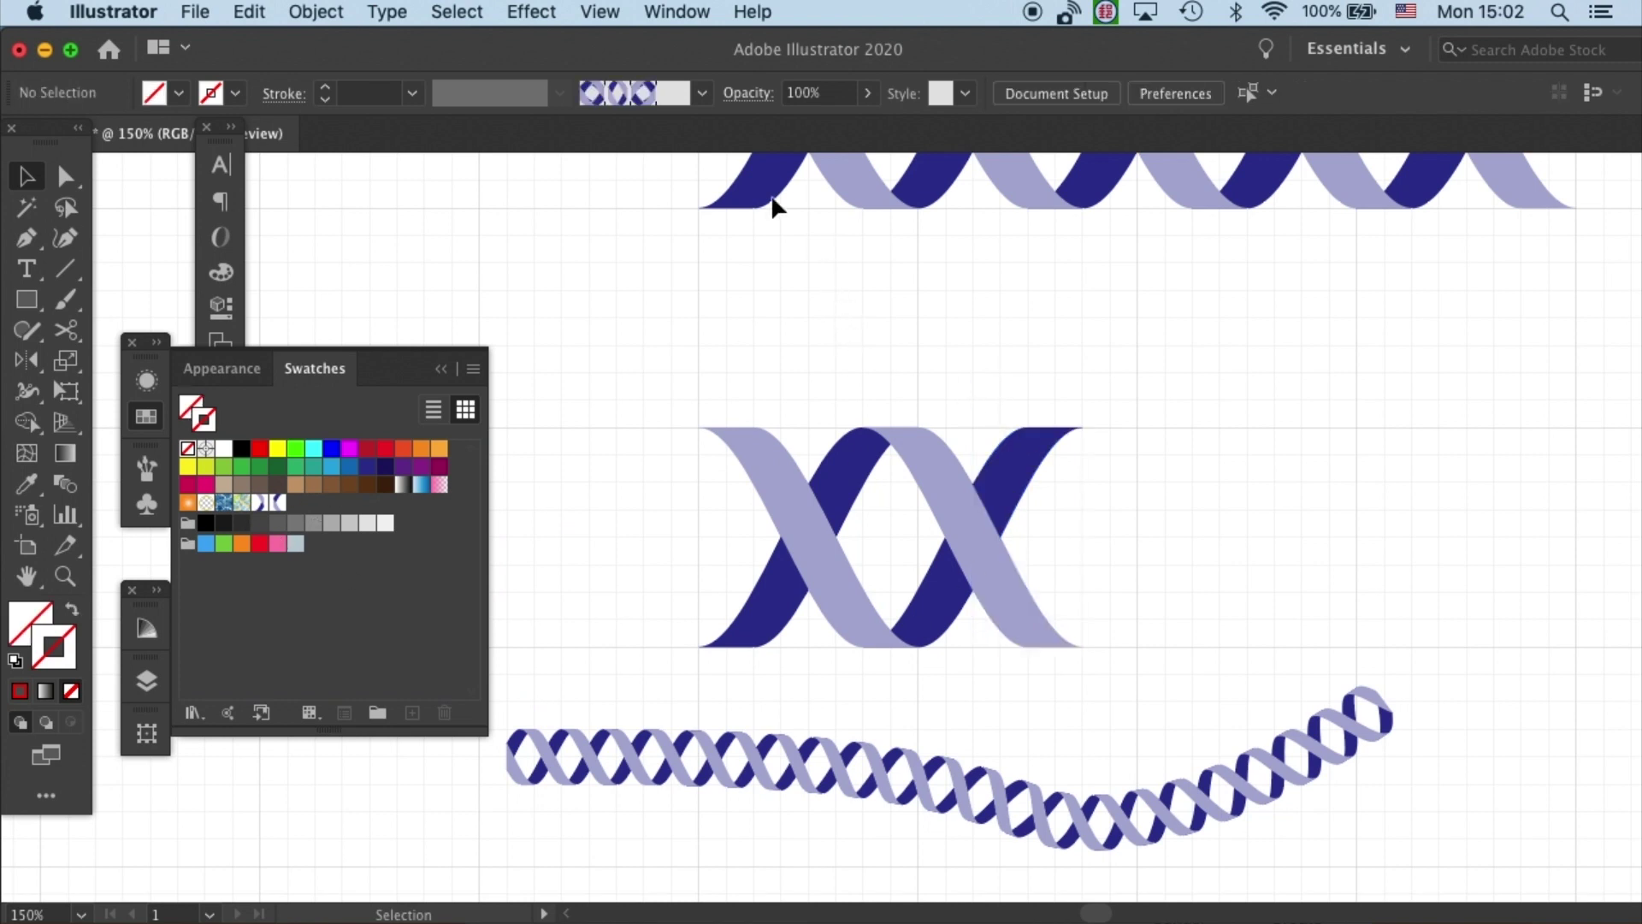
# Open Pattern Brush 1's options and set its start tile to New Pattern Swatch 6
pyautogui.click(1023, 816)
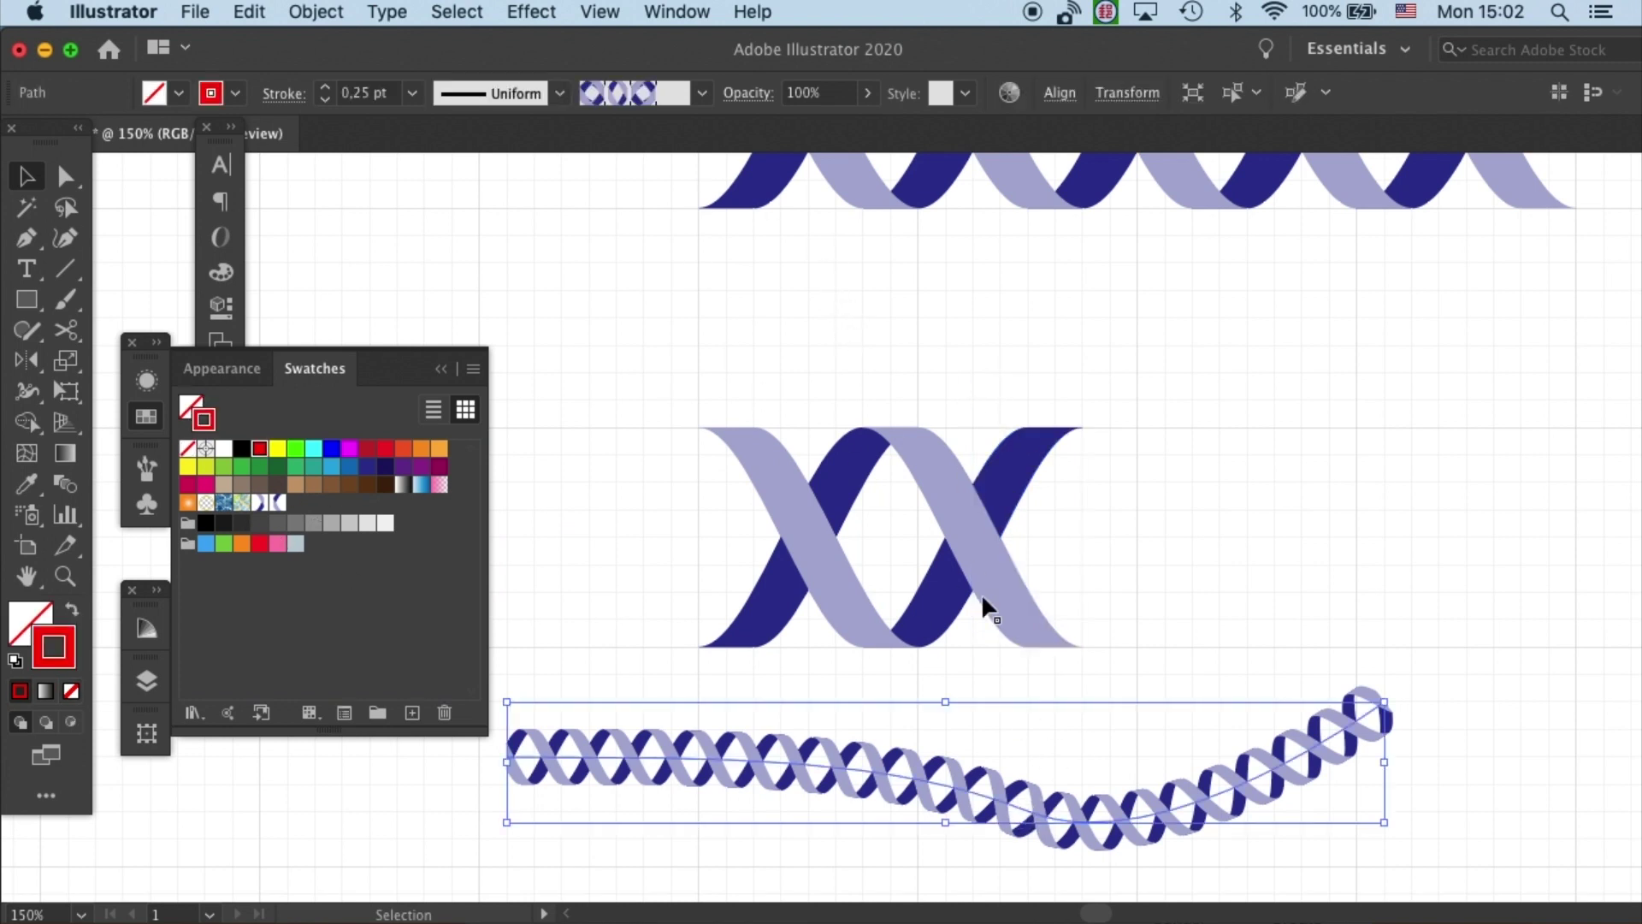
pyautogui.click(701, 92)
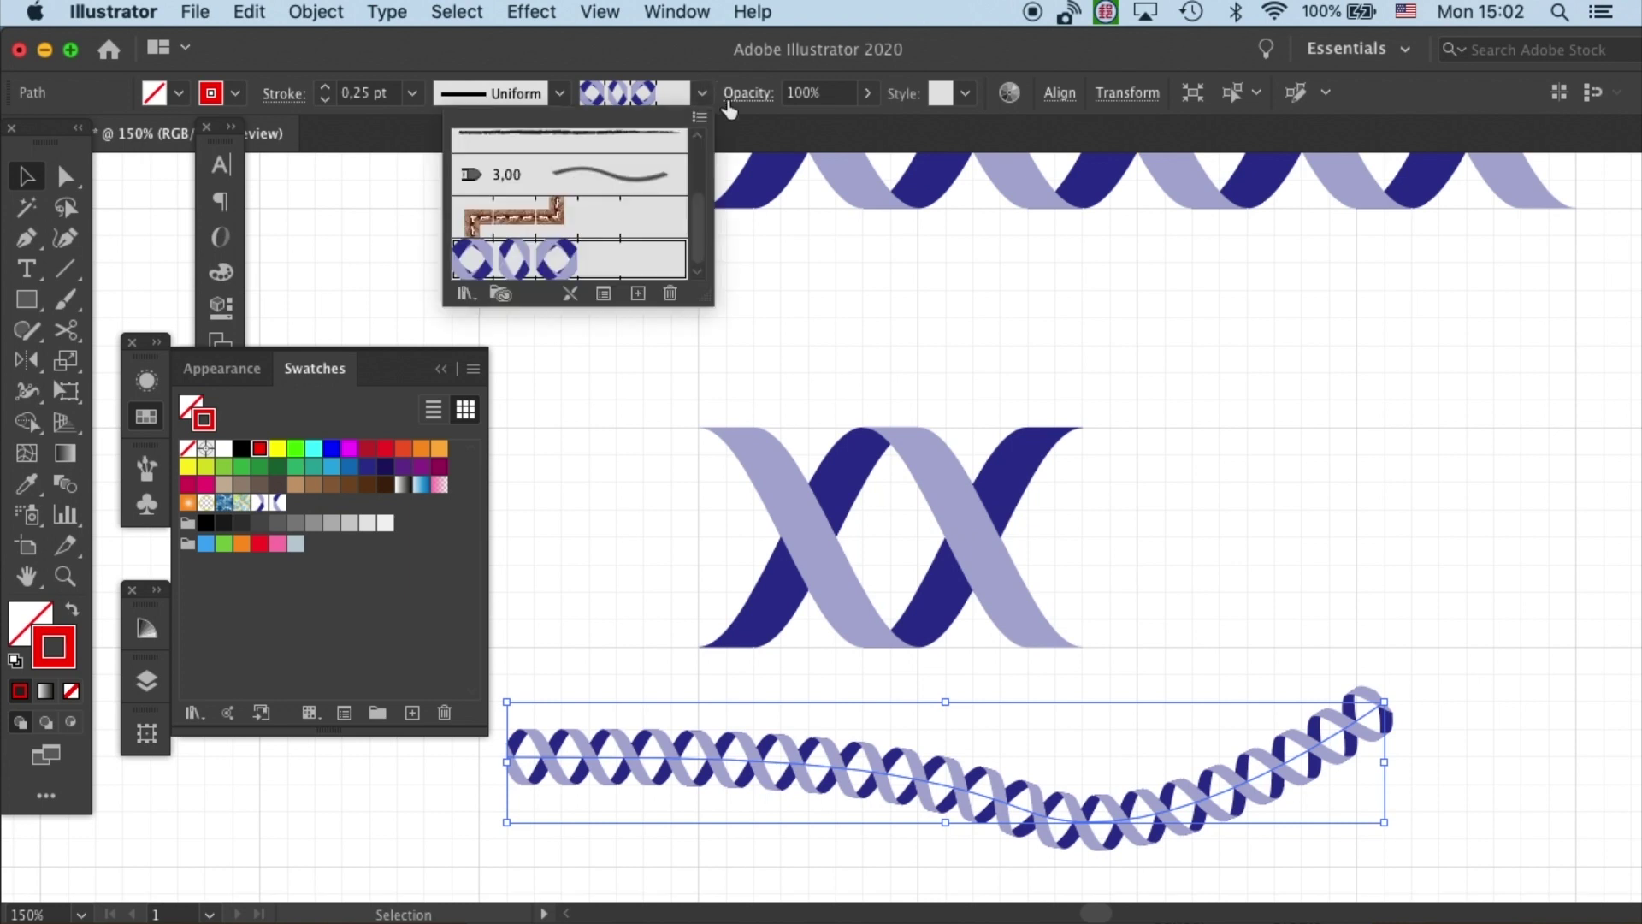
pyautogui.doubleClick(637, 261)
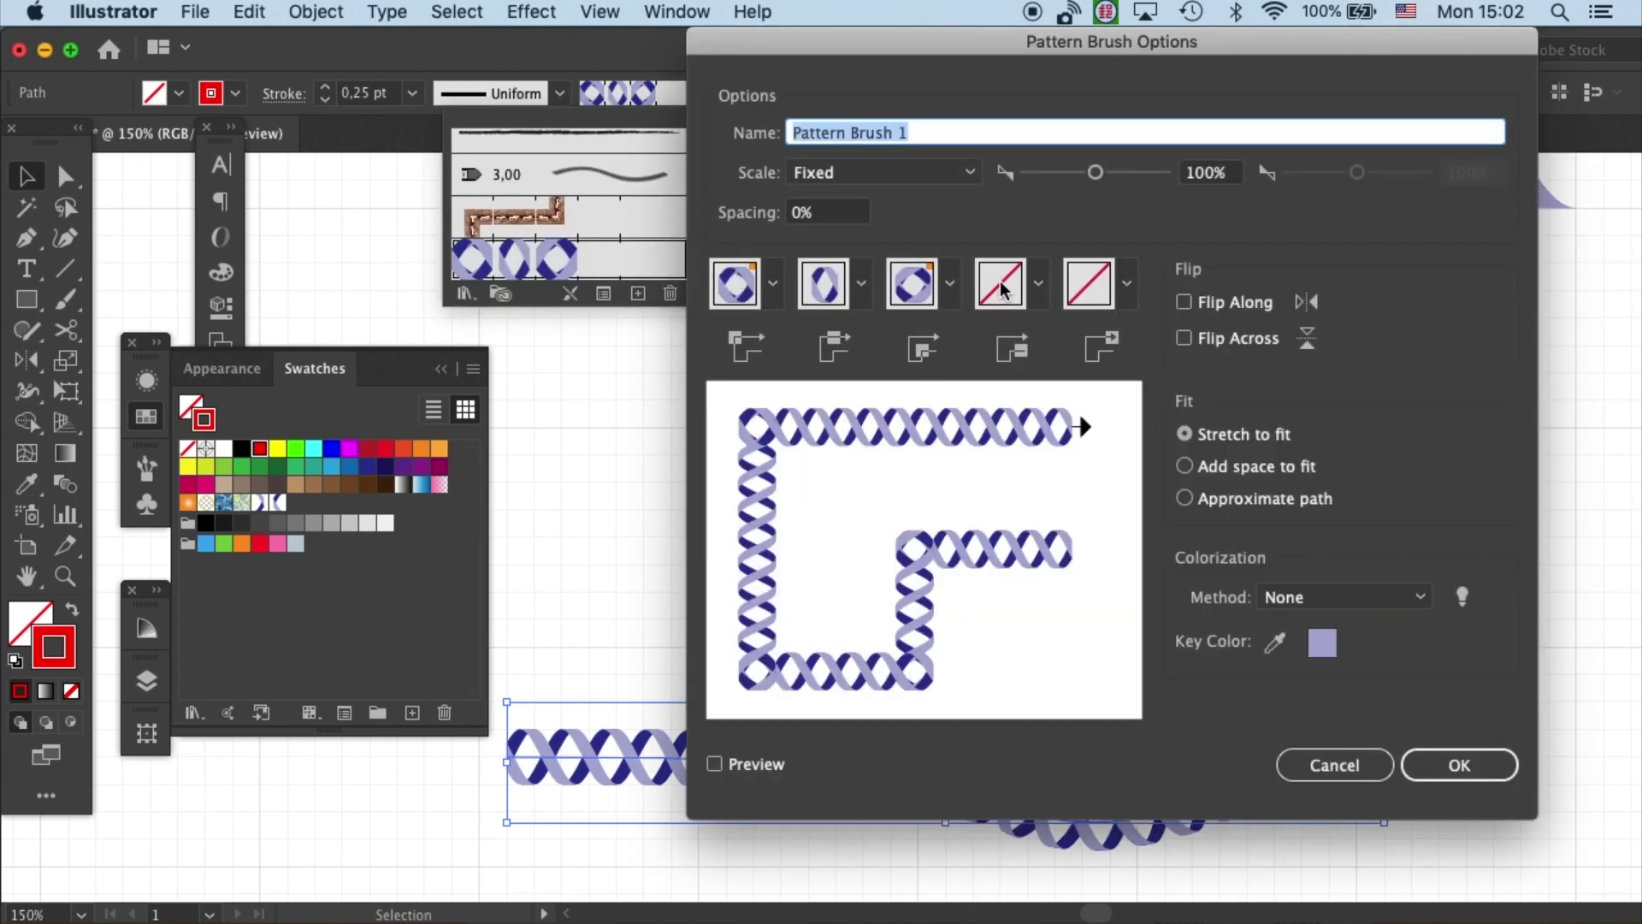
pyautogui.click(1038, 285)
pyautogui.moveTo(1011, 396); pyautogui.dragTo(1018, 491)
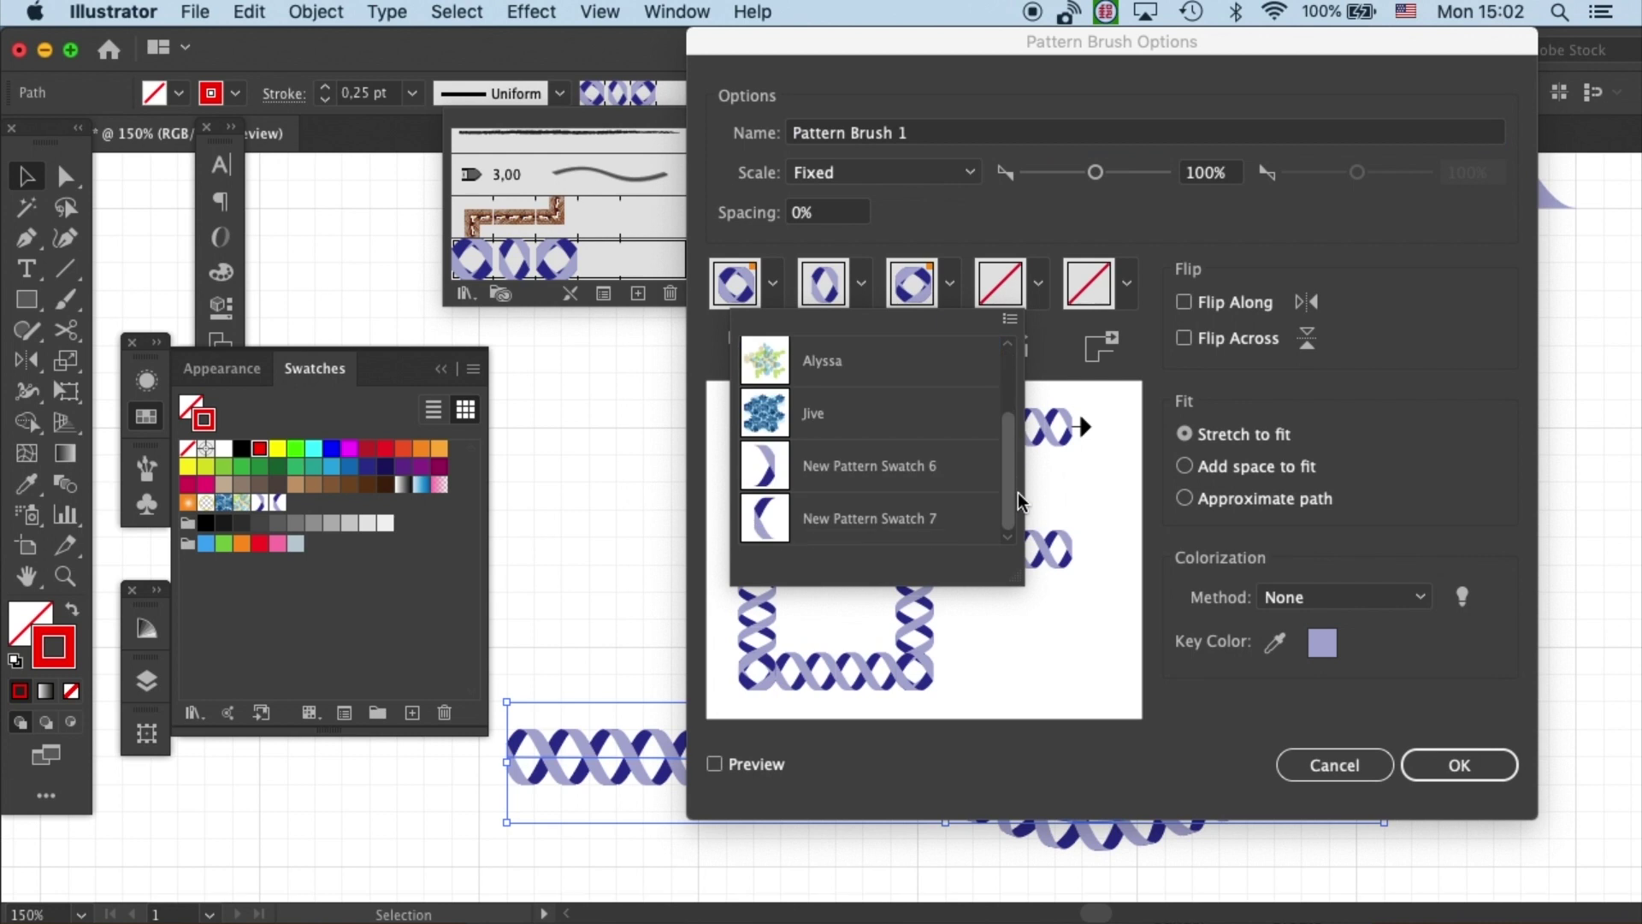
pyautogui.click(895, 517)
pyautogui.click(1038, 285)
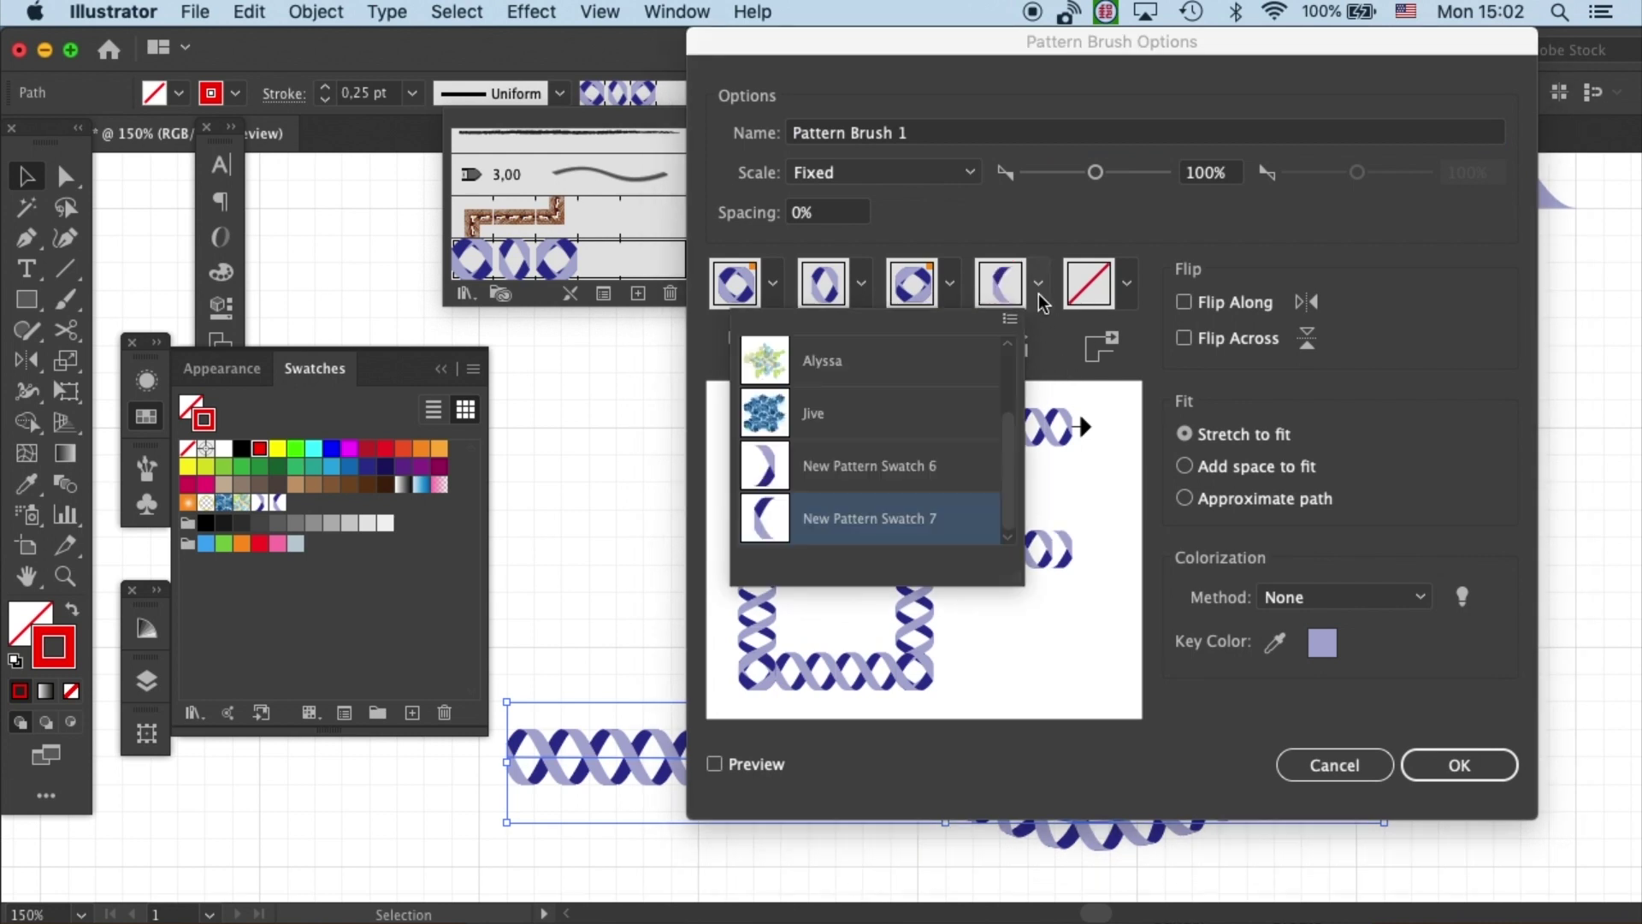
pyautogui.click(911, 473)
# Set the end tile to New Pattern Swatch 7 and apply the change to existing strokes
pyautogui.click(1126, 284)
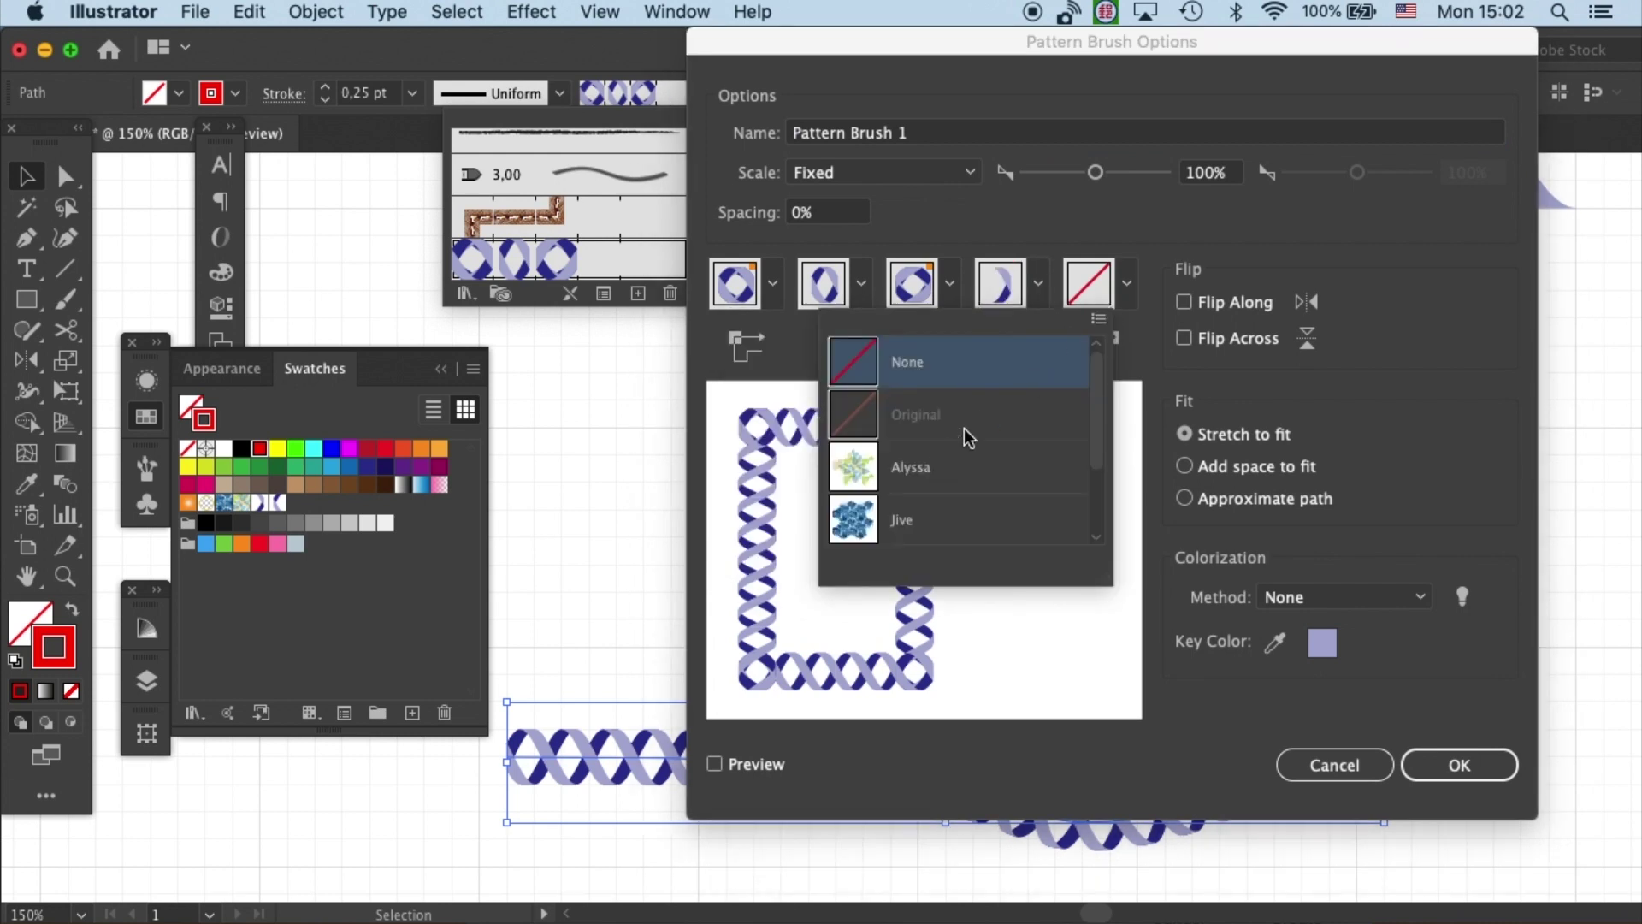
pyautogui.moveTo(1099, 402); pyautogui.dragTo(1084, 553)
pyautogui.click(995, 520)
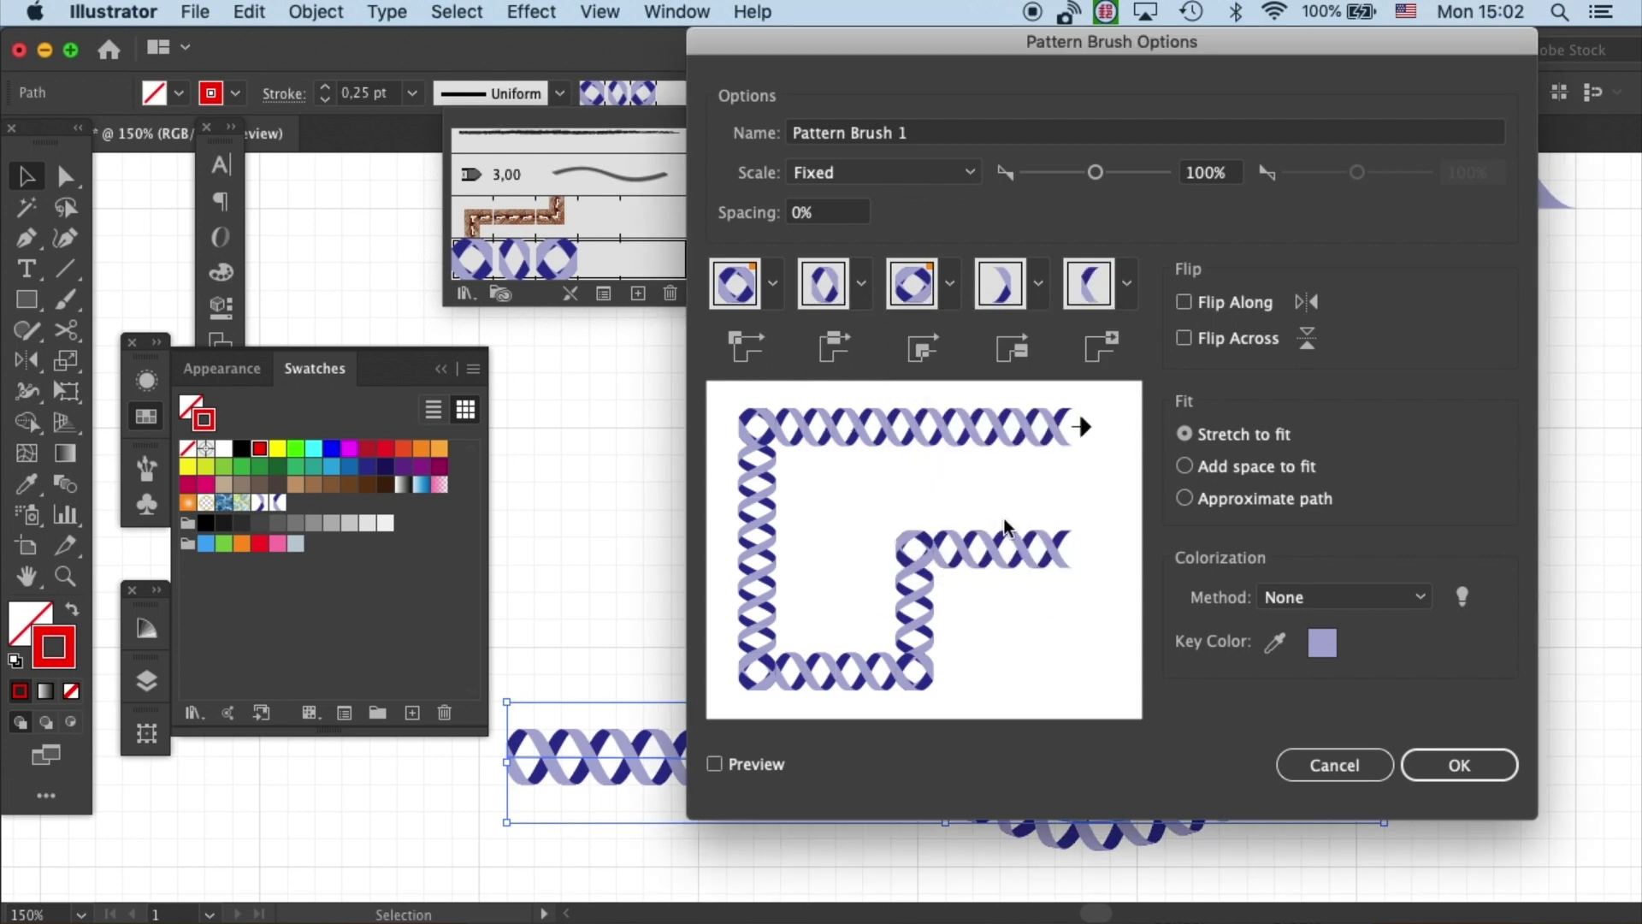
pyautogui.click(1442, 763)
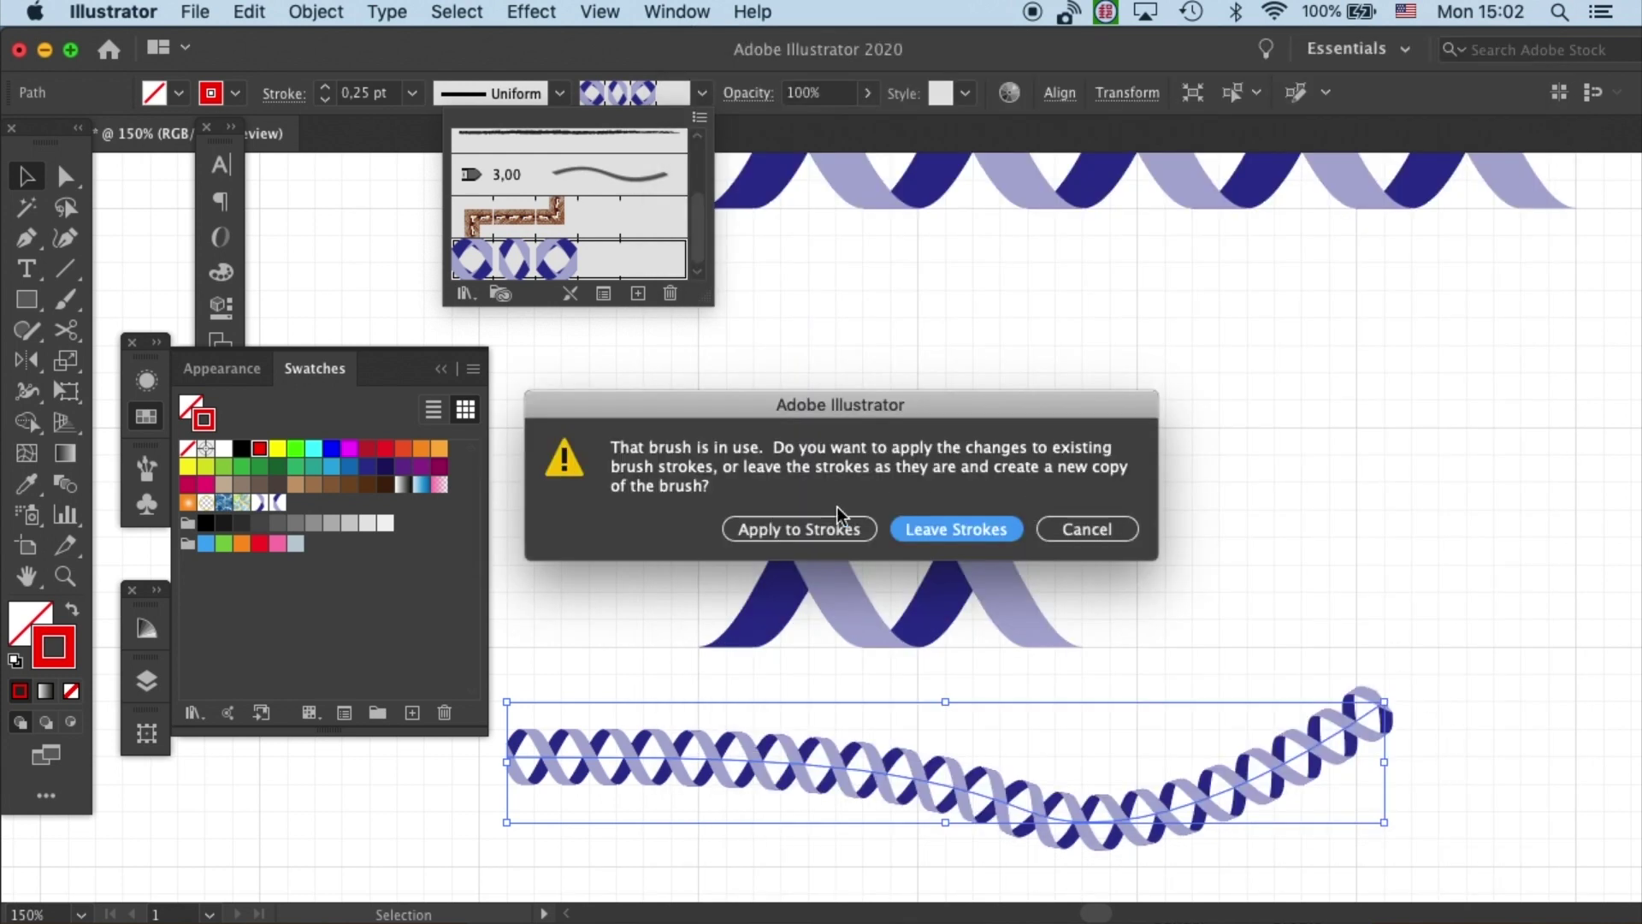
pyautogui.click(801, 530)
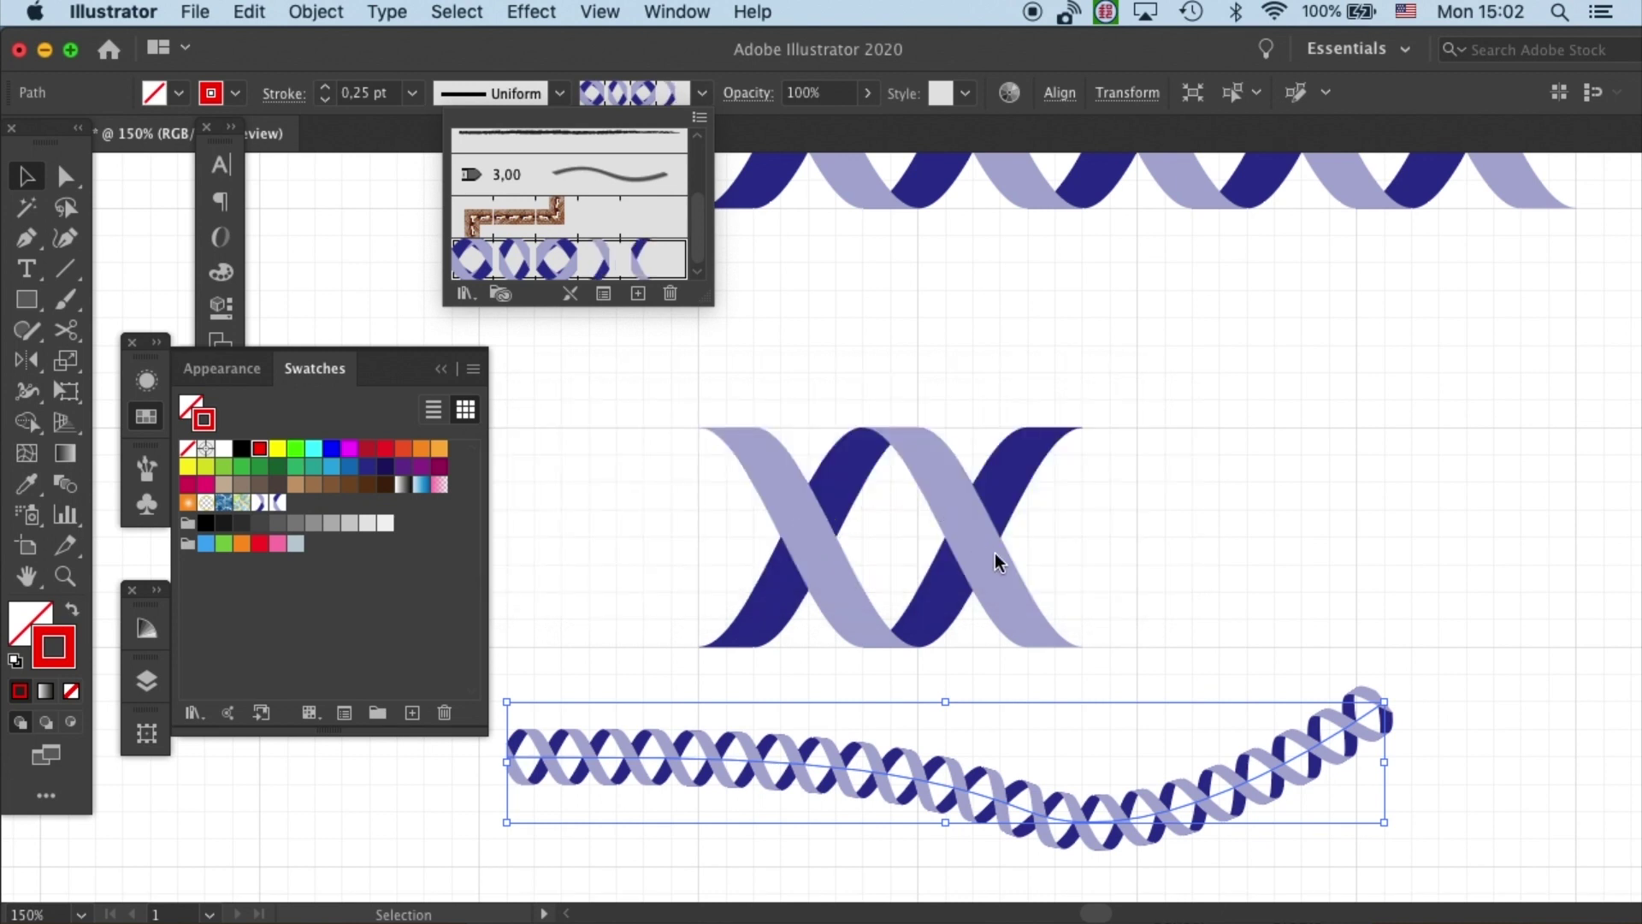
pyautogui.click(1408, 741)
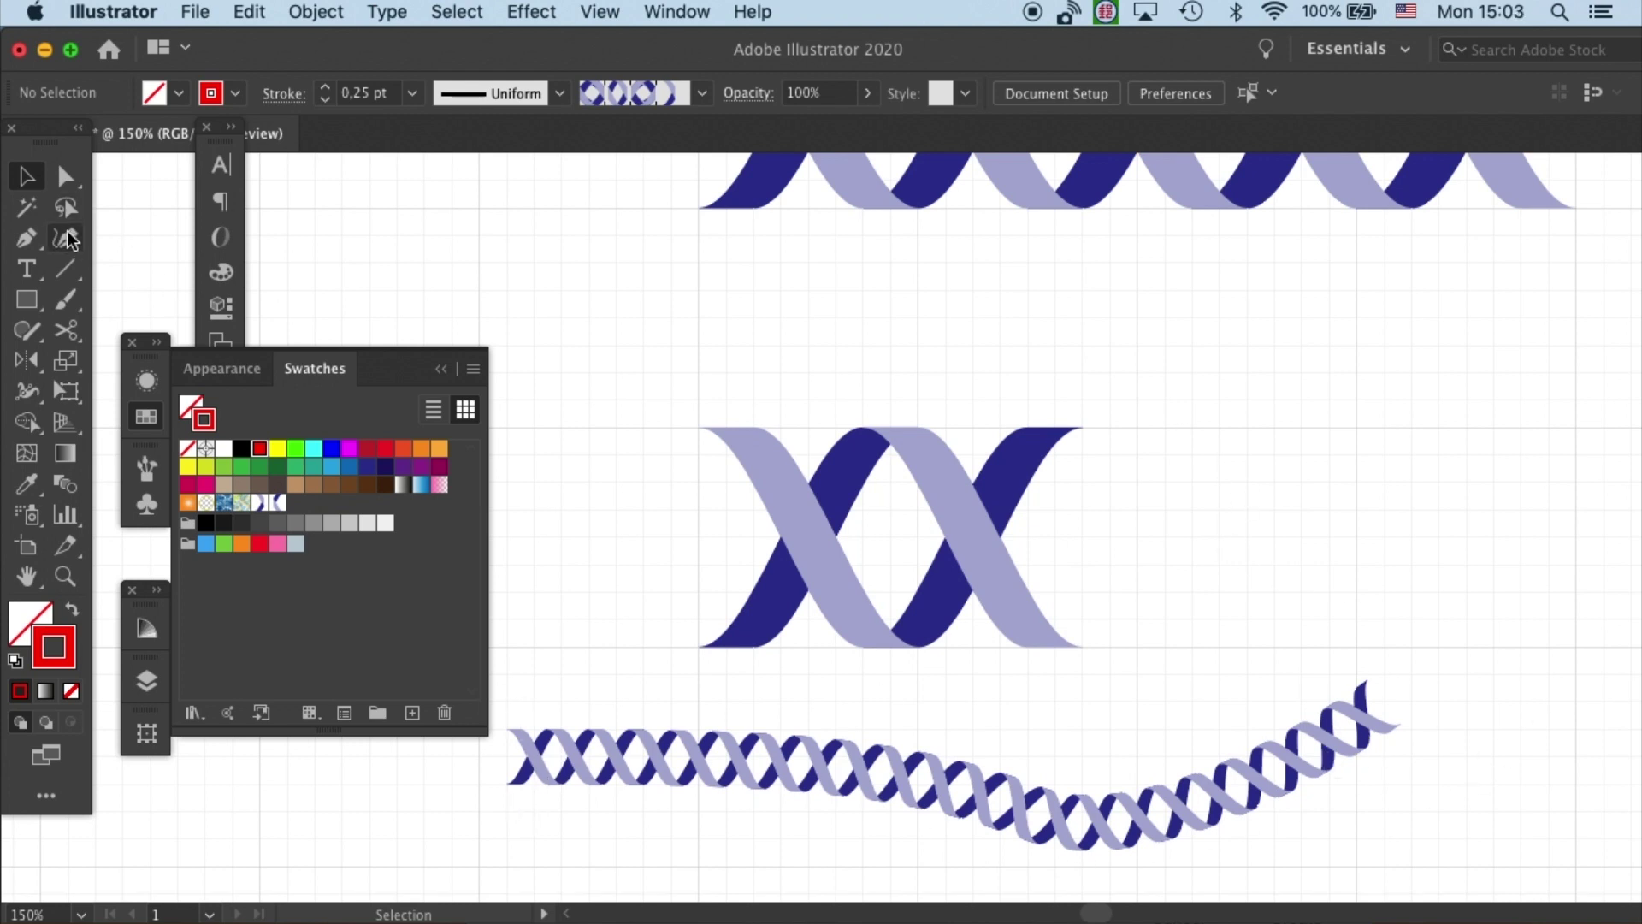
# Draw an S-shaped curve with the Pen tool at the upper right
pyautogui.click(28, 242)
pyautogui.moveTo(1110, 290)
pyautogui.mouseDown()
pyautogui.moveTo(1147, 268)
pyautogui.moveTo(1275, 315)
pyautogui.mouseUp()
pyautogui.moveTo(1439, 399); pyautogui.dragTo(1547, 505)
pyautogui.keyDown('super'); pyautogui.click(1615, 341); pyautogui.keyUp('super')
pyautogui.moveTo(1603, 346); pyautogui.dragTo(1591, 323)
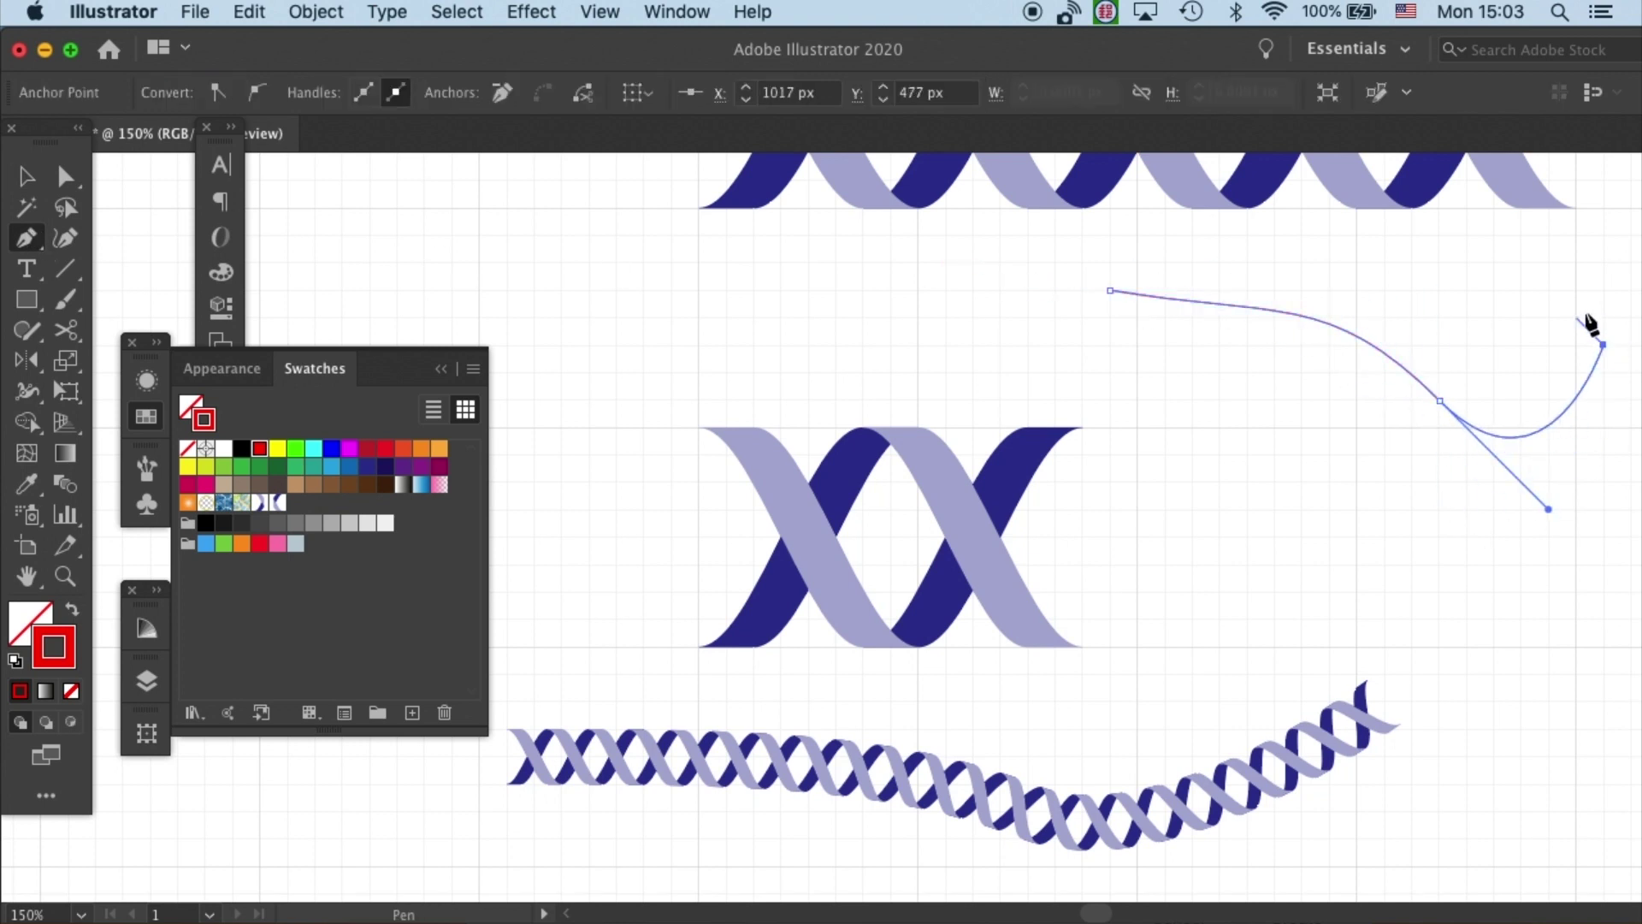
pyautogui.press('v')
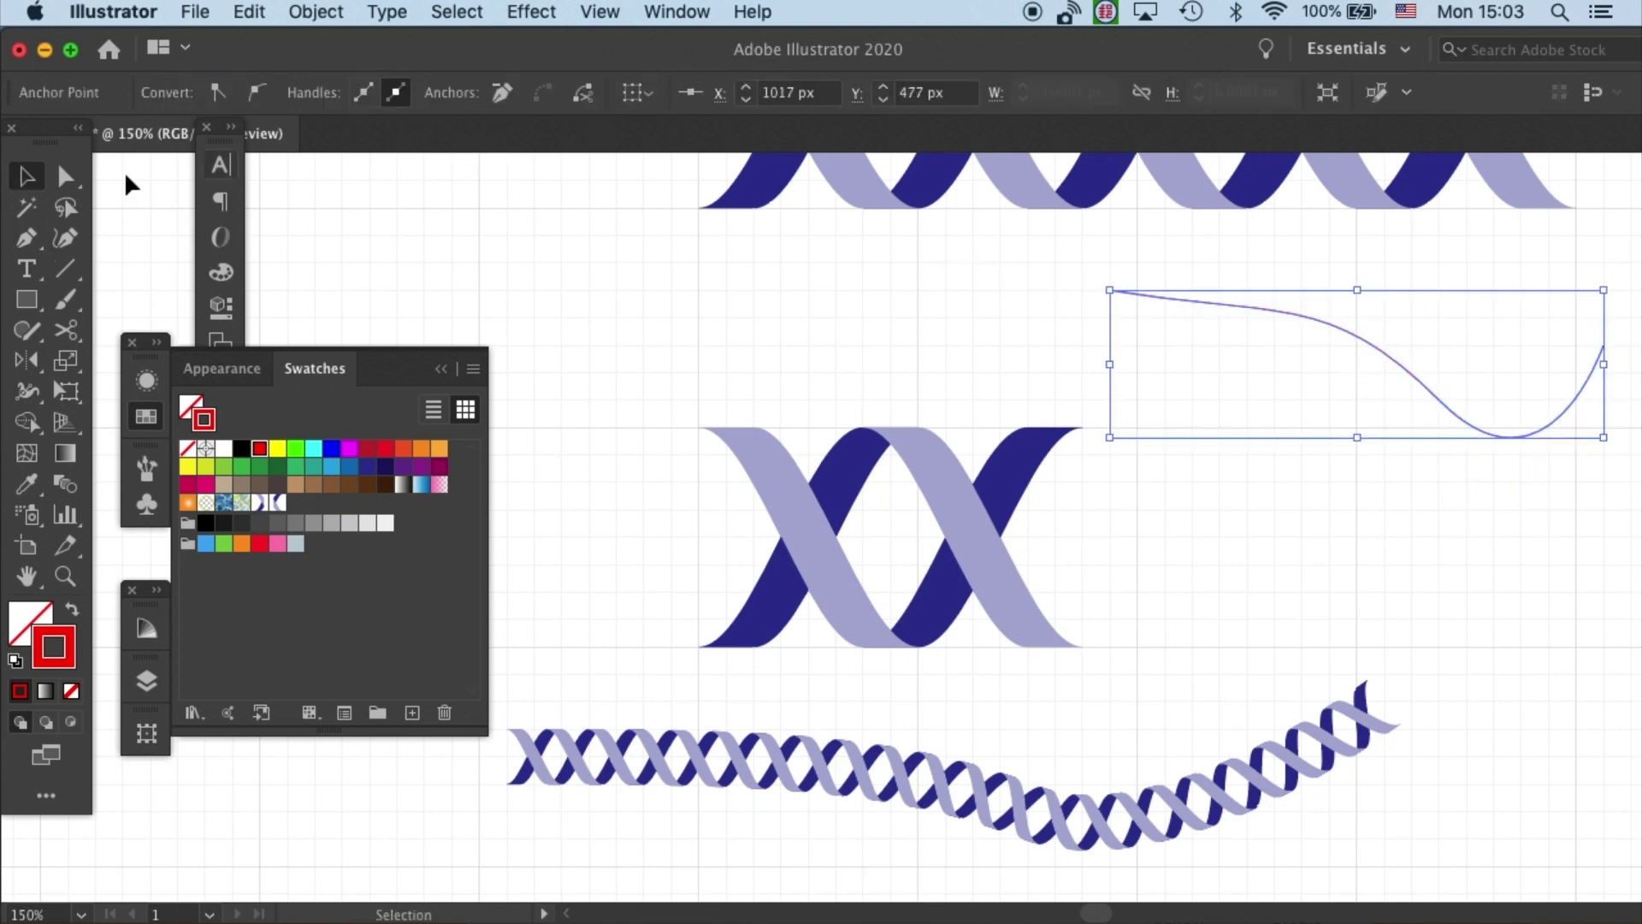
pyautogui.click(1228, 270)
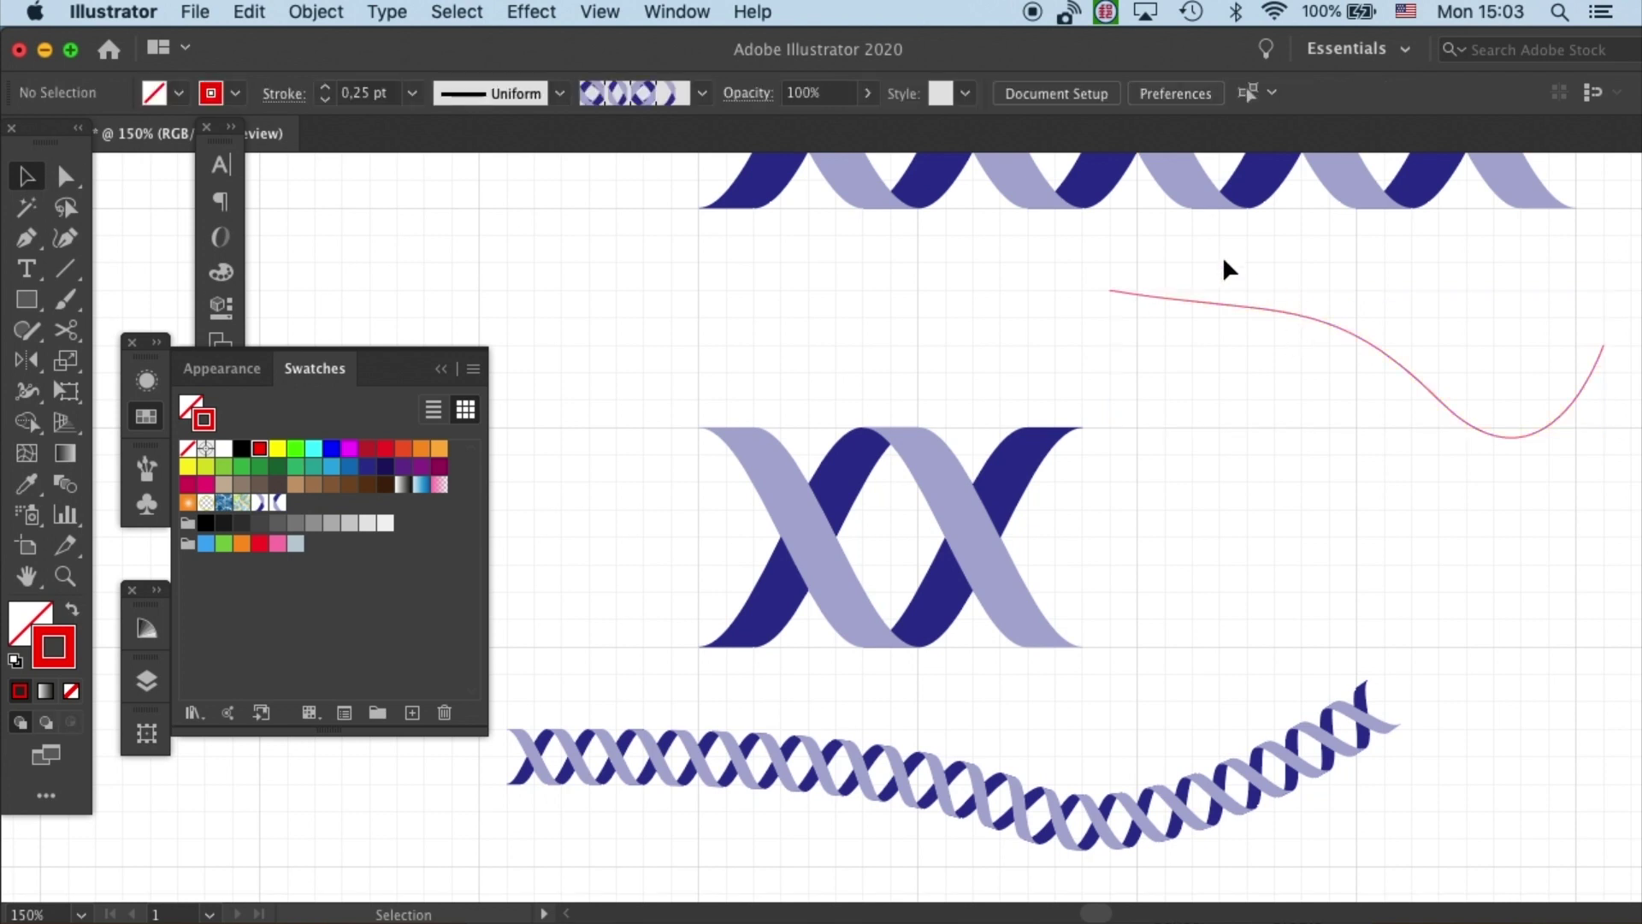
pyautogui.press('super+z')
# Apply the DNA ribbon brush to the new curve at a 0.25 pt stroke weight
pyautogui.click(701, 93)
pyautogui.click(663, 270)
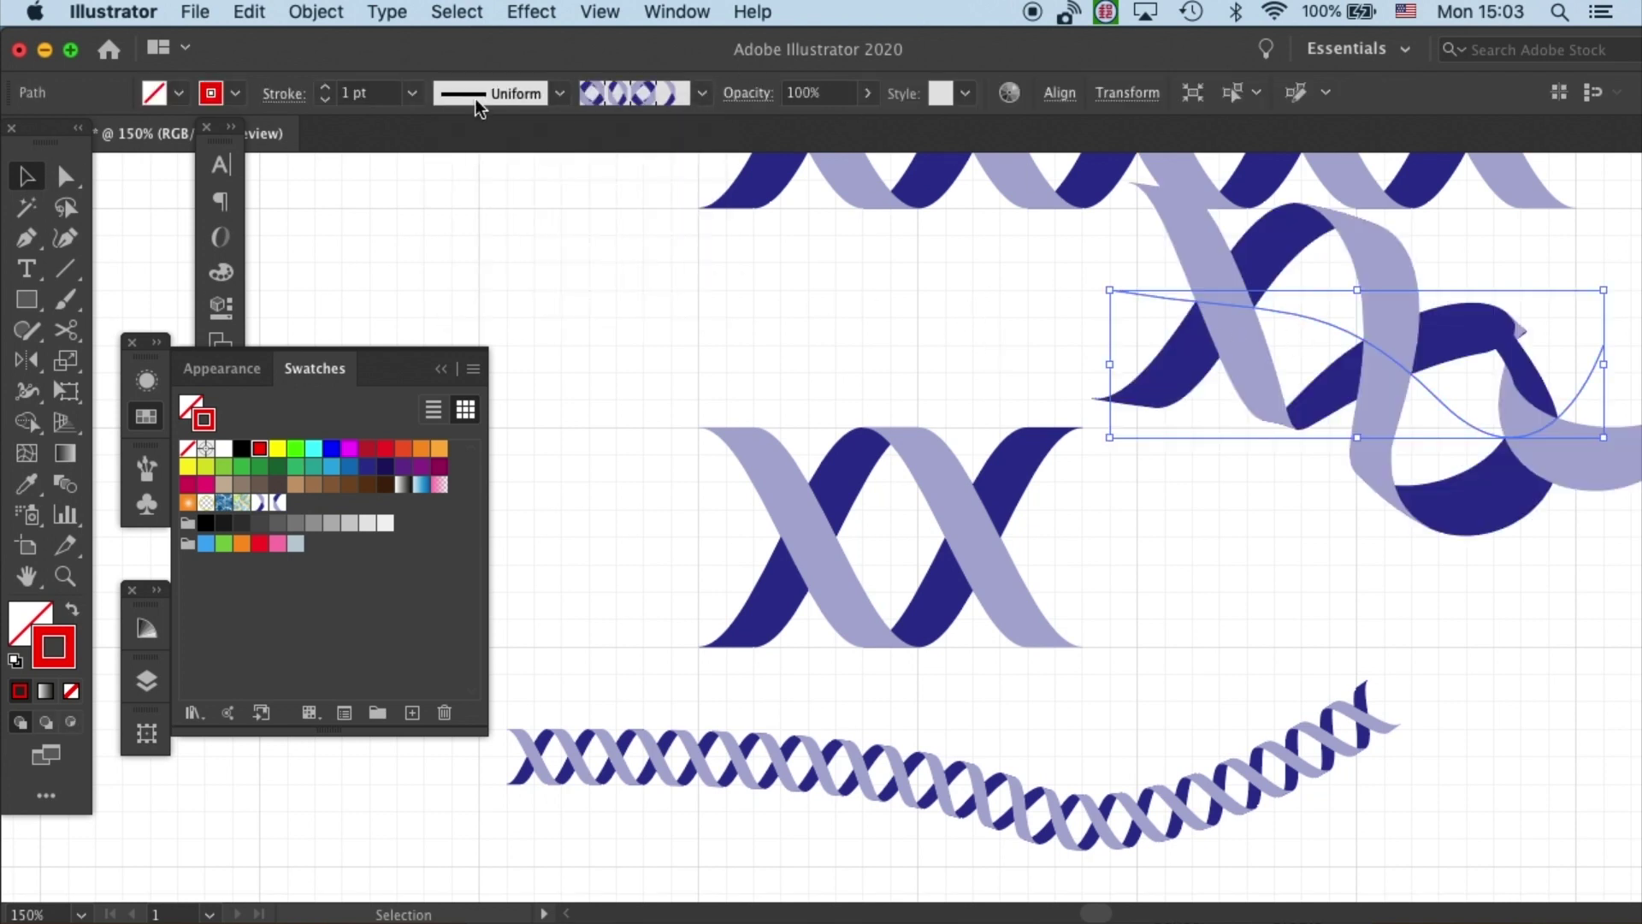
pyautogui.click(416, 95)
pyautogui.click(454, 121)
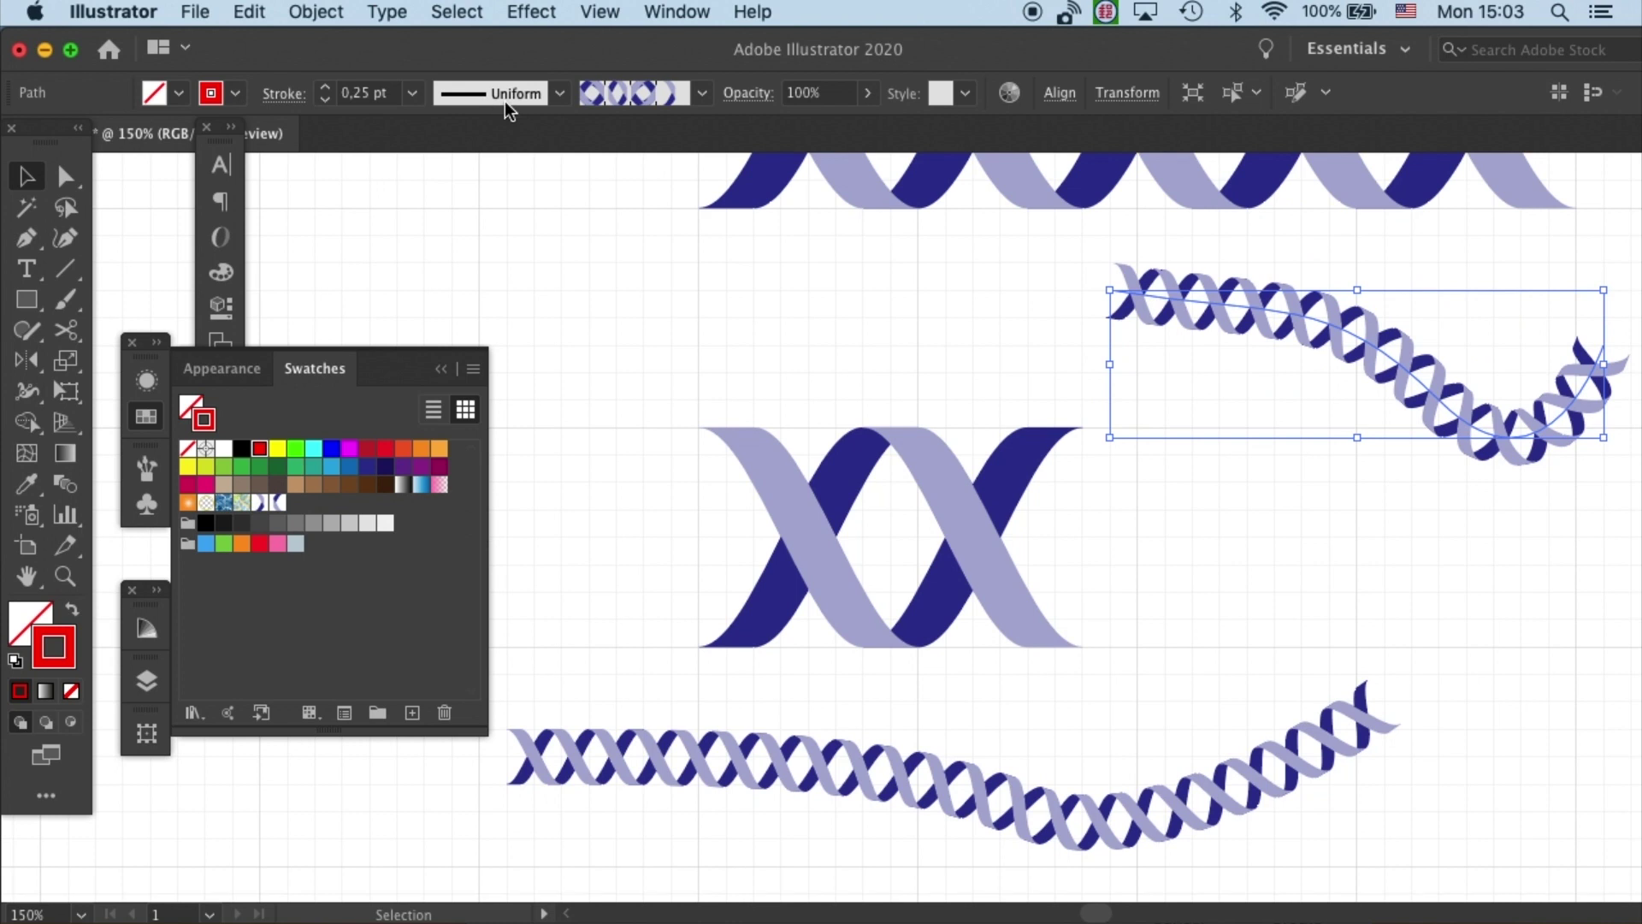
pyautogui.moveTo(1272, 480); pyautogui.dragTo(1076, 423)
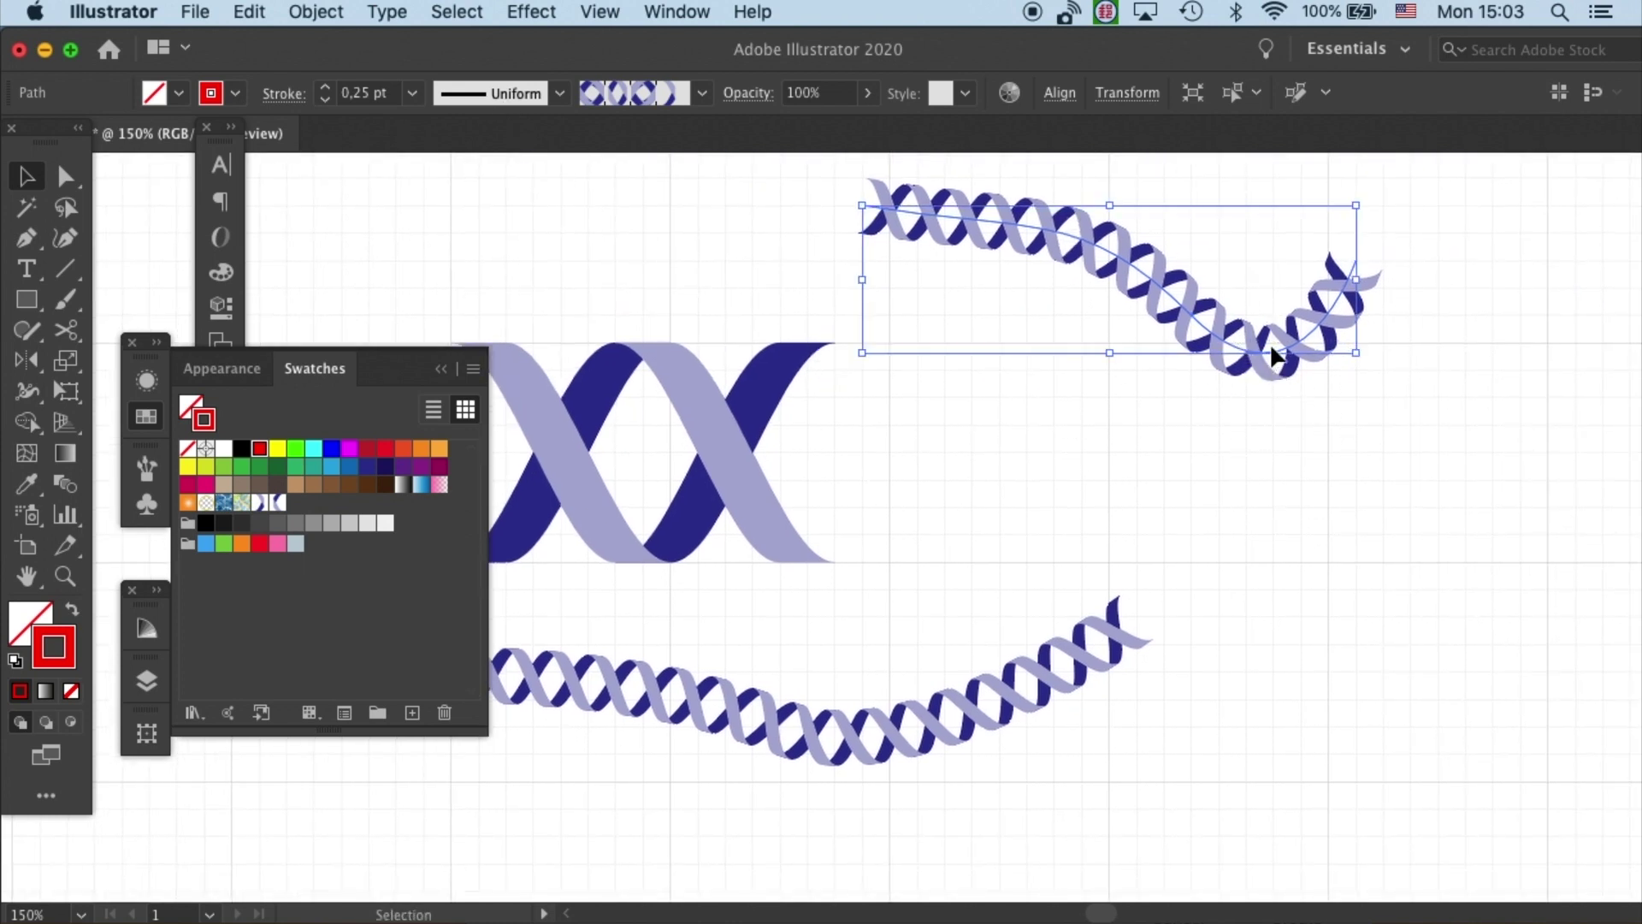
# Try 0.5 and 0.75 pt stroke weights on the ribbon, then return it to 0.25 pt
pyautogui.click(412, 93)
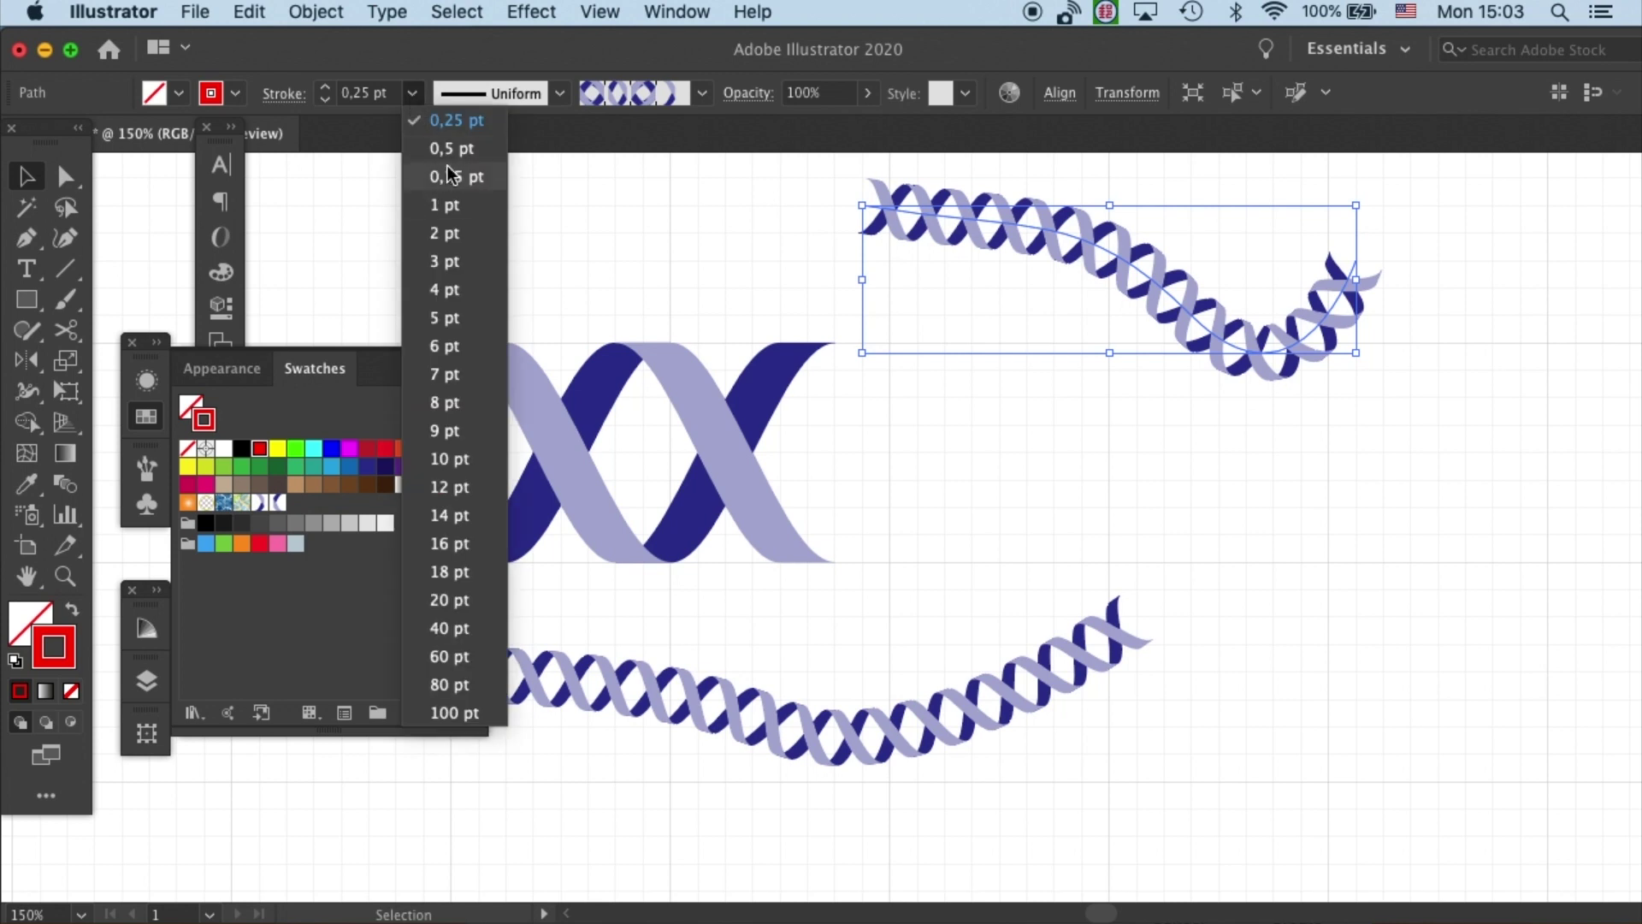
pyautogui.click(448, 166)
pyautogui.click(419, 93)
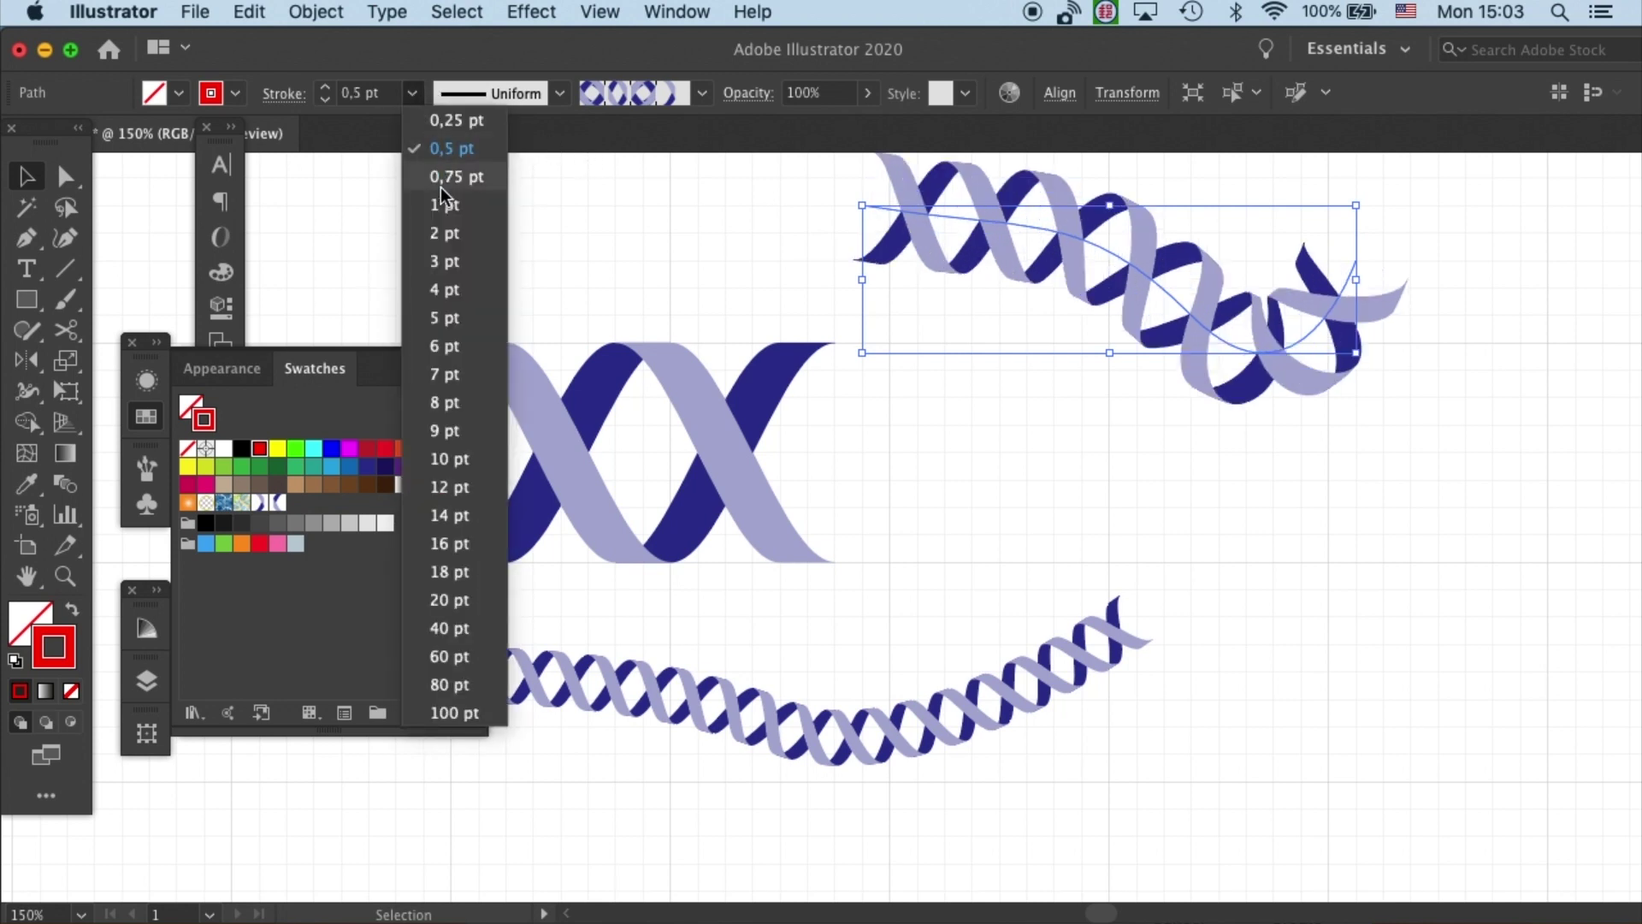
pyautogui.click(448, 170)
pyautogui.click(412, 92)
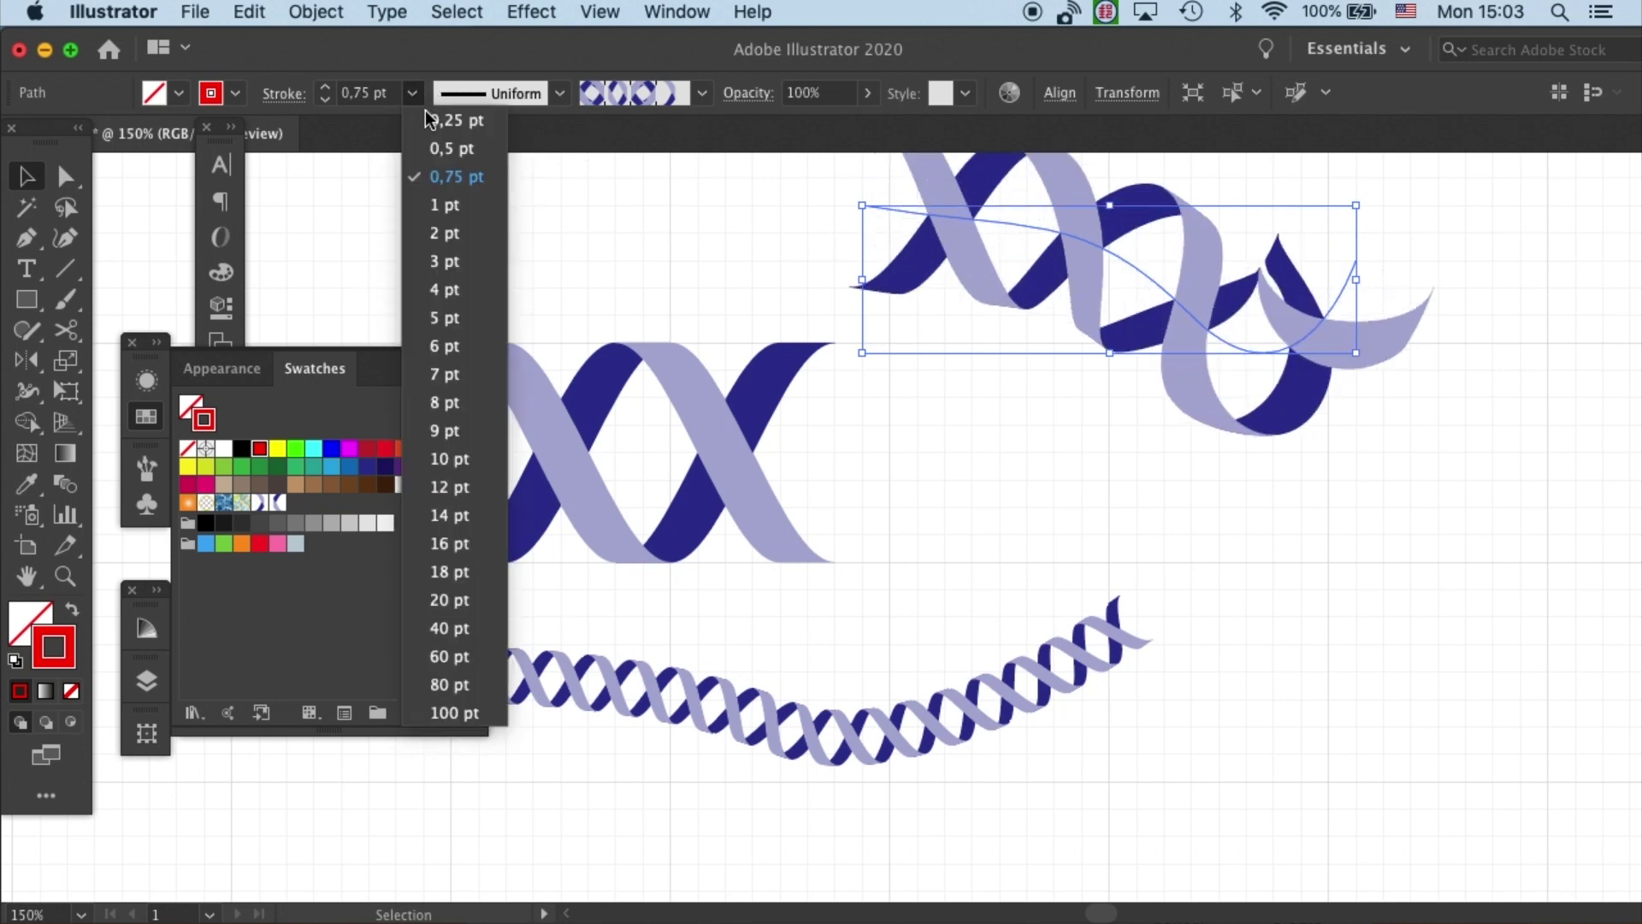
pyautogui.click(453, 138)
pyautogui.click(1271, 479)
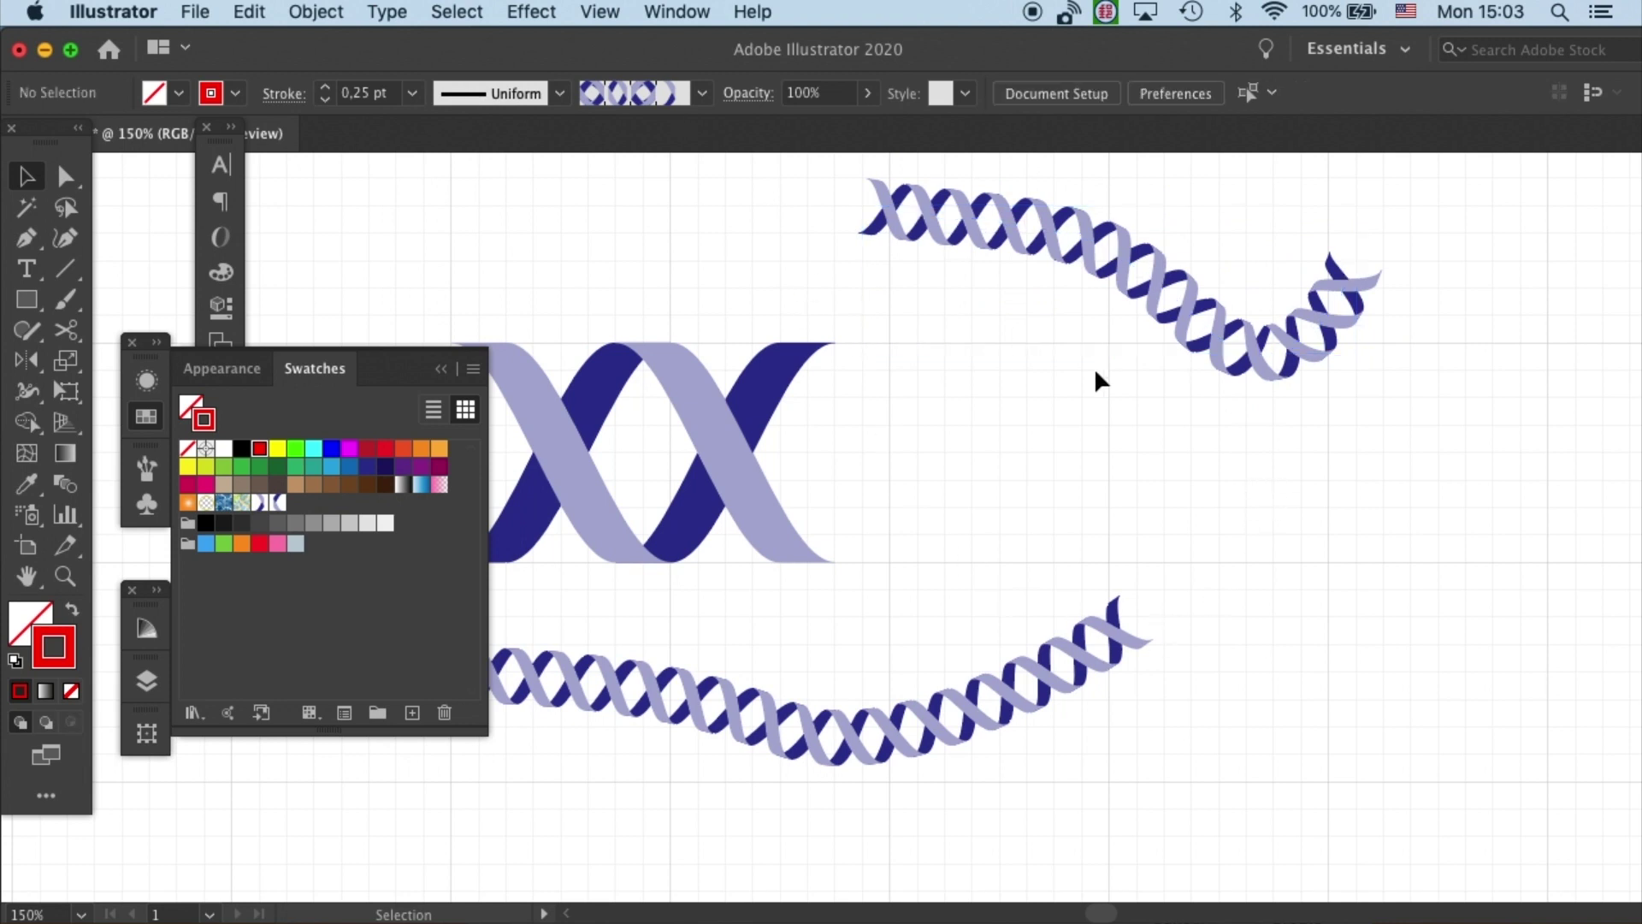
pyautogui.click(1309, 363)
pyautogui.press('space')
# Draw a circle with the Ellipse tool near the existing artwork
pyautogui.moveTo(1258, 465); pyautogui.dragTo(1161, 633)
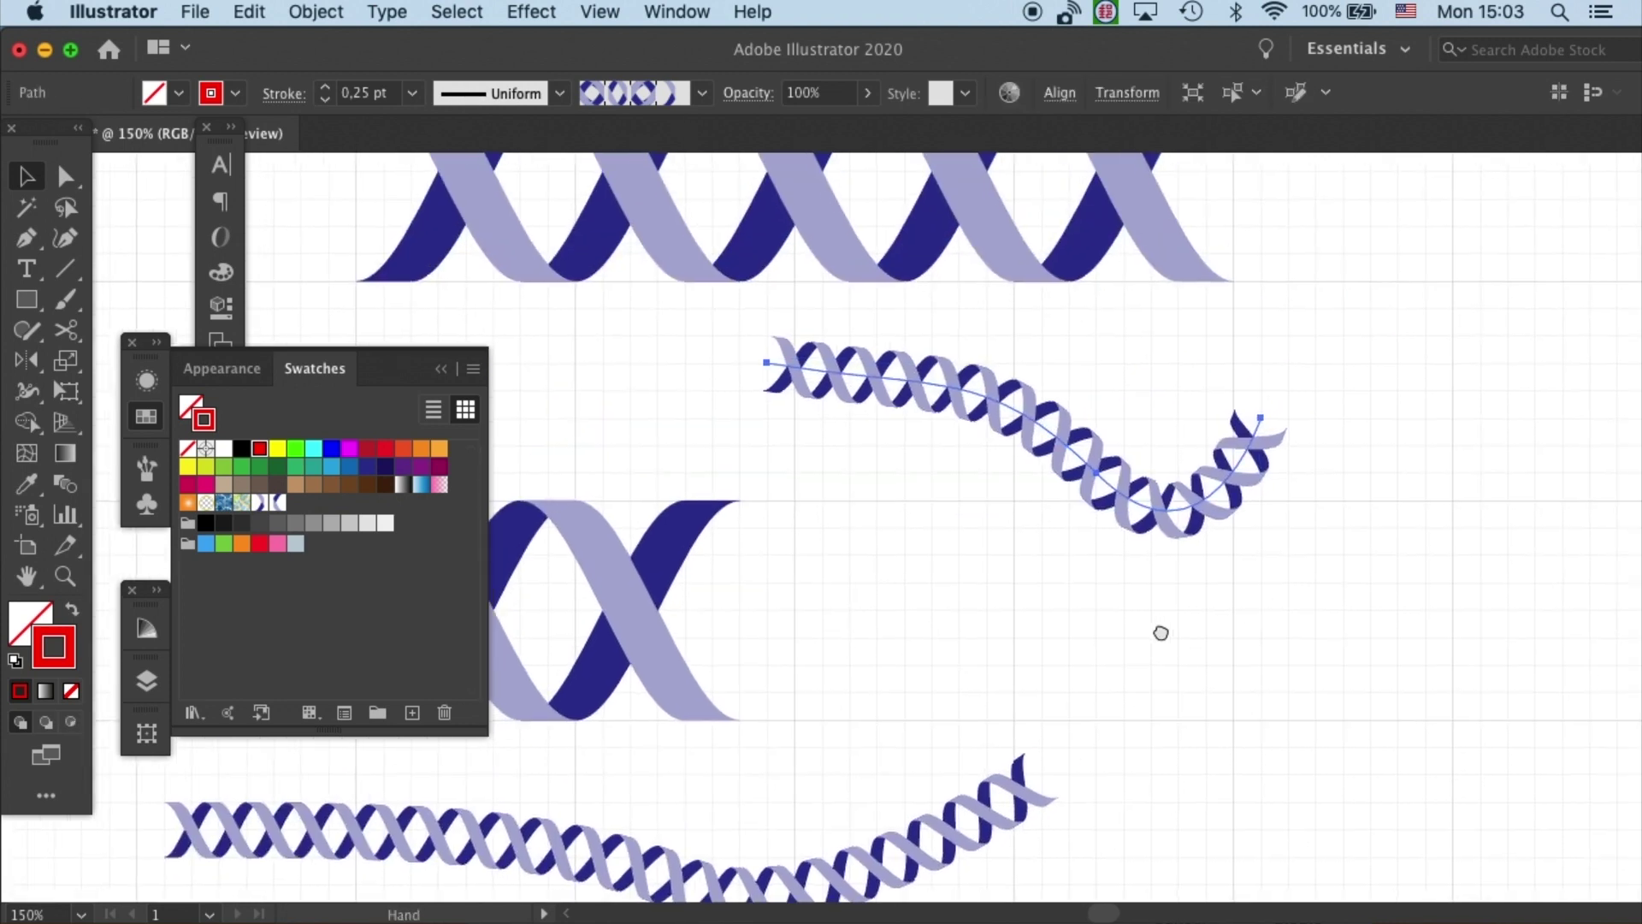
pyautogui.click(1213, 570)
pyautogui.click(26, 302)
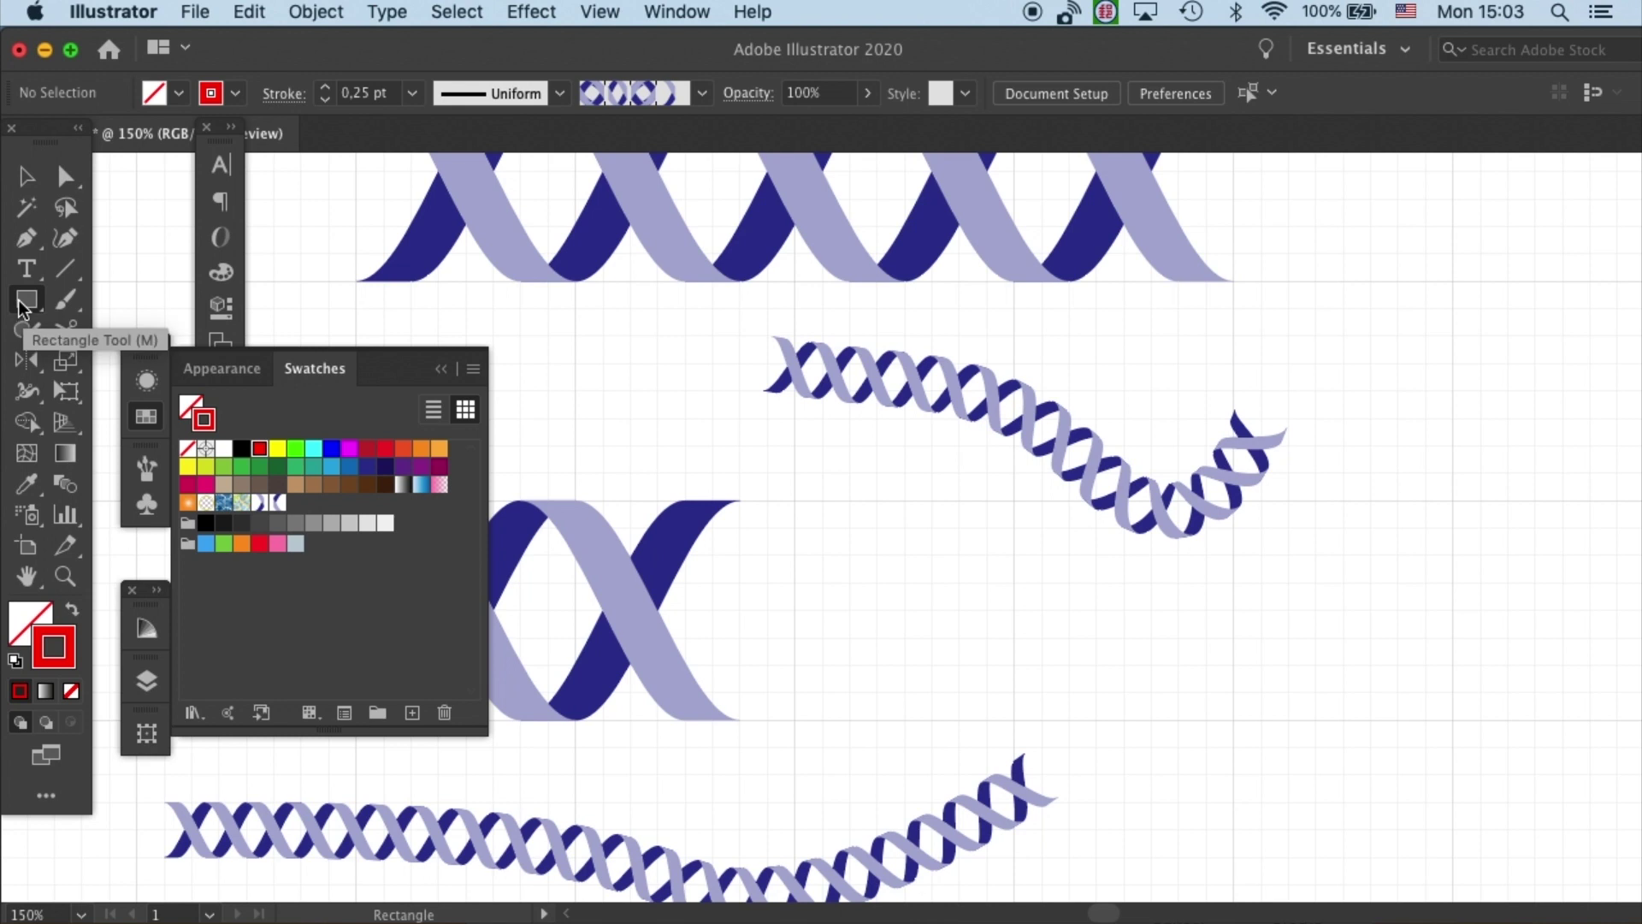
pyautogui.moveTo(19, 308); pyautogui.dragTo(137, 358)
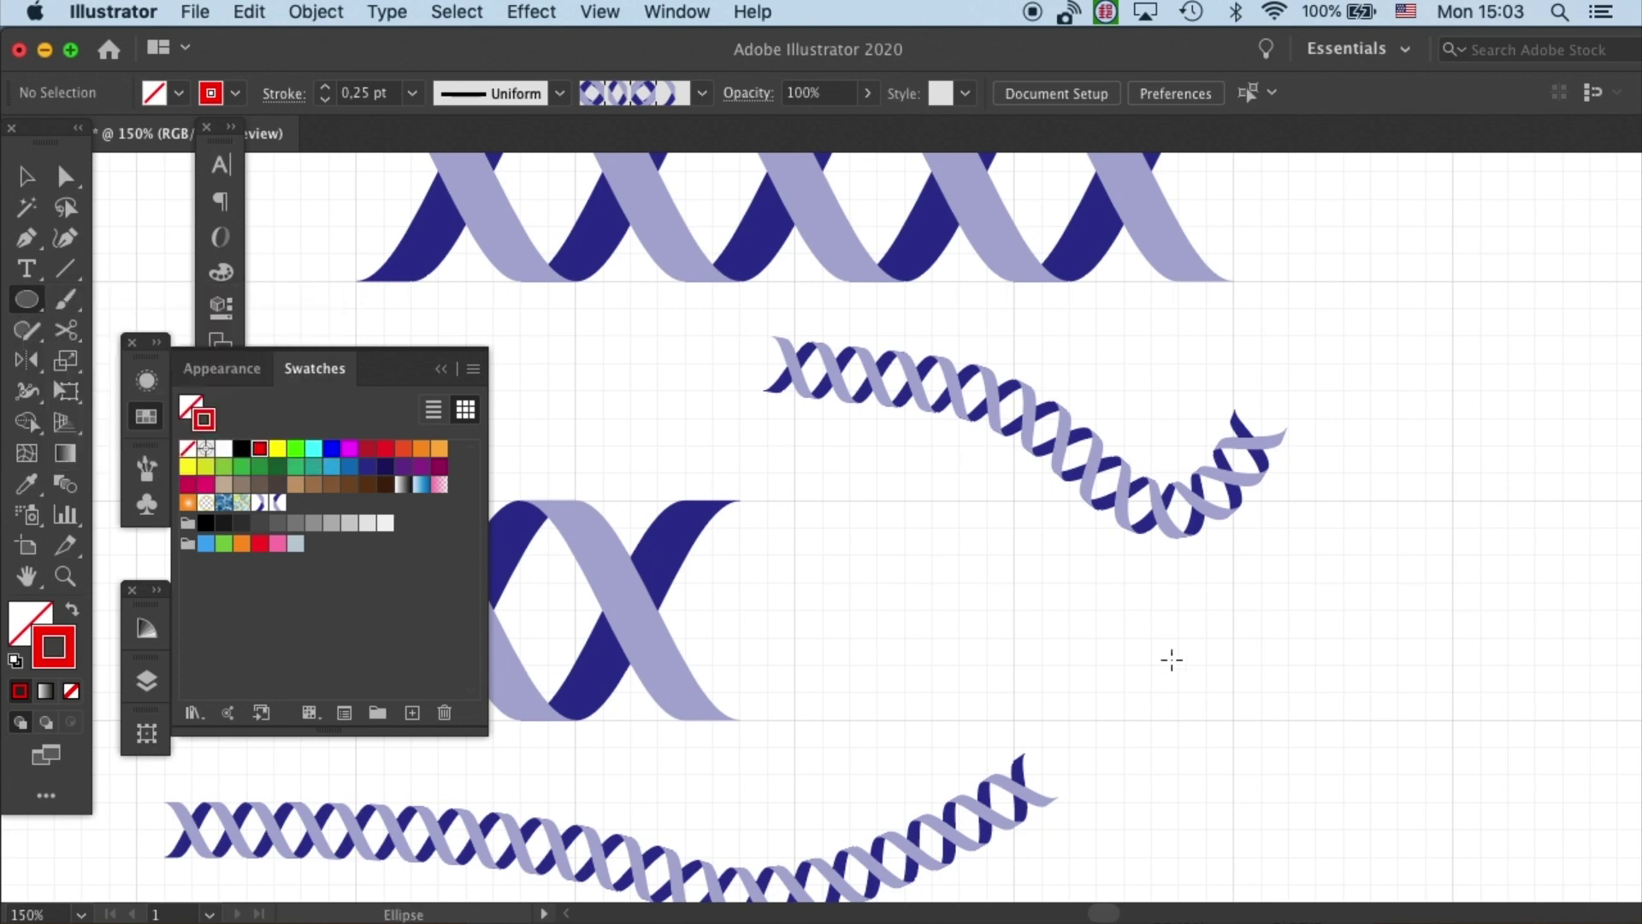
pyautogui.moveTo(1172, 659); pyautogui.dragTo(1446, 710)
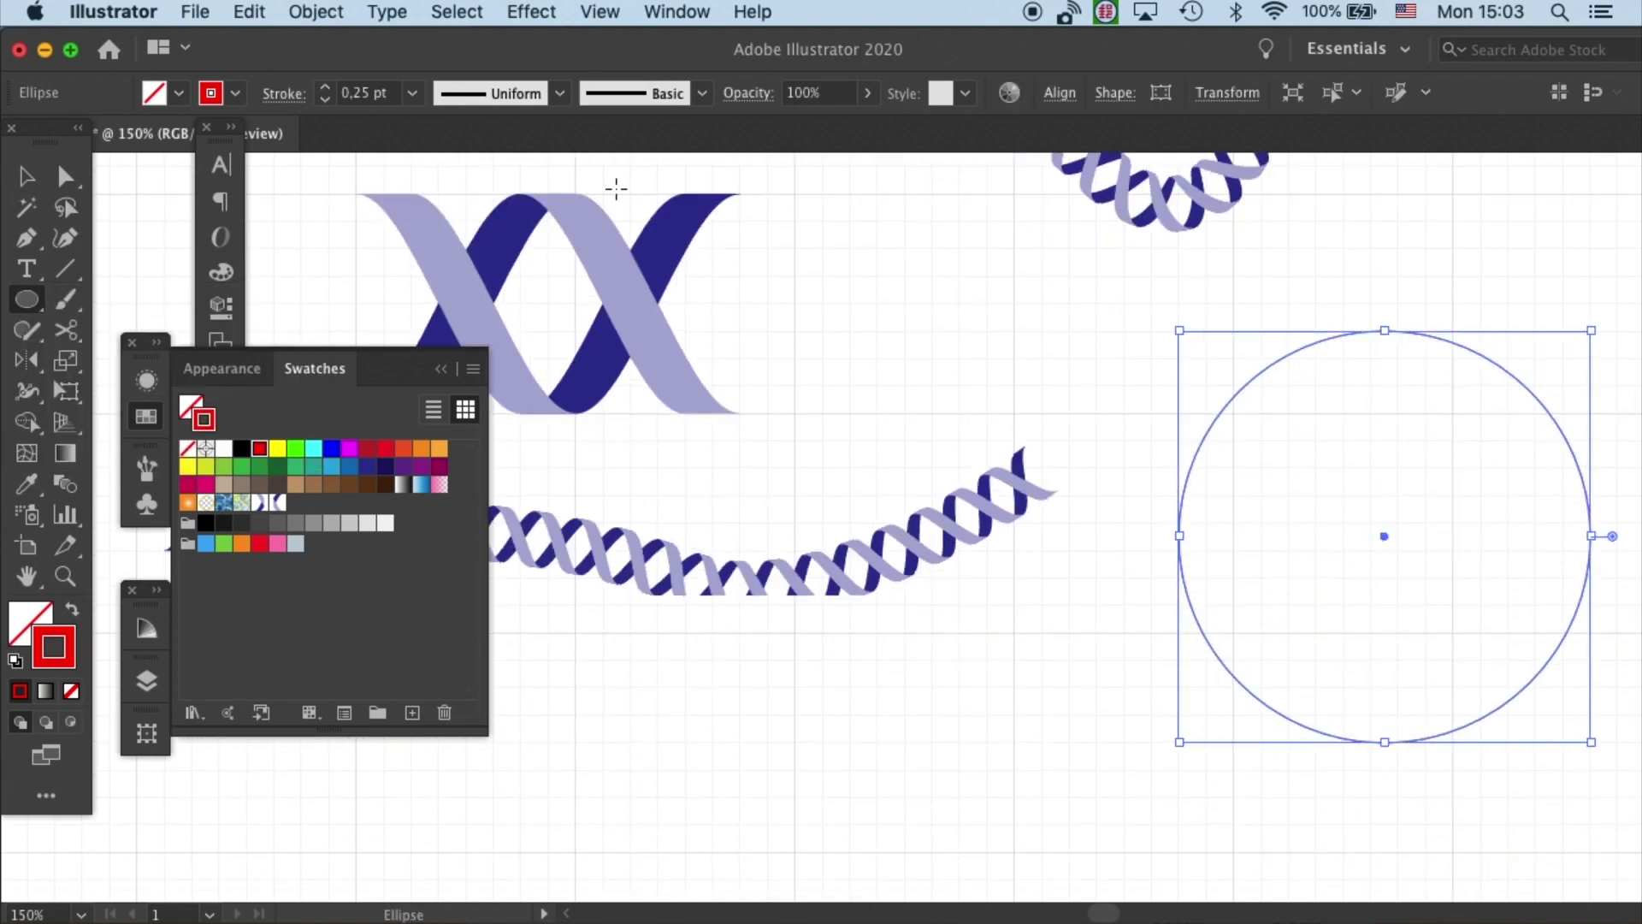
# Stroke the circle with the DNA ribbon brush at 0.25 pt weight
pyautogui.click(702, 92)
pyautogui.click(633, 275)
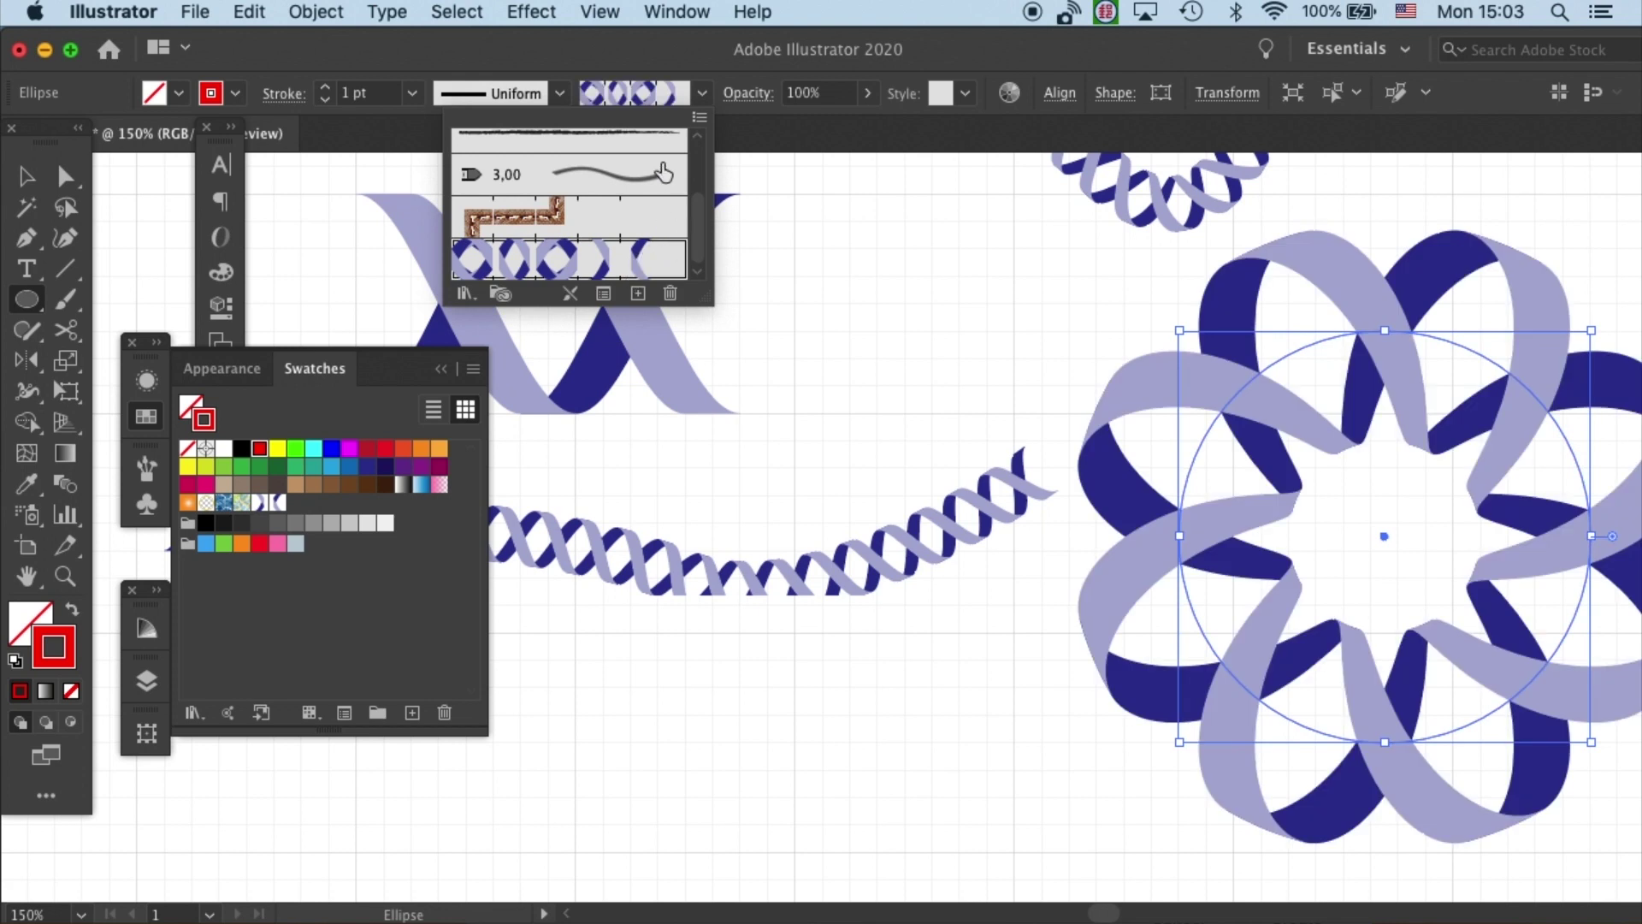
pyautogui.click(411, 92)
pyautogui.click(412, 93)
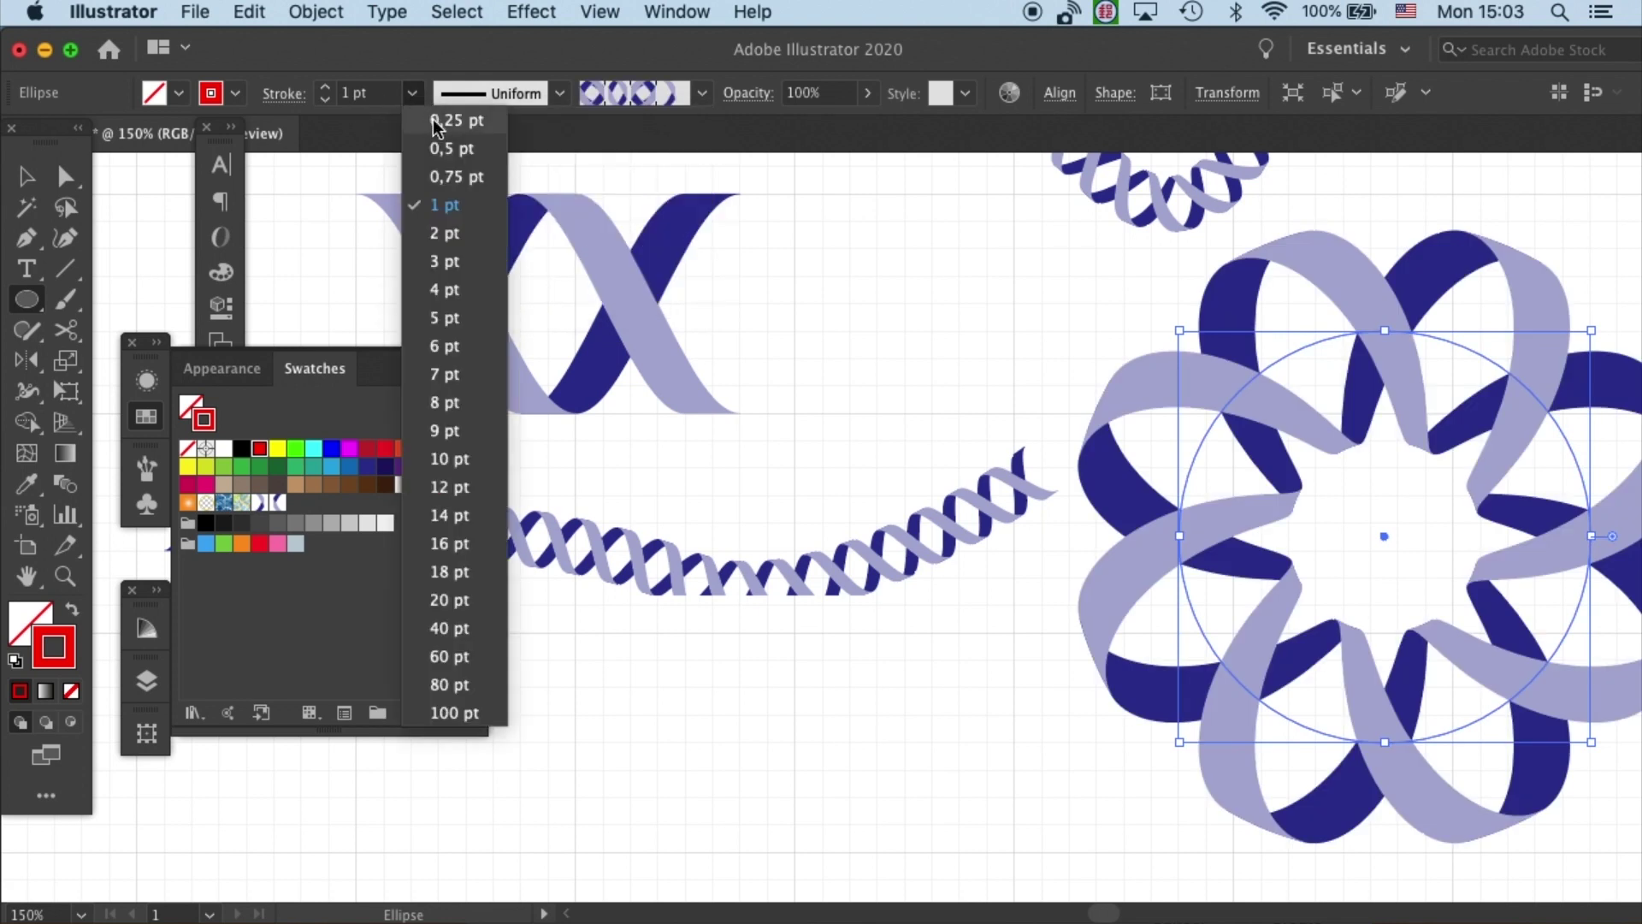
pyautogui.click(433, 124)
# Deselect the helix ring and collapse the Swatches panel
pyautogui.press('v')
pyautogui.click(1159, 378)
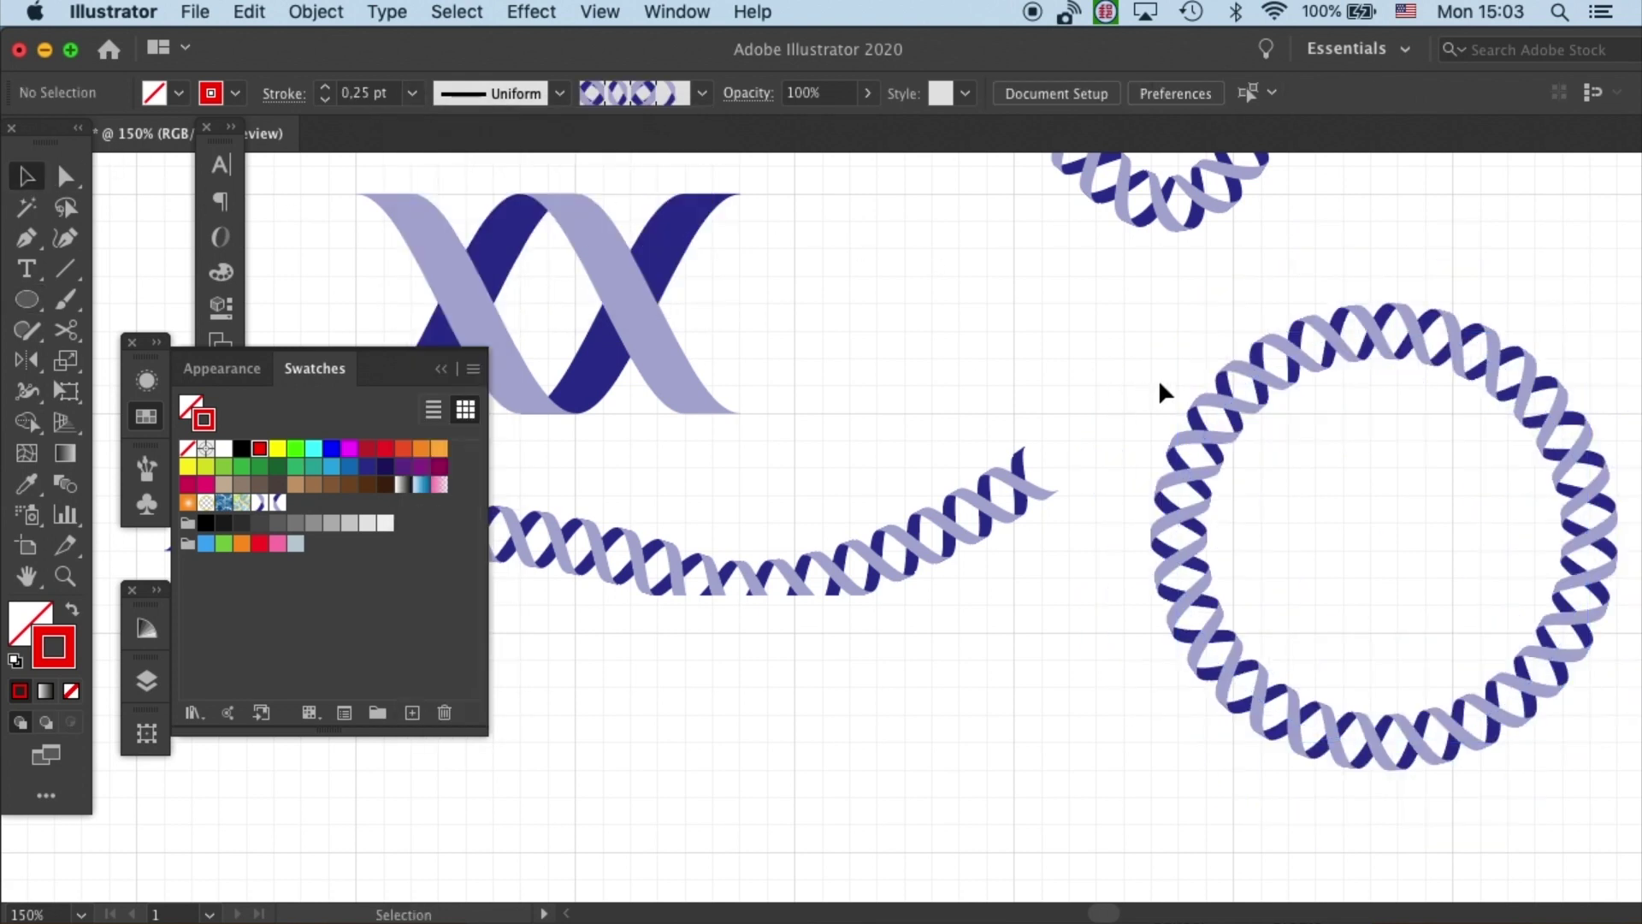
pyautogui.scroll(5, 1300, 376)
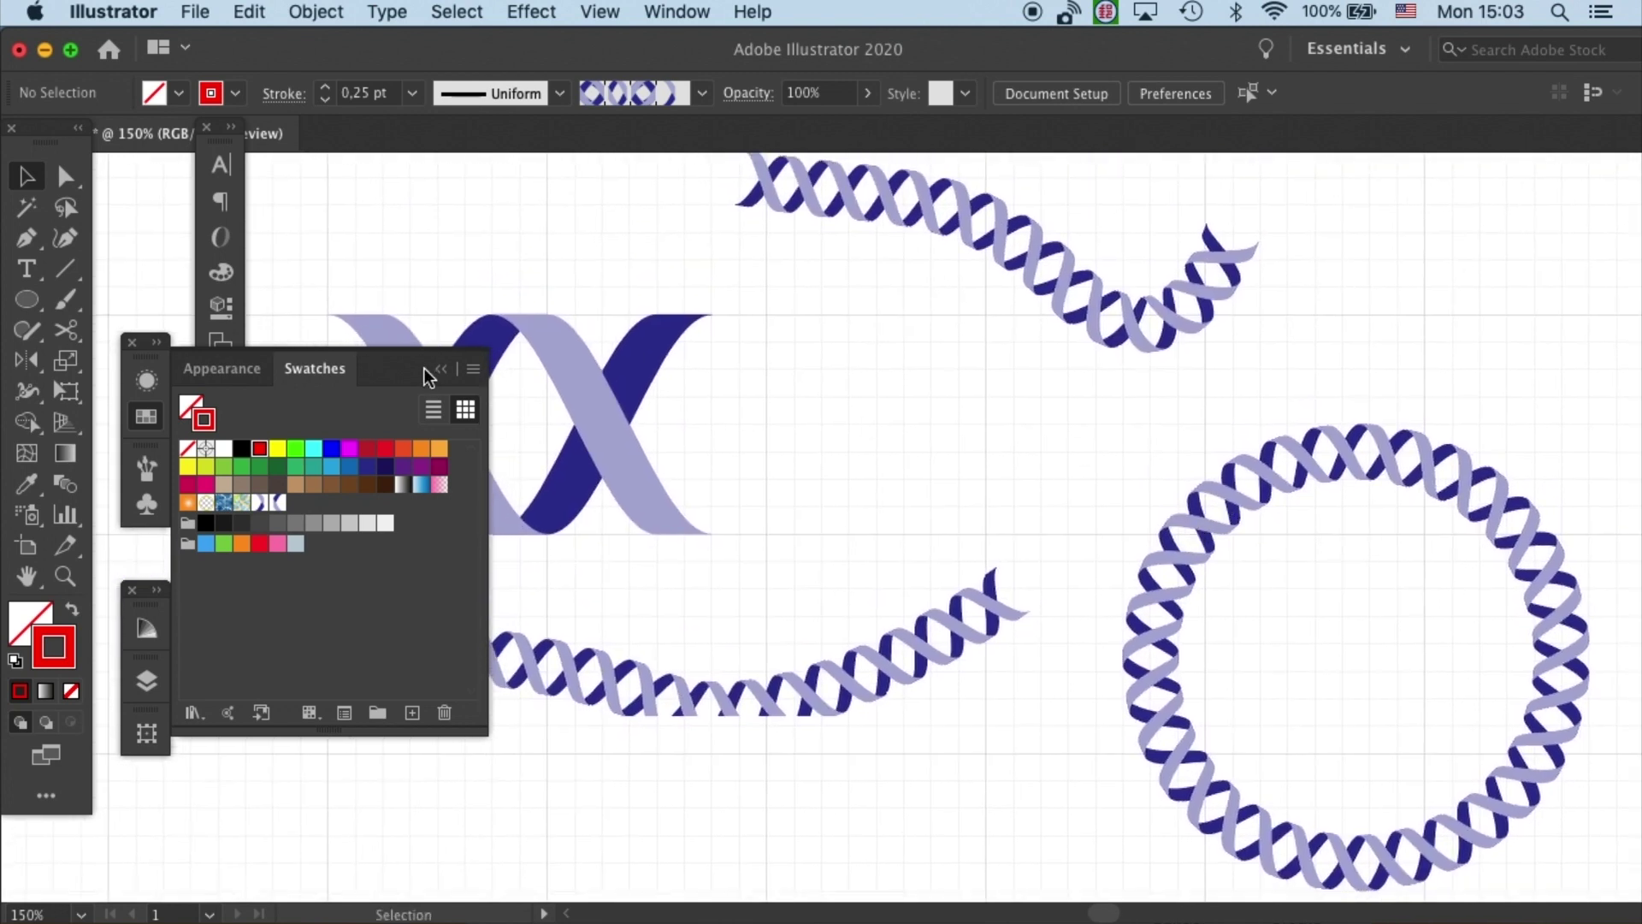
pyautogui.click(437, 368)
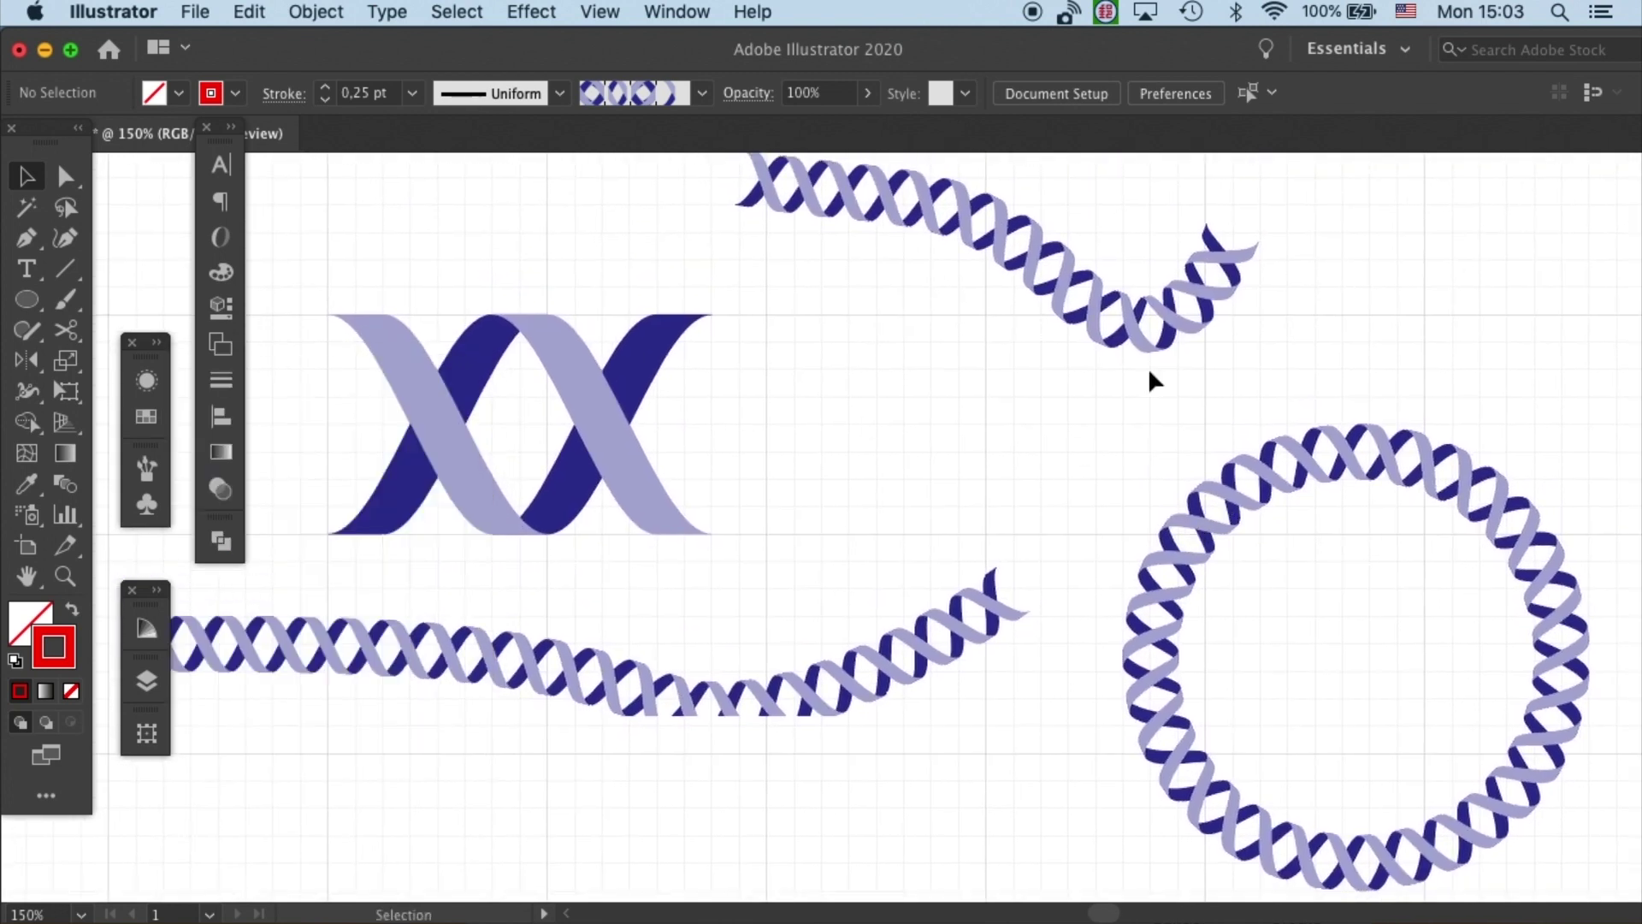